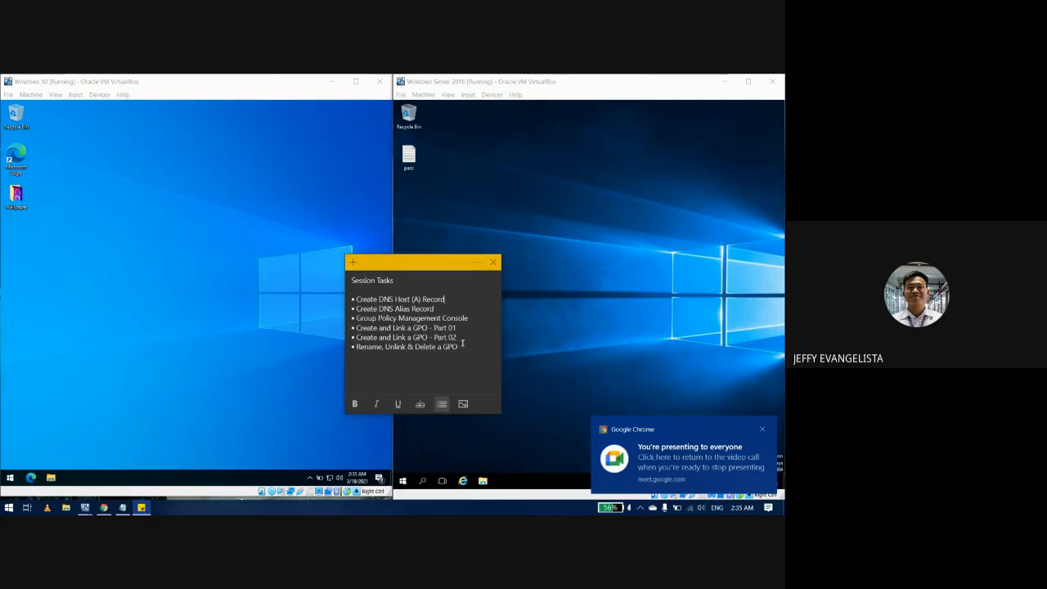
Step: Move the Session Tasks sticky note aside and bring both VM windows to the front
drag(463, 350, 358, 300)
click(442, 349)
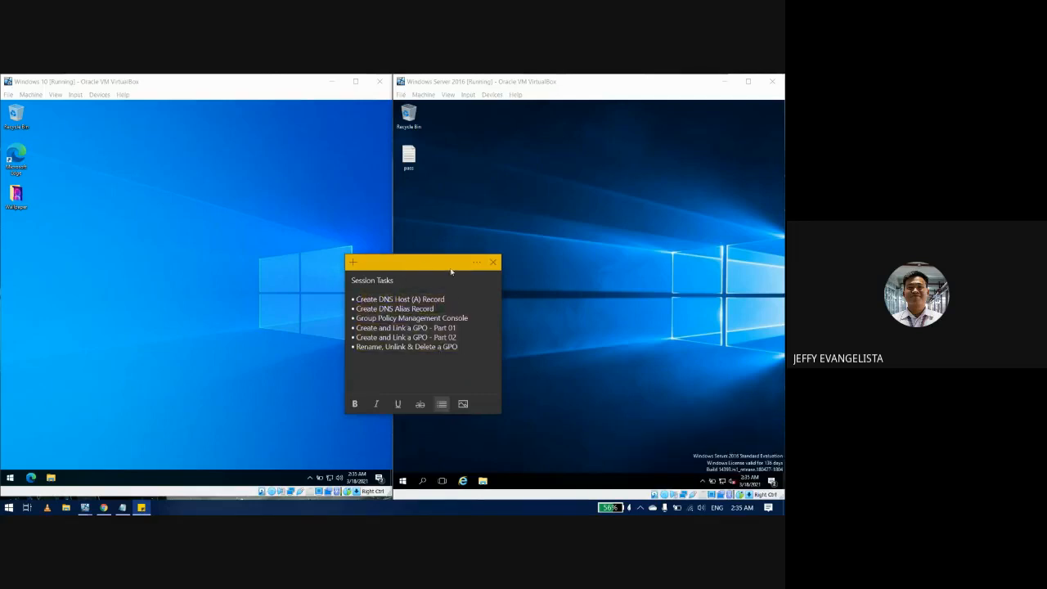
drag(419, 264, 435, 291)
click(527, 257)
click(338, 260)
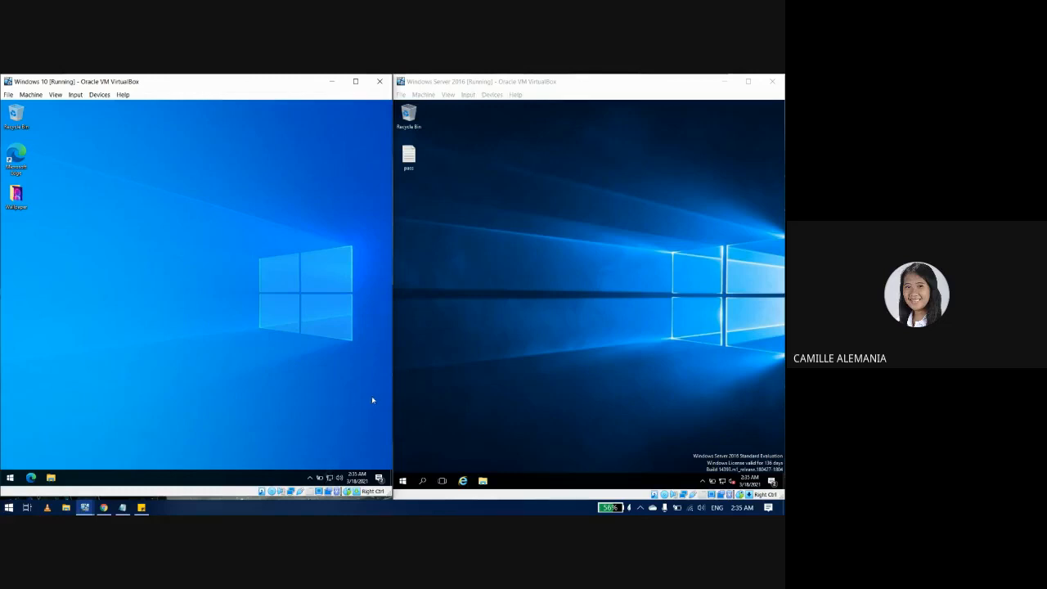
Step: Open IPv4 properties of the Windows 10 Ethernet adapter, showing preferred DNS 192.168.1.40
right_click(330, 477)
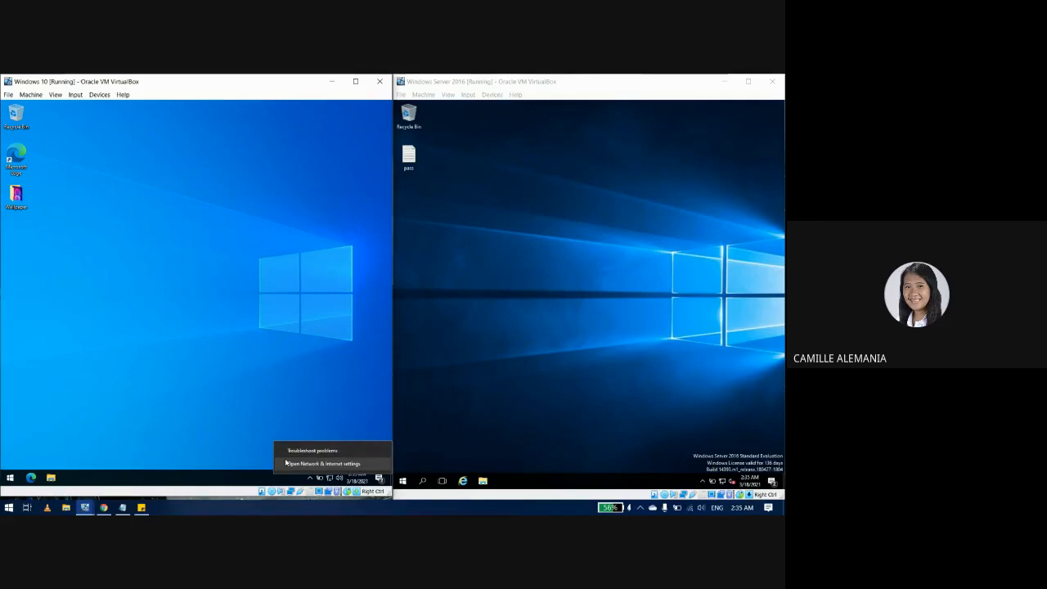
click(323, 463)
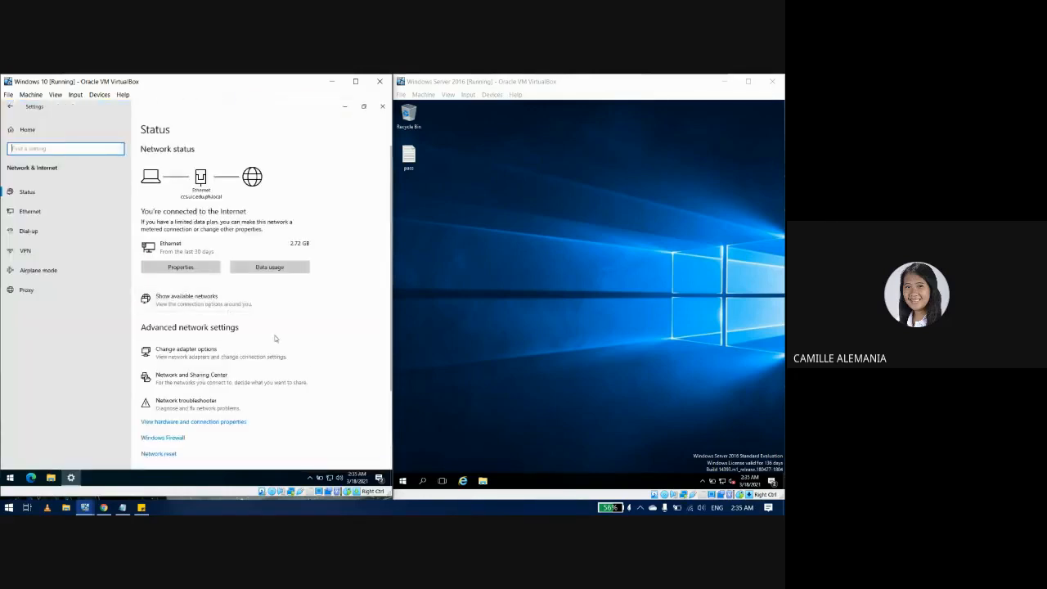
scroll(278, 343, down, 1)
scroll(284, 361, down, 2)
click(201, 297)
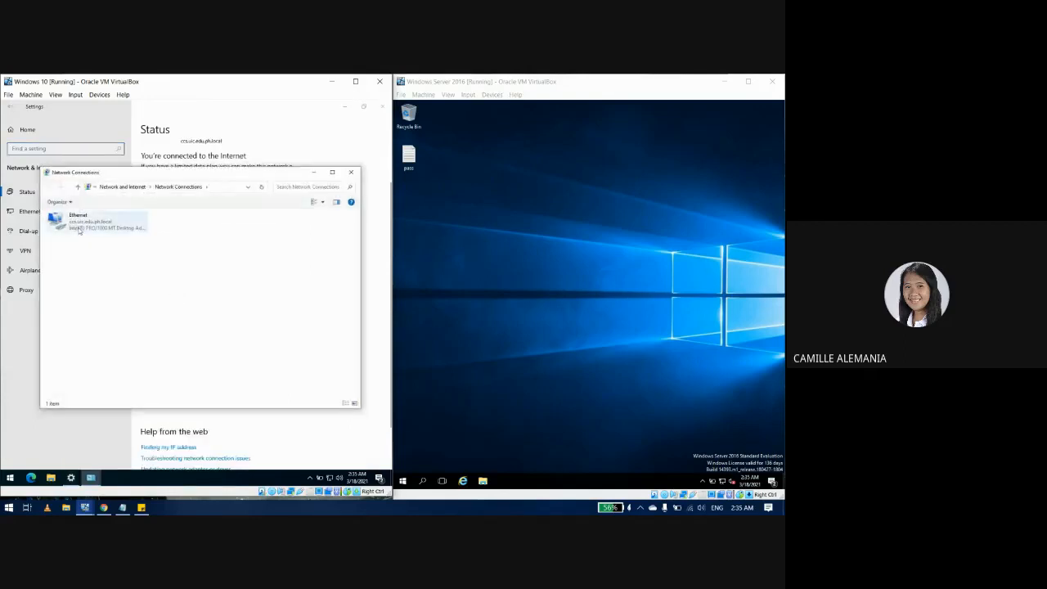
double_click(79, 232)
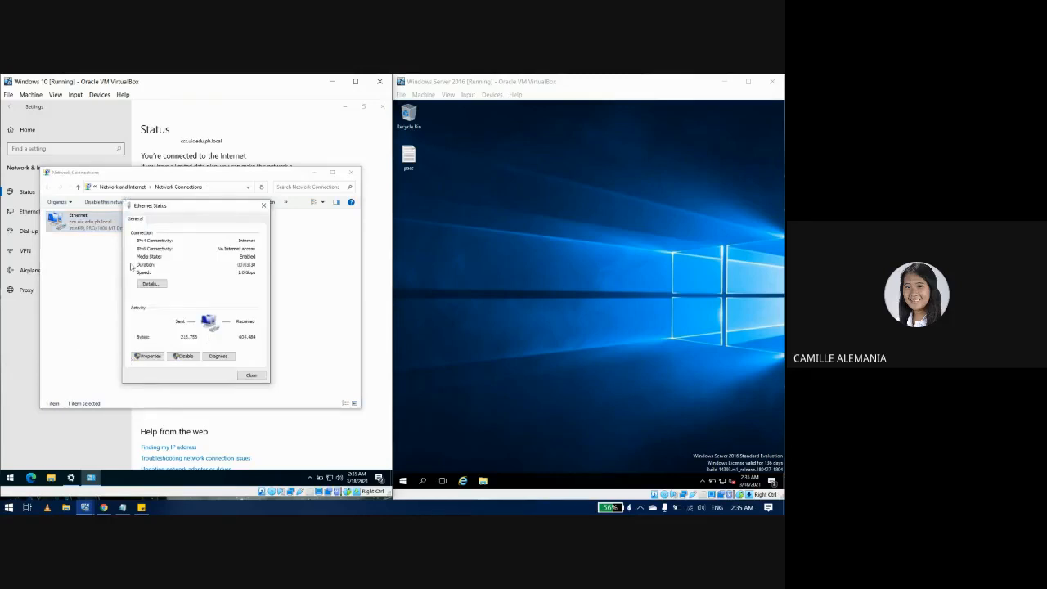
click(148, 356)
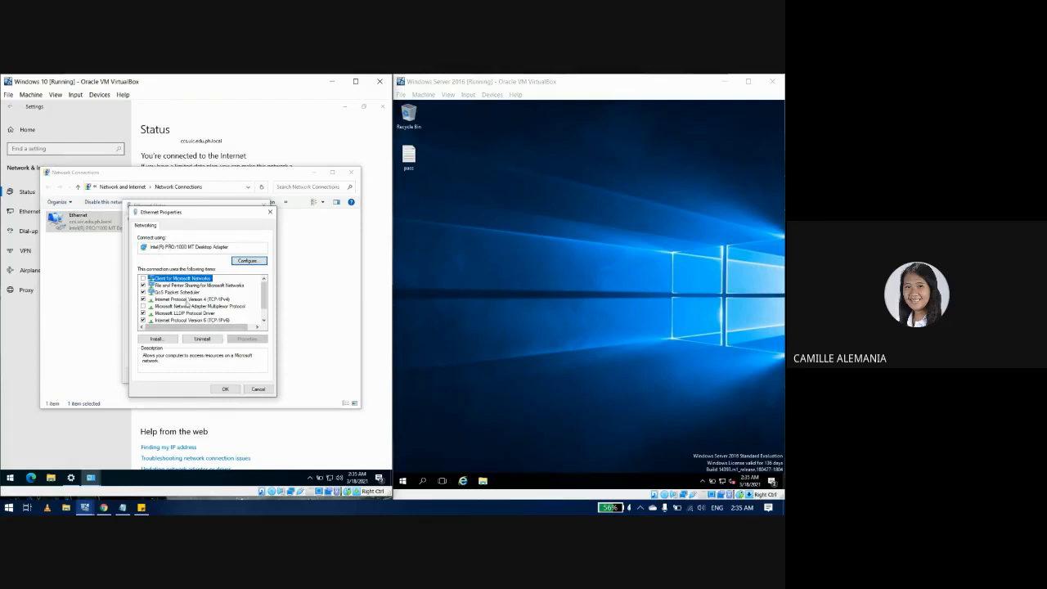
click(188, 299)
click(250, 340)
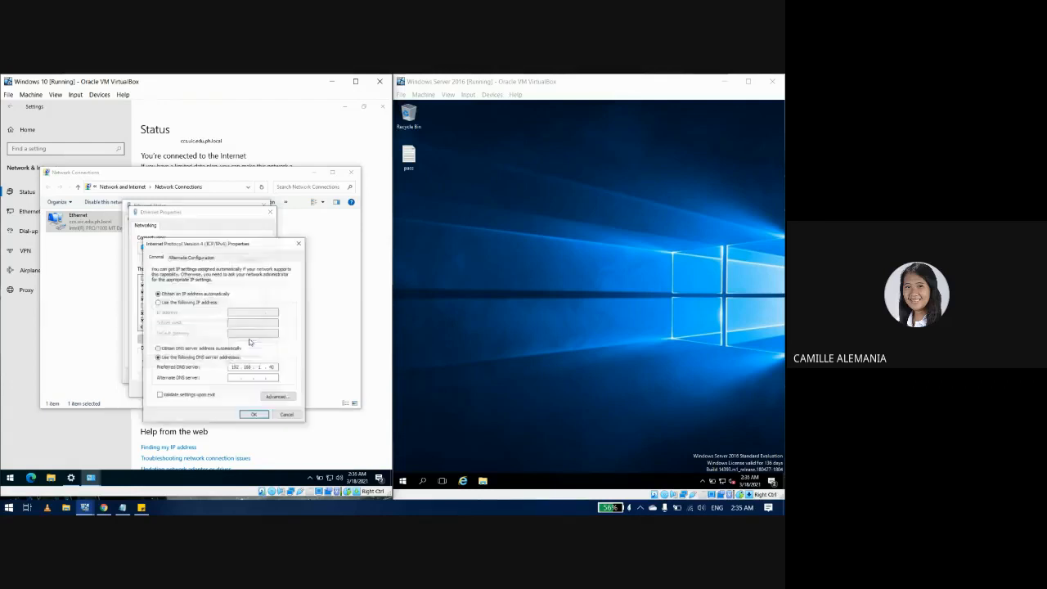
Step: Show the Advanced TCP/IP DNS tab listing 192.168.1.40, then switch to the Server VM
click(272, 398)
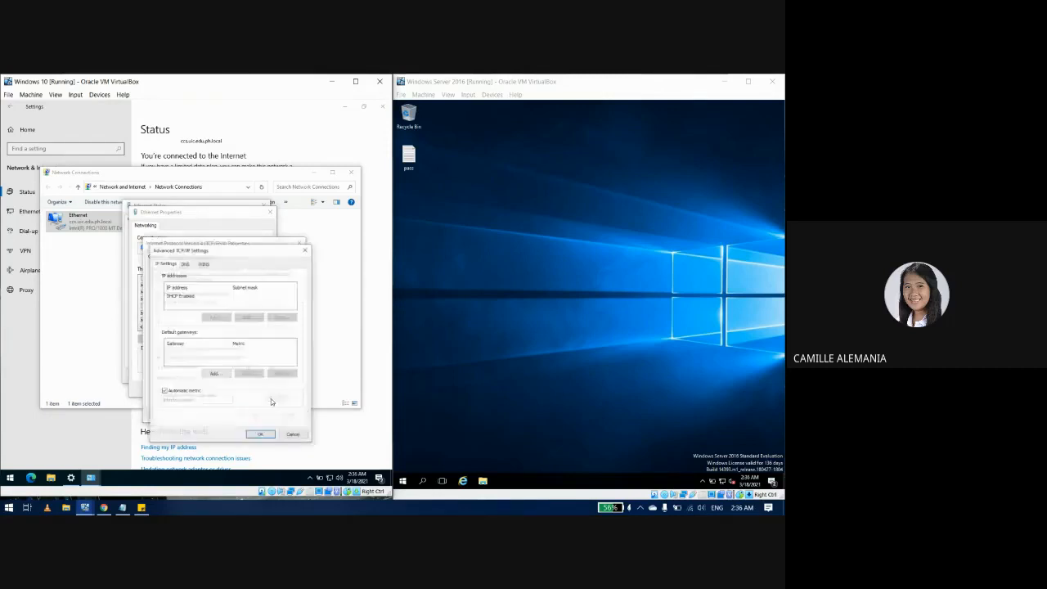
click(184, 263)
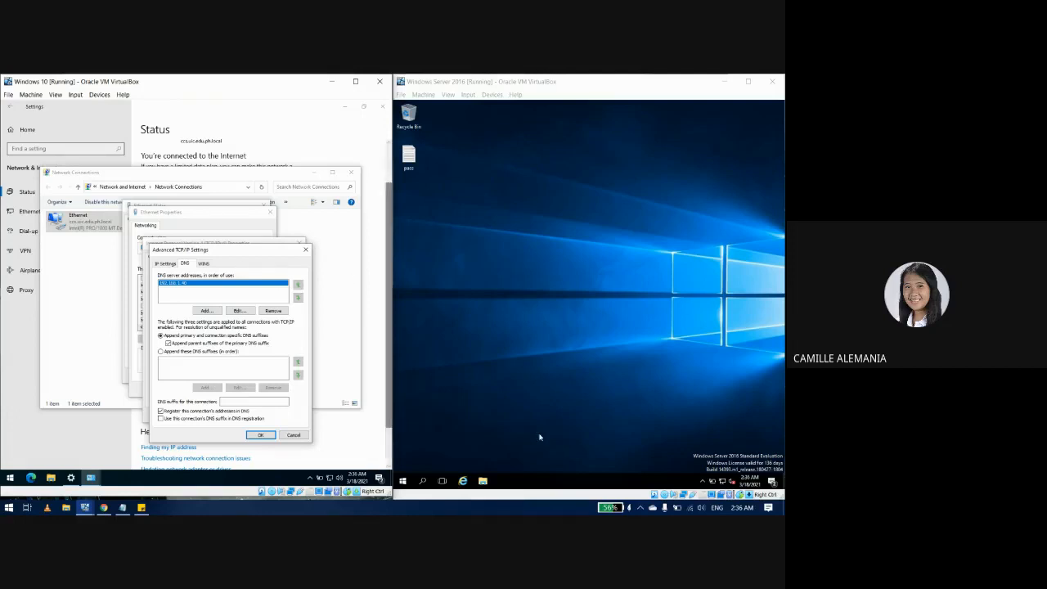
click(512, 379)
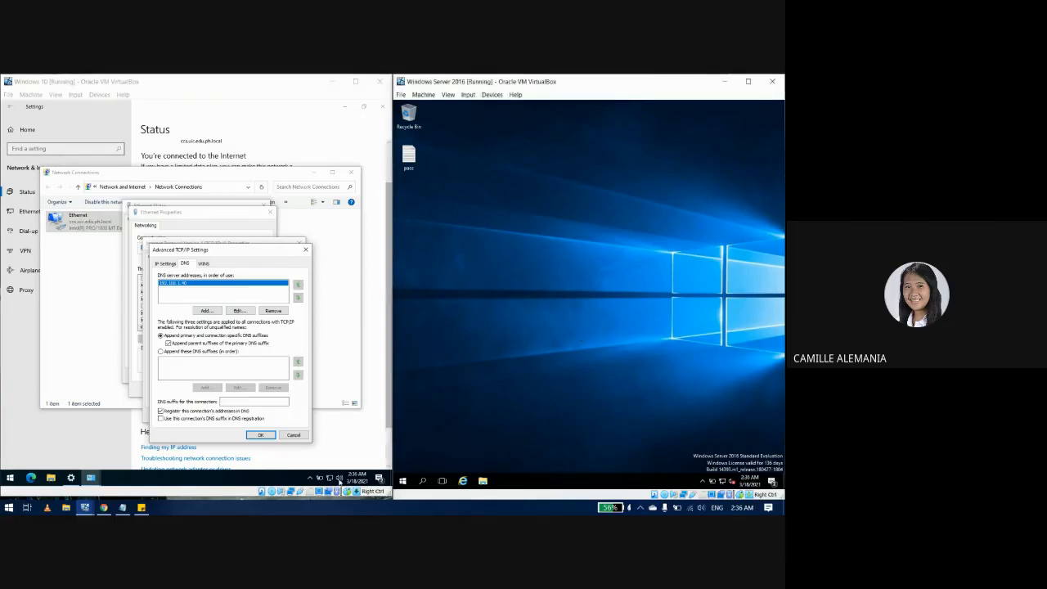
Step: Launch DNS Manager from Server Manager Tools and close the Windows 10 IPv4 dialogs
click(401, 480)
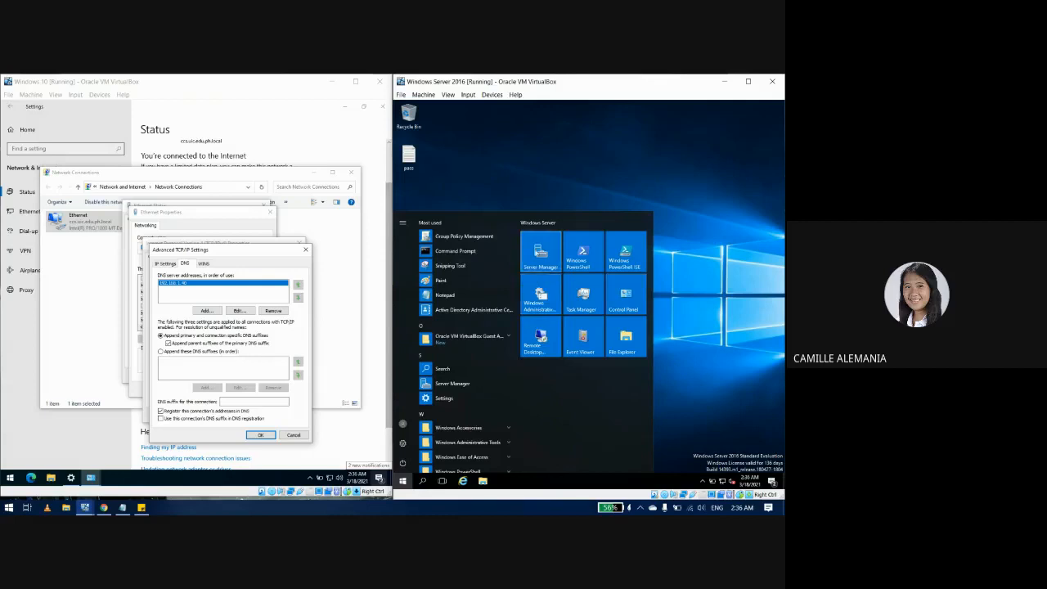
click(537, 254)
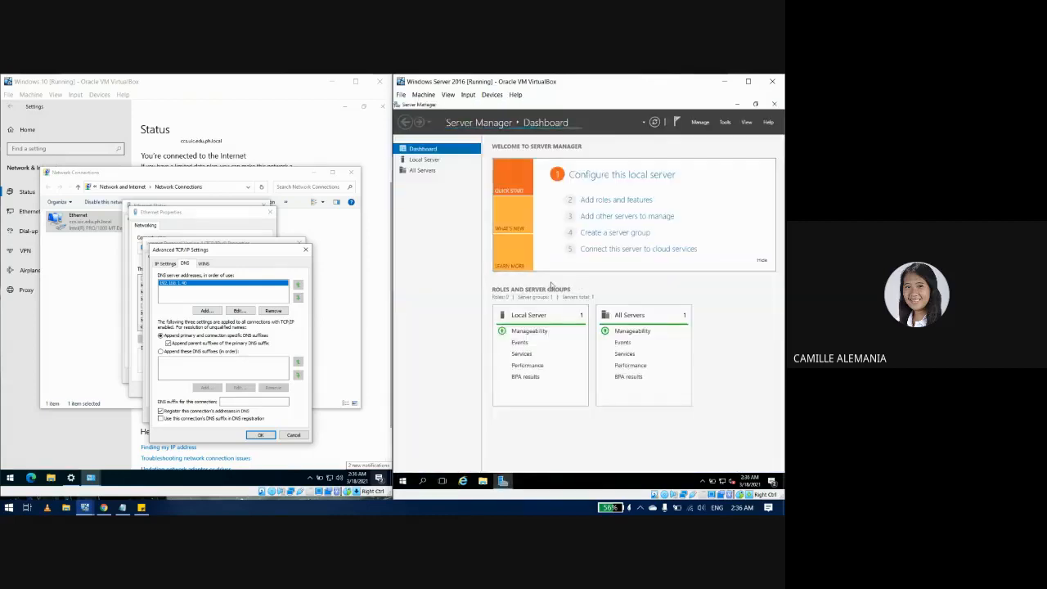
click(725, 123)
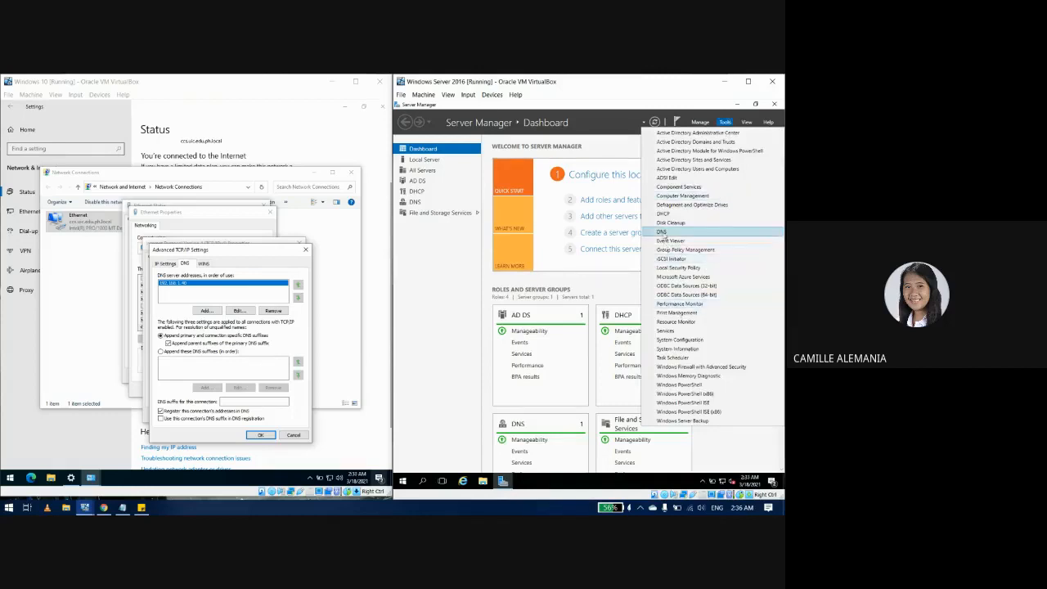
click(662, 232)
click(305, 248)
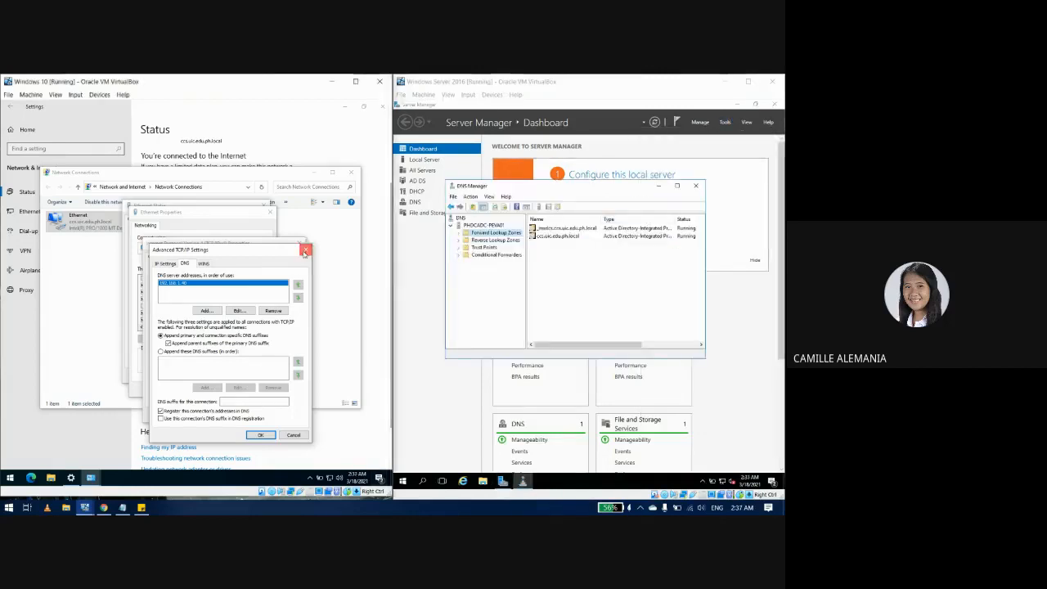
click(301, 245)
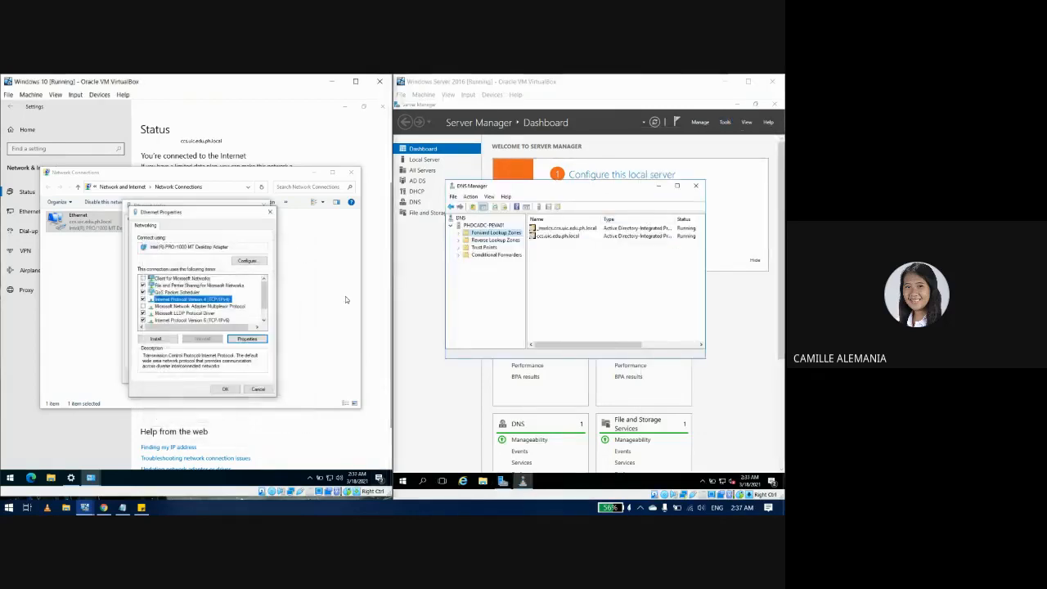
Step: Find workstation1 in the ccs.uic.edu.ph.local forward lookup zone, delete it and confirm
click(459, 233)
click(495, 248)
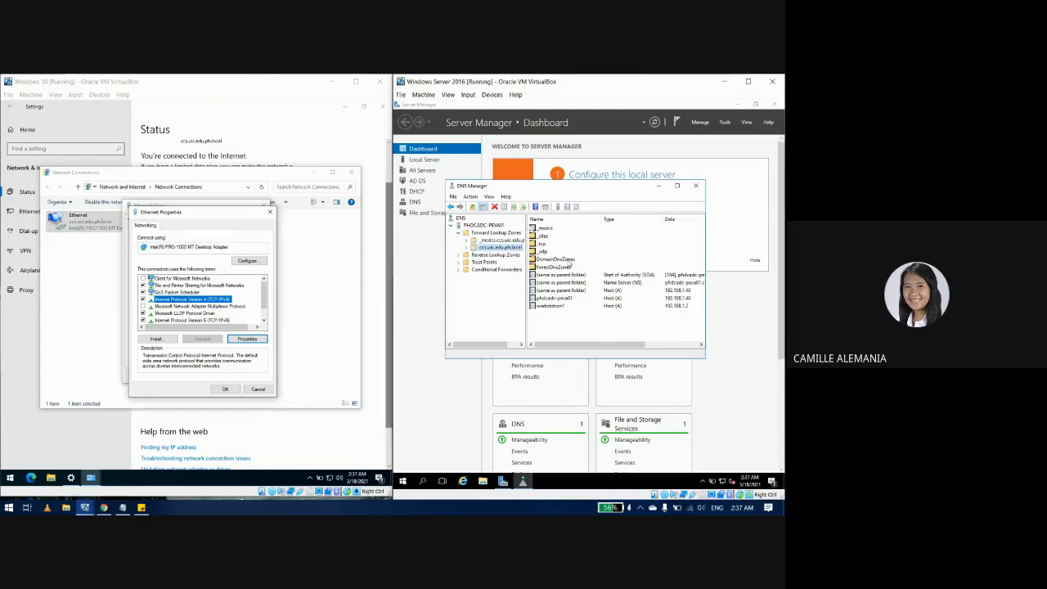
click(549, 317)
click(556, 307)
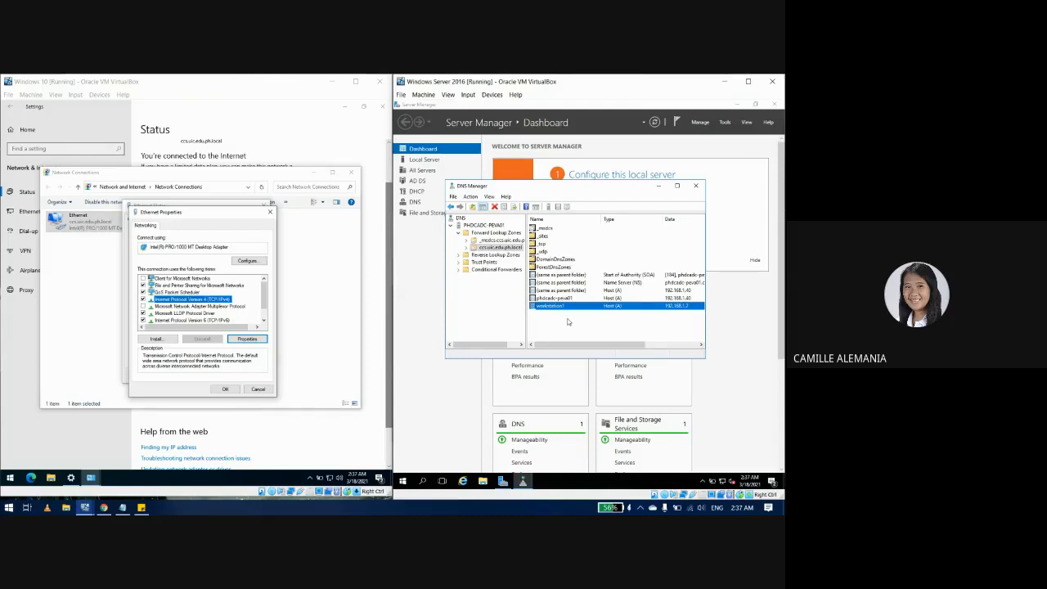
key(Delete)
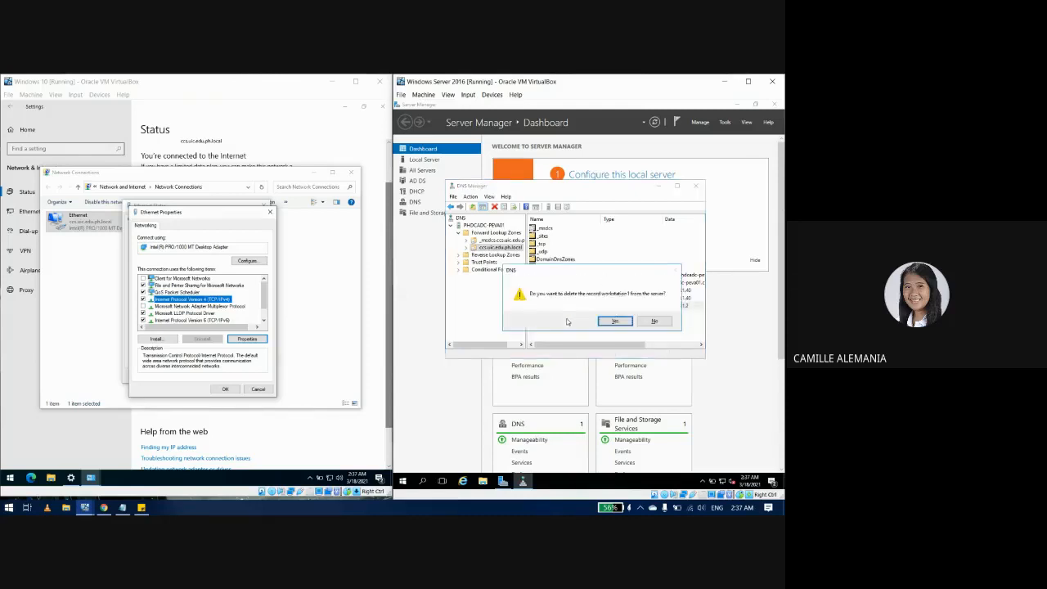
key(Return)
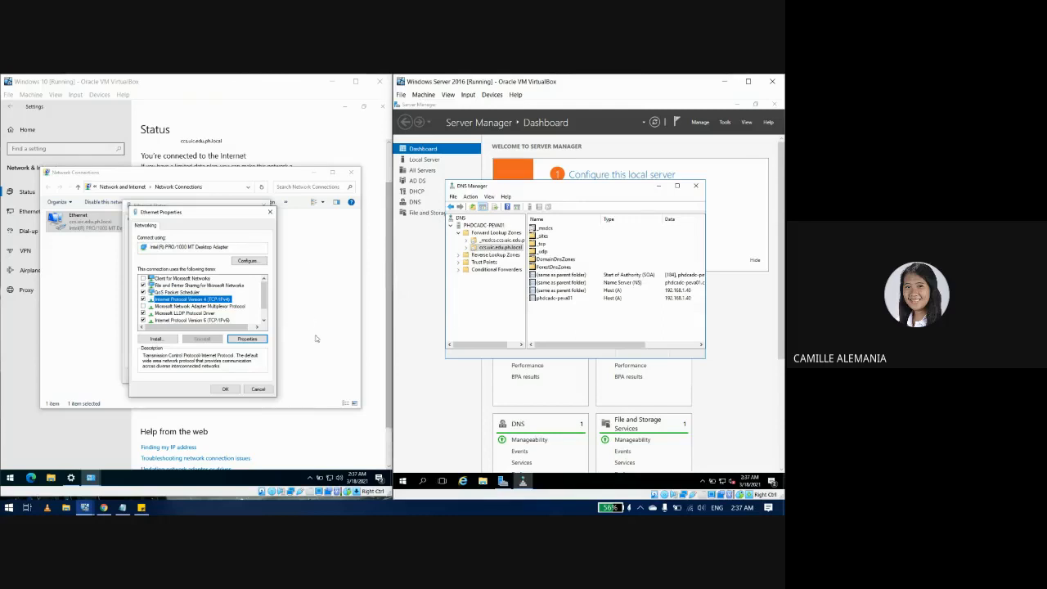
Step: Open Command Prompt via cmd and run ipconfig/renew, obtaining IPv4 address 192.168.1.2
click(11, 477)
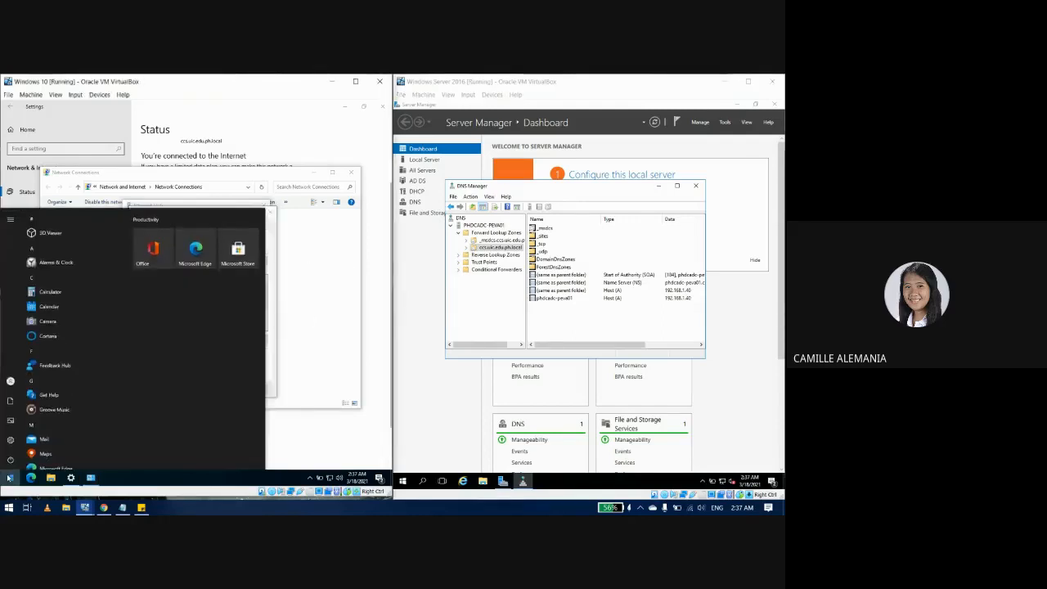
text(cmd)
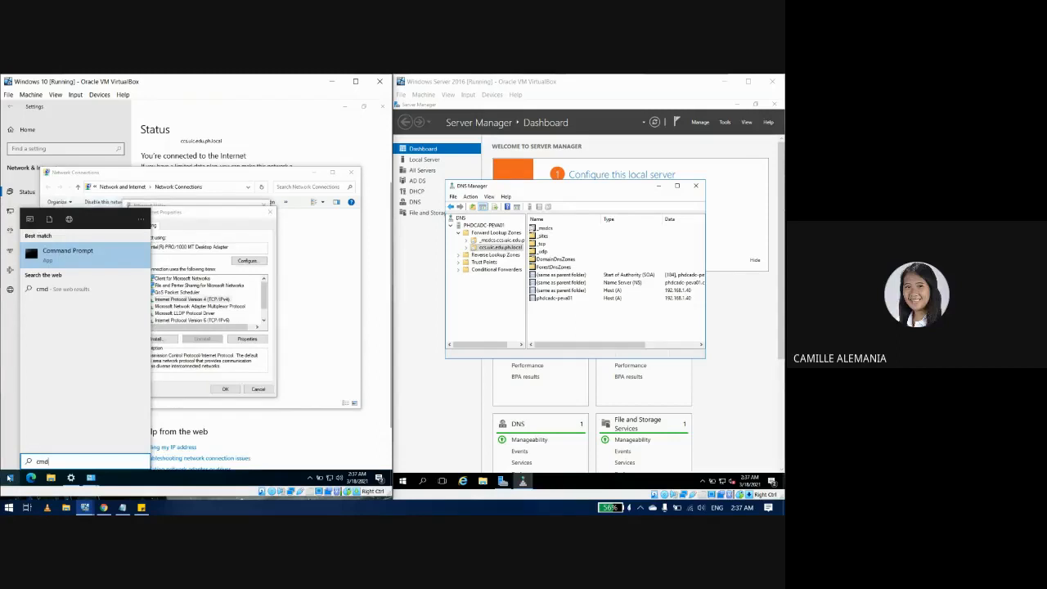
key(Return)
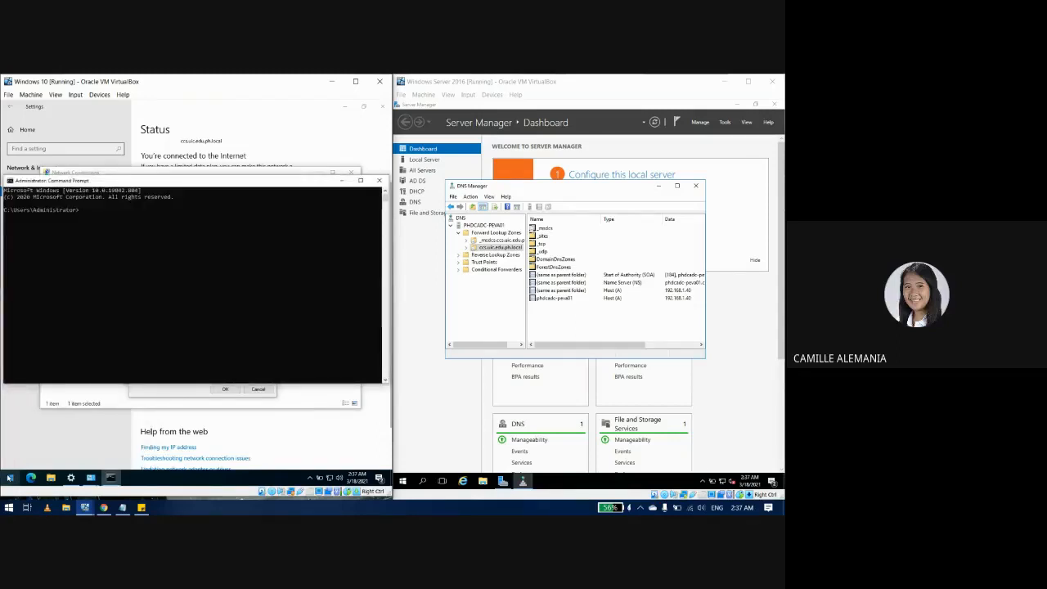
text(ipconfig)
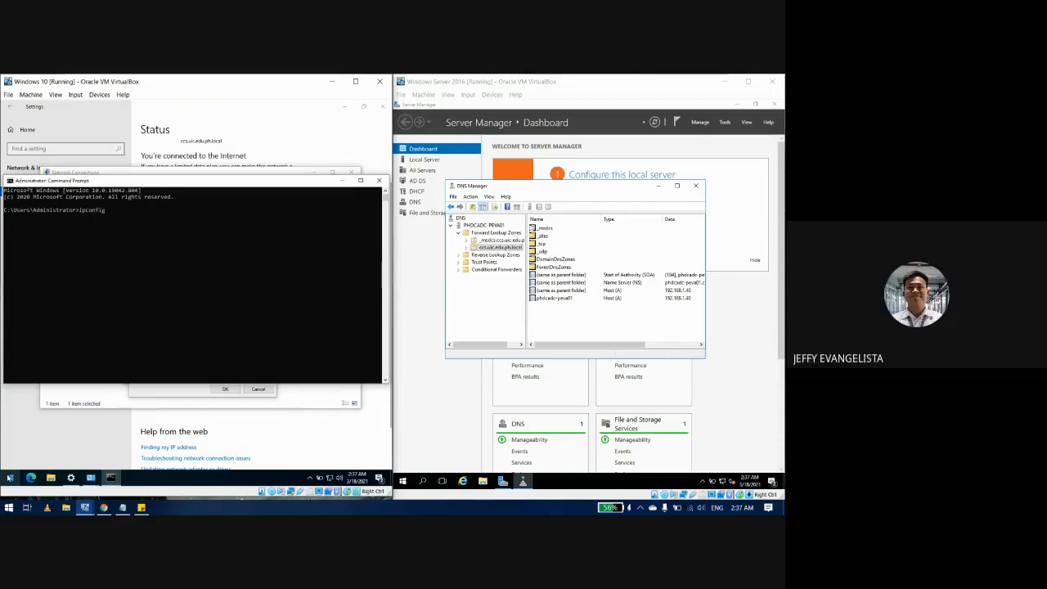
text(/renew)
key(Return)
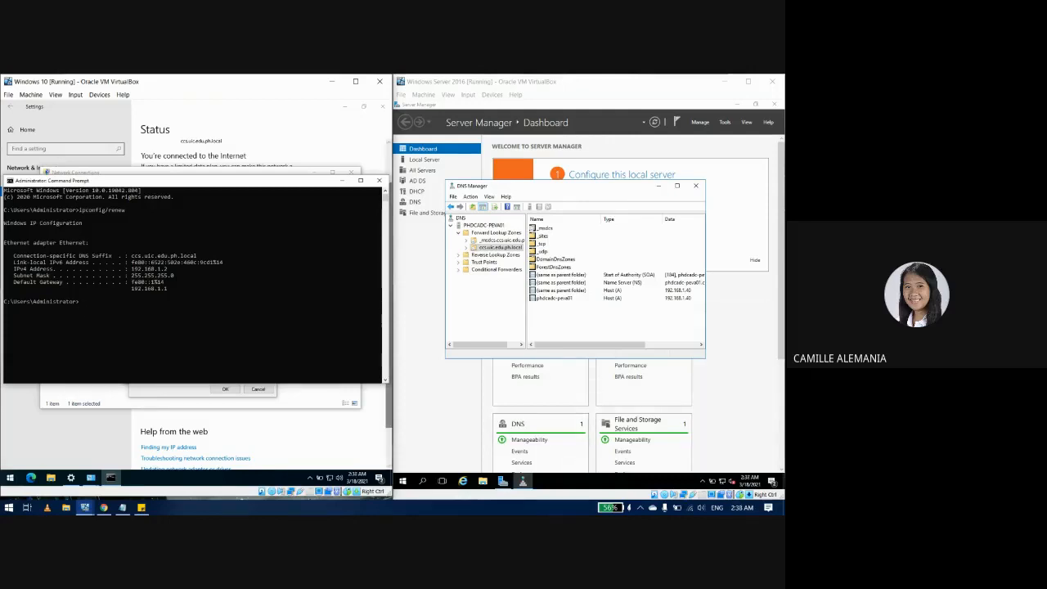
click(571, 327)
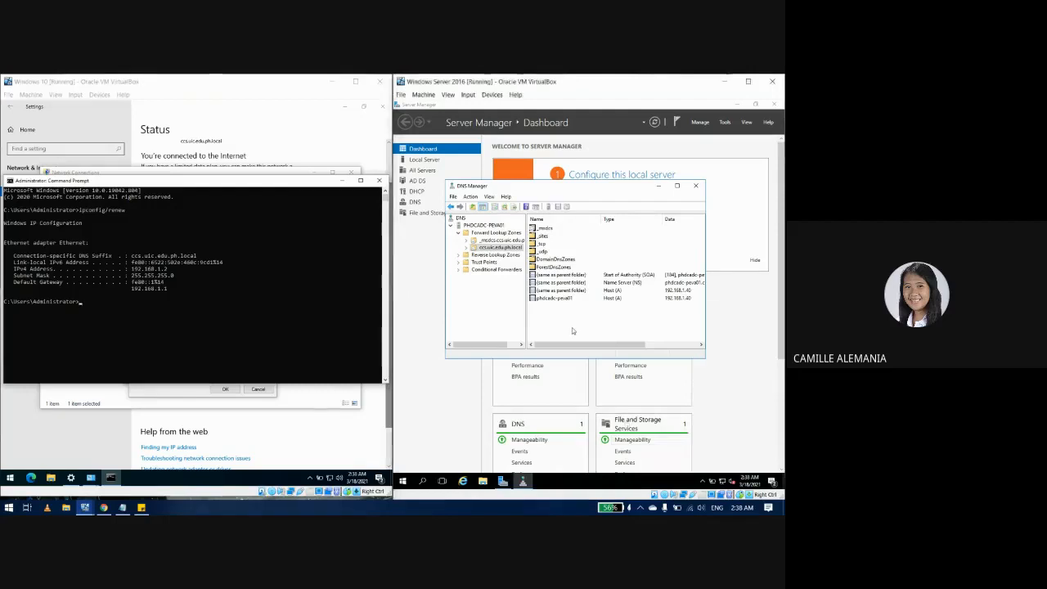
Step: Refresh the zone so workstation1 reappears at 192.168.1.2, then minimize the Windows 10 Command Prompt
right_click(581, 319)
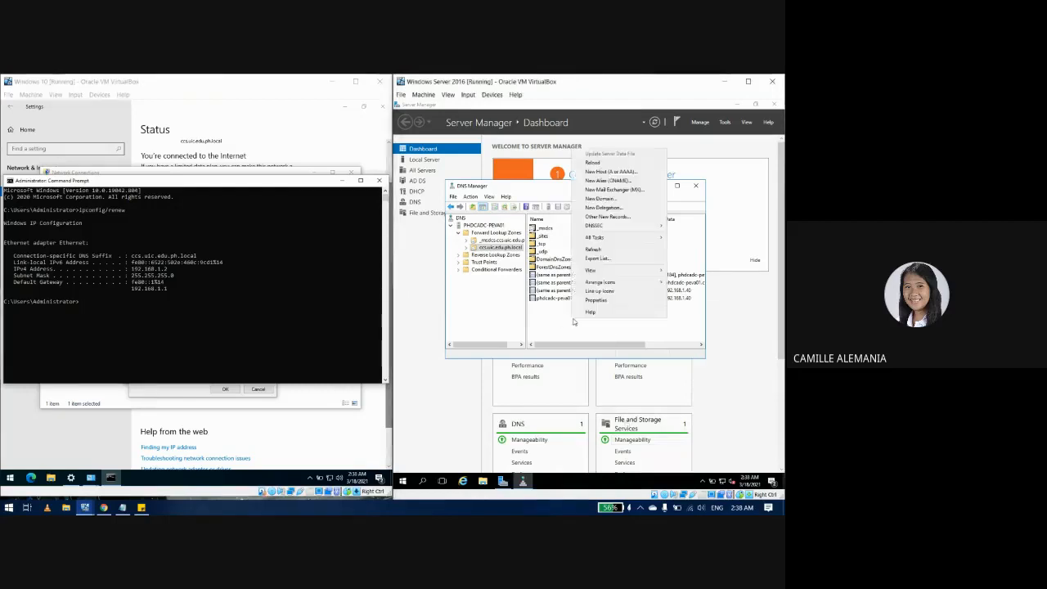
click(596, 250)
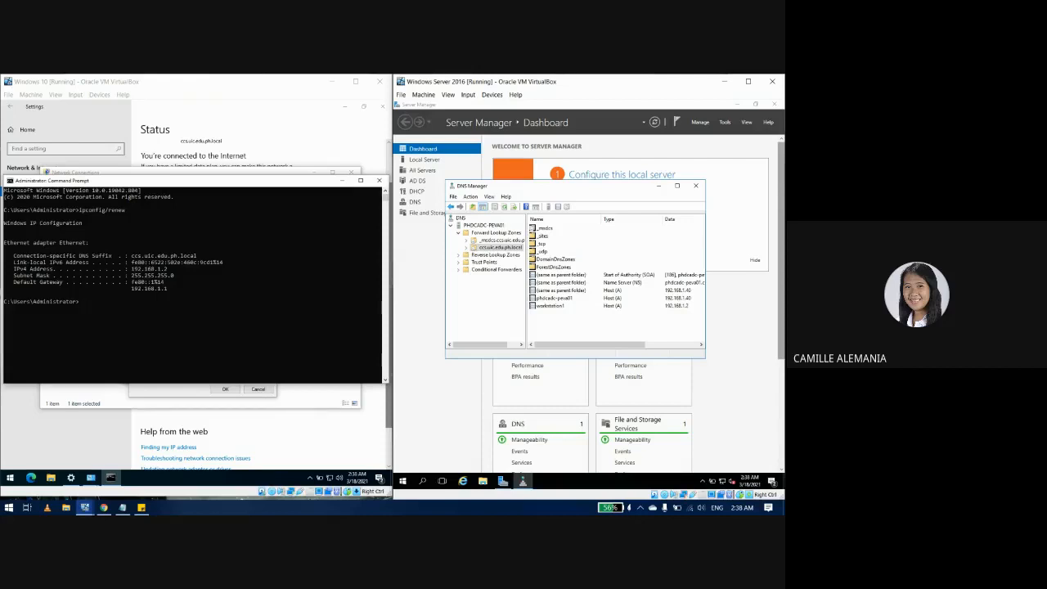
click(342, 181)
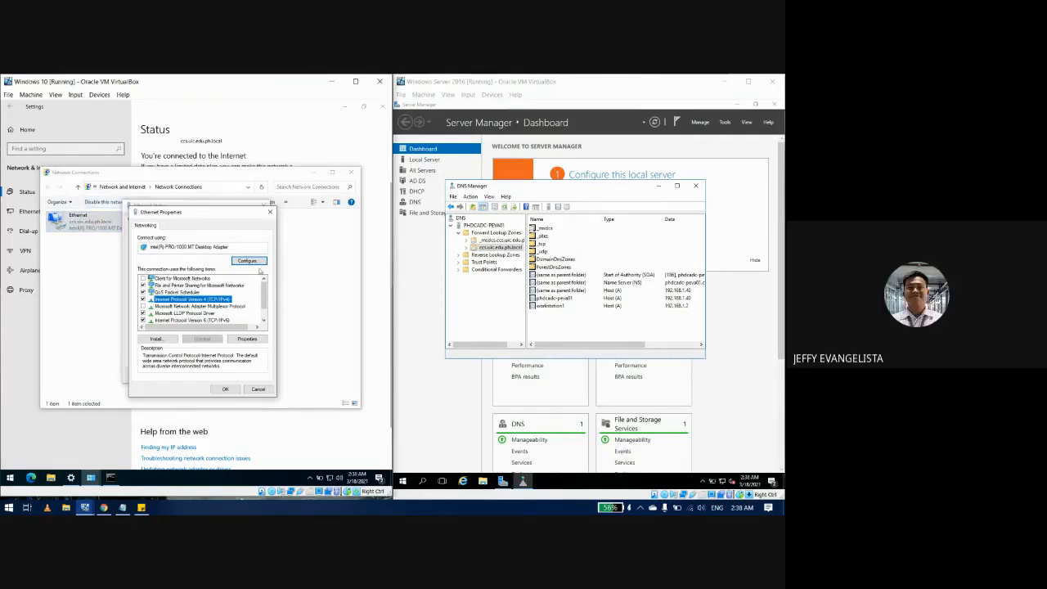
Step: Reopen IPv4 and Advanced DNS settings to confirm 192.168.1.40, then close those dialogs
click(256, 339)
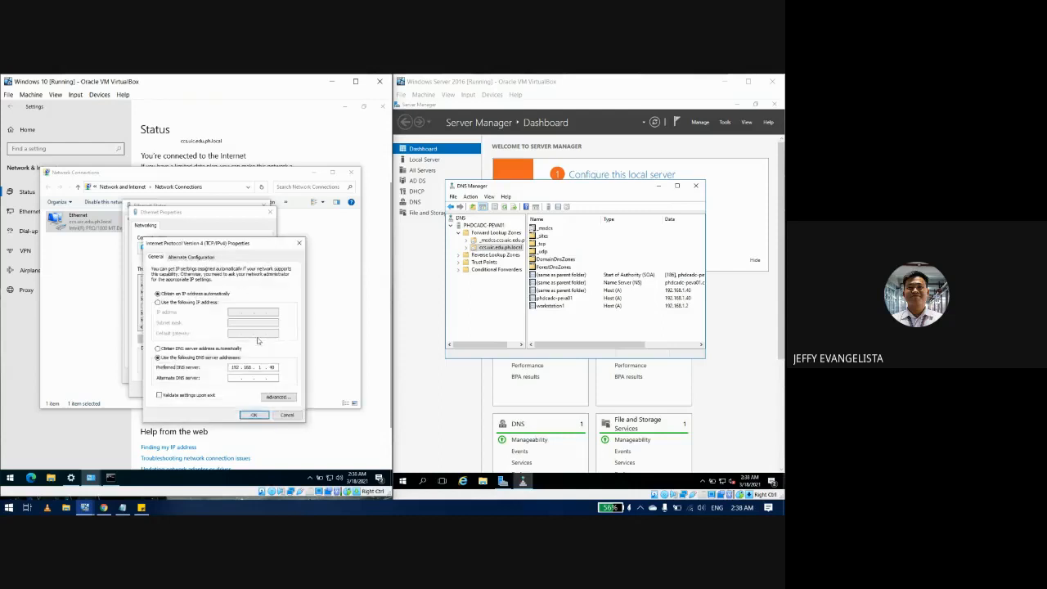
click(288, 399)
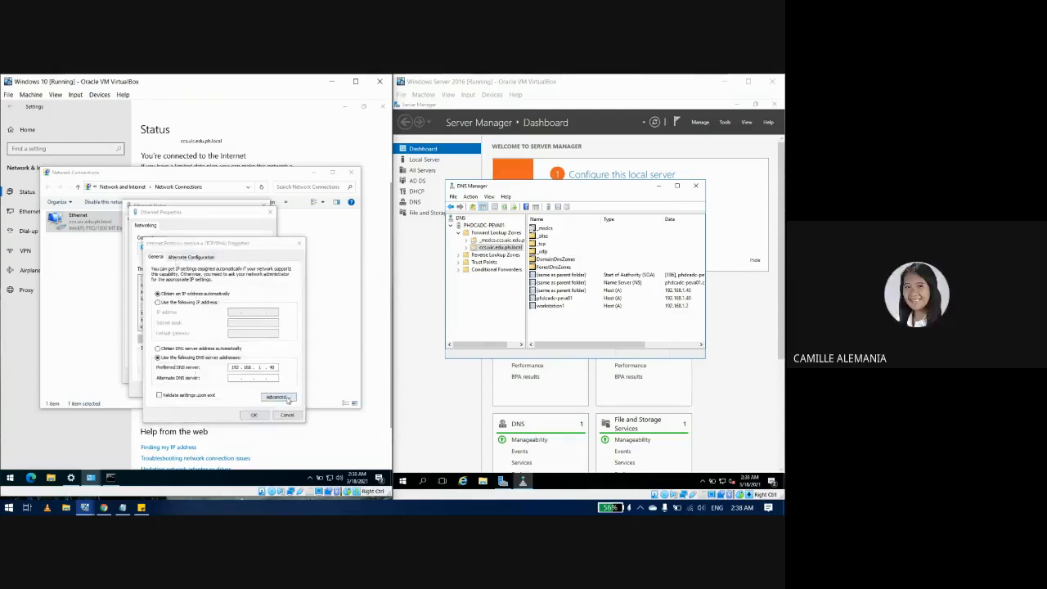
click(184, 265)
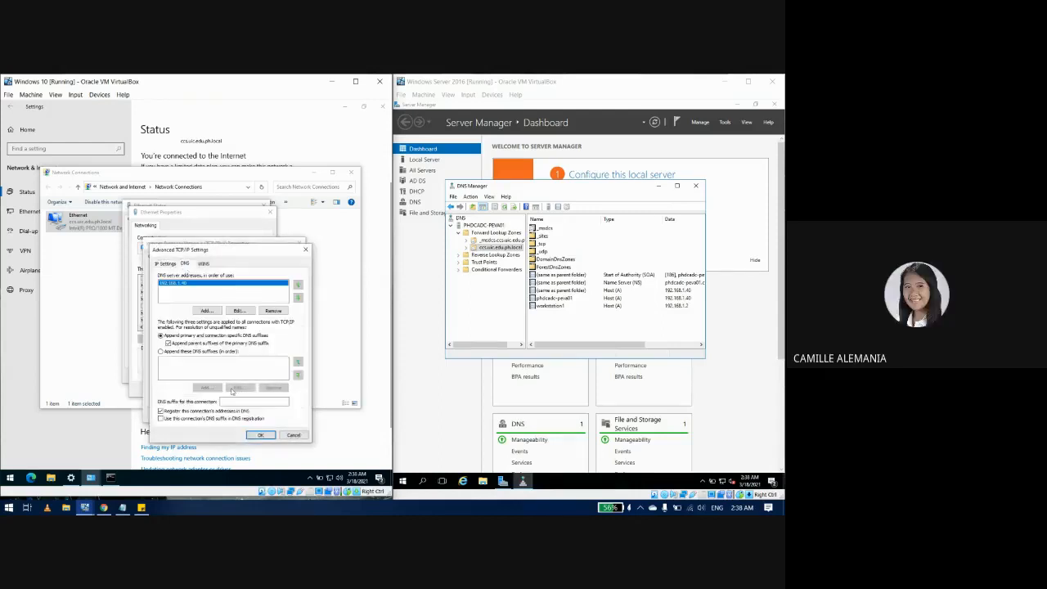
click(256, 435)
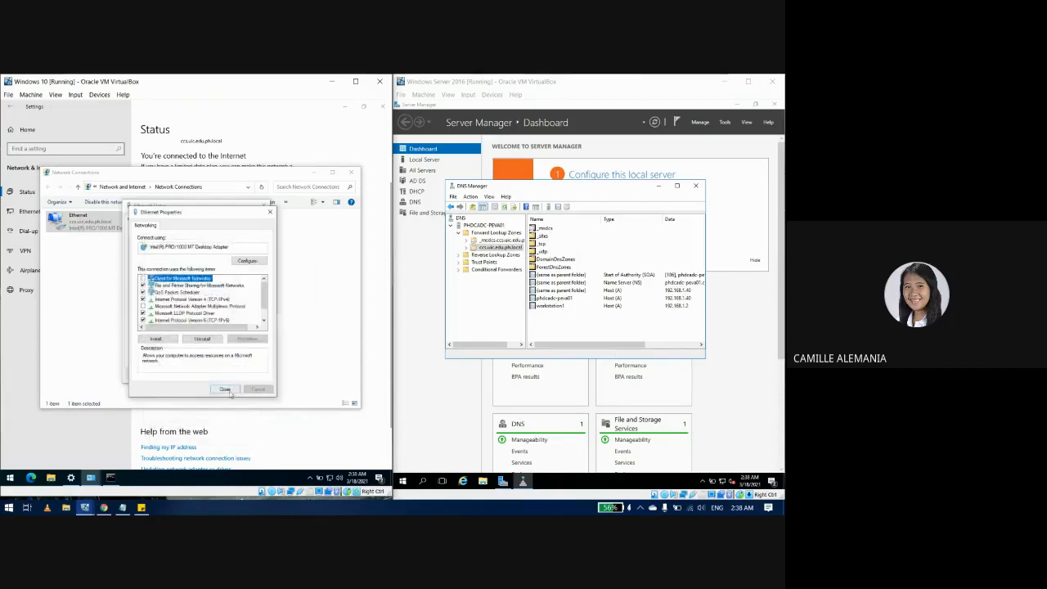
click(225, 390)
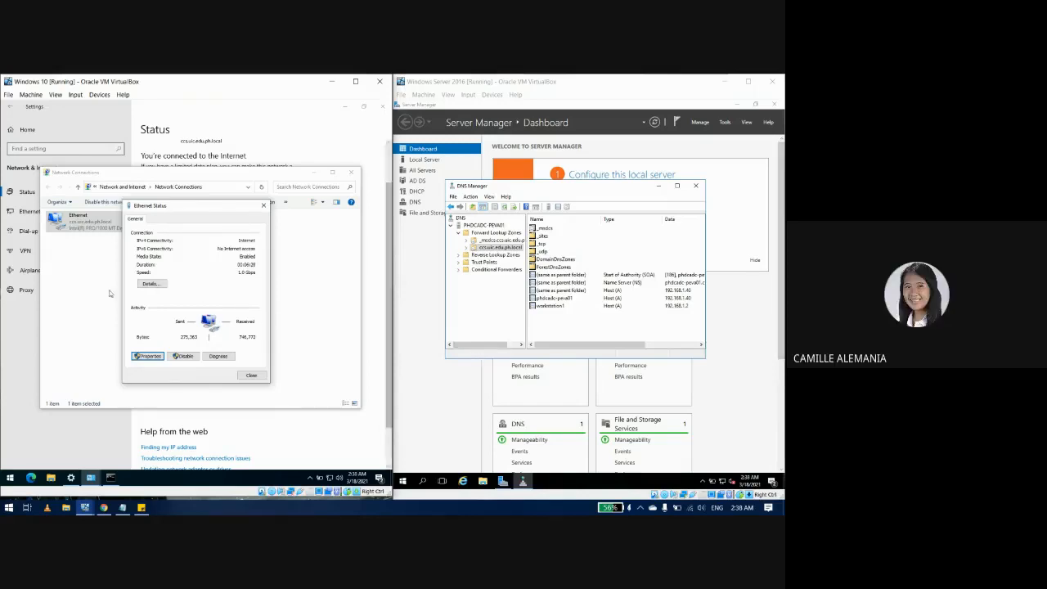
Step: Delete the workstation1 host record in DNS Manager and confirm
click(561, 306)
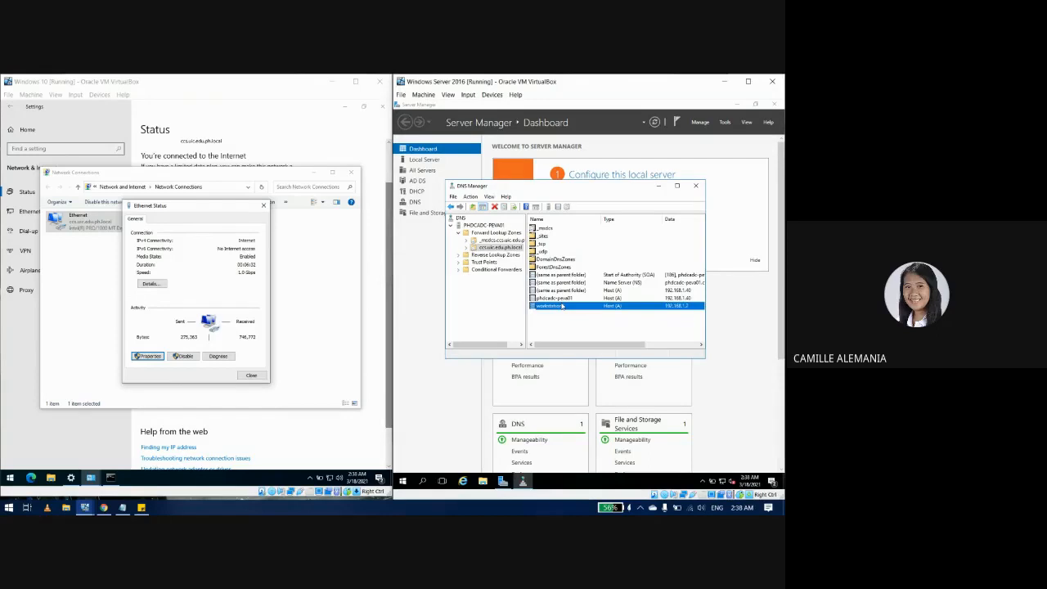
key(Delete)
key(Return)
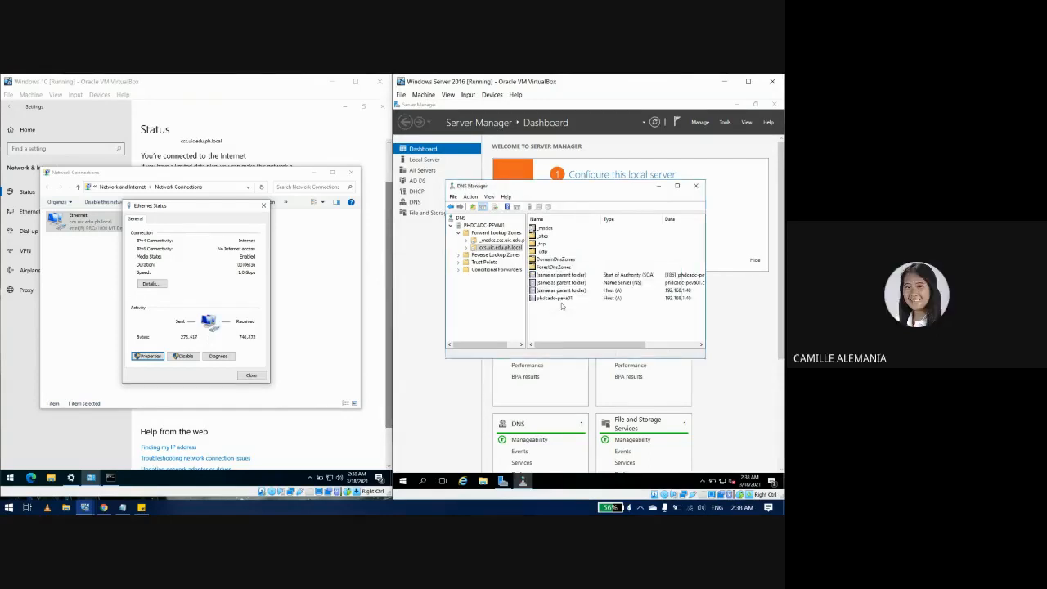
Step: Rerun ipconfig/renew in the Windows 10 Command Prompt, again getting 192.168.1.2
click(103, 324)
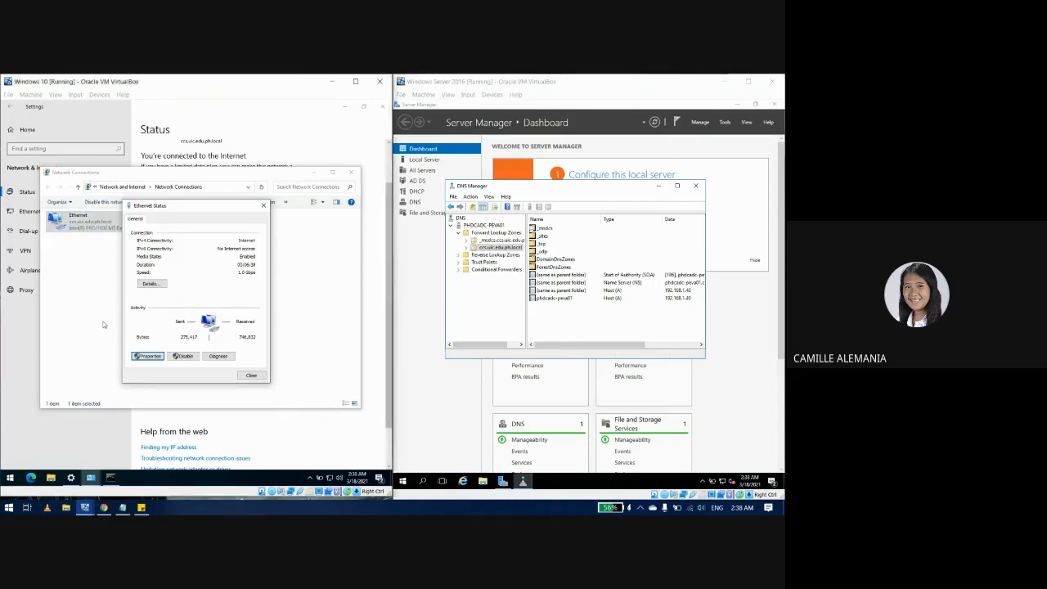
click(103, 325)
click(111, 478)
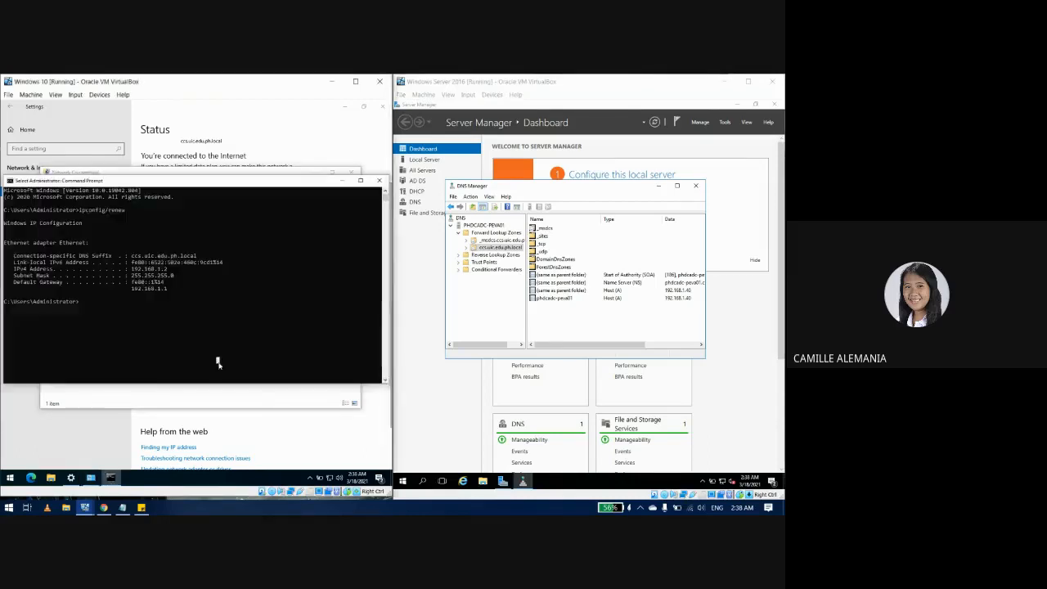
key(Up)
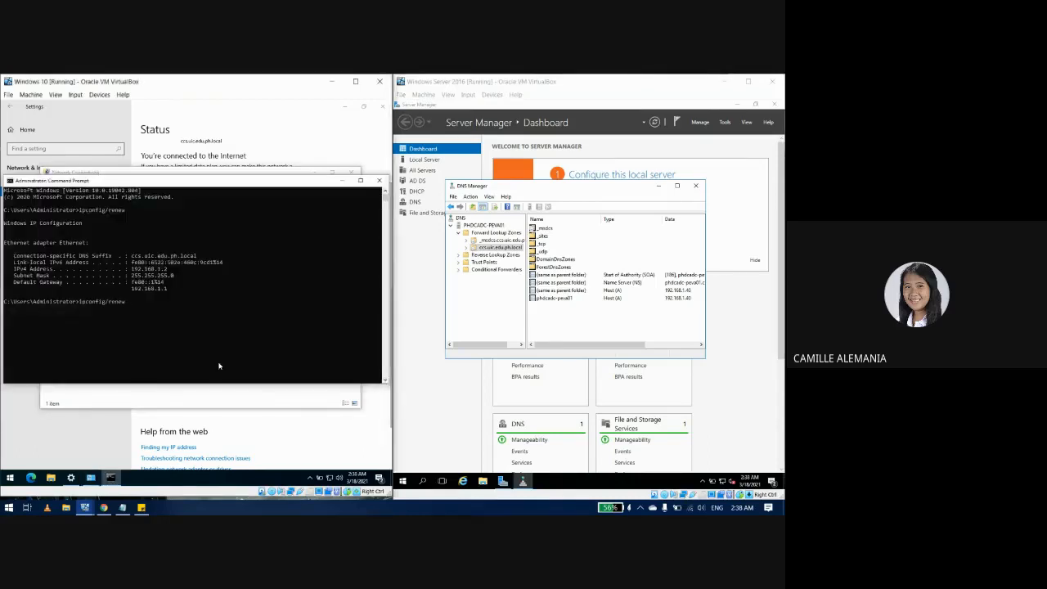
key(Return)
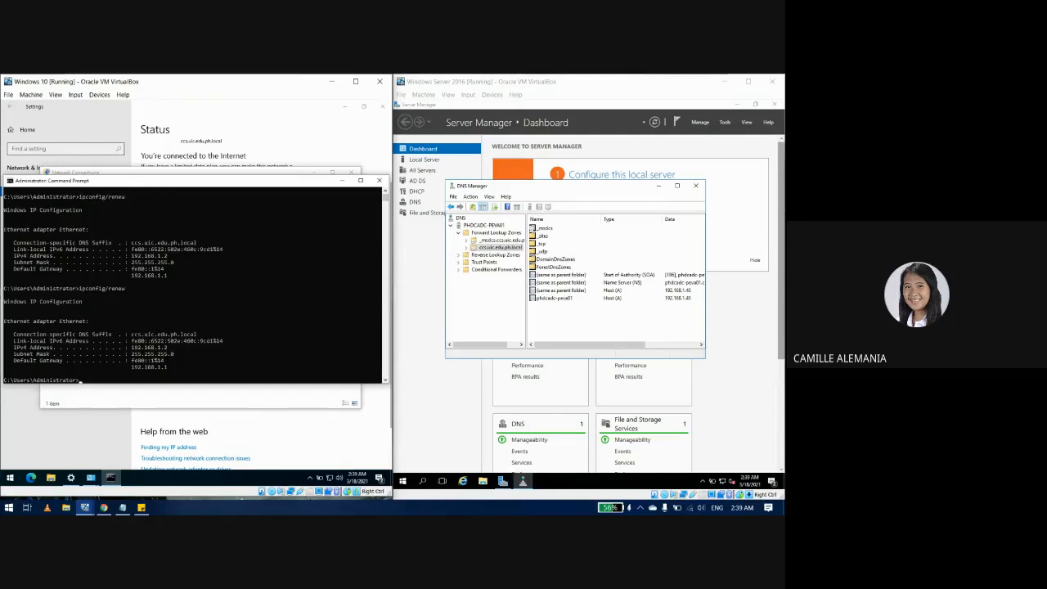
click(588, 325)
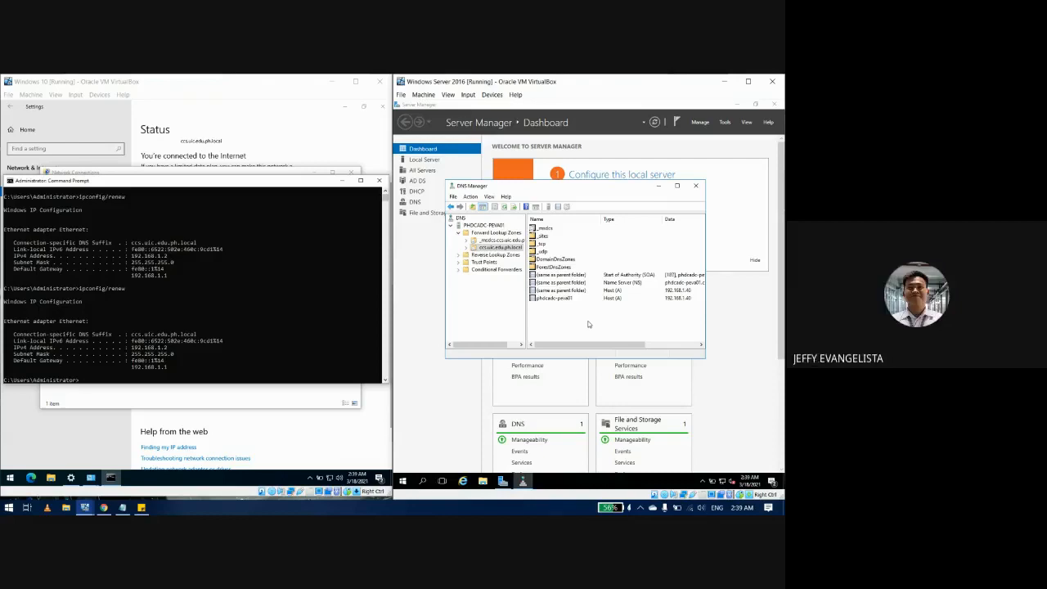
Step: Refresh the ccs.uic.edu.ph.local record list to confirm workstation1 is gone, then reopen the context menu
right_click(588, 324)
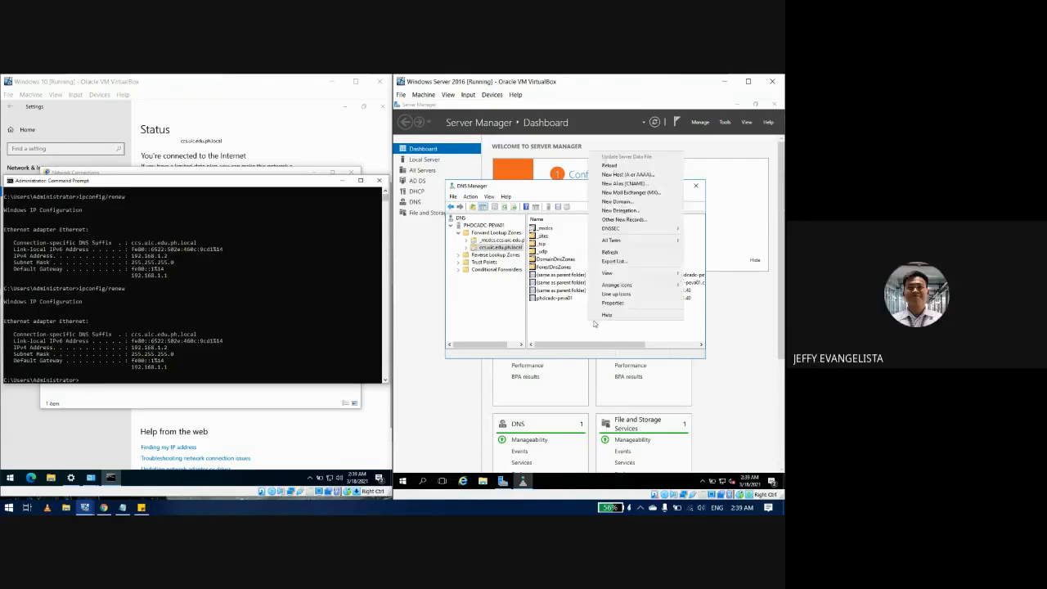
click(608, 254)
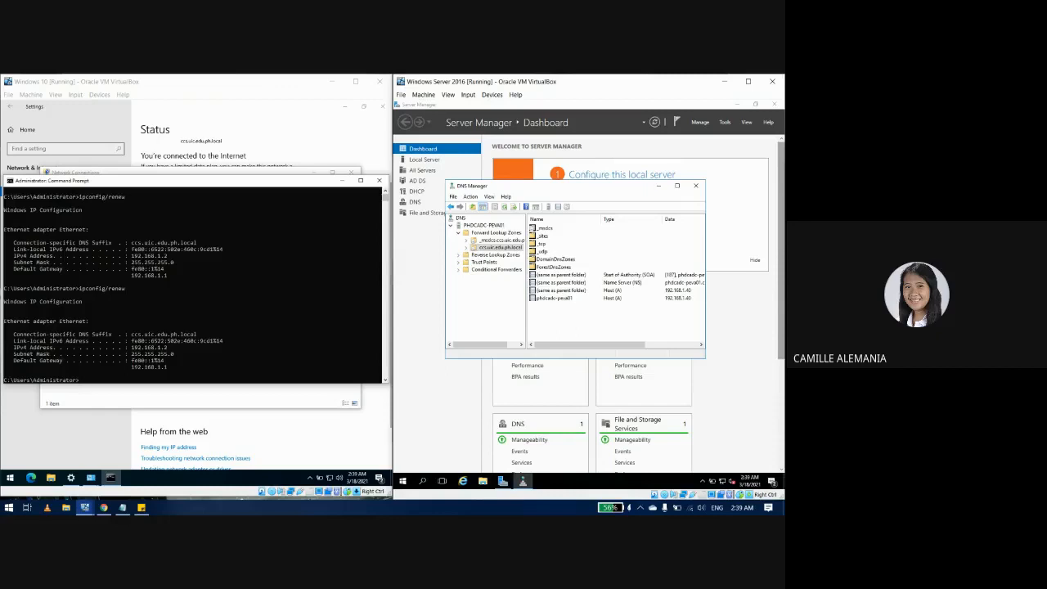
right_click(563, 321)
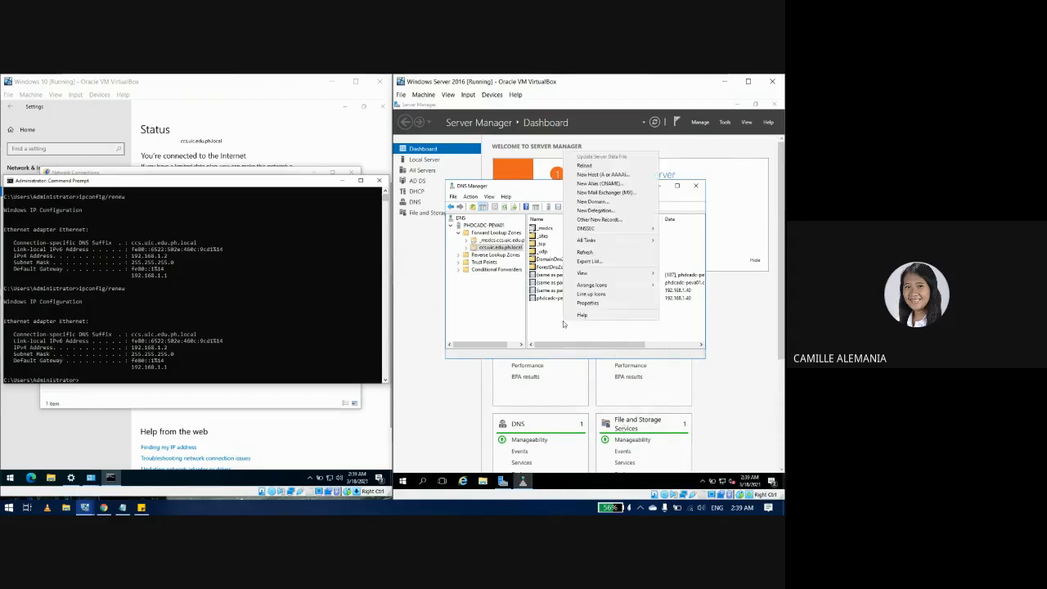
Step: Create a New Host (A) record named workstation1 with IP 192.168.1.2 and acknowledge the confirmation
click(535, 329)
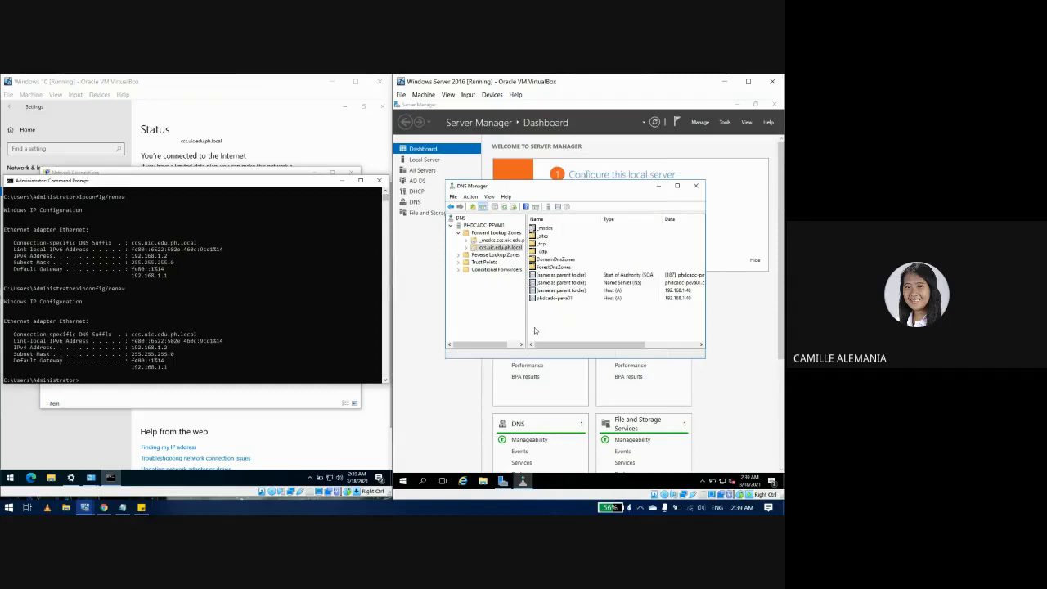
right_click(551, 327)
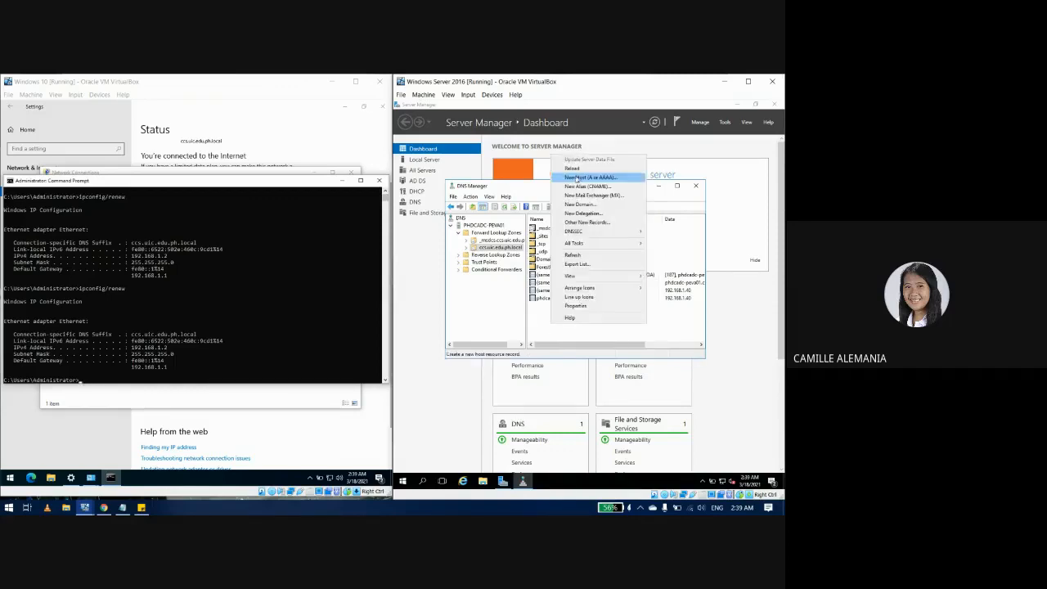
click(577, 178)
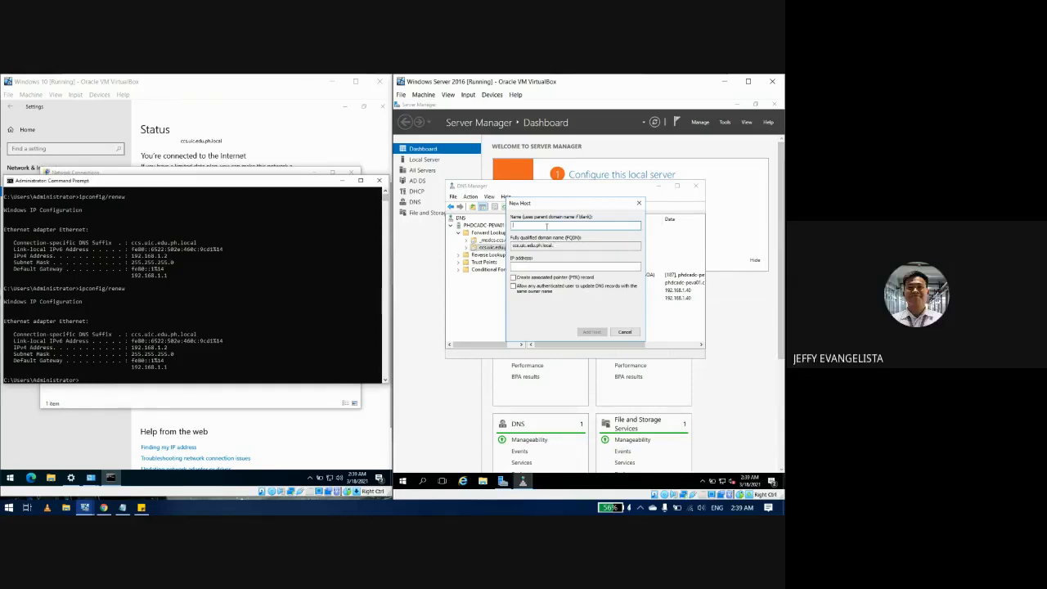
text(workstation1)
click(548, 264)
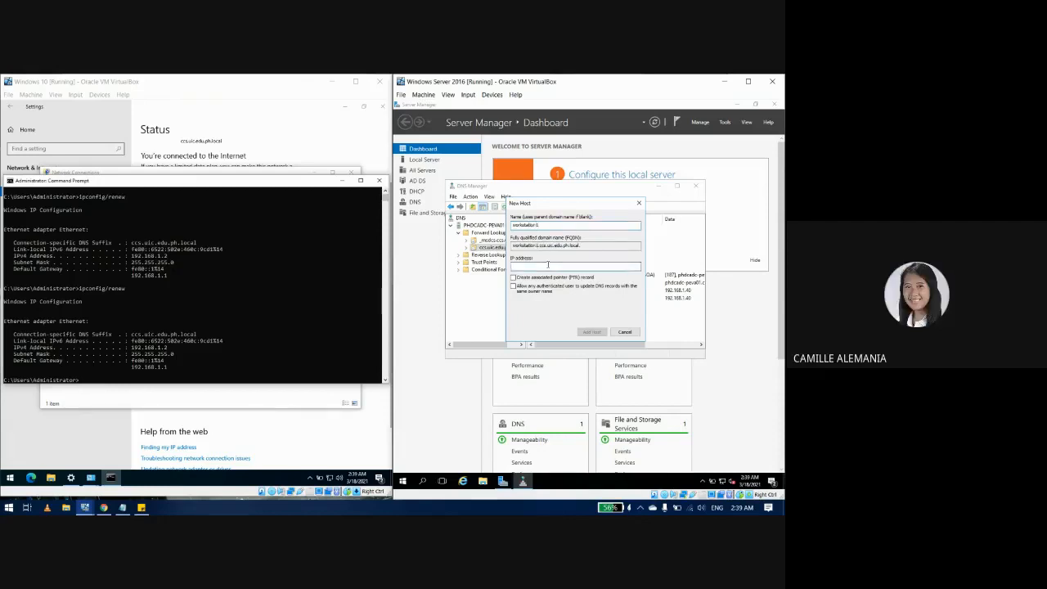
text(192.168.1.2)
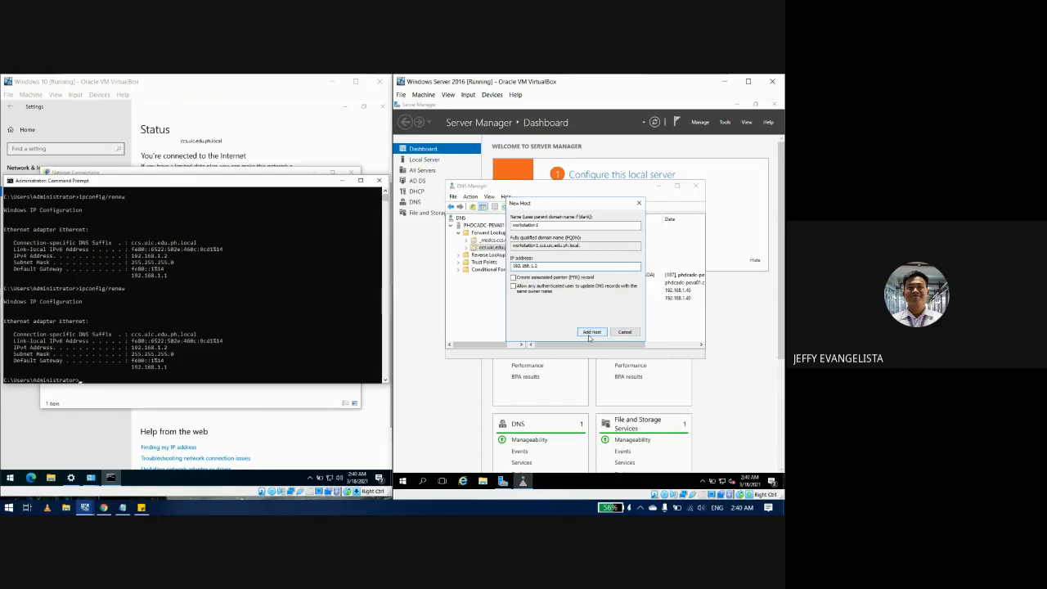
click(591, 333)
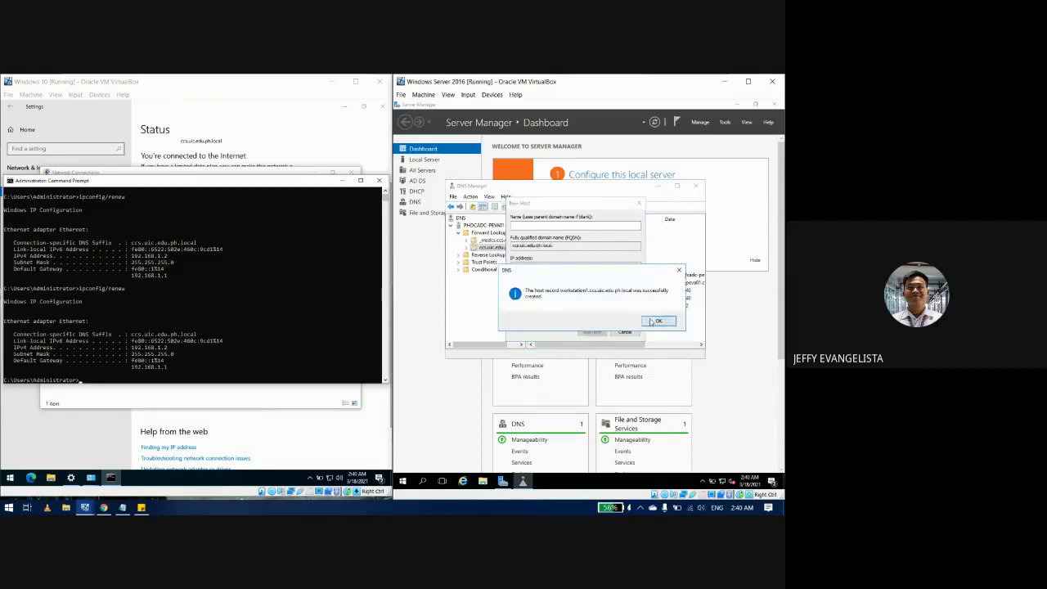
click(658, 321)
Step: Finish adding host records and select the new workstation1 (192.168.1.2) record in ccs.uic.edu.ph.local
click(624, 333)
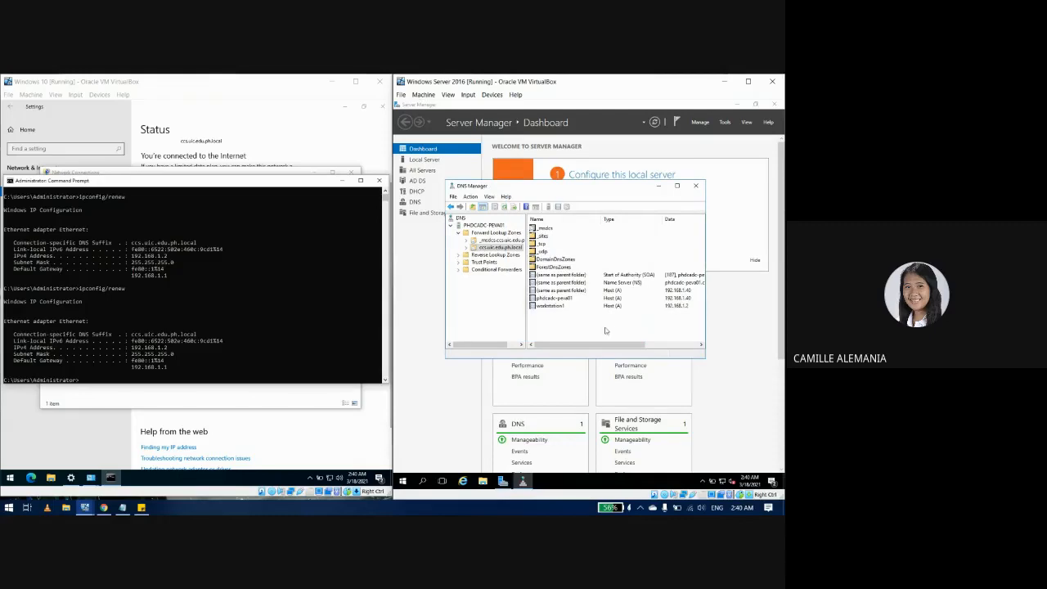
click(563, 306)
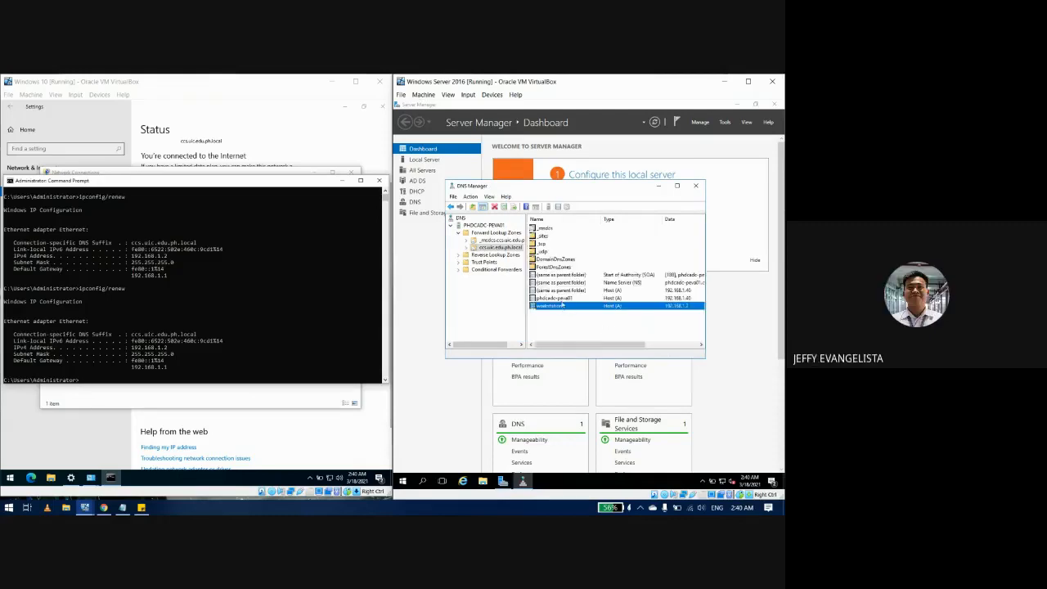
scroll(575, 321, right, 2)
scroll(575, 321, left, 2)
scroll(576, 321, right, 1)
scroll(575, 320, left, 2)
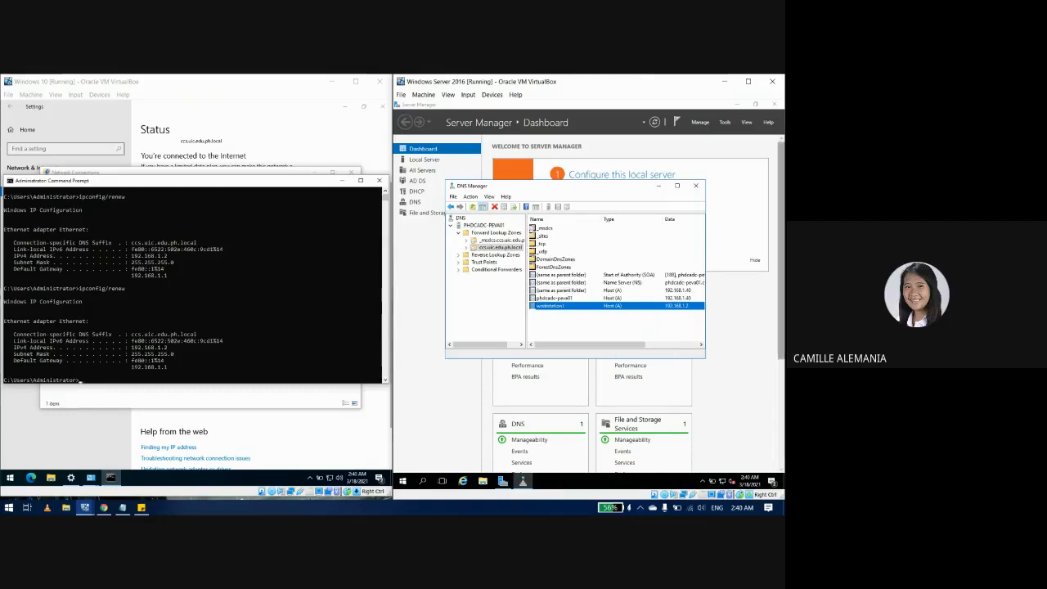
Step: Delete the finished DNS host task from the session notes and check the Windows 10 network settings
click(141, 507)
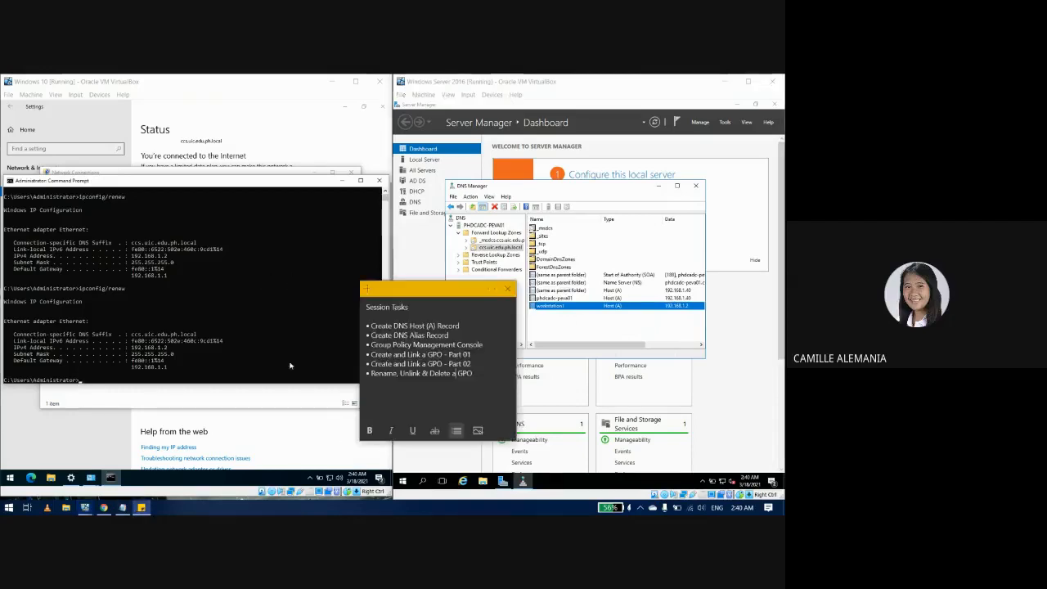
drag(460, 326, 365, 326)
key(BackSpace)
key(BackSpace)
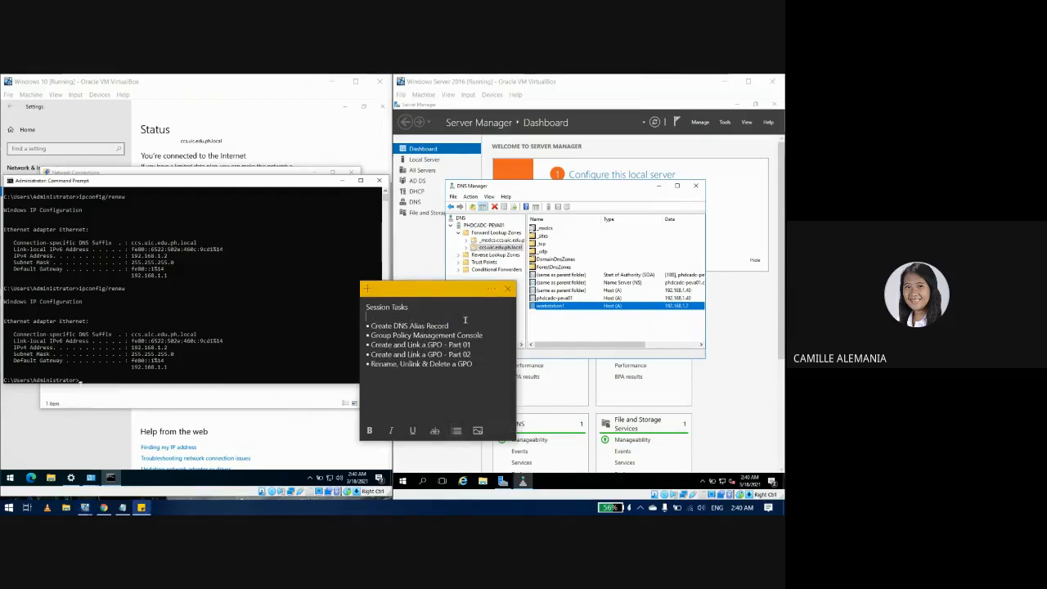
click(531, 321)
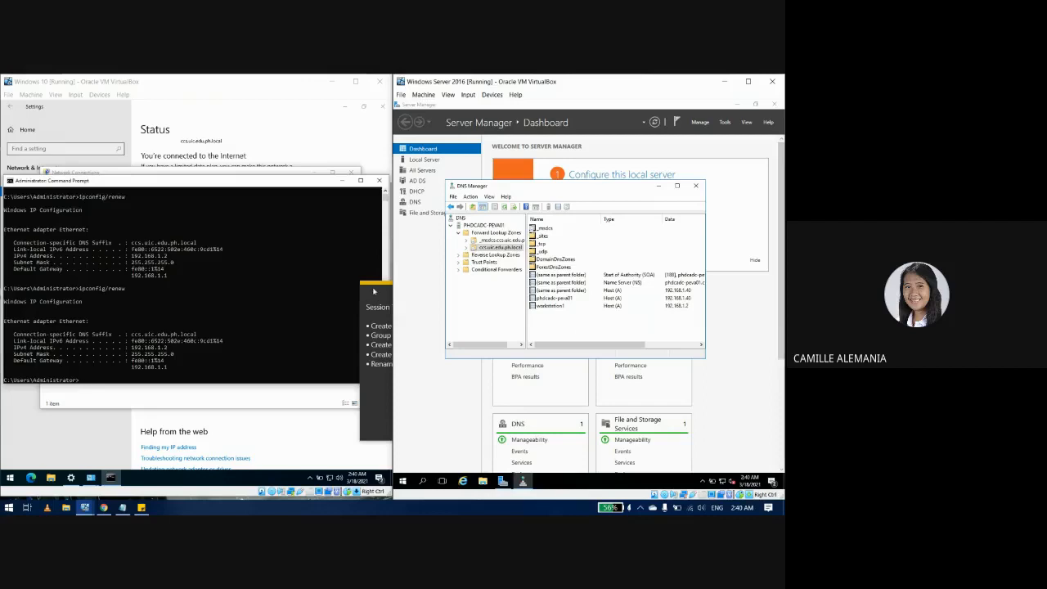
click(316, 439)
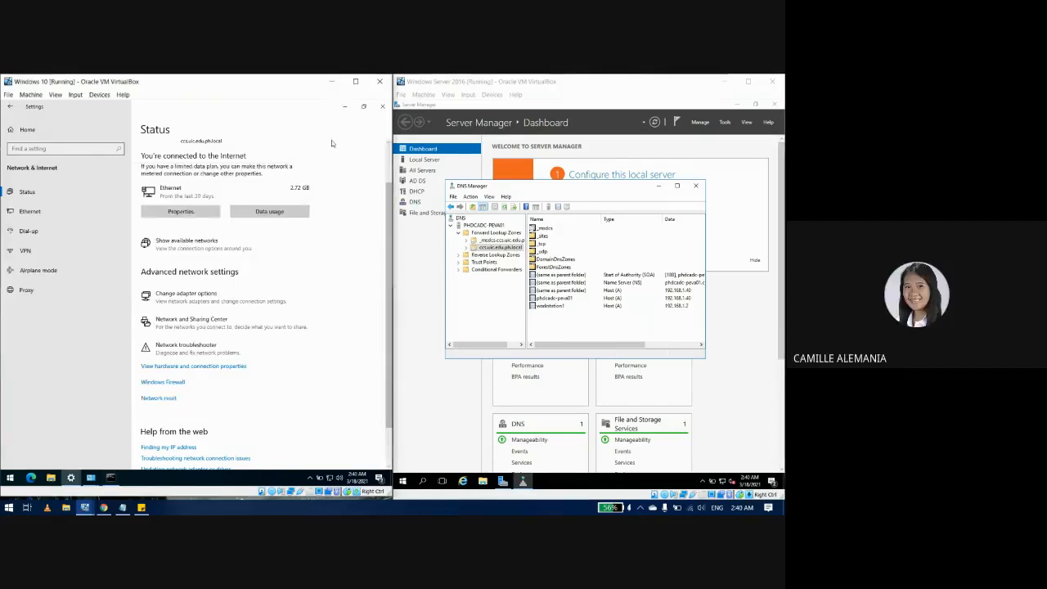
click(344, 107)
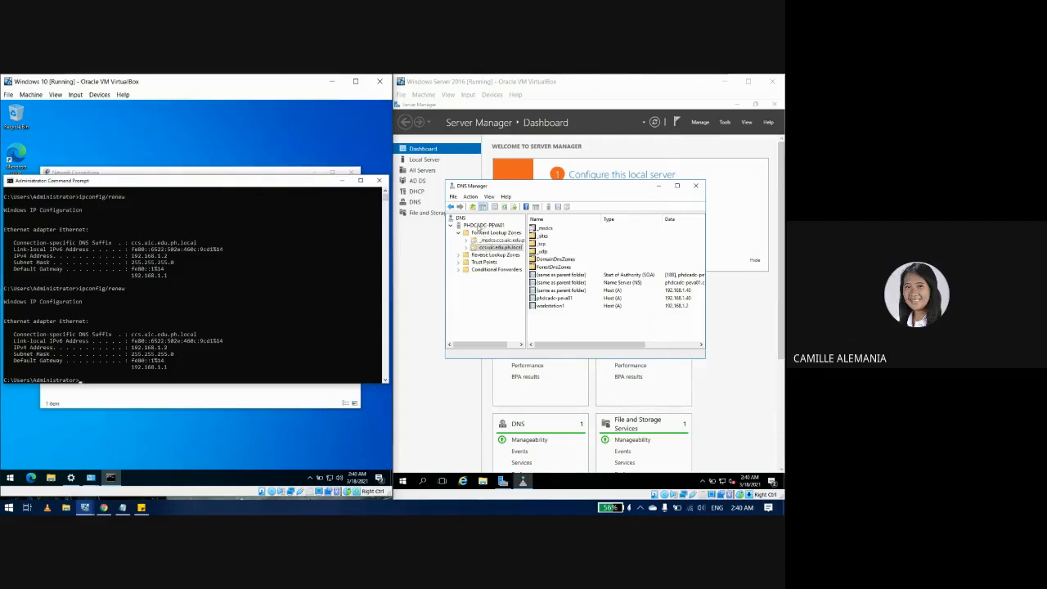
Step: Start a new Alias (CNAME) record in the ccs.uic.edu.ph.local zone named FILES
right_click(499, 249)
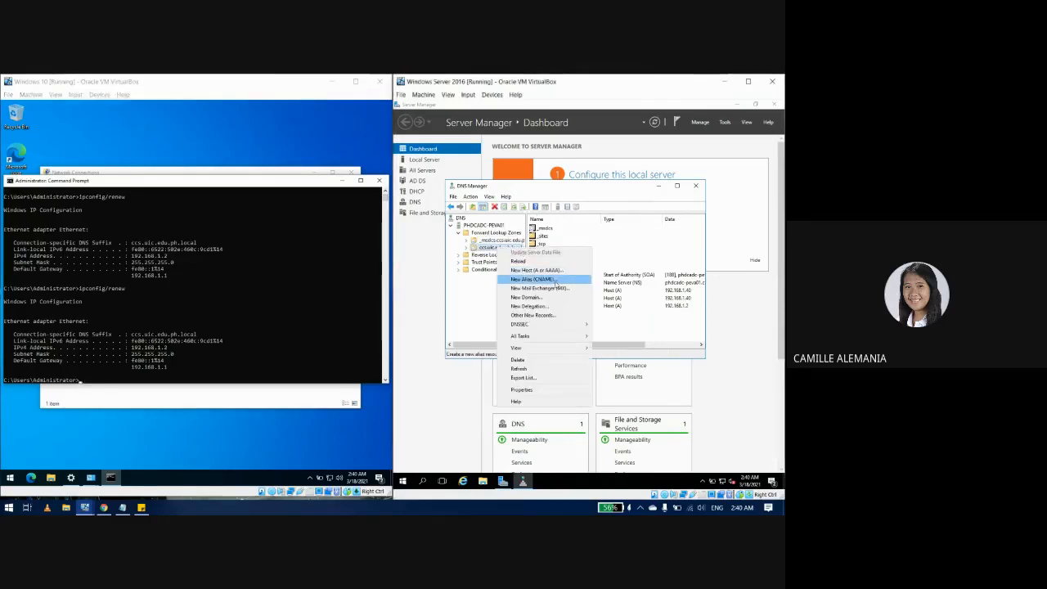
click(554, 281)
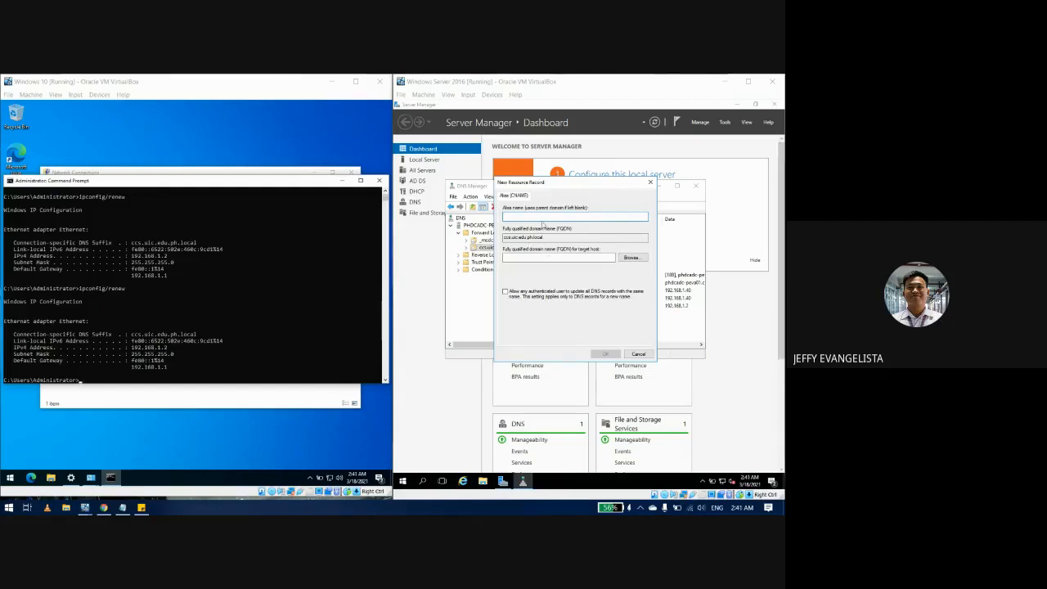
click(547, 218)
text(FILES)
click(539, 259)
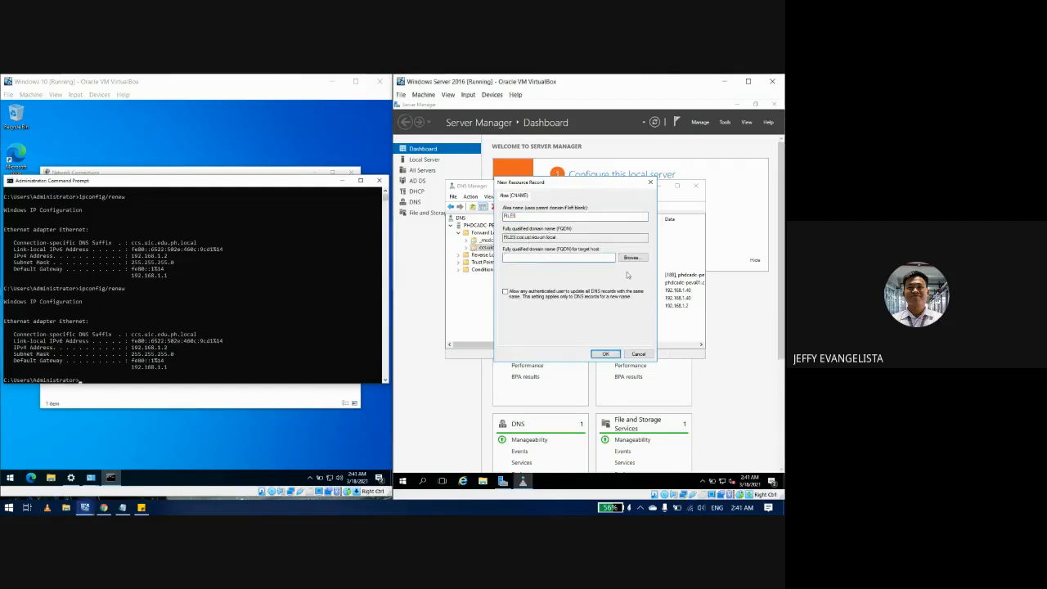
Step: Set the alias target to workstation1 under Forward Lookup Zones and create the record
click(630, 259)
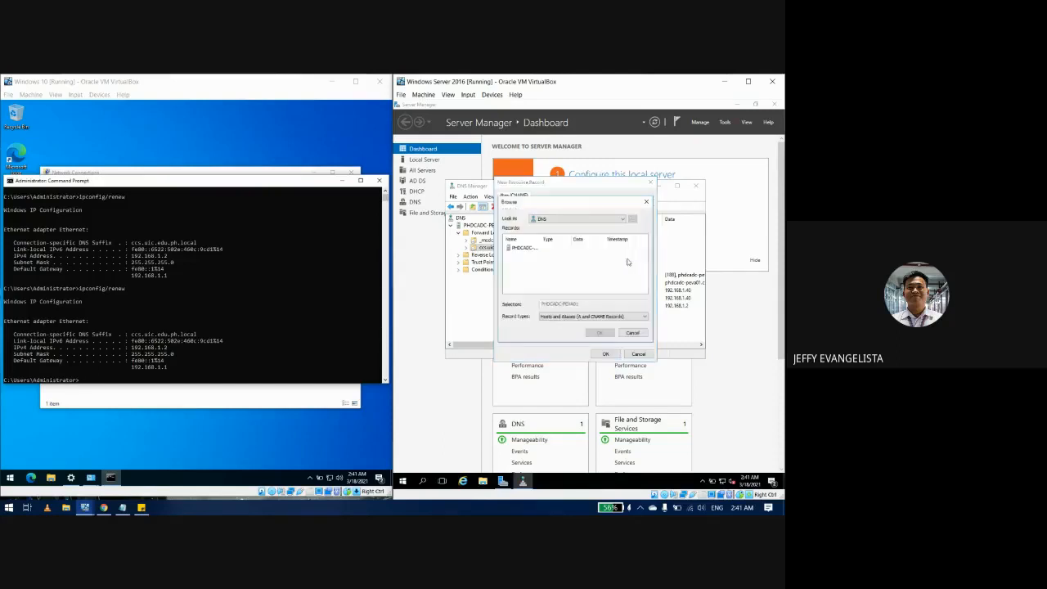
double_click(527, 248)
double_click(524, 248)
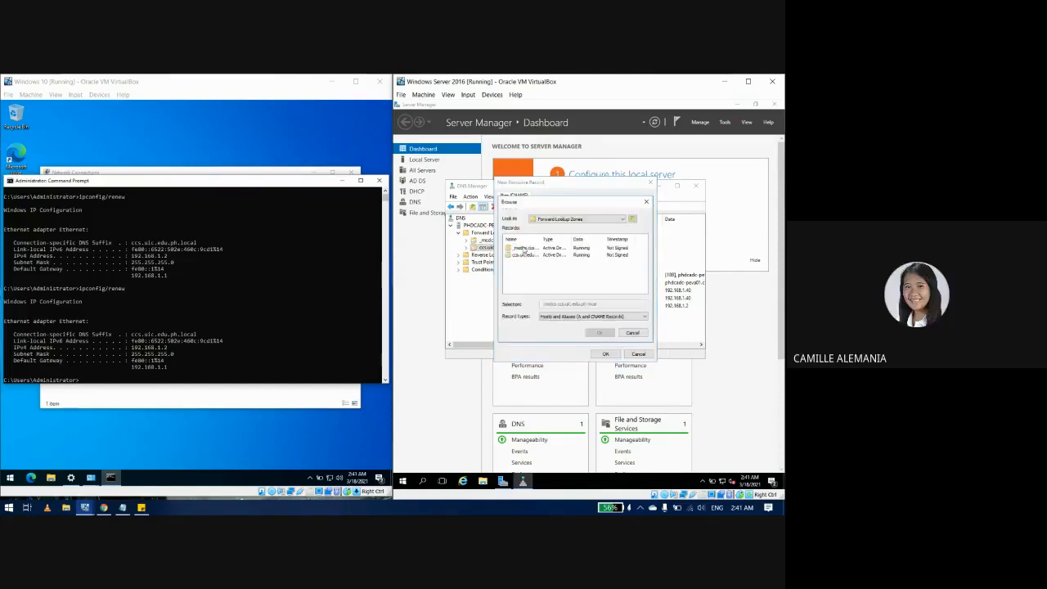
double_click(524, 256)
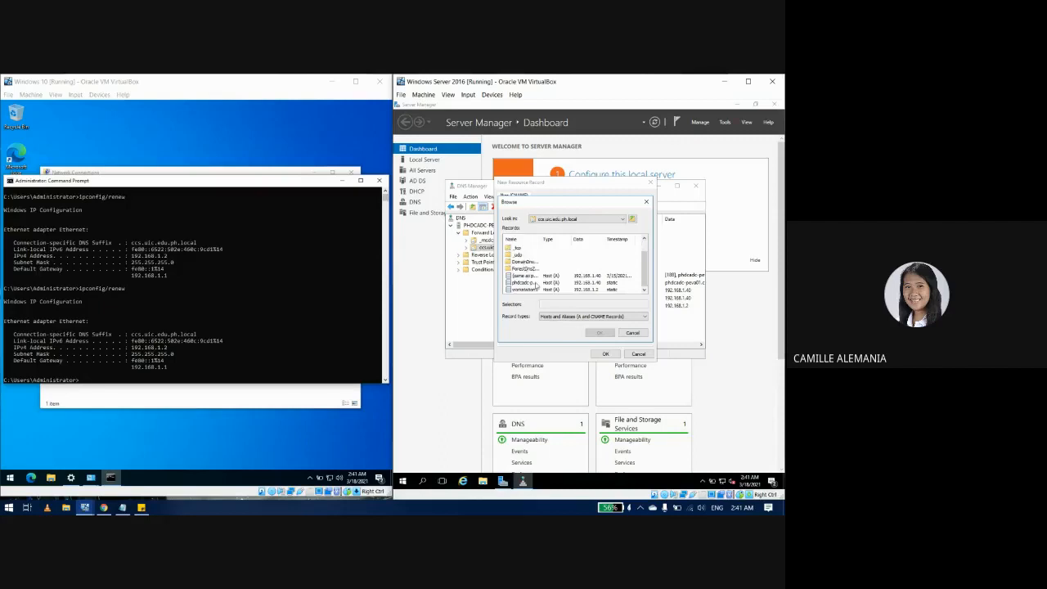
click(518, 291)
click(600, 332)
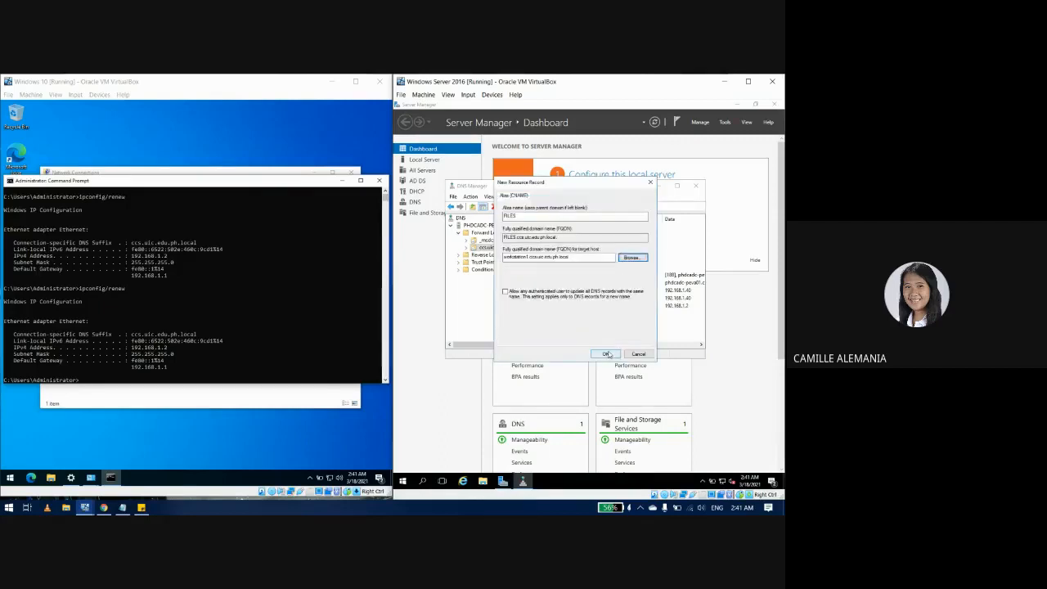
click(607, 353)
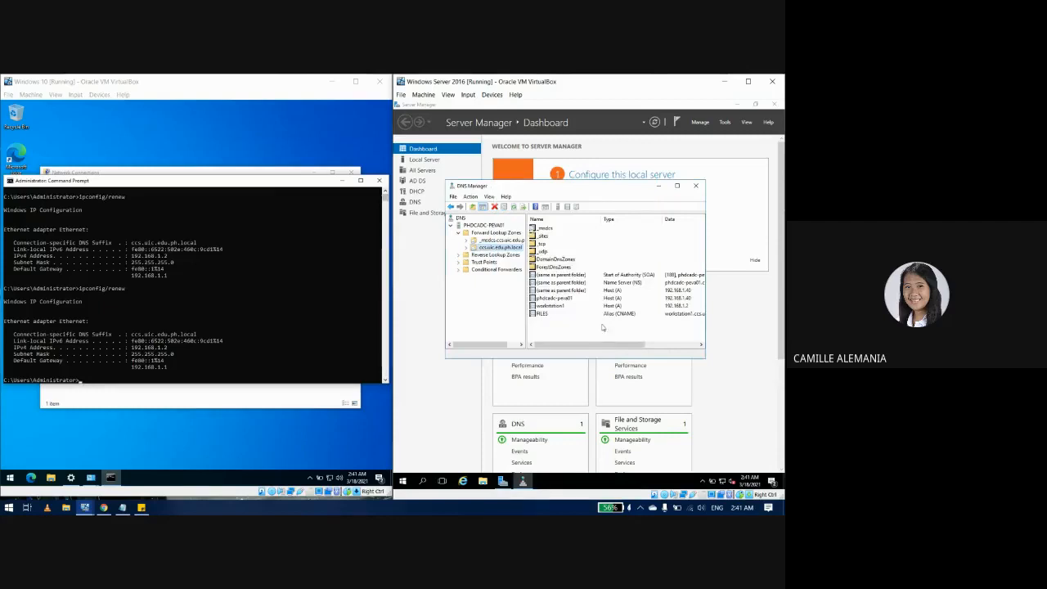
Step: Close the Windows 10 Ethernet status and discard a partly typed ping command there
click(341, 181)
click(315, 173)
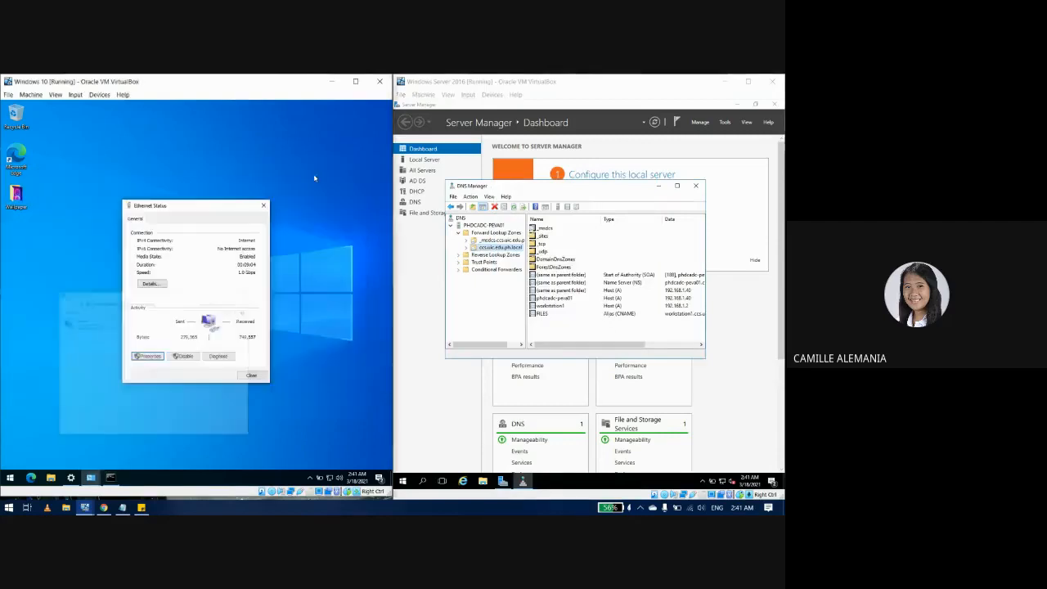
click(265, 206)
click(110, 478)
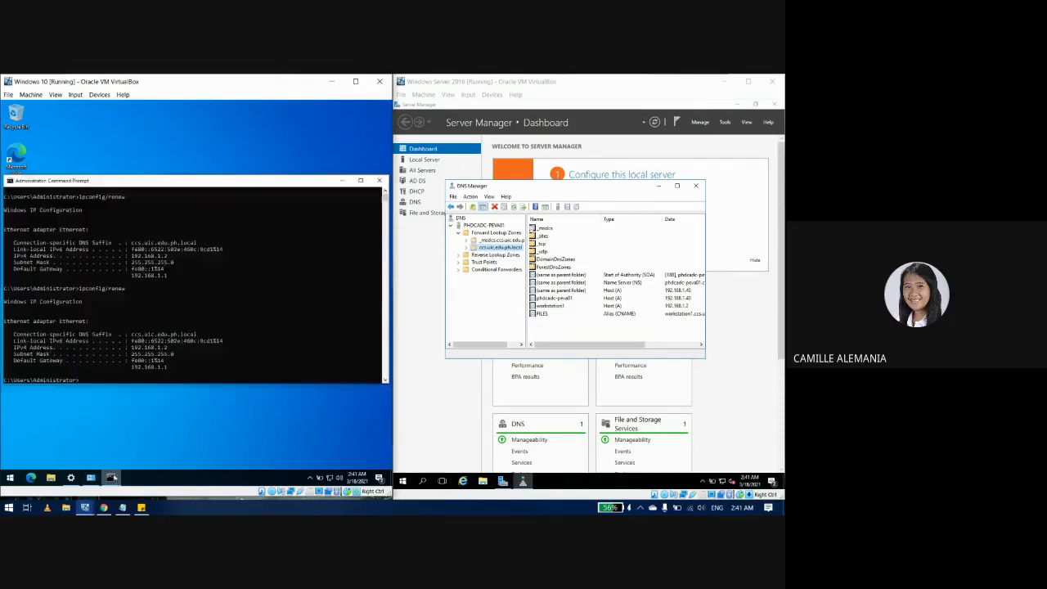
text(ping file)
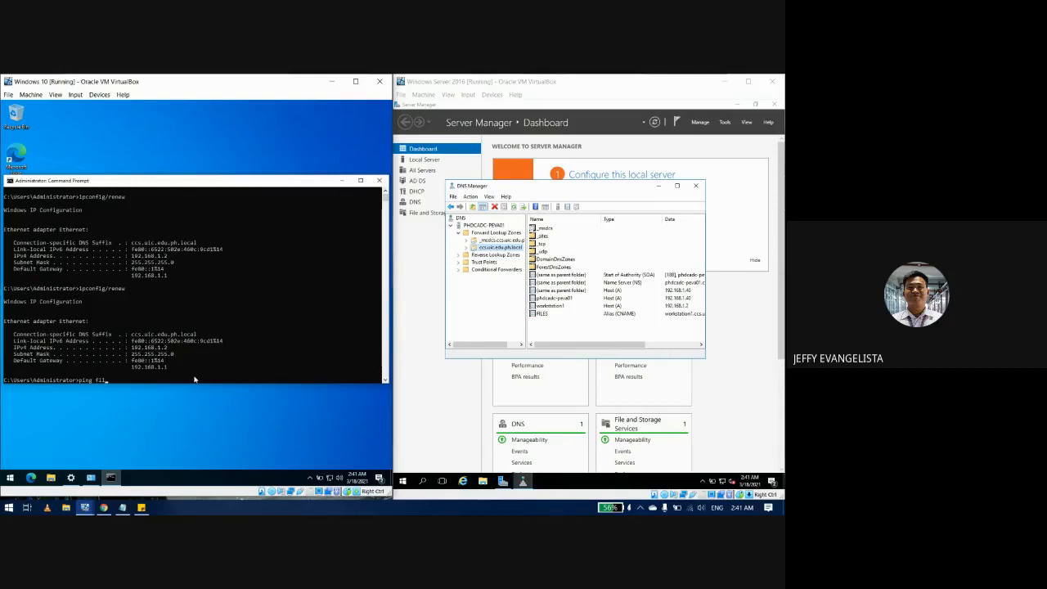
key(BackSpace)
key(BackSpace)
key(BackSpace)
Step: Launch cmd on the server and run 'ping files'
click(404, 481)
text(cmd)
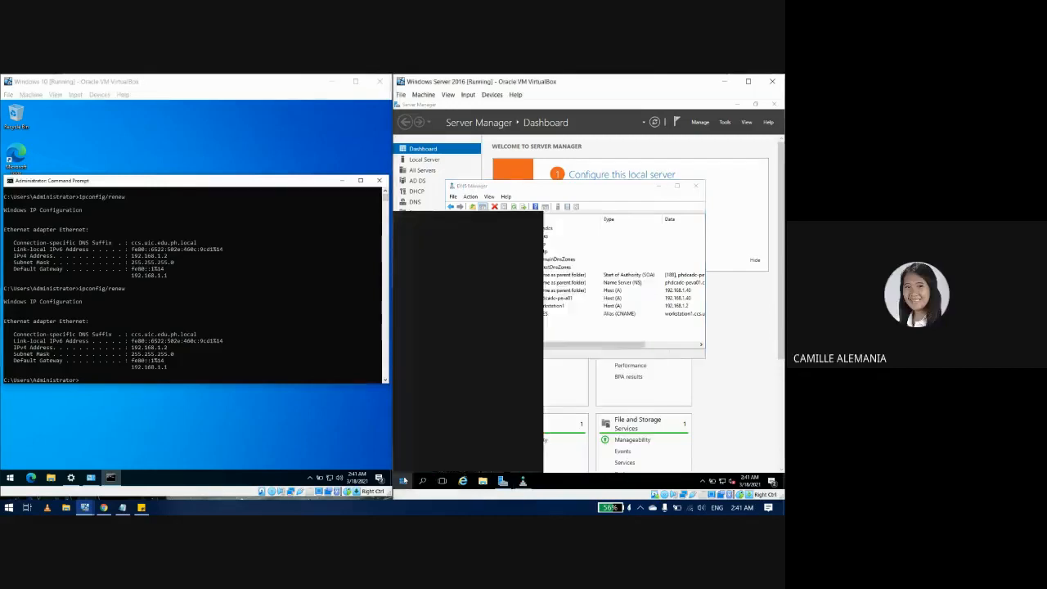
key(Return)
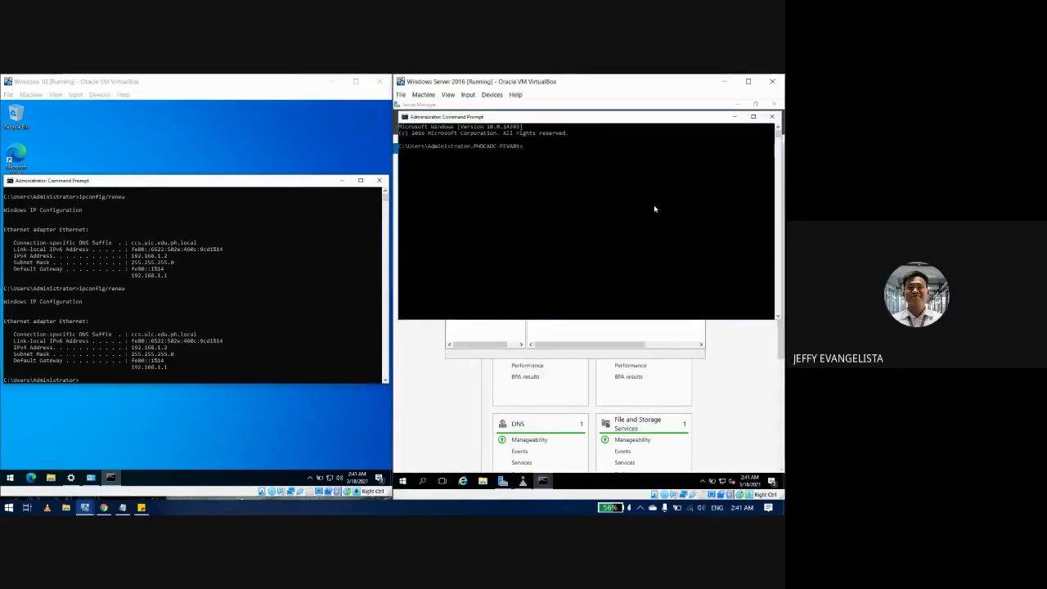
click(379, 180)
click(604, 179)
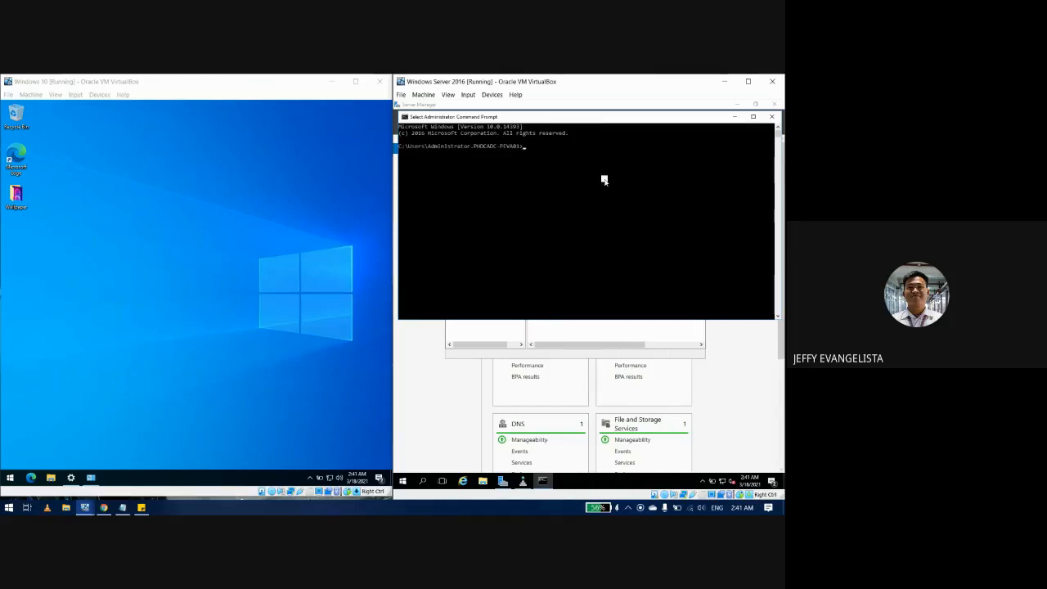
text(p)
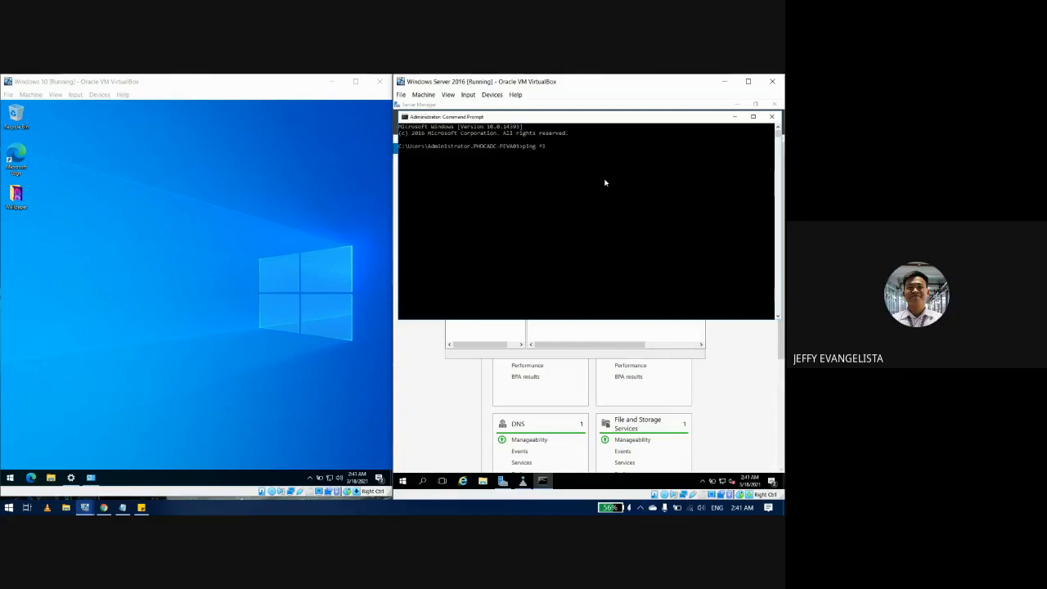
text(ing files)
key(Return)
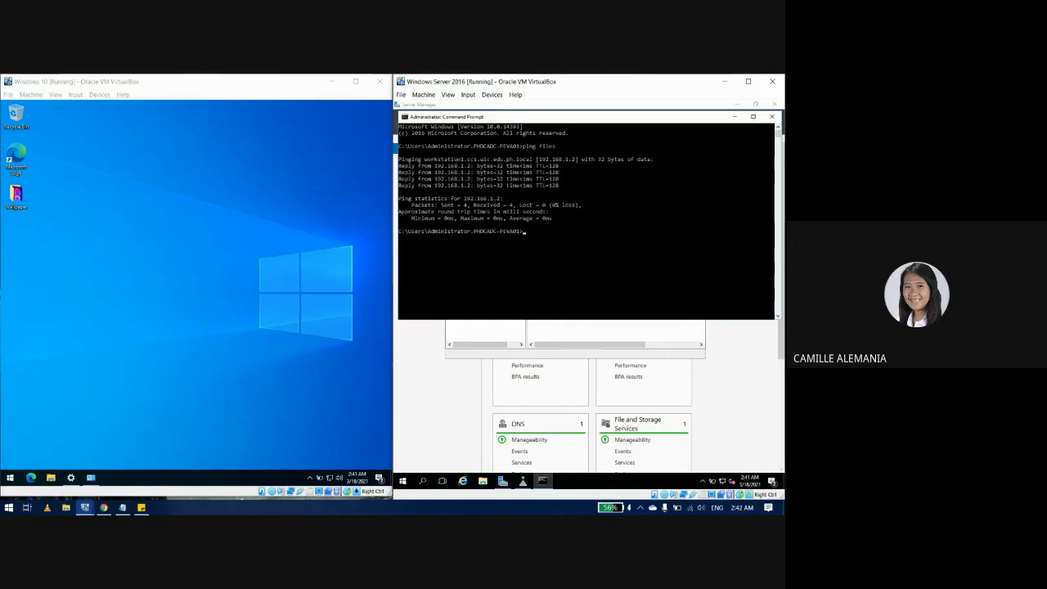
Step: Minimize the server's Command Prompt and DNS Manager and open This PC in File Explorer
click(735, 117)
click(657, 188)
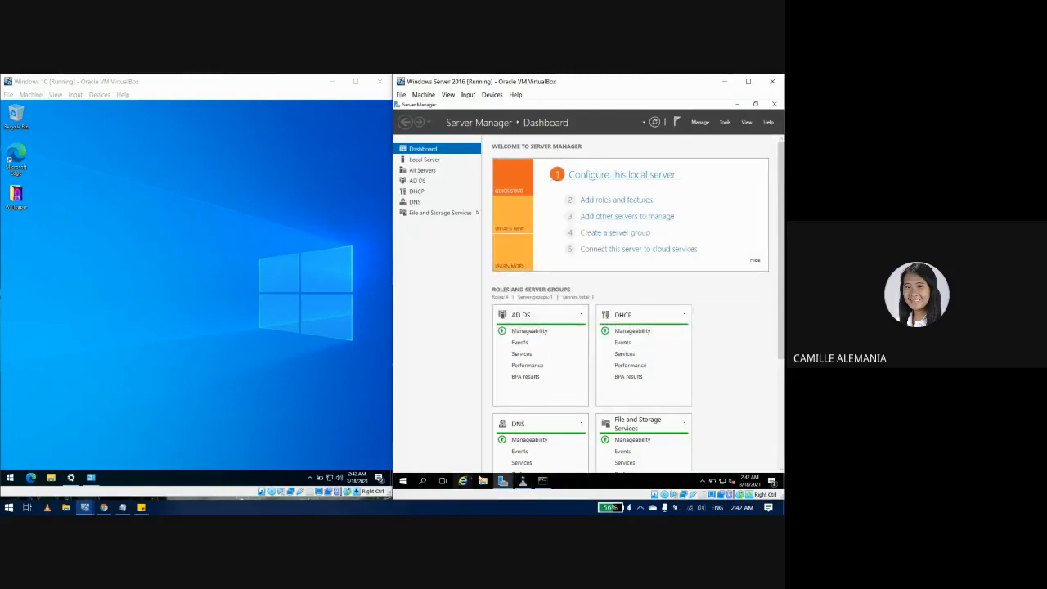
click(482, 481)
click(482, 481)
click(482, 481)
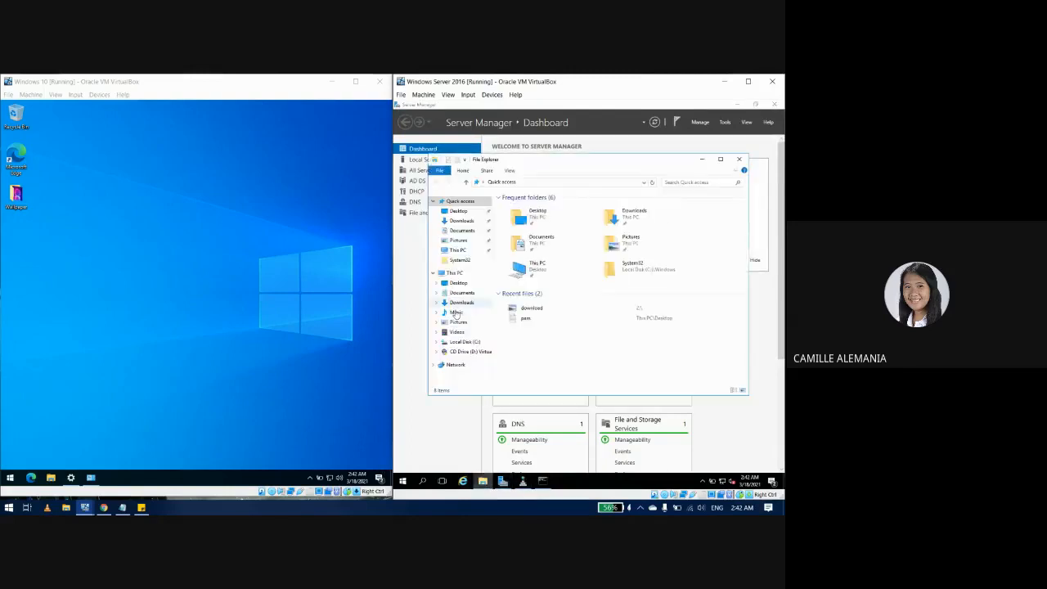
double_click(524, 270)
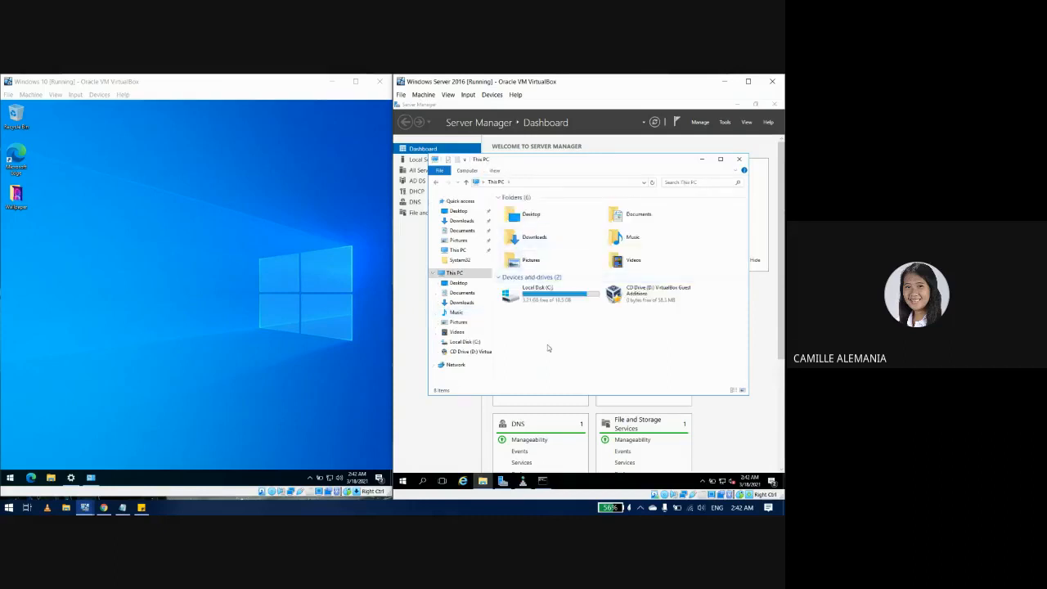
Step: Map the WORKSTATION1 Wallpaper share as network drive Z:
click(466, 170)
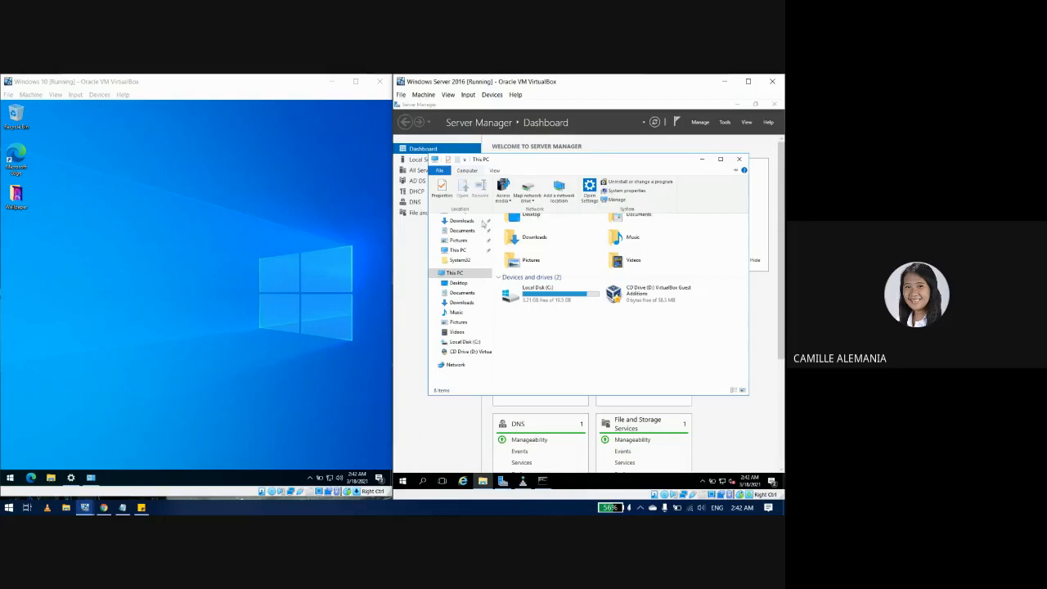
click(524, 200)
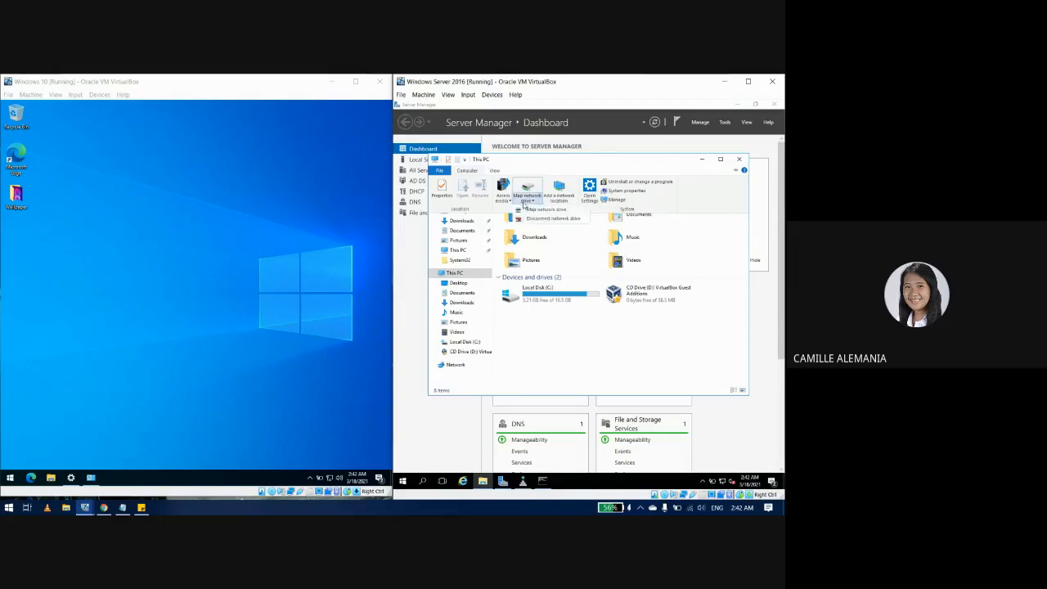
click(533, 212)
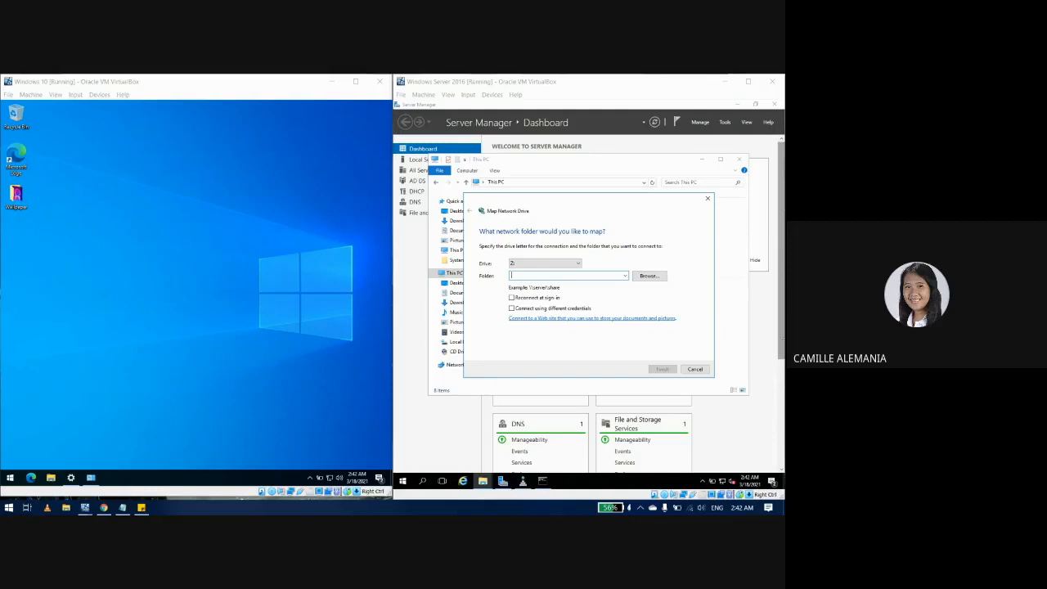
click(581, 275)
text(ATION1\Users\Administrator\Desktop\Wallpaper)
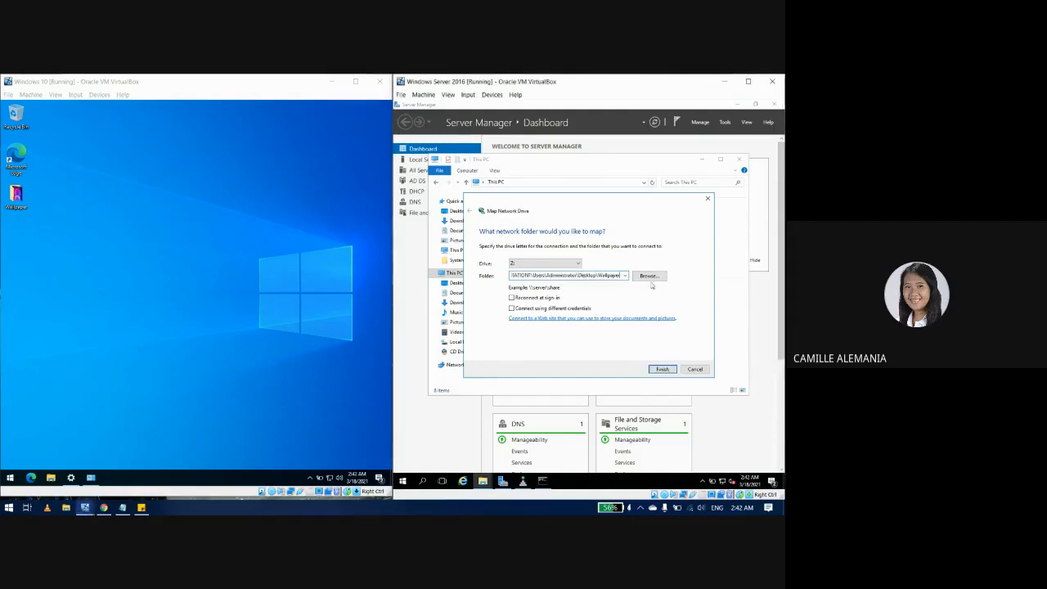
click(661, 370)
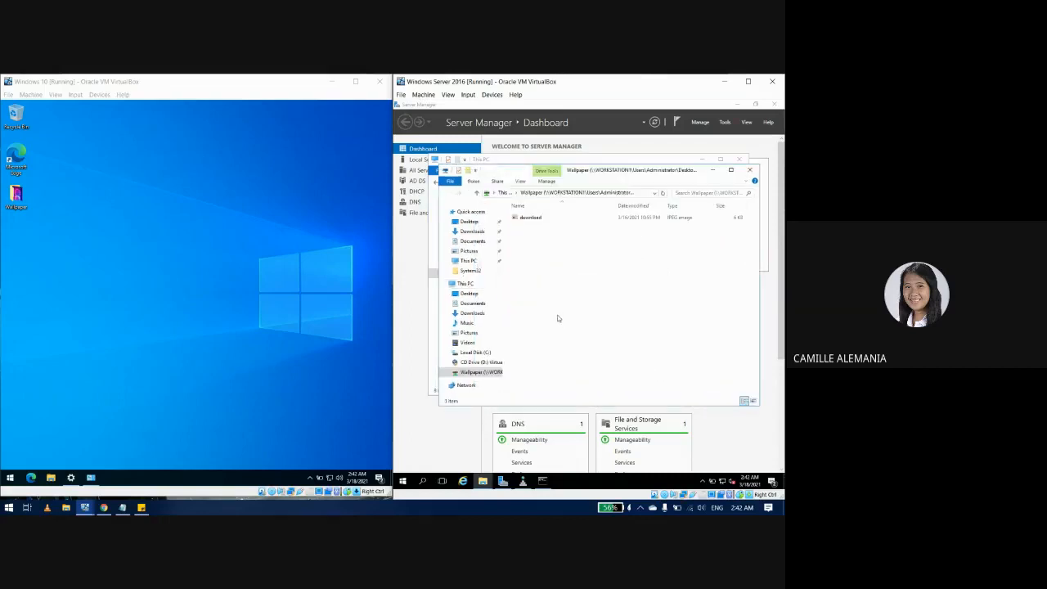
Step: Open the download image from the share on the server and from Windows 10's Wallpaper folder
double_click(520, 220)
click(17, 209)
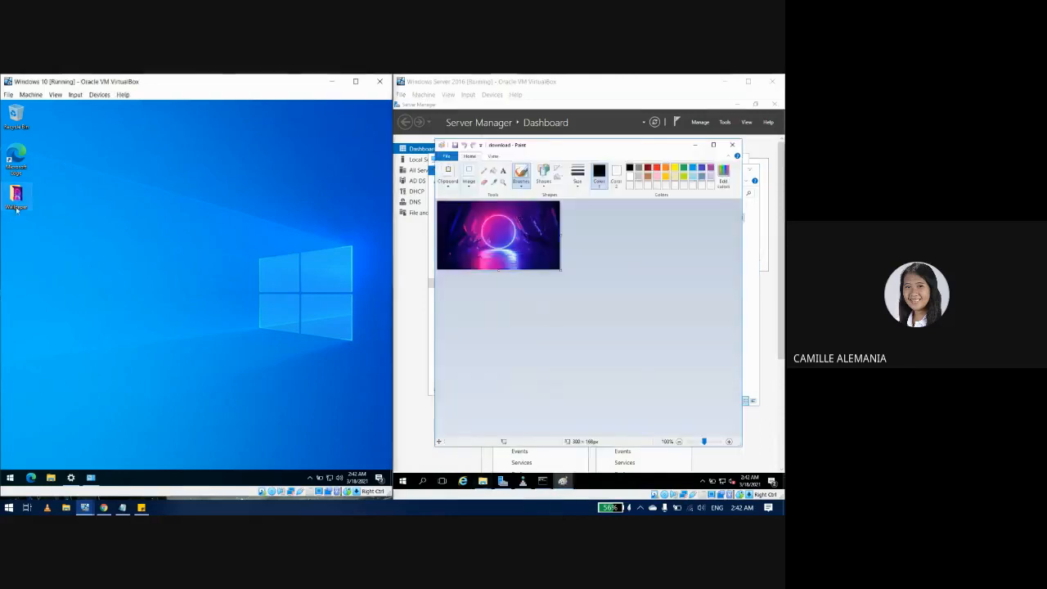
double_click(16, 209)
click(143, 287)
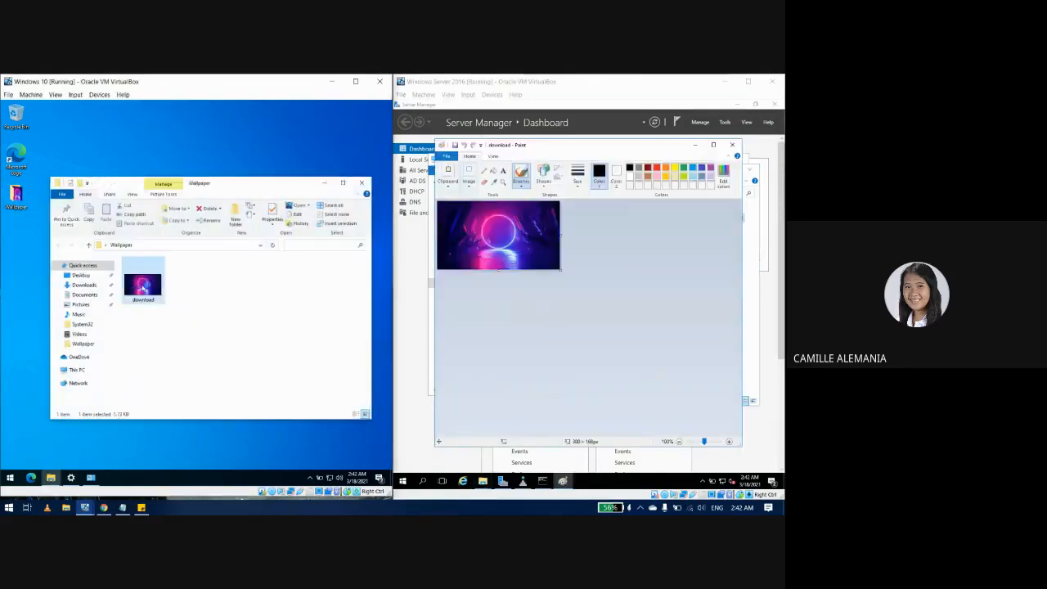
double_click(142, 287)
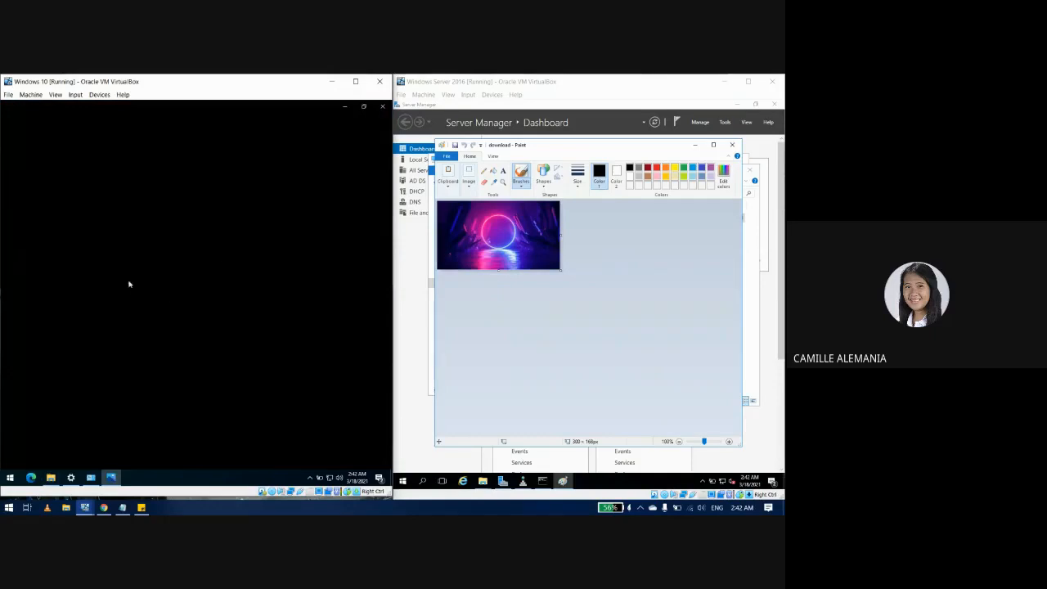
click(382, 106)
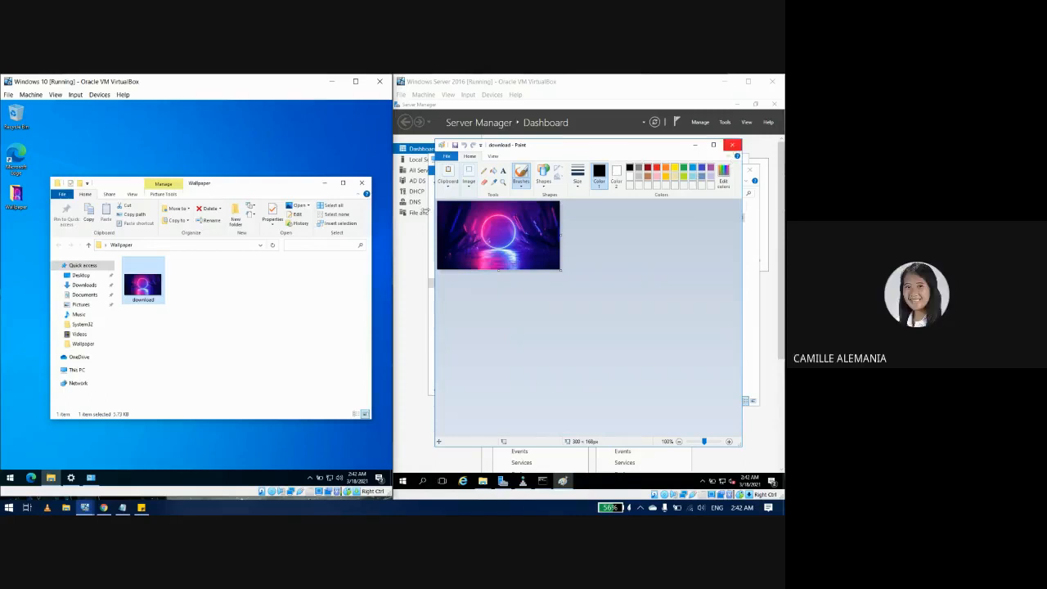
Step: Close Paint, Wallpaper and This PC on the server, restore its Command Prompt, then activate Windows 10
click(733, 144)
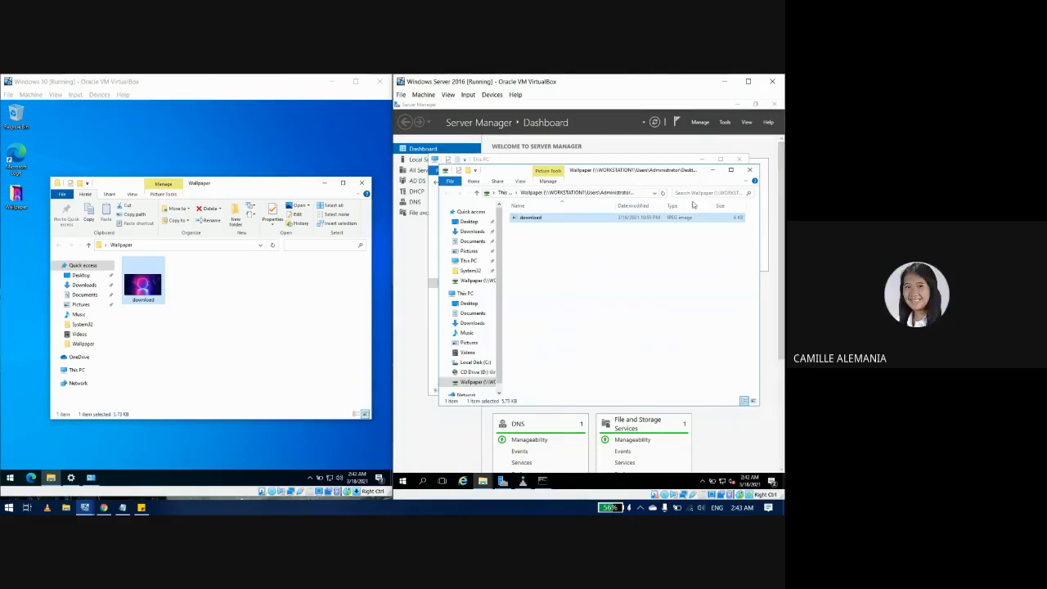
click(749, 169)
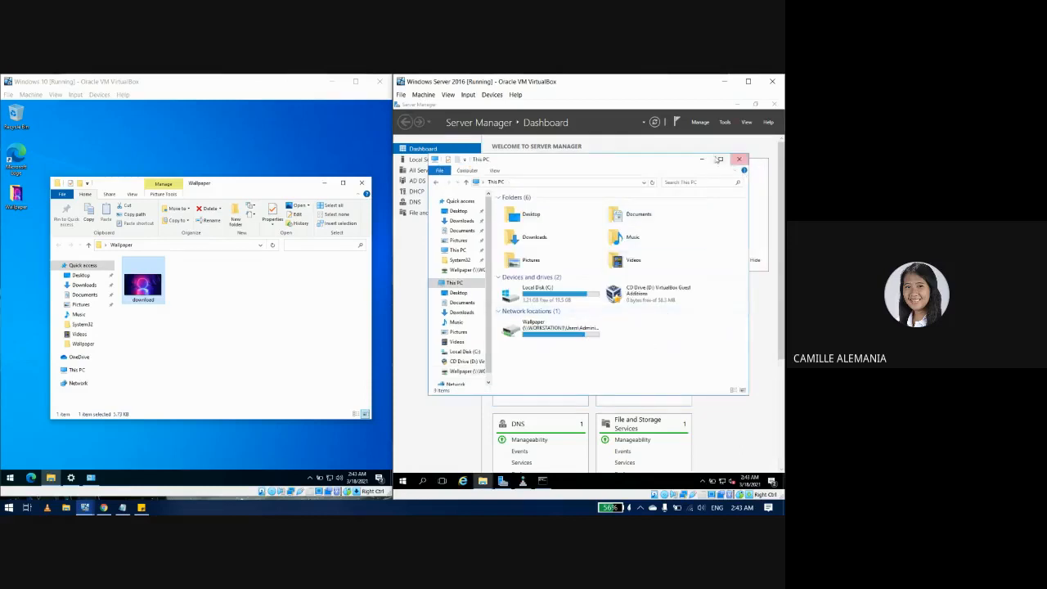
click(739, 159)
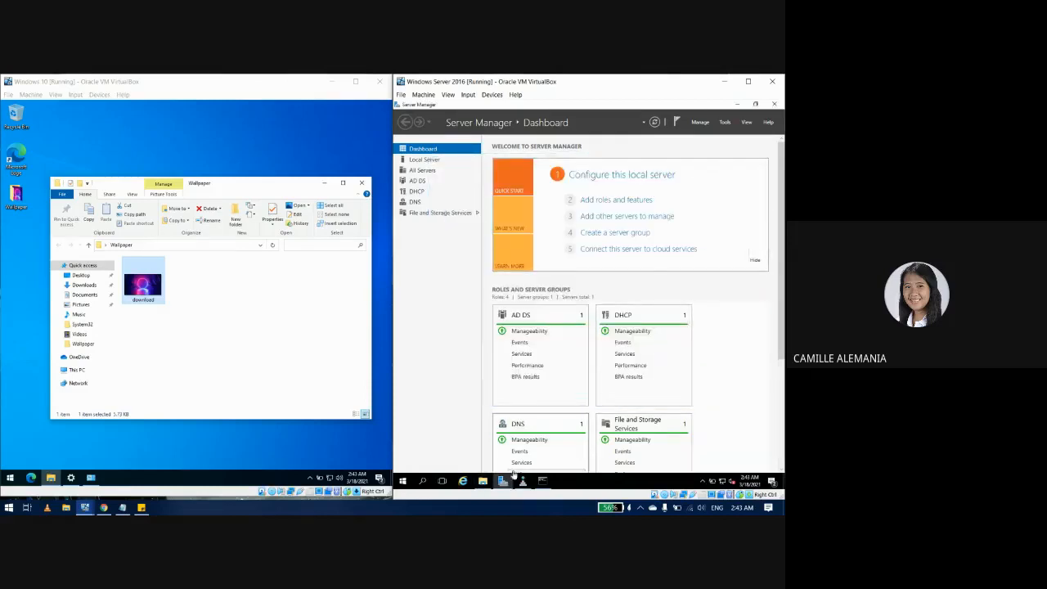
click(544, 481)
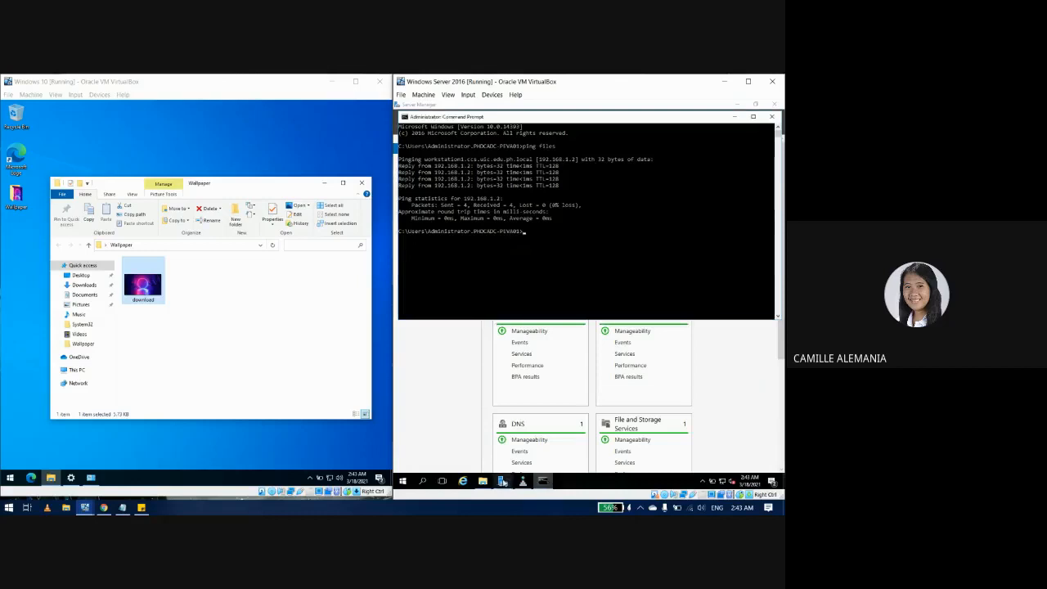
click(290, 382)
click(275, 435)
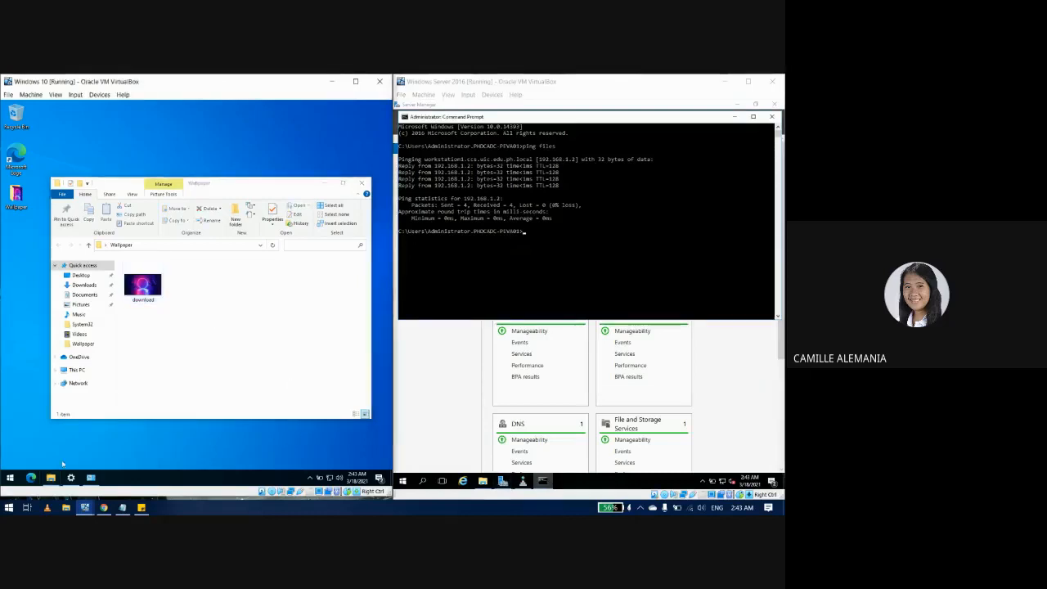
click(8, 477)
Step: Rename the Windows 10 PC to 'pc1' from About your PC > Rename this PC
text(about)
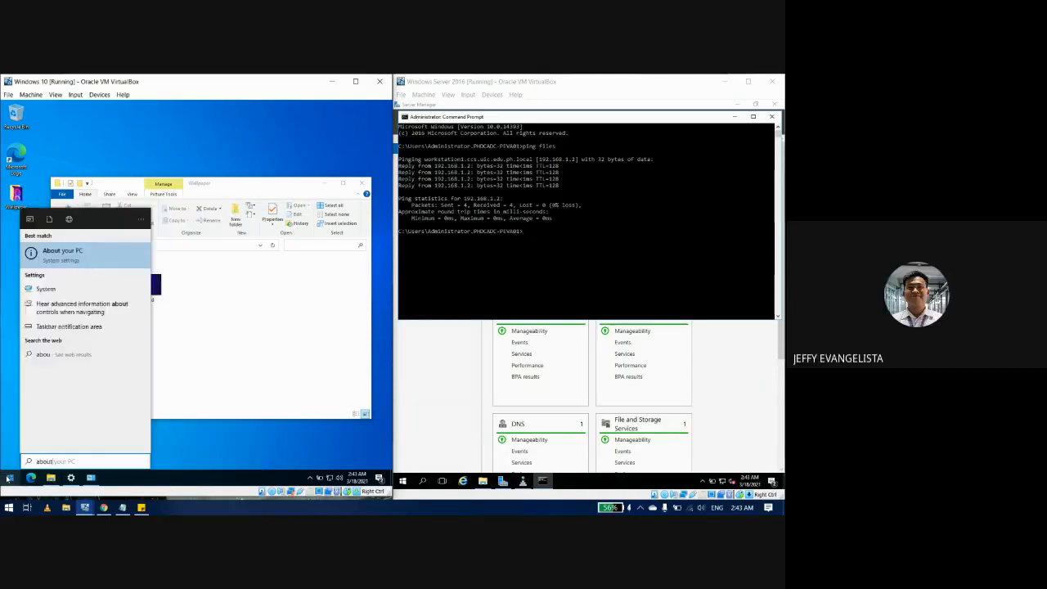
key(Return)
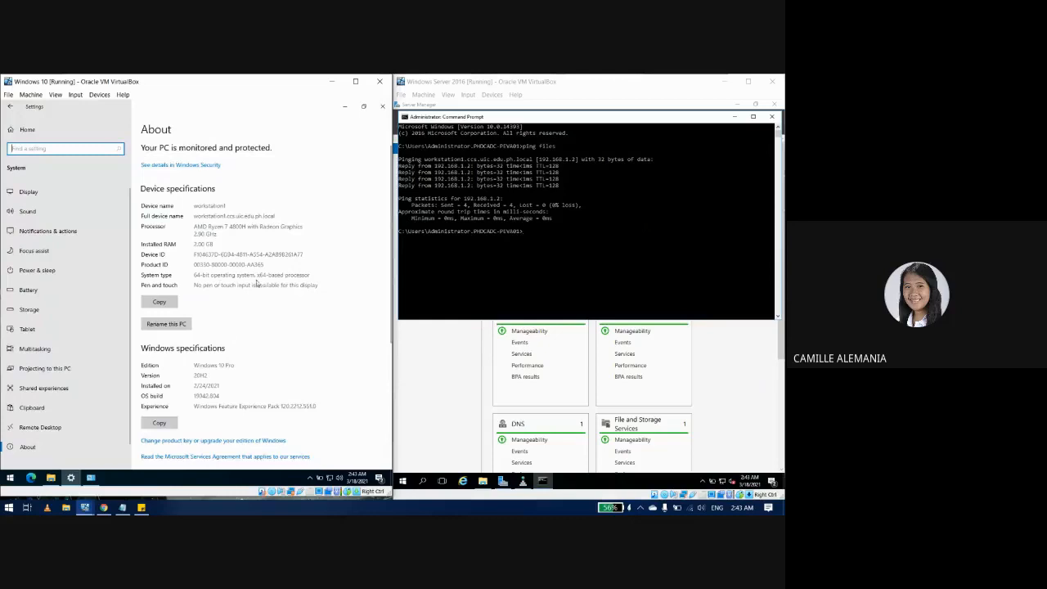
click(166, 323)
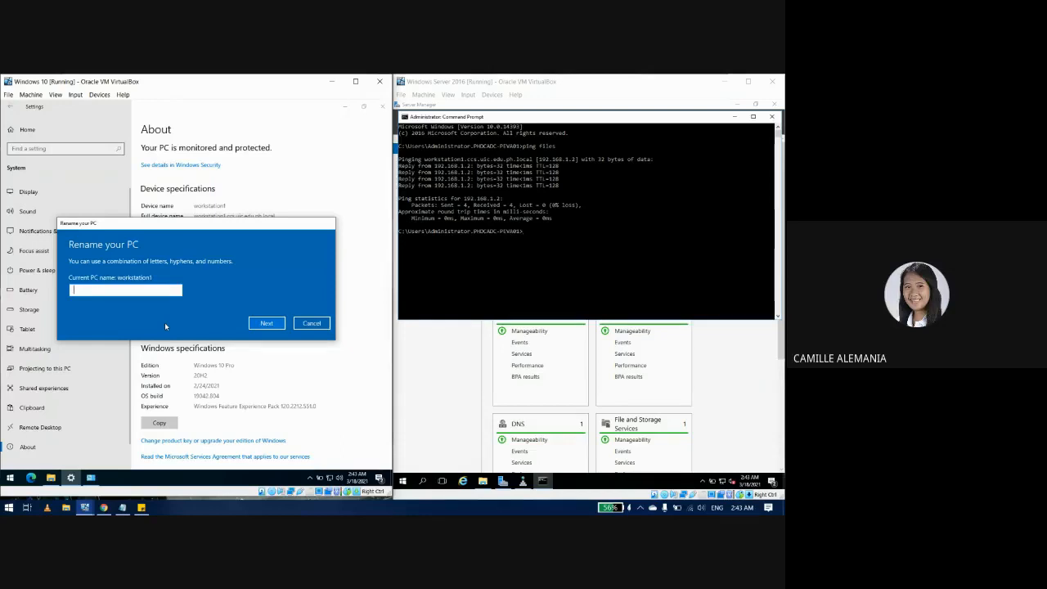
text(PC)
key(BackSpace)
key(BackSpace)
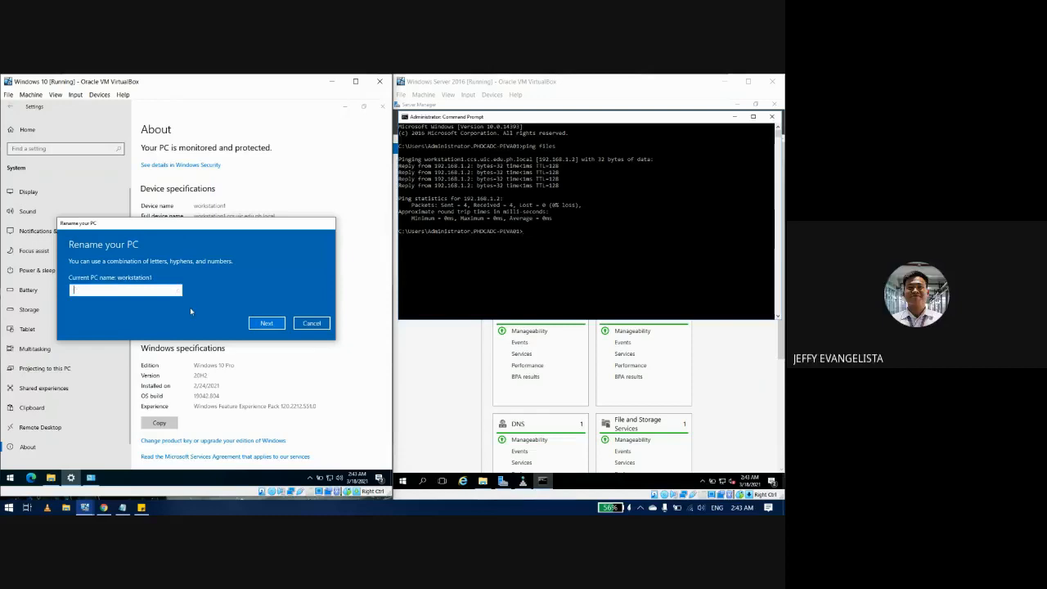
text(pc1)
key(BackSpace)
key(BackSpace)
text(c1)
click(263, 322)
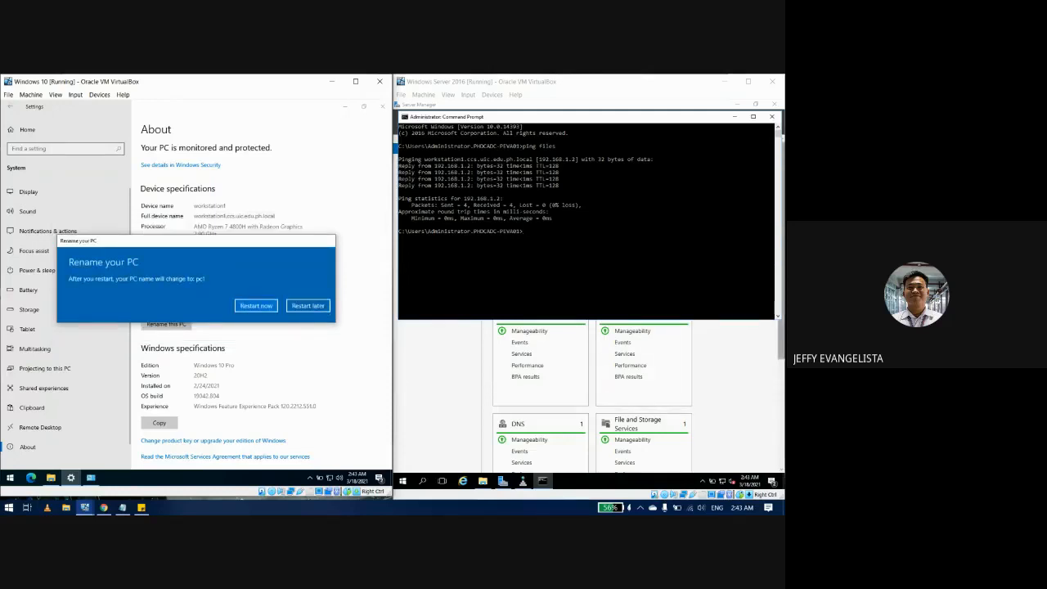
Step: Restart Windows 10 now and sign back in as the domain Administrator with its password
click(260, 306)
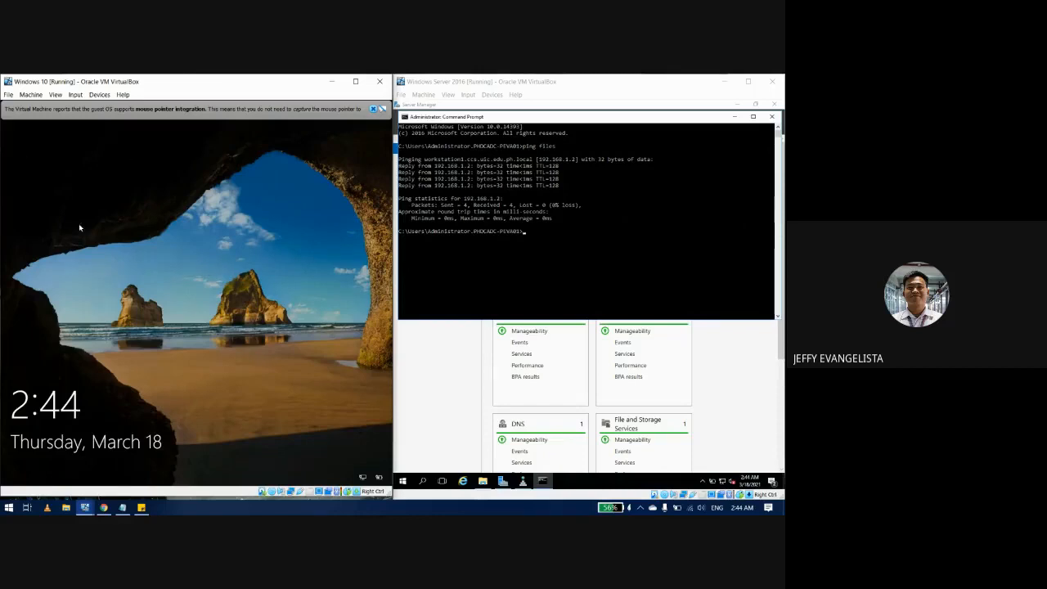
click(144, 292)
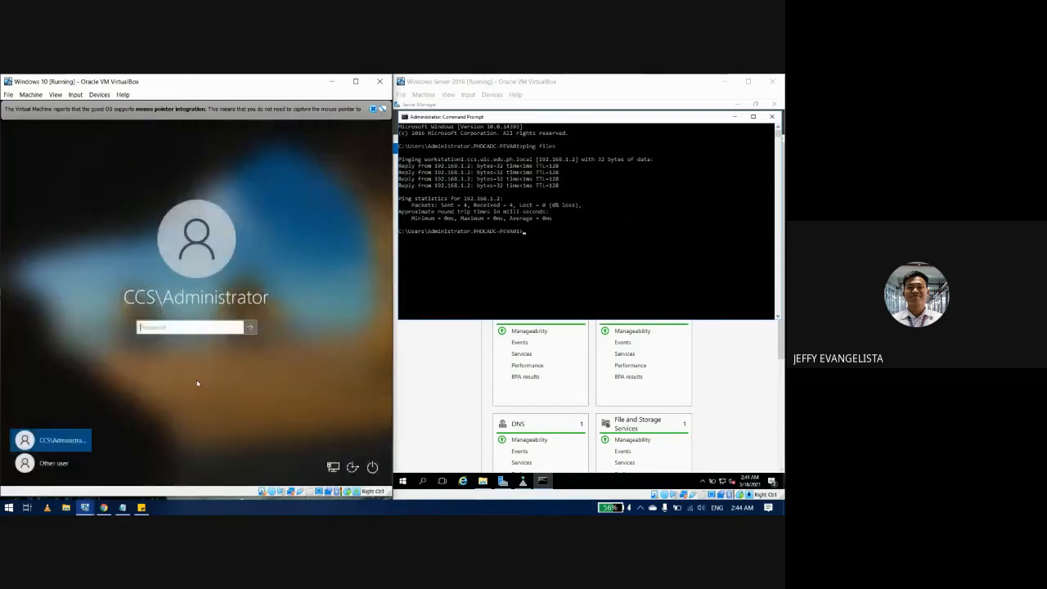
text(*****************)
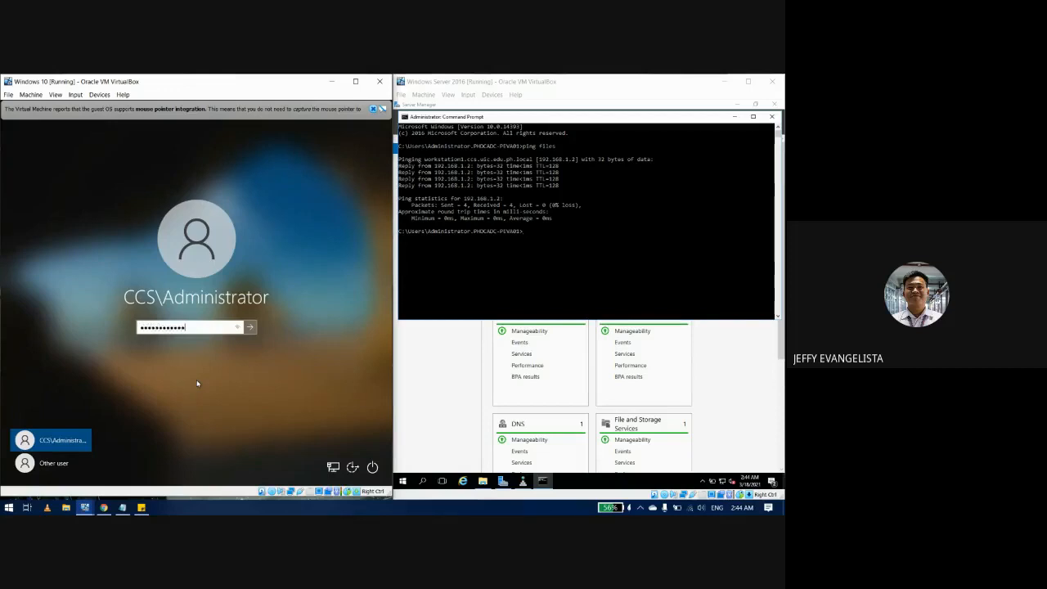
text(****)
key(Return)
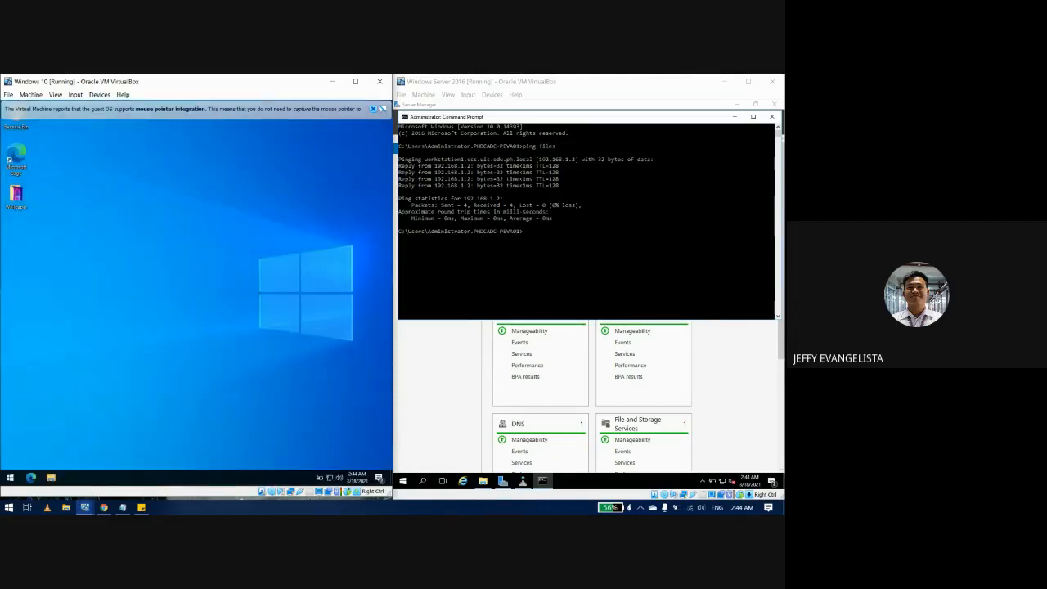
Step: Minimize the server Command Prompt, maximize DNS Manager, and select the FILES alias record
click(735, 117)
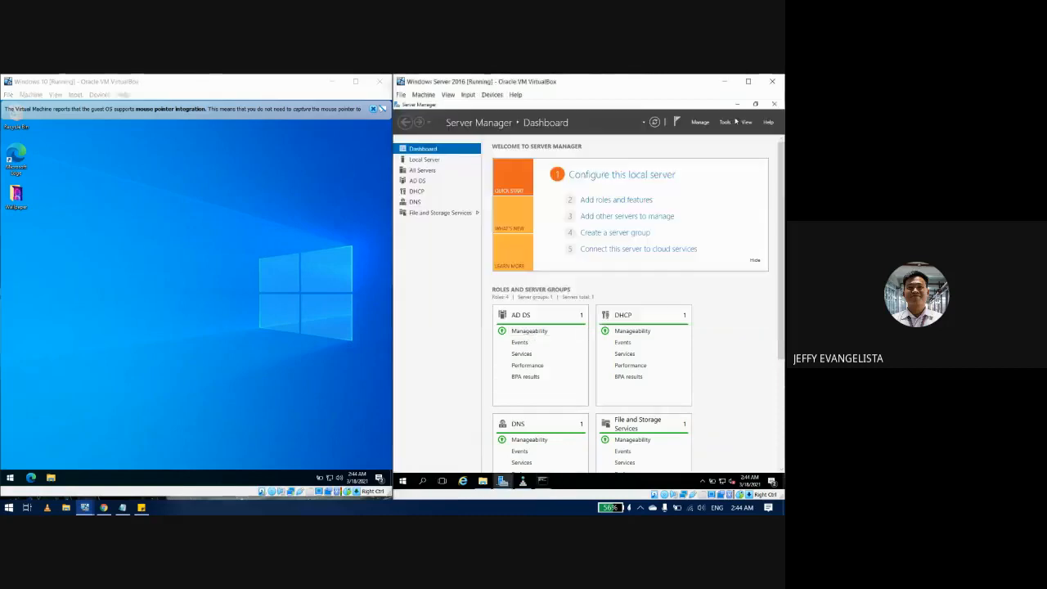
click(523, 482)
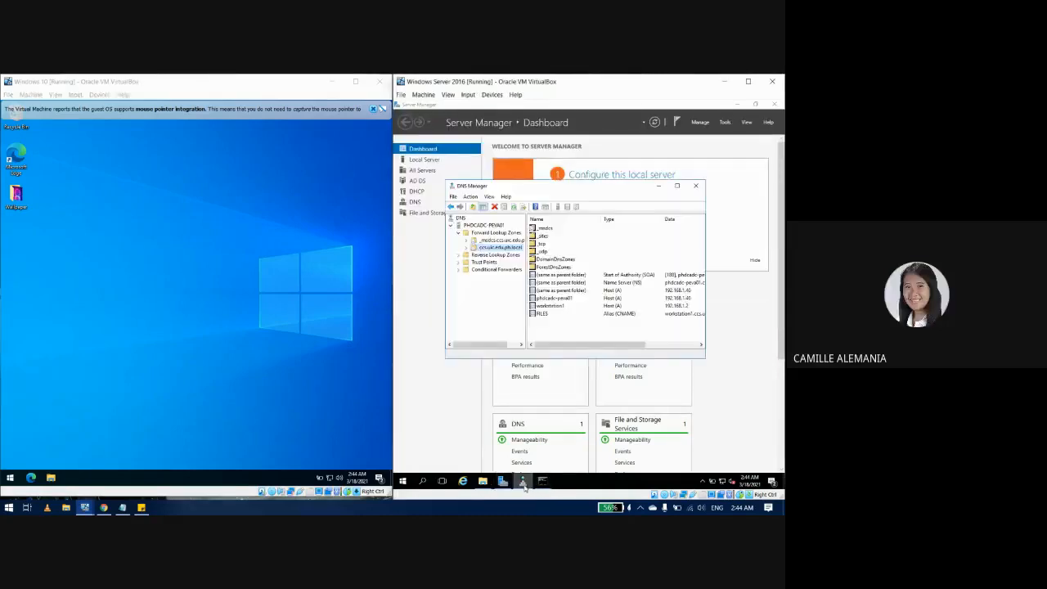
mouse_move(602, 344)
mouse_down()
mouse_move(617, 344)
mouse_move(586, 347)
mouse_up()
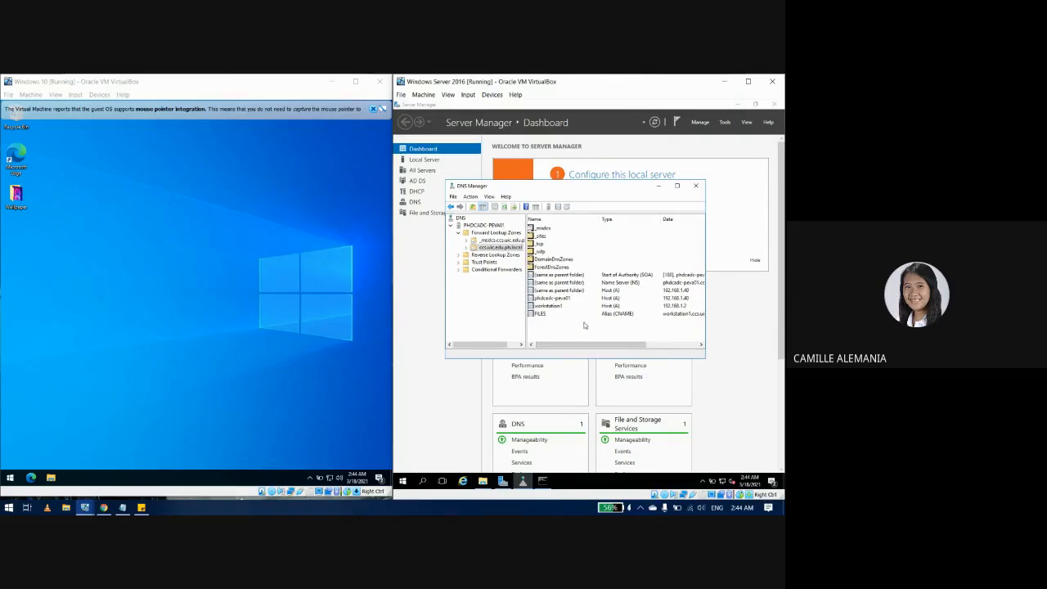
drag(592, 347, 586, 347)
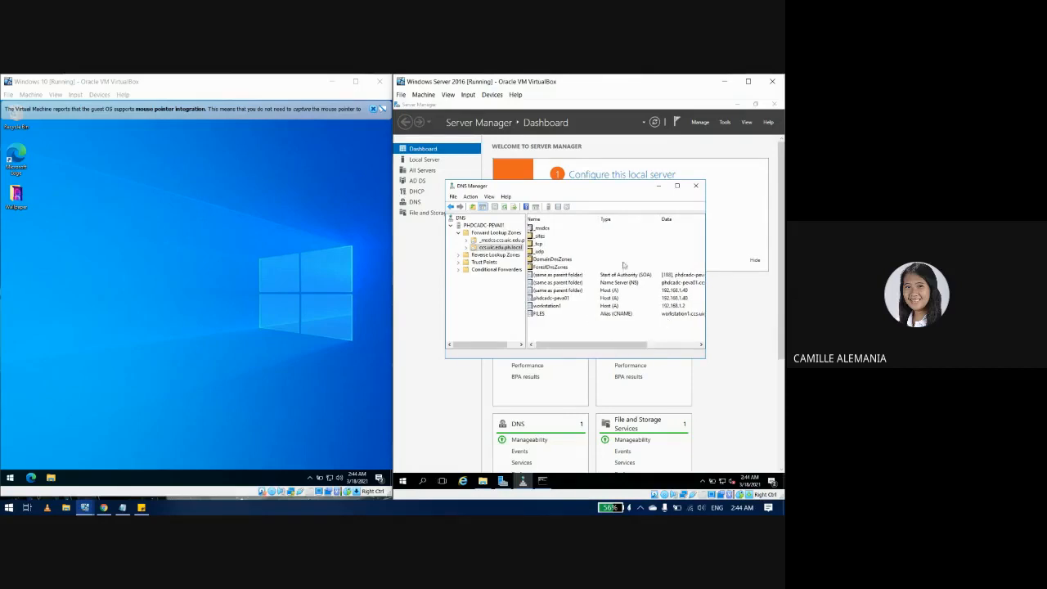
click(676, 186)
click(487, 232)
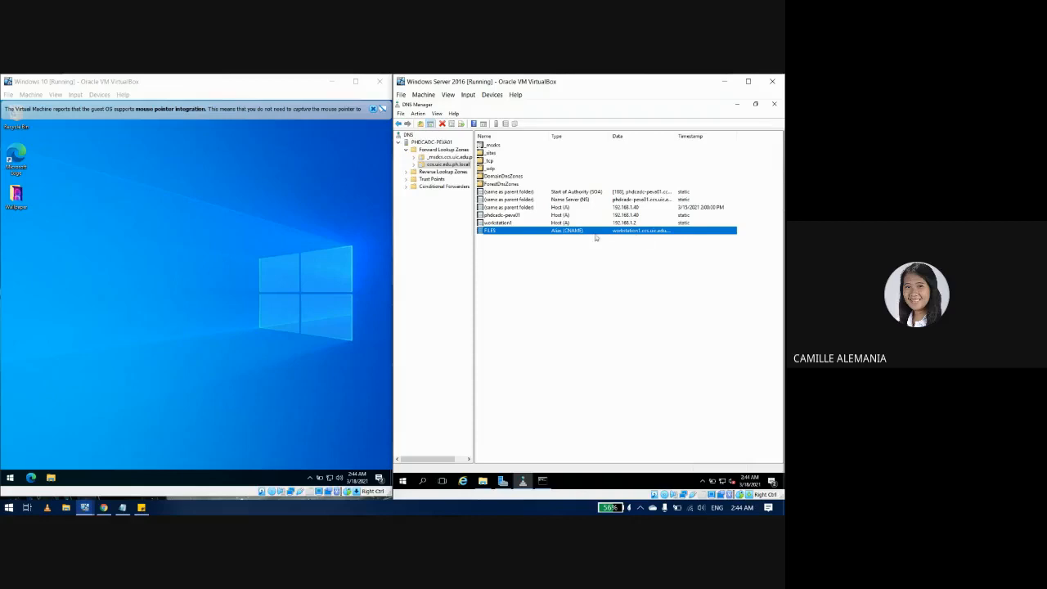
Step: Inspect the FILES alias target by browsing into ccs.uic.edu.ph.local, then cancel without changes
double_click(496, 233)
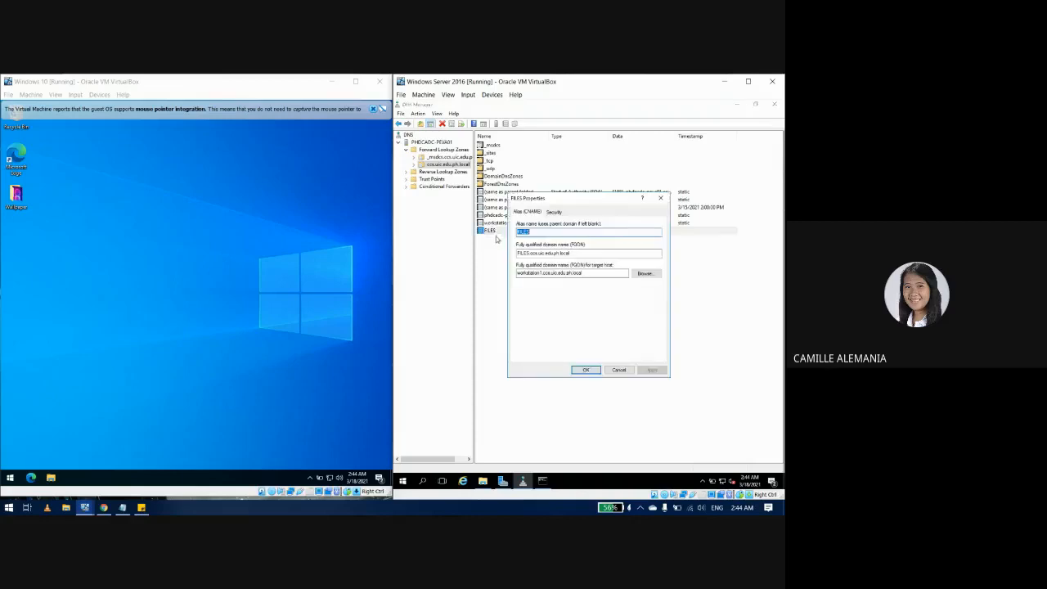
click(541, 273)
click(643, 274)
click(538, 265)
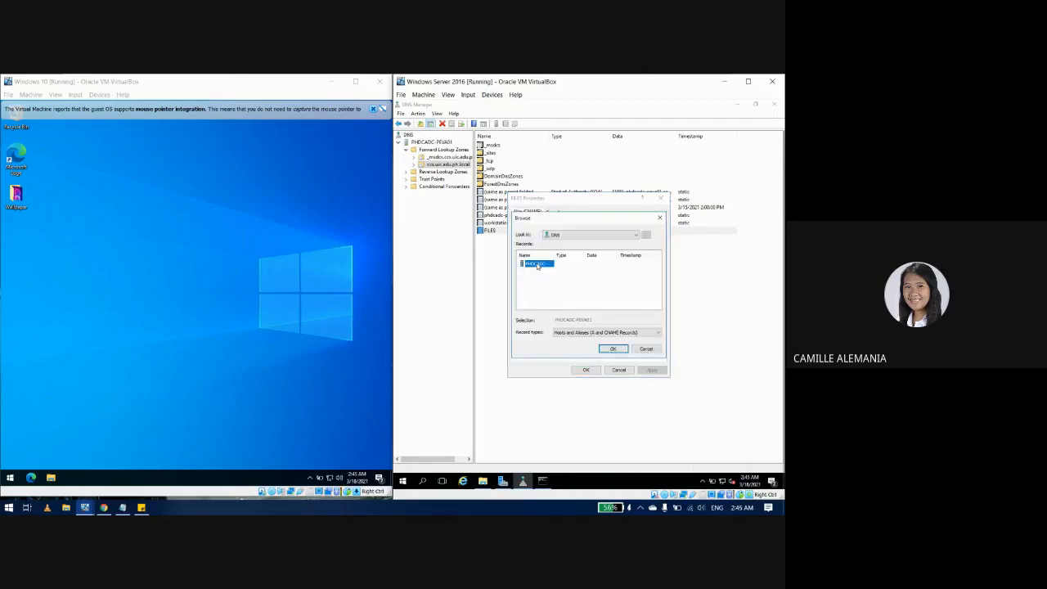
double_click(538, 264)
double_click(539, 265)
double_click(537, 272)
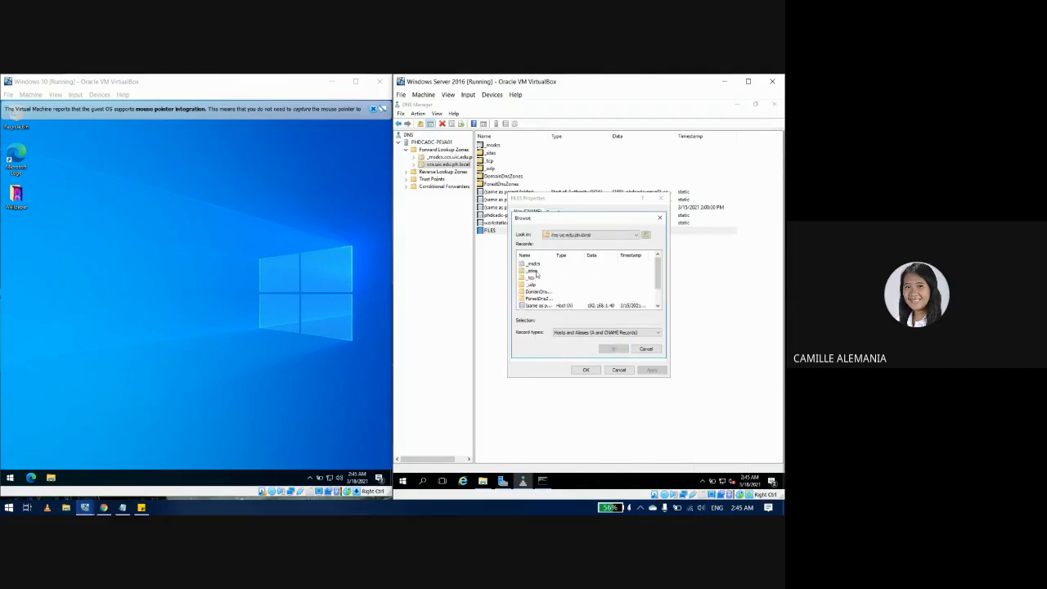
scroll(536, 278, down, 1)
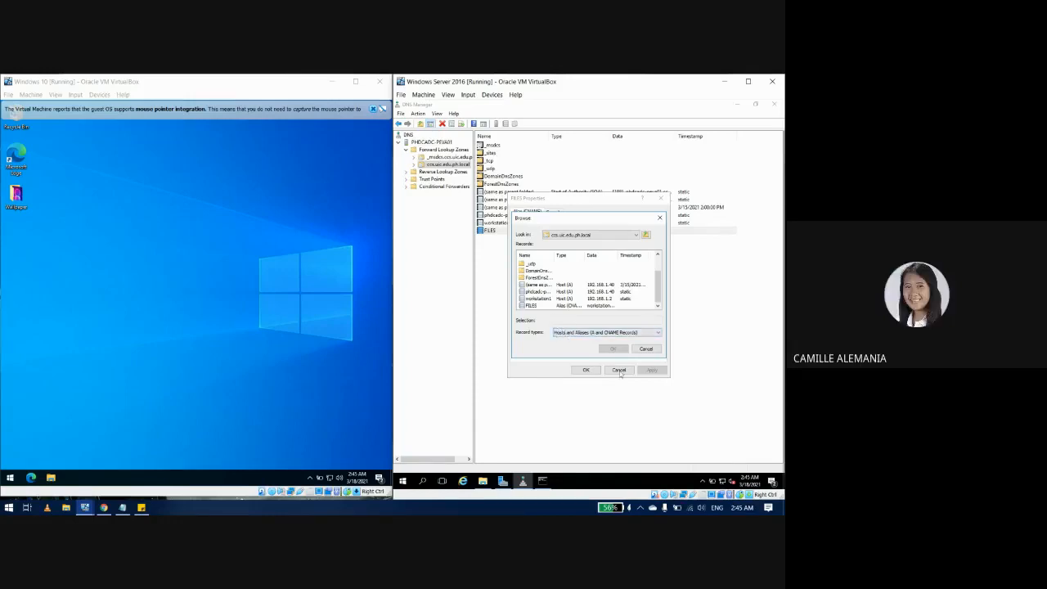
click(644, 349)
click(618, 370)
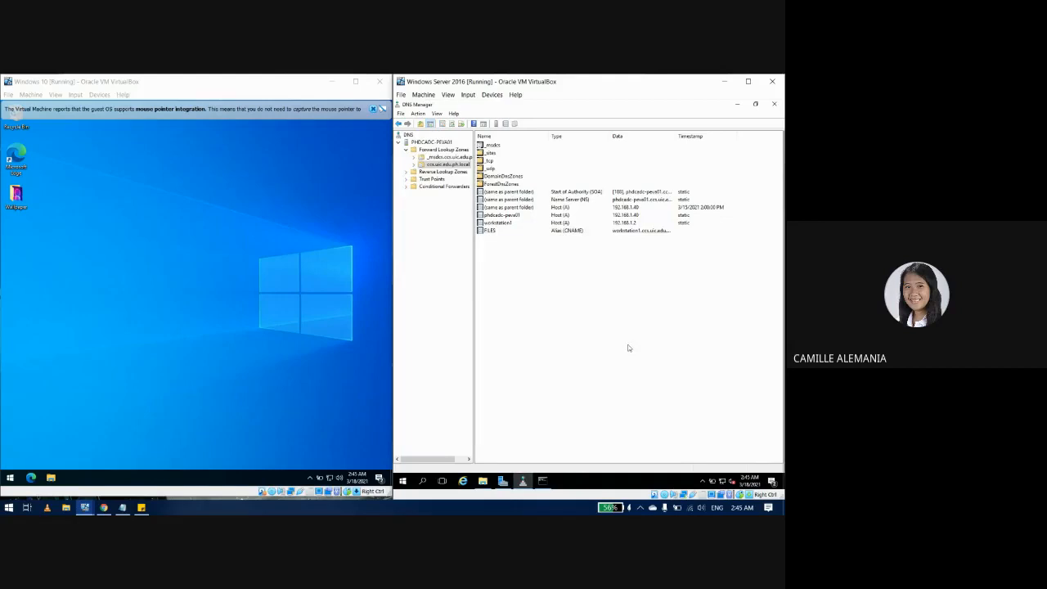
Step: Refresh the zone with F5 and select the workstation1 host record
key(F5)
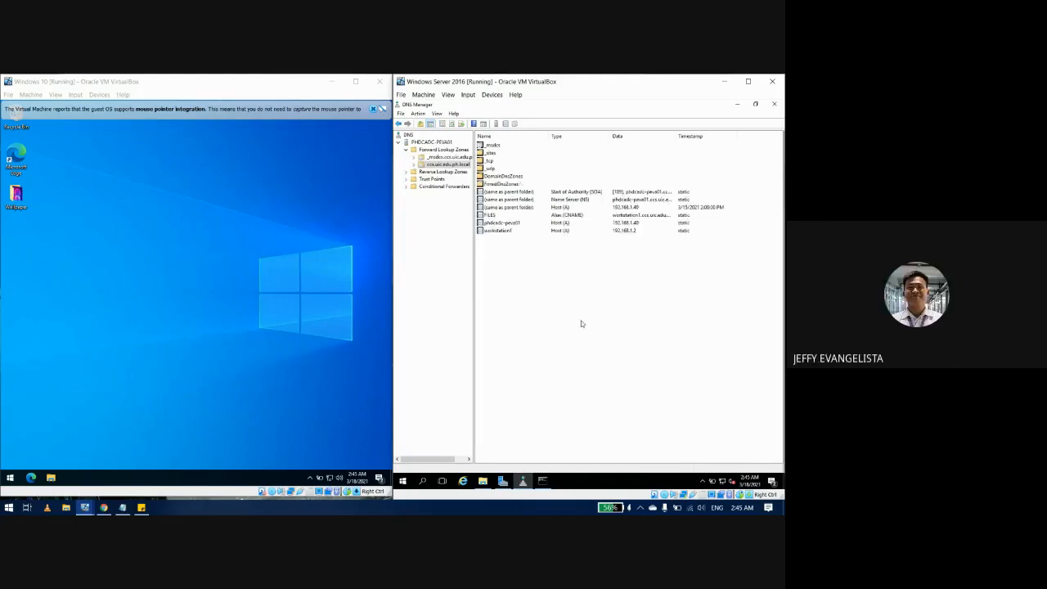
key(F5)
click(525, 232)
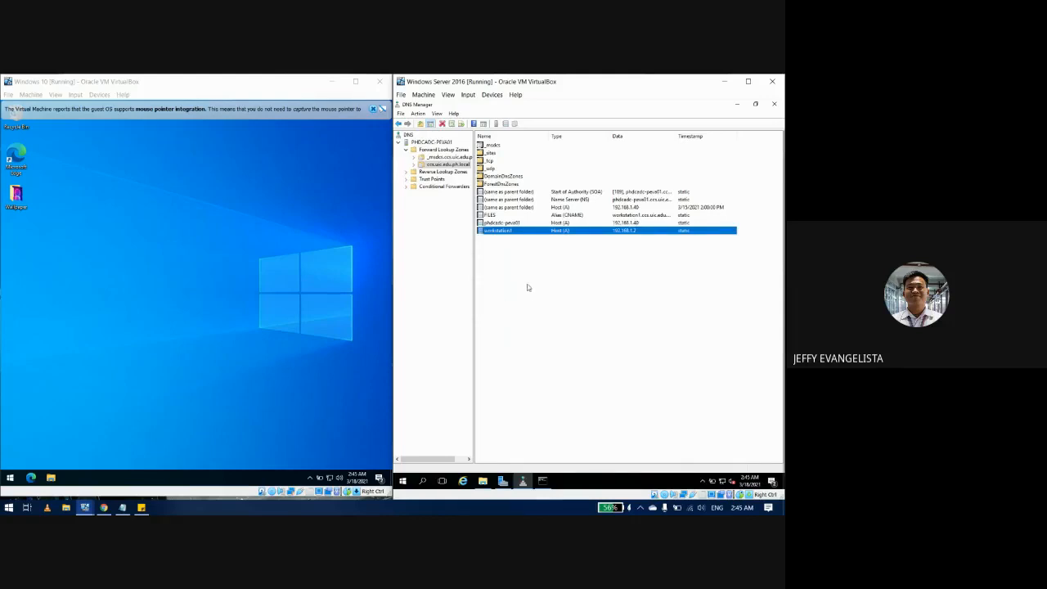
Step: Open the Windows 10 Ethernet adapter's status from the network adapter connections
click(10, 477)
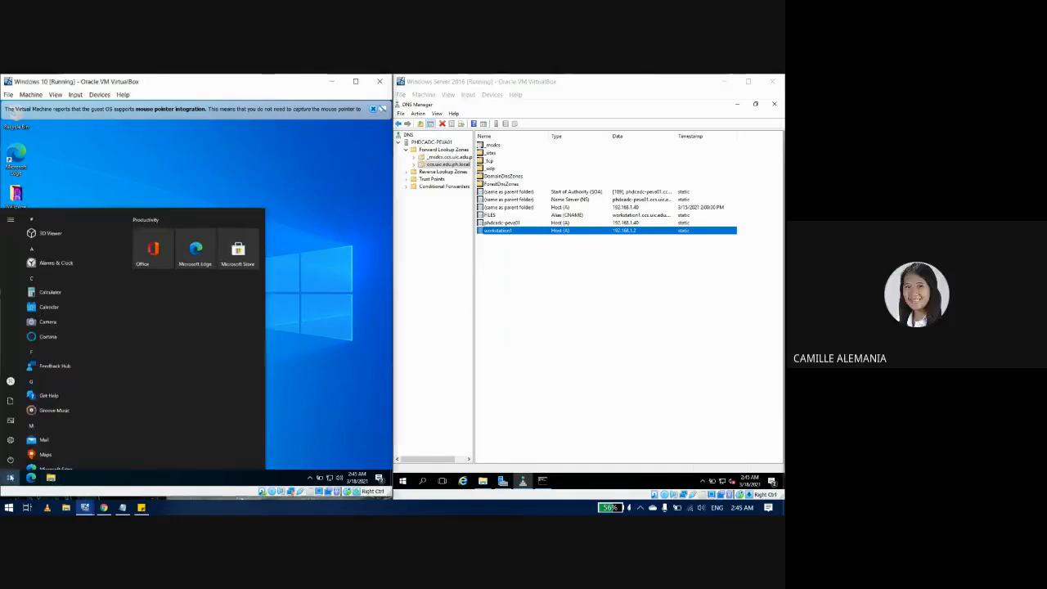
right_click(280, 482)
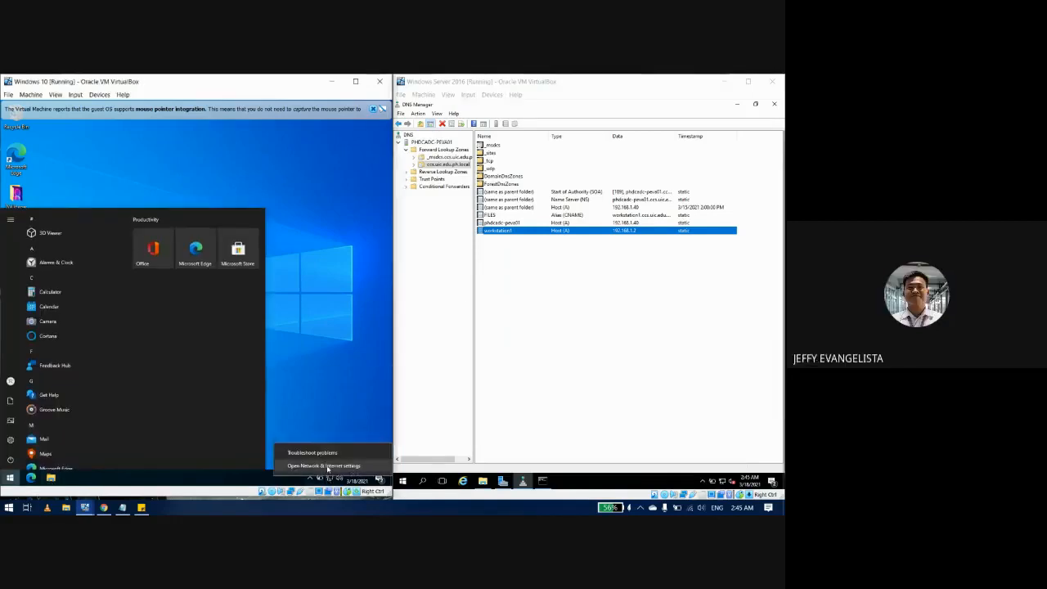
click(319, 463)
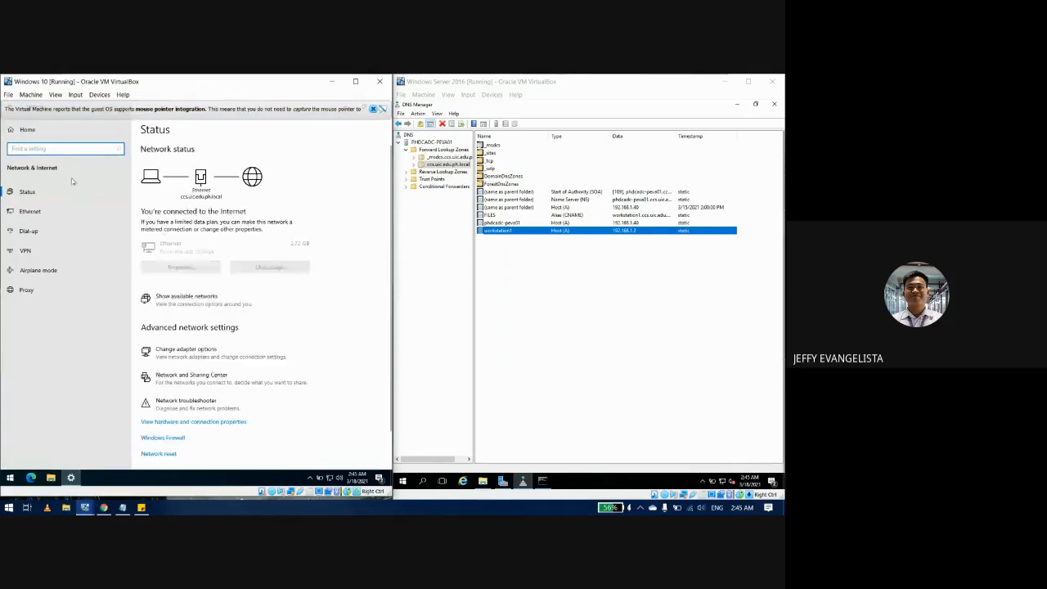
click(201, 351)
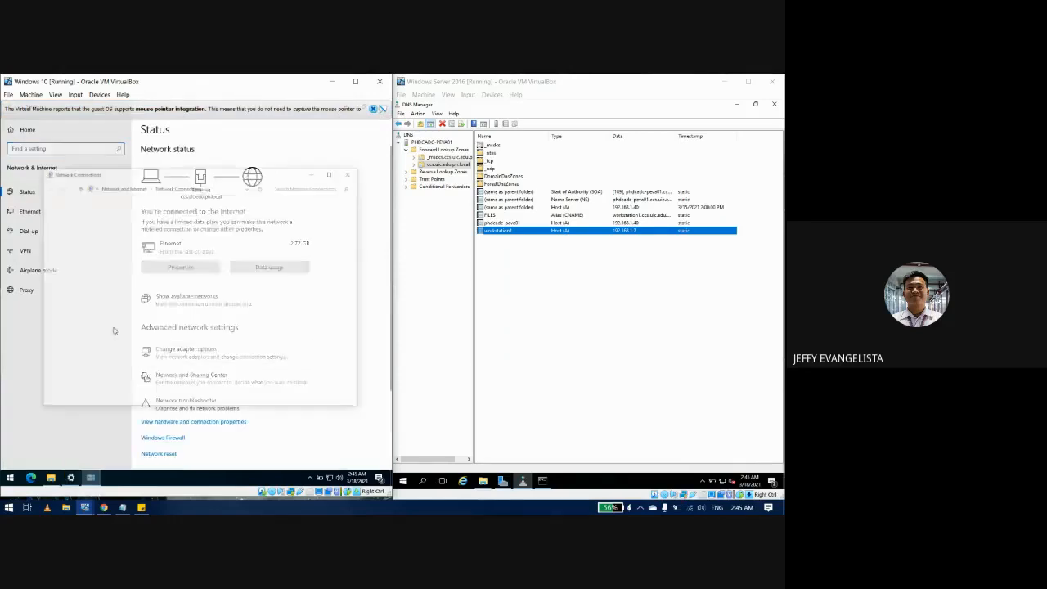
double_click(144, 223)
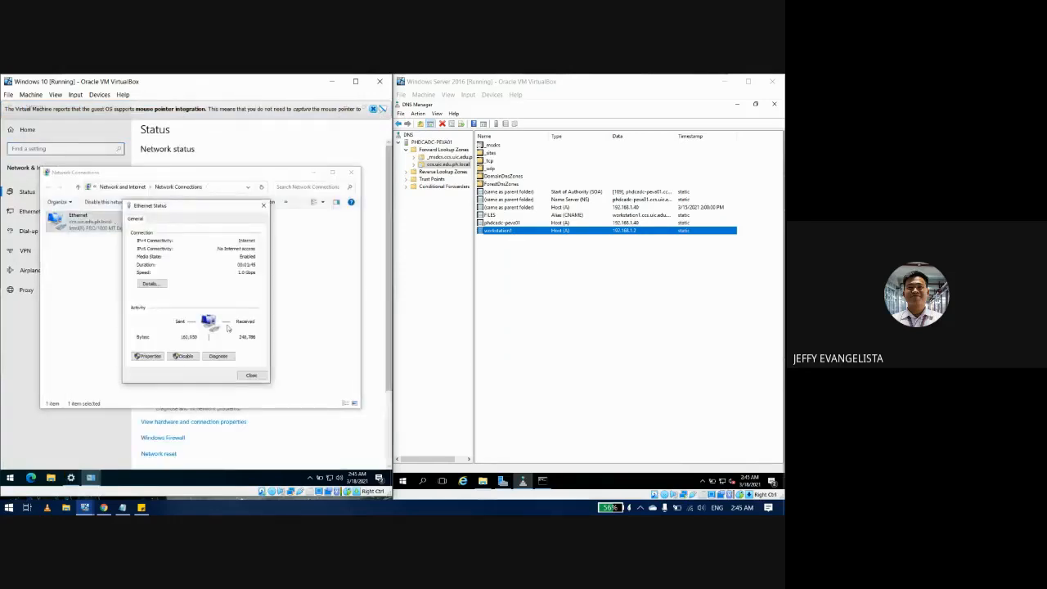
click(264, 205)
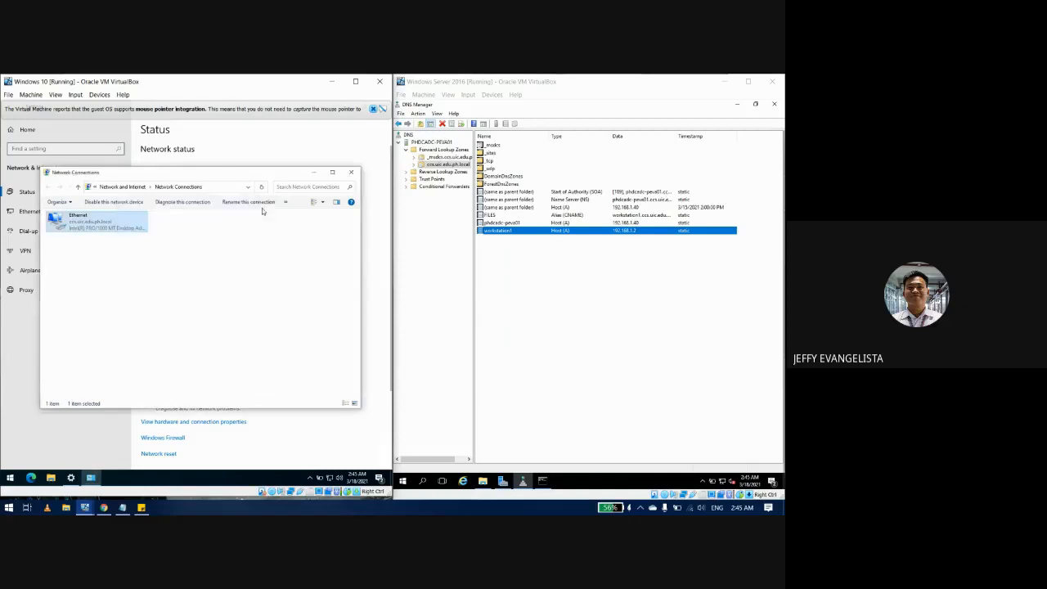
double_click(137, 226)
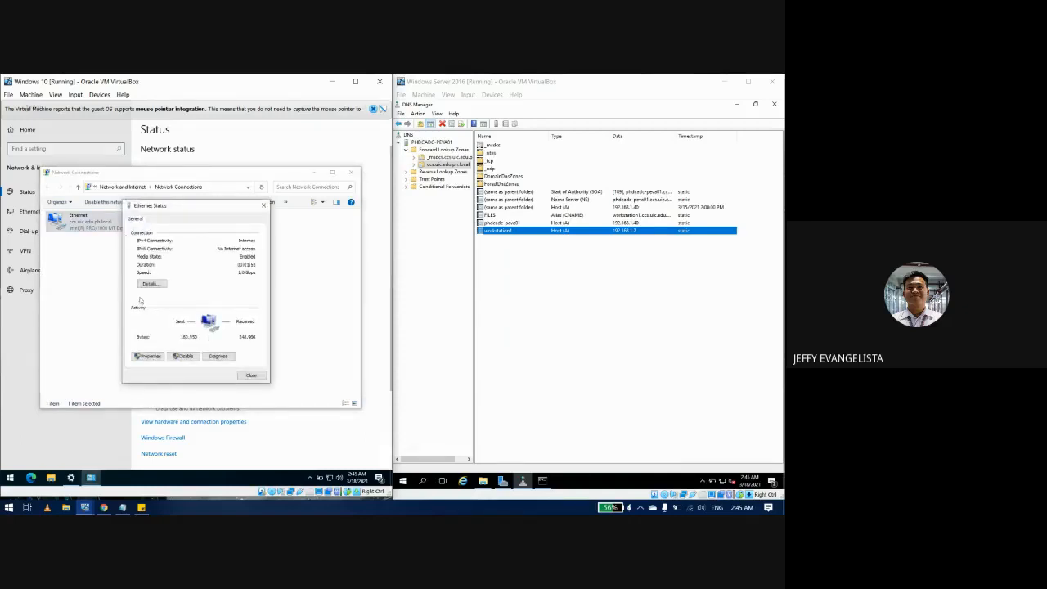
Step: Check the IPv4 advanced DNS tab lists 192.168.1.40, then close back to Ethernet Status
click(152, 357)
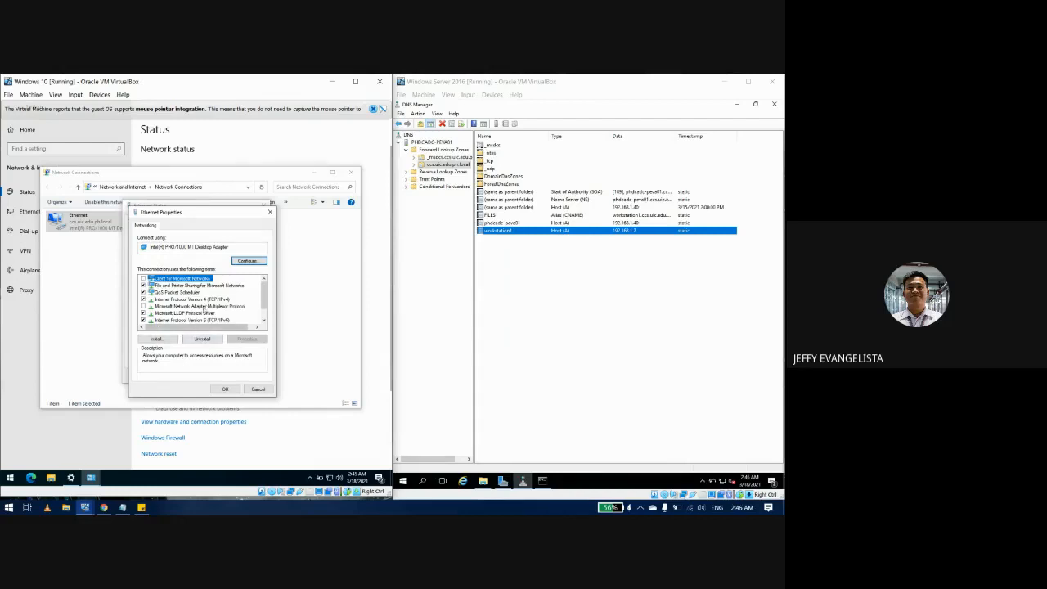
click(205, 300)
click(248, 338)
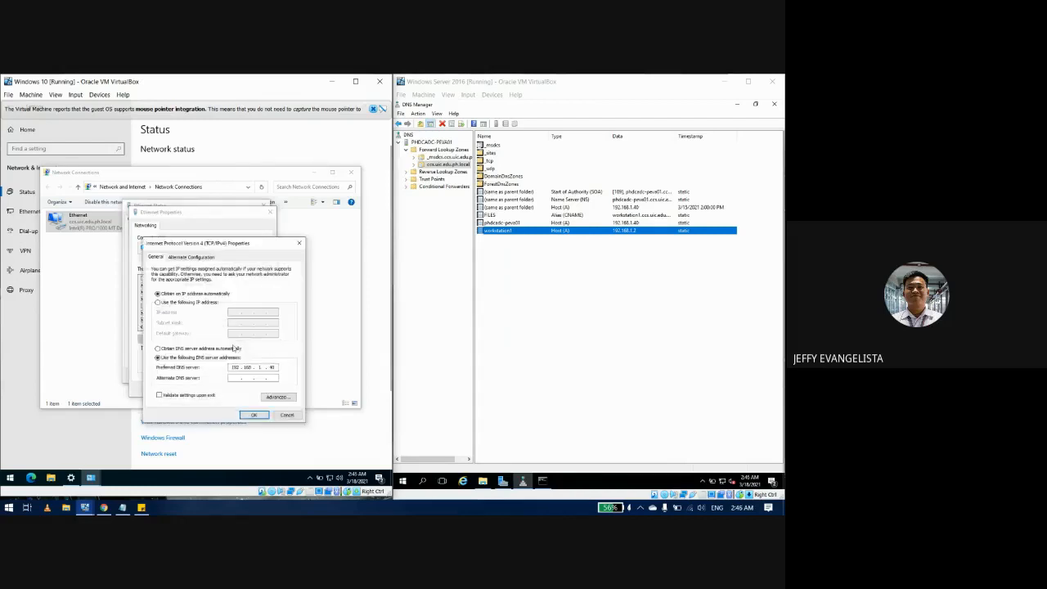
click(278, 397)
click(185, 264)
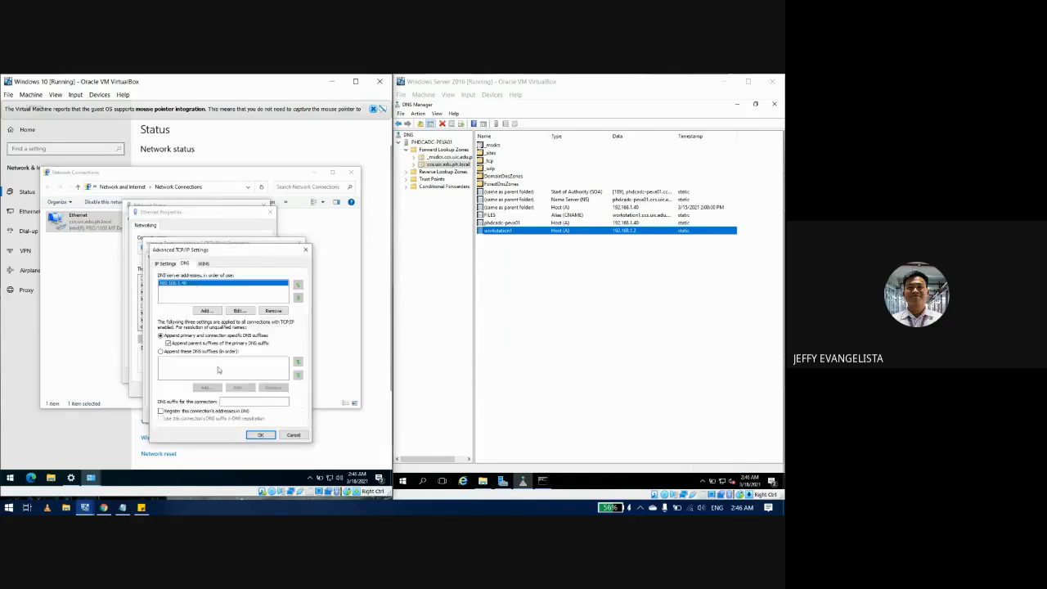
click(260, 436)
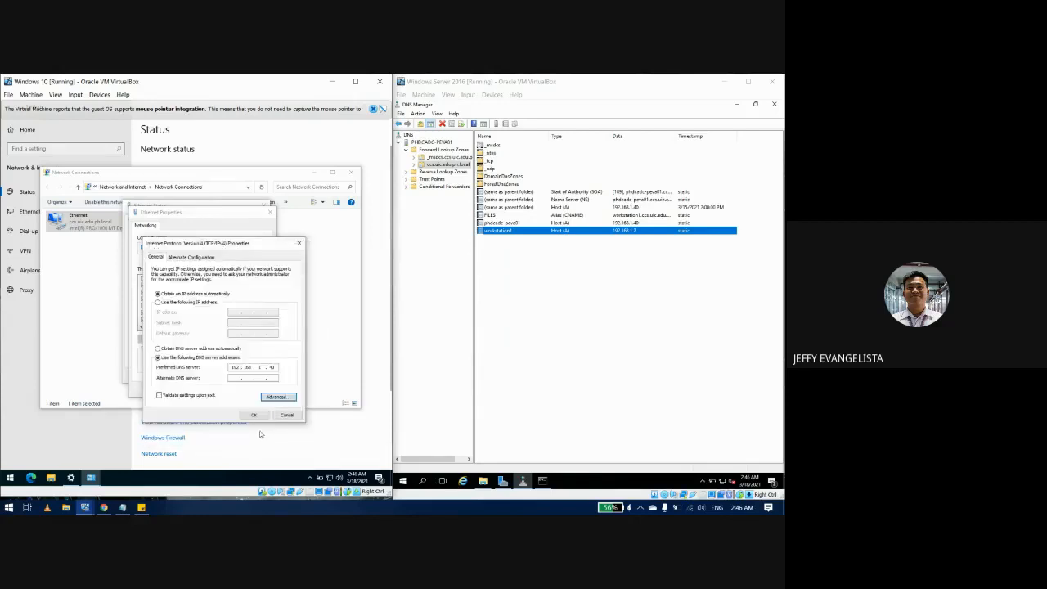
click(248, 399)
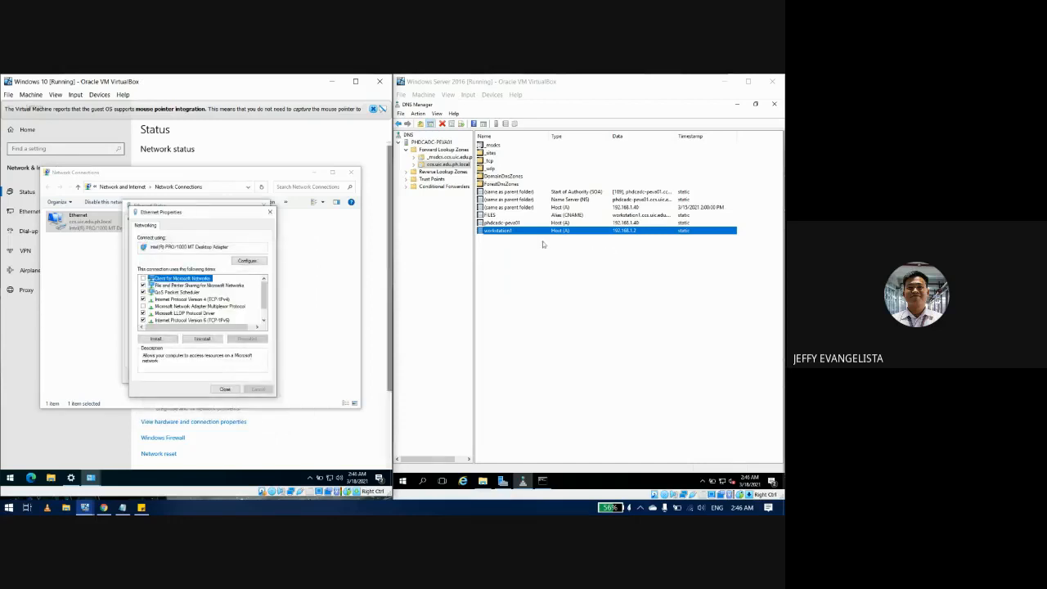
click(225, 389)
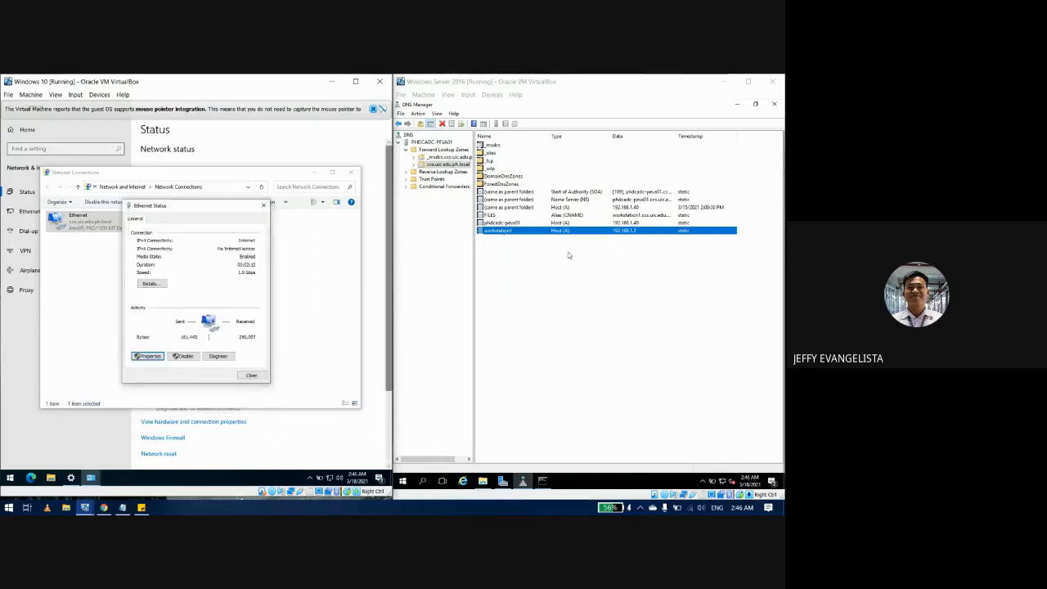
click(517, 232)
Step: Delete the server's workstation1 DNS record and start Command Prompt on the Windows 10 VM
key(Delete)
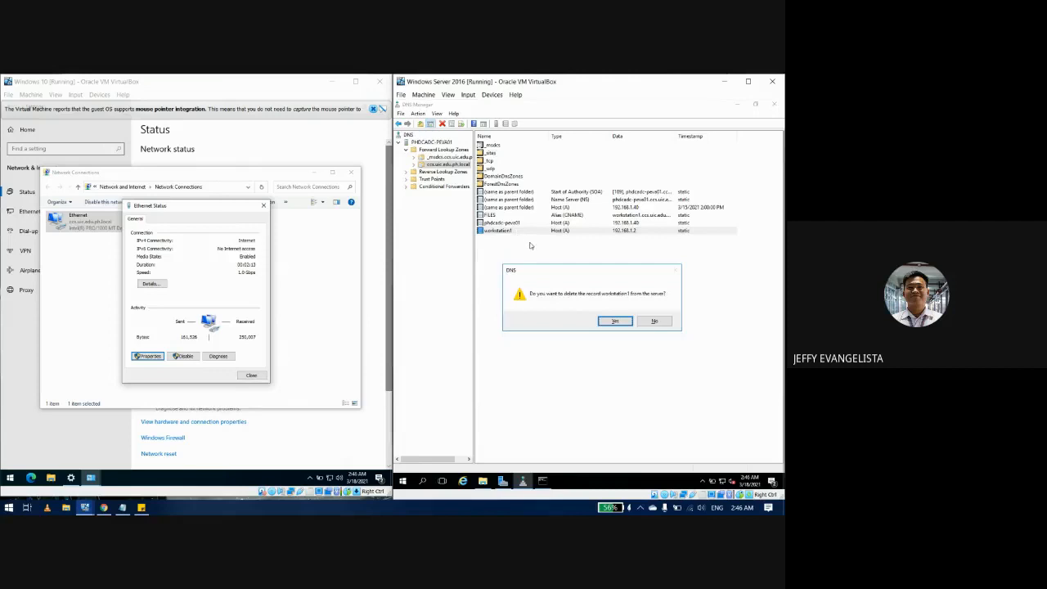
key(Return)
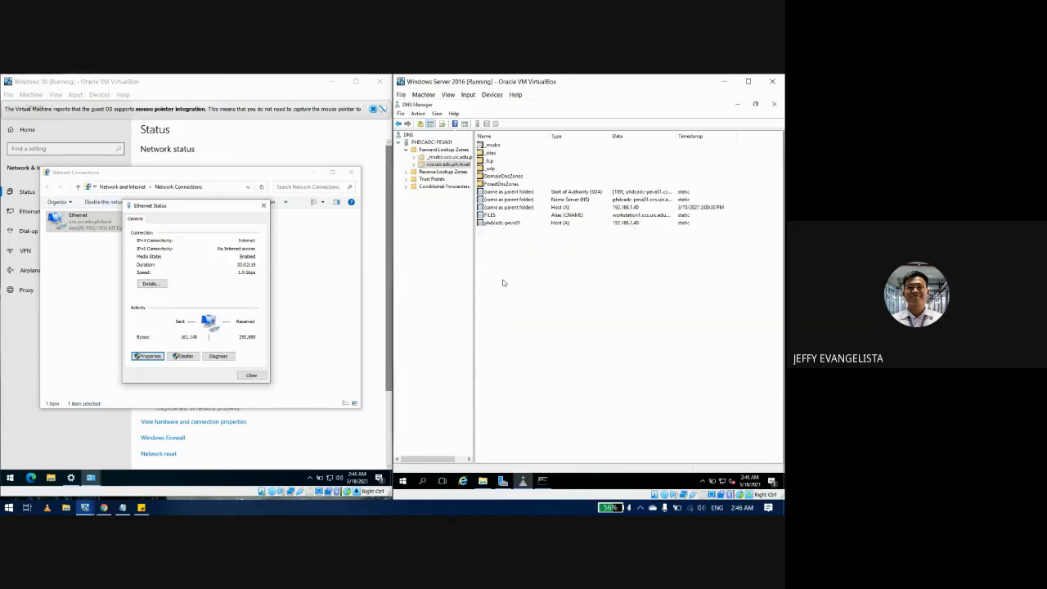
click(9, 478)
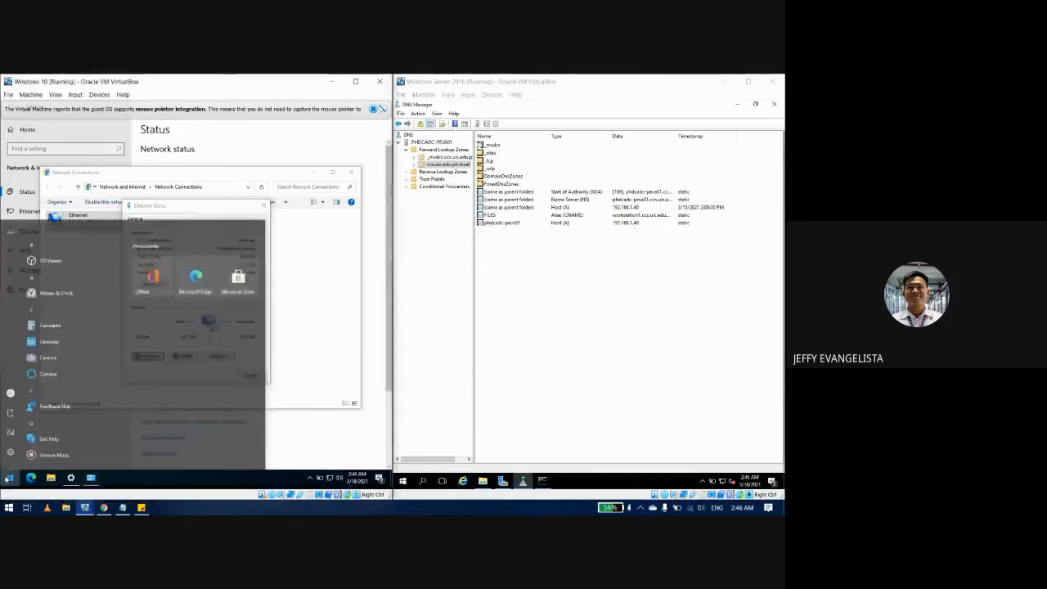
text(cmd)
key(Return)
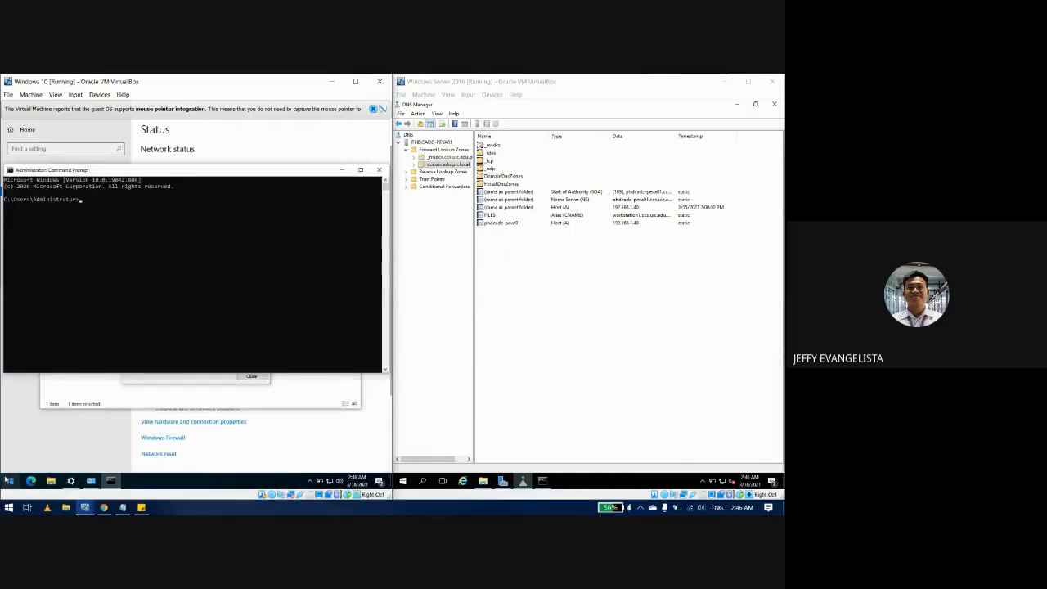
Step: Renew the Windows 10 address with ipconfig/renew to 192.168.1.2, then refresh DNS Manager
text(ipcofig/renew)
key(Return)
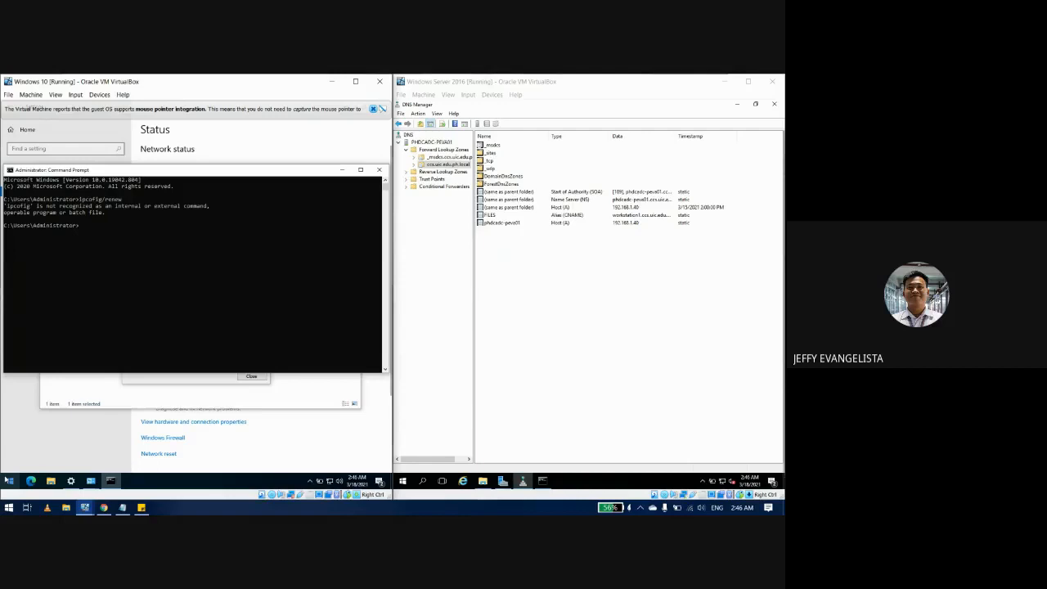
key(Up)
key(Return)
key(Up)
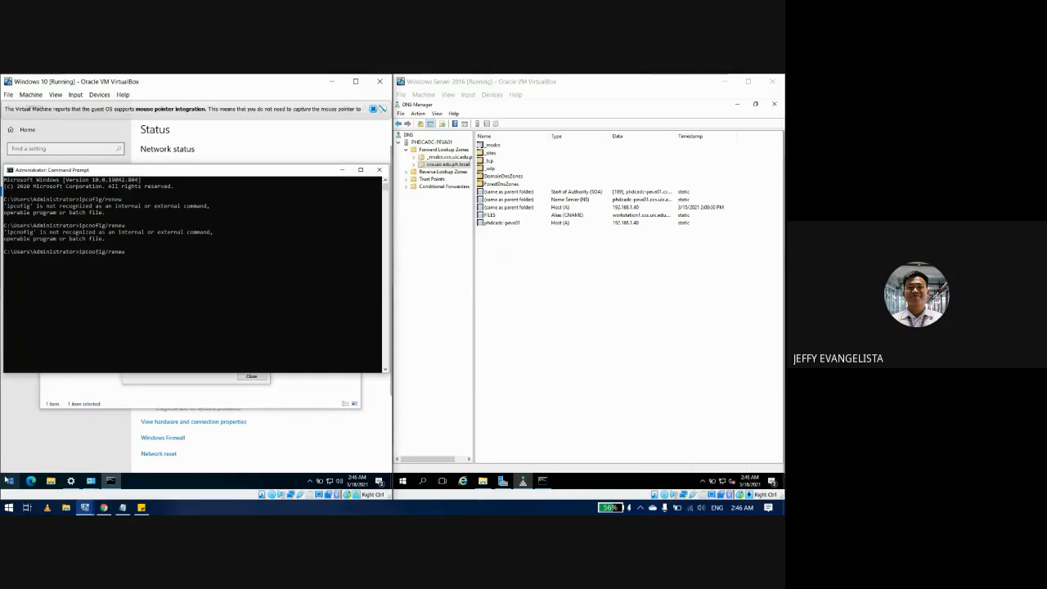
key(BackSpace)
key(Return)
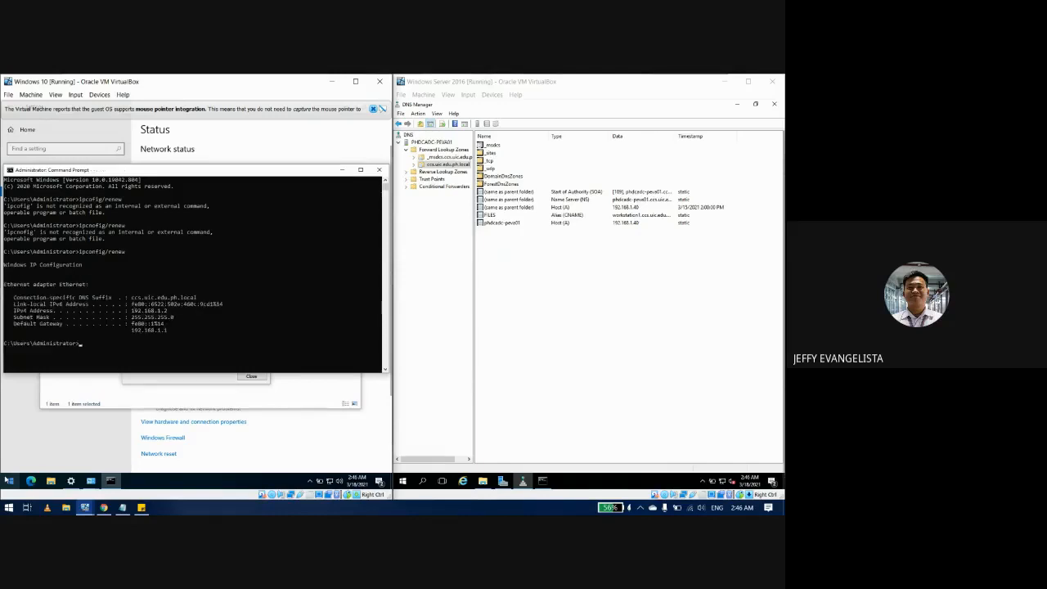
click(566, 327)
key(F5)
key(F5)
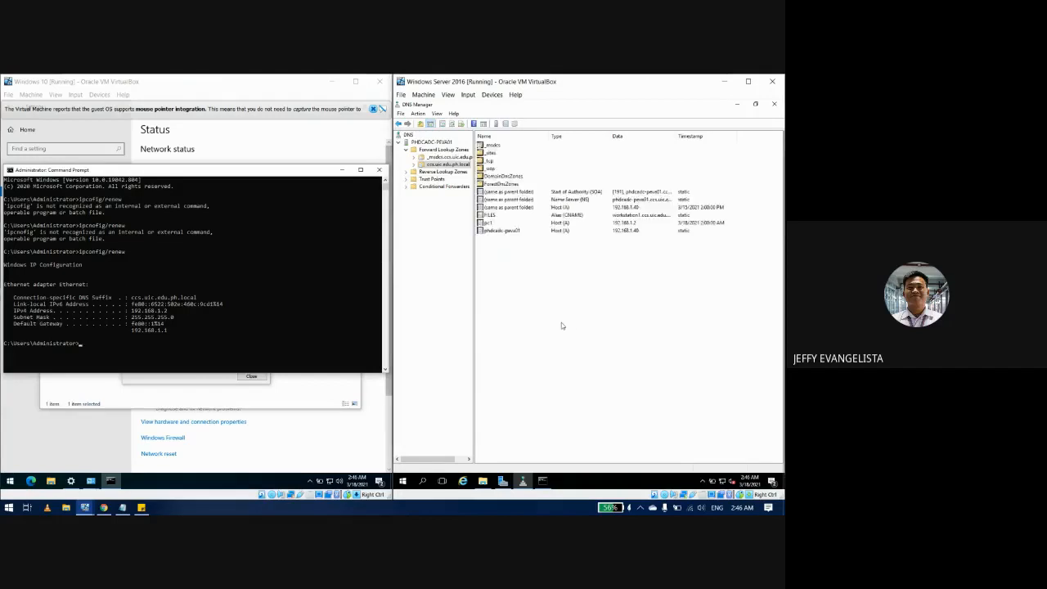
Step: Return to the DNS records list and inspect the FILES and pc1 record properties
click(542, 481)
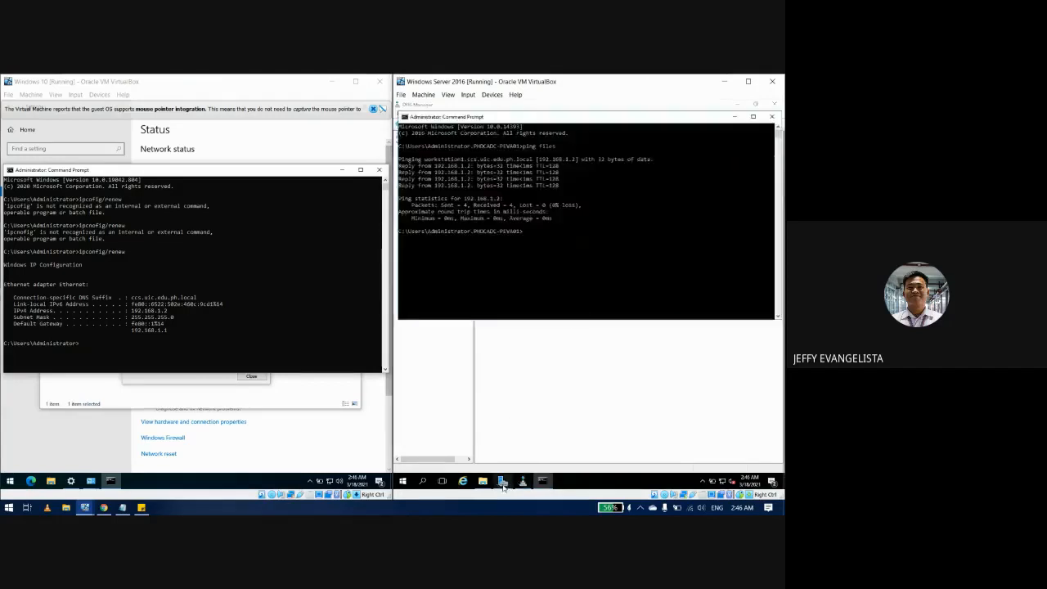
click(502, 480)
click(543, 482)
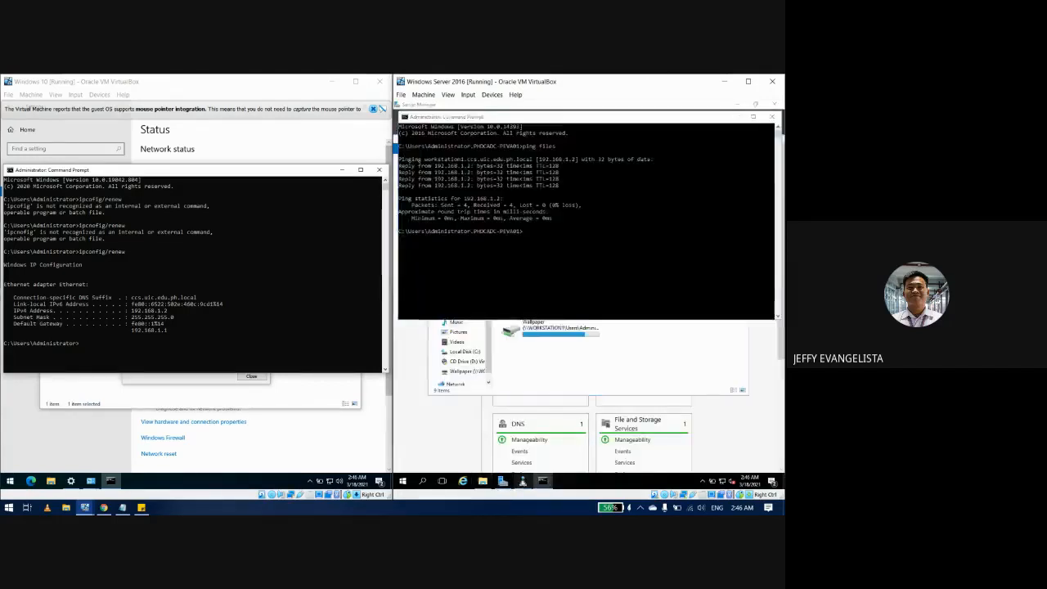
click(523, 482)
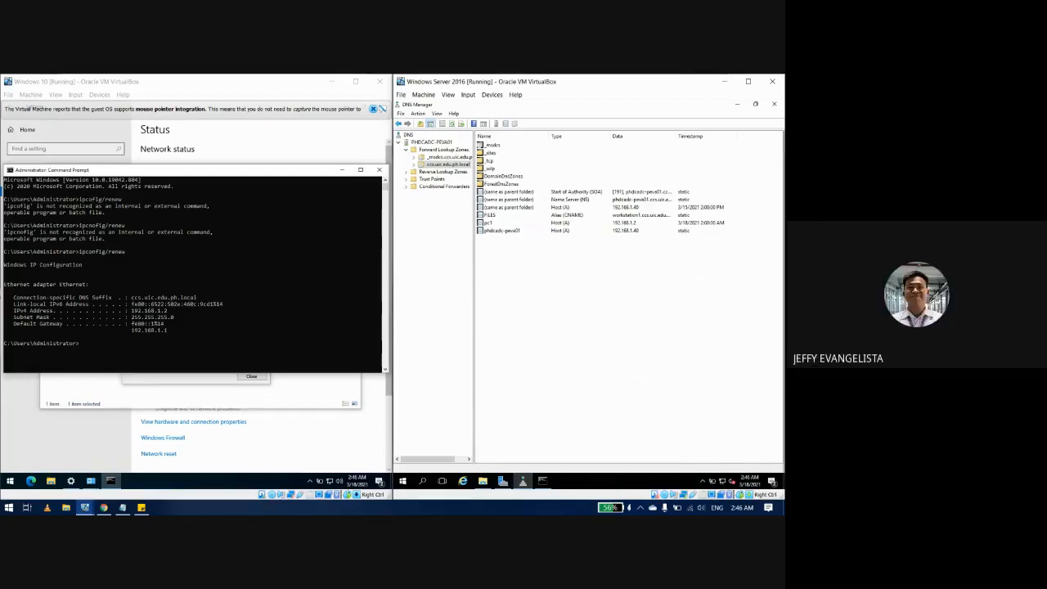
double_click(491, 215)
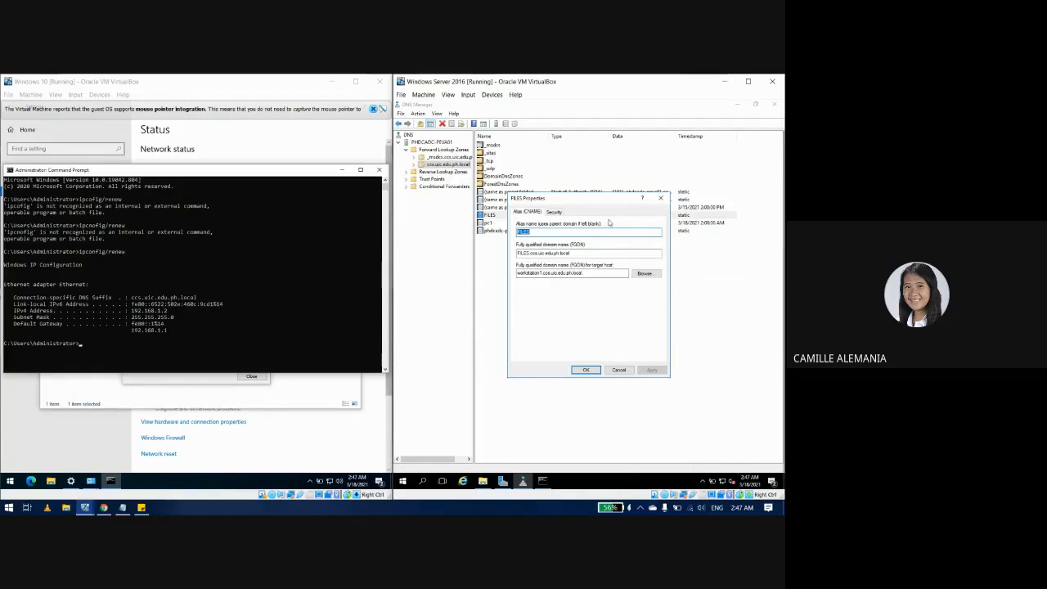
drag(611, 202, 614, 251)
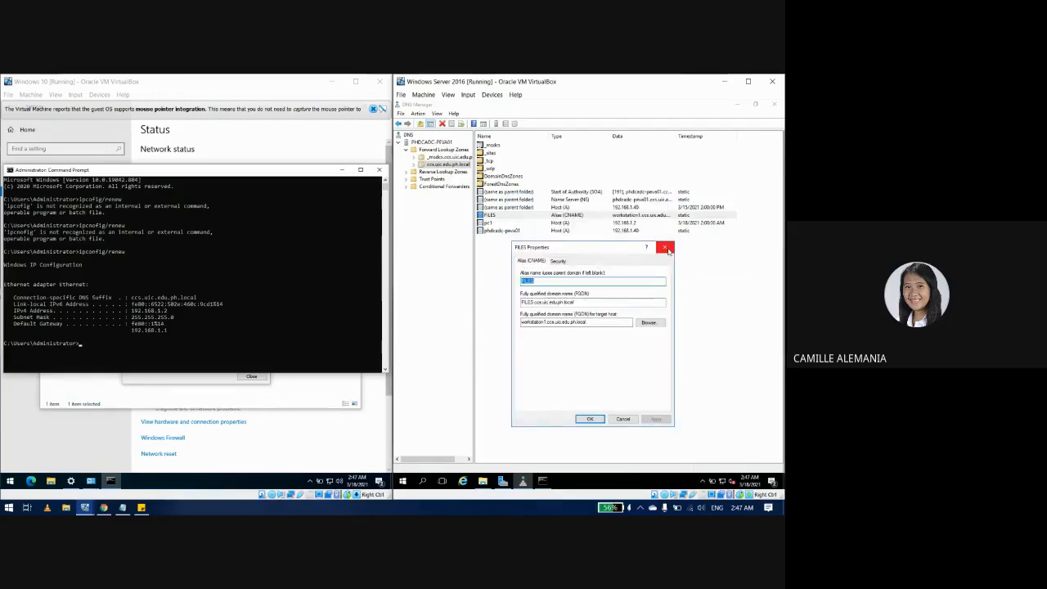
click(665, 248)
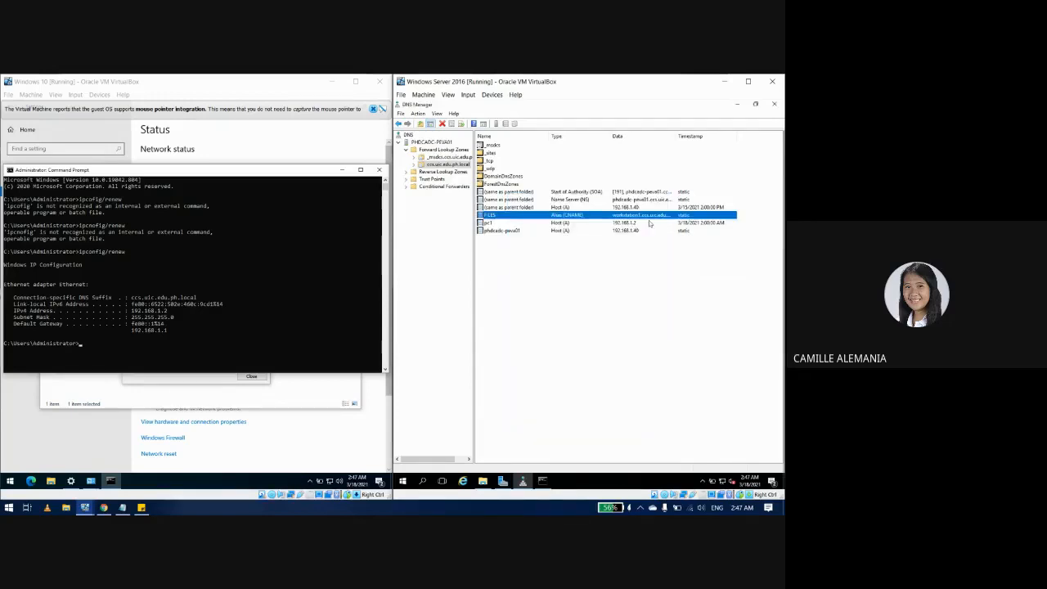
double_click(521, 223)
click(665, 249)
Step: Browse to pc1 in the ccs.uic.edu.ph.local zone as the FILES alias target and apply
click(487, 217)
double_click(487, 217)
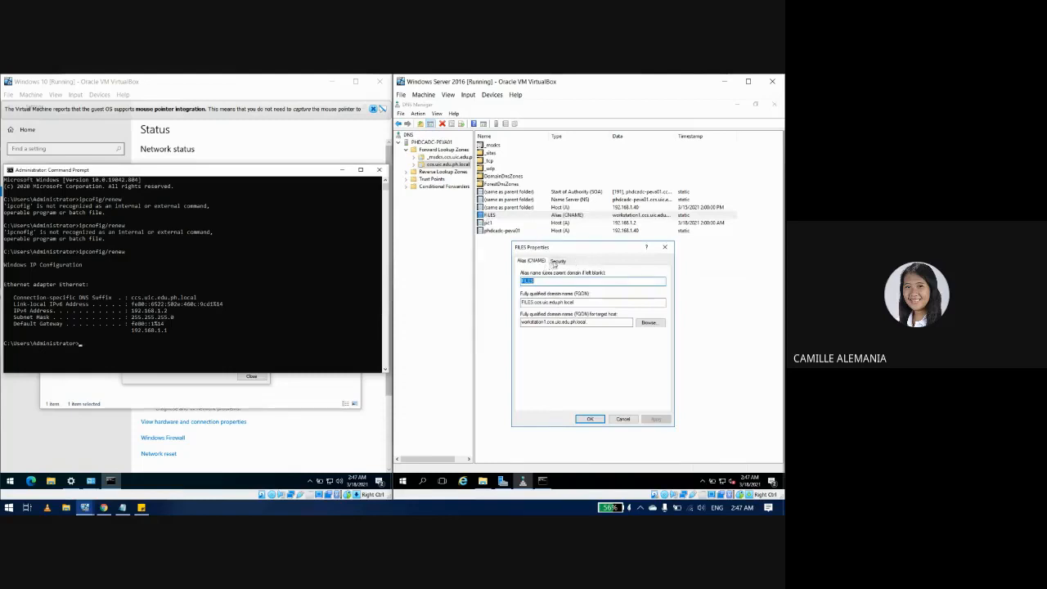
click(652, 324)
double_click(545, 313)
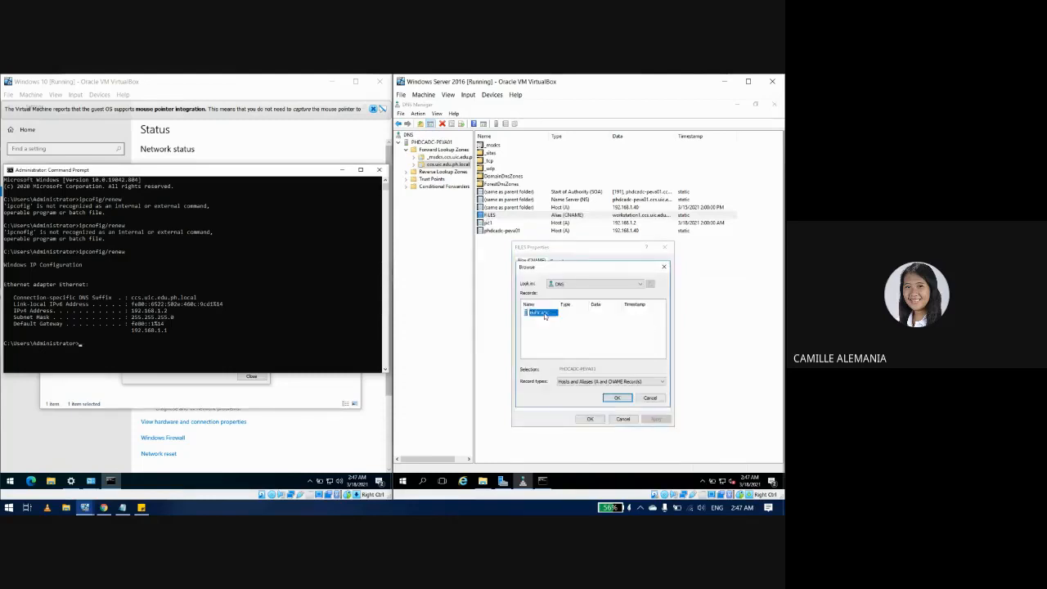
double_click(542, 314)
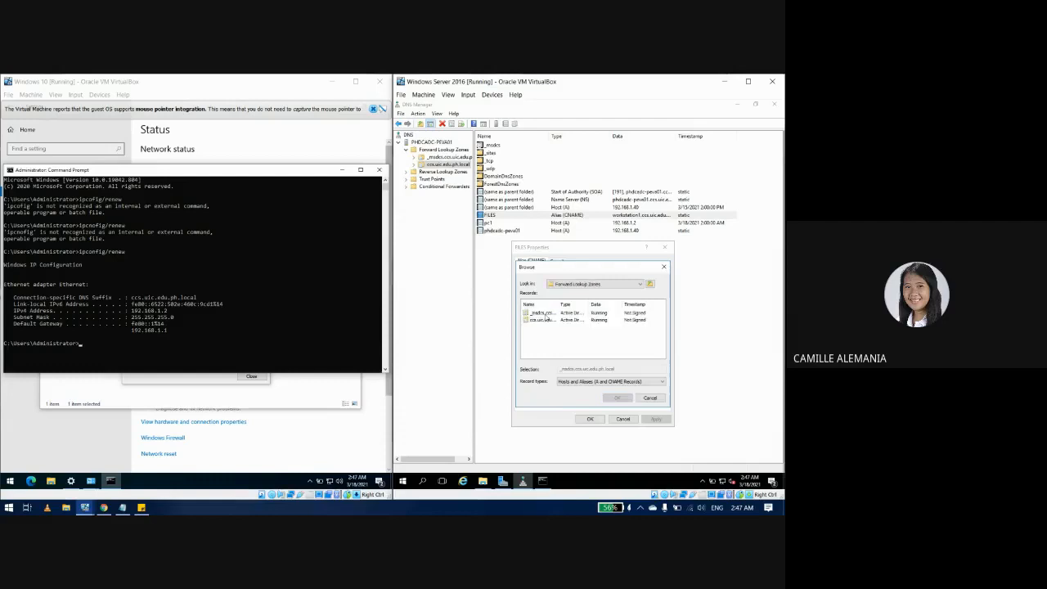
click(545, 320)
double_click(545, 320)
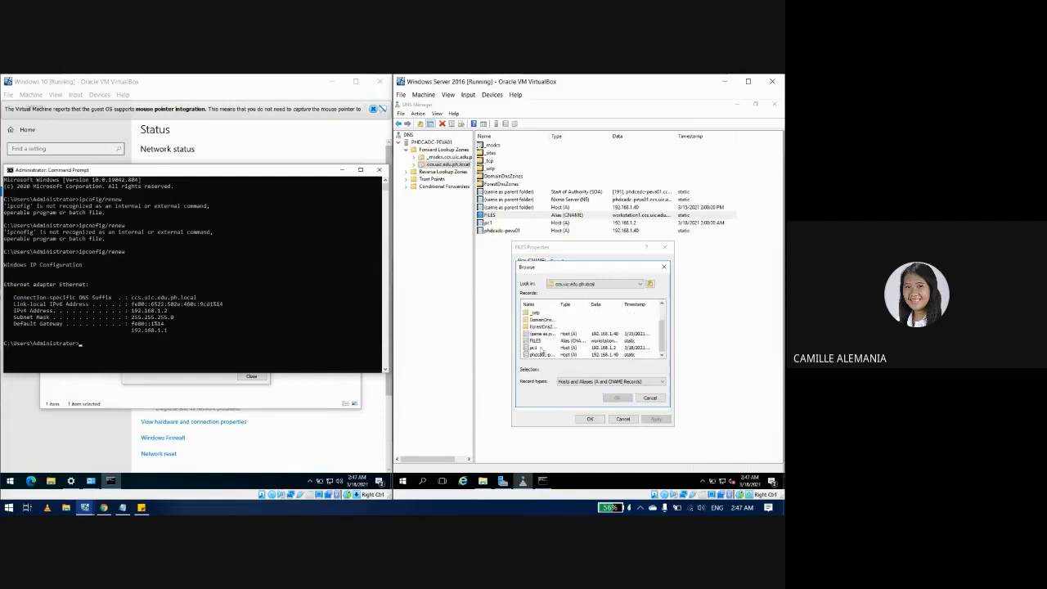
click(533, 348)
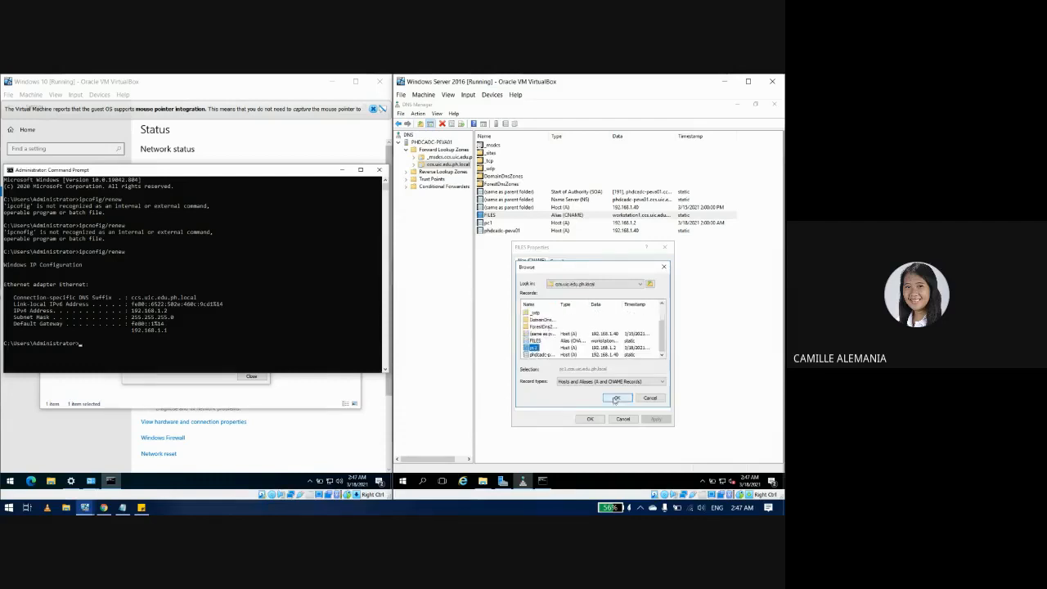
click(615, 397)
click(657, 419)
click(589, 418)
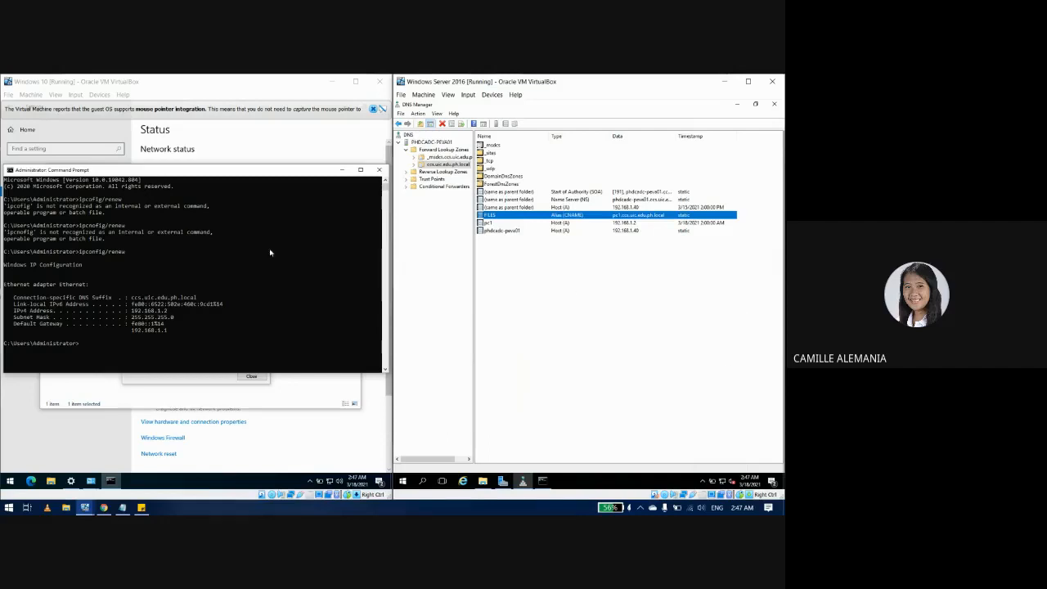
Step: Edit the recalled command to ipconfig /flushdns in the Windows 10 console and run it
click(324, 182)
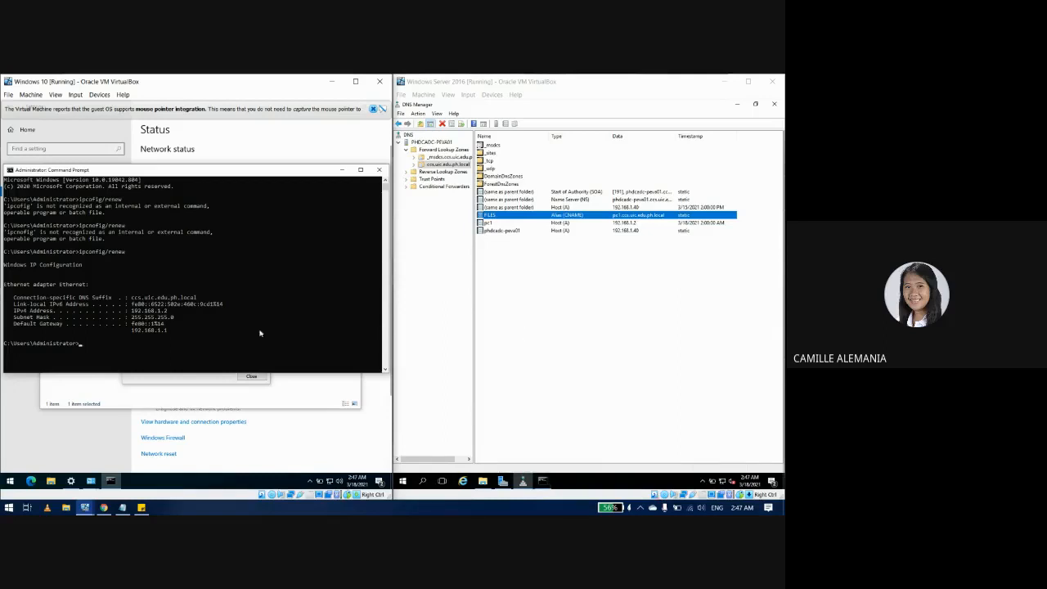
click(119, 350)
key(Up)
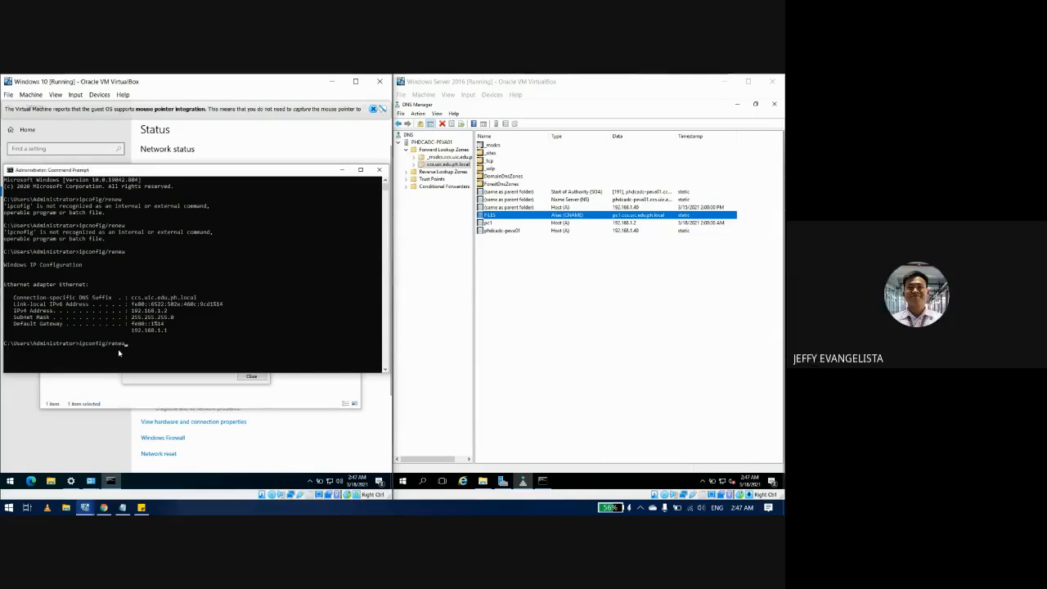
key(BackSpace)
key(BackSpace)
key(BackSpace)
key(BackSpace)
key(BackSpace)
text(flush)
key(BackSpace)
key(BackSpace)
key(BackSpace)
text(ushdns)
key(Return)
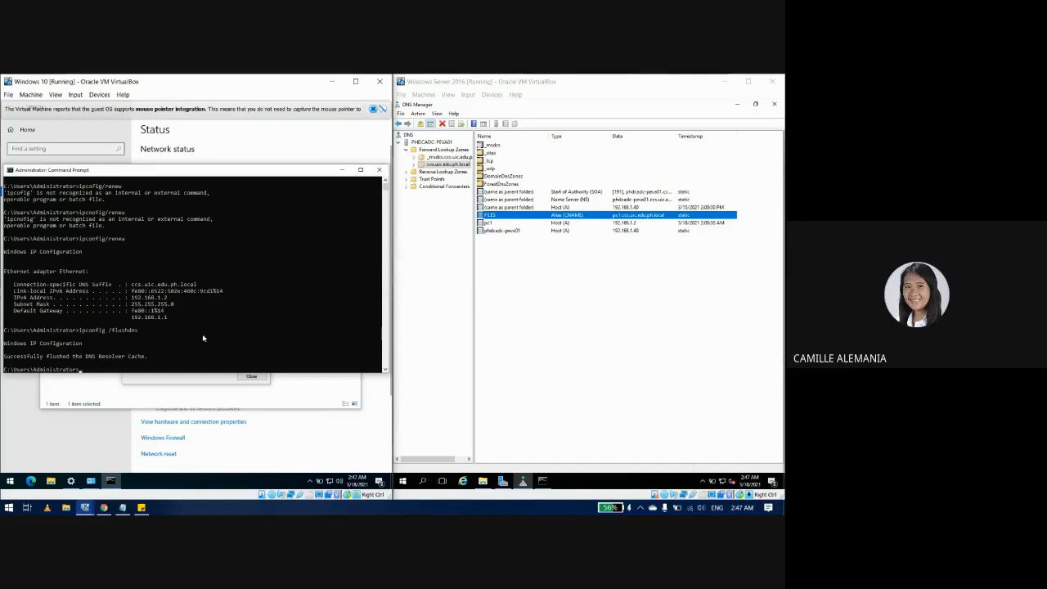
Step: Run ipconfig /flushdns in the server's Command Prompt
click(542, 480)
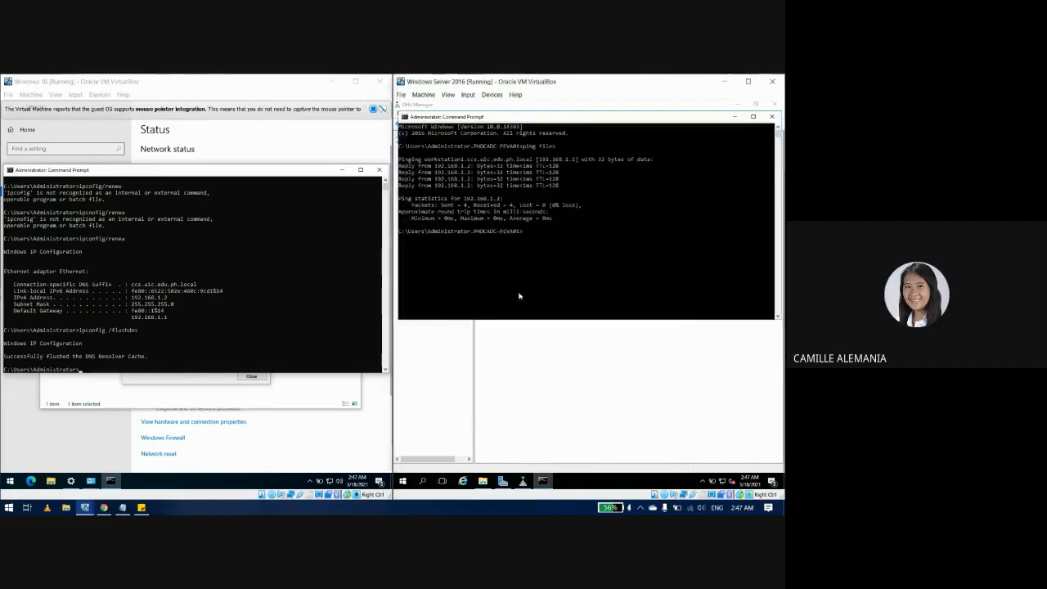
key(Up)
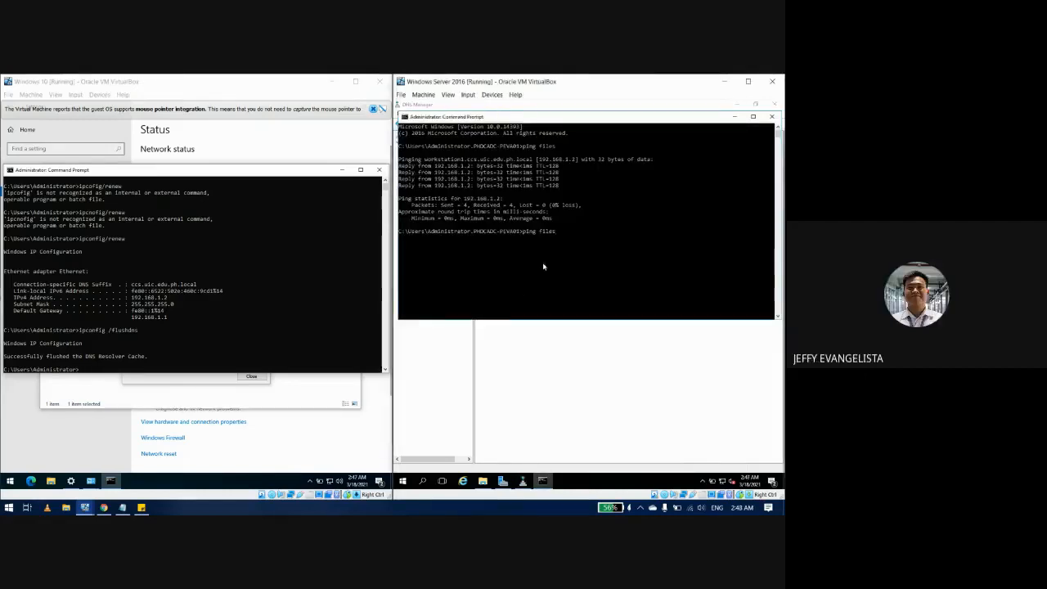
key(BackSpace)
key(BackSpace)
key(BackSpace)
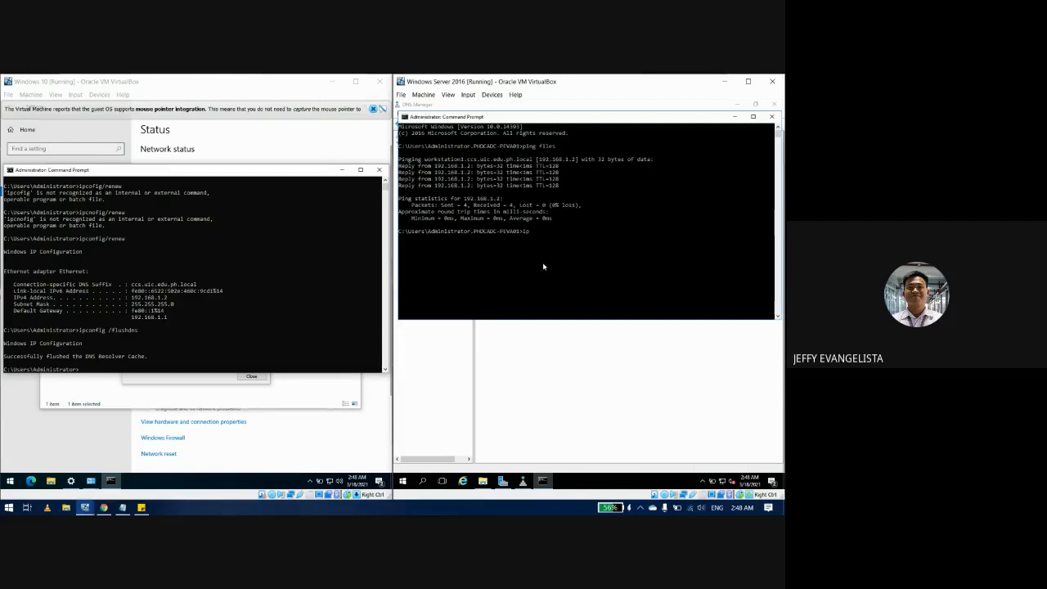
text(ipconfi)
key(BackSpace)
key(BackSpace)
key(BackSpace)
text(sh dnc)
key(Left)
key(Left)
key(Left)
key(BackSpace)
key(Return)
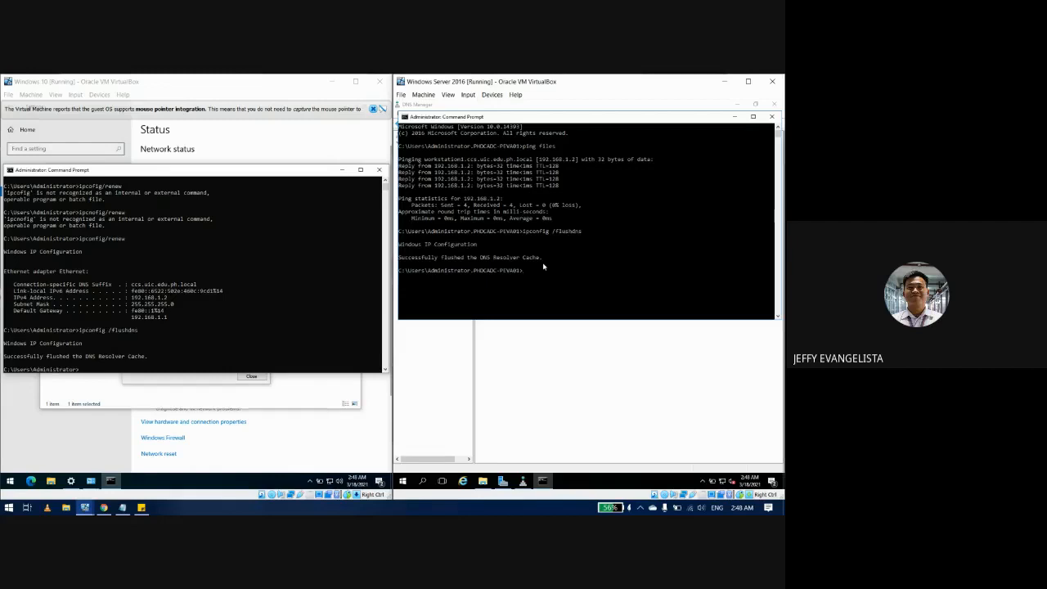
Step: Ping files and confirm it resolves to pc1 at 192.168.1.2
text(ping files)
key(Return)
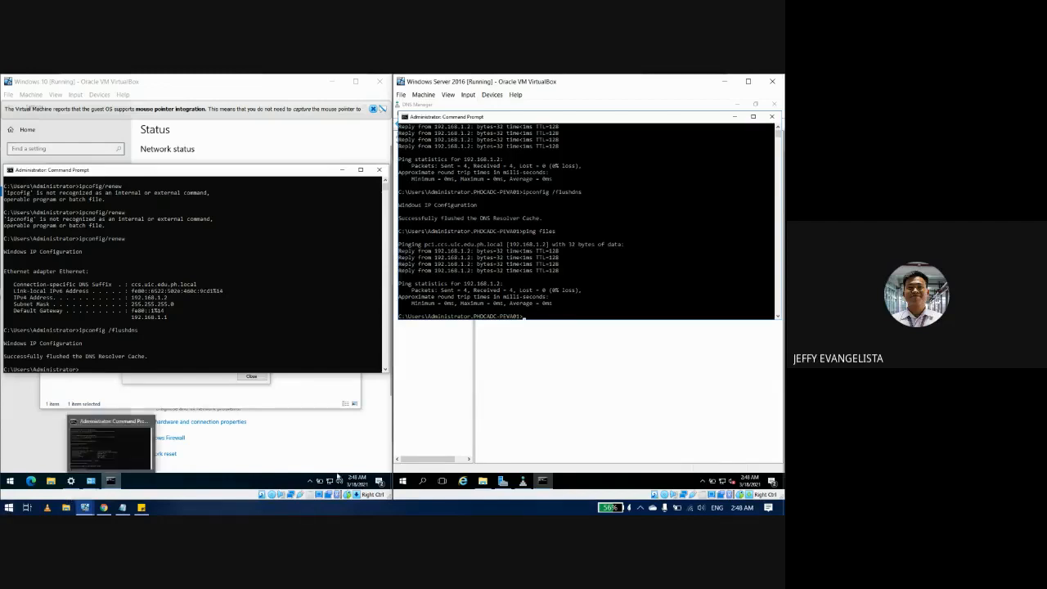
Step: Delete the Create DNS Alias Record task from the Session Tasks note
click(142, 507)
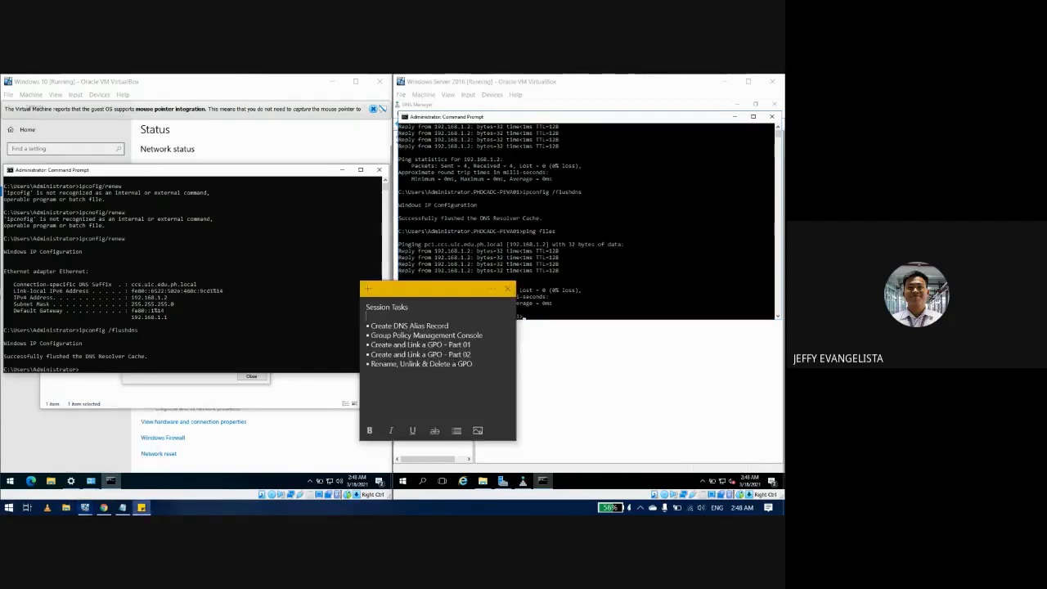
click(457, 327)
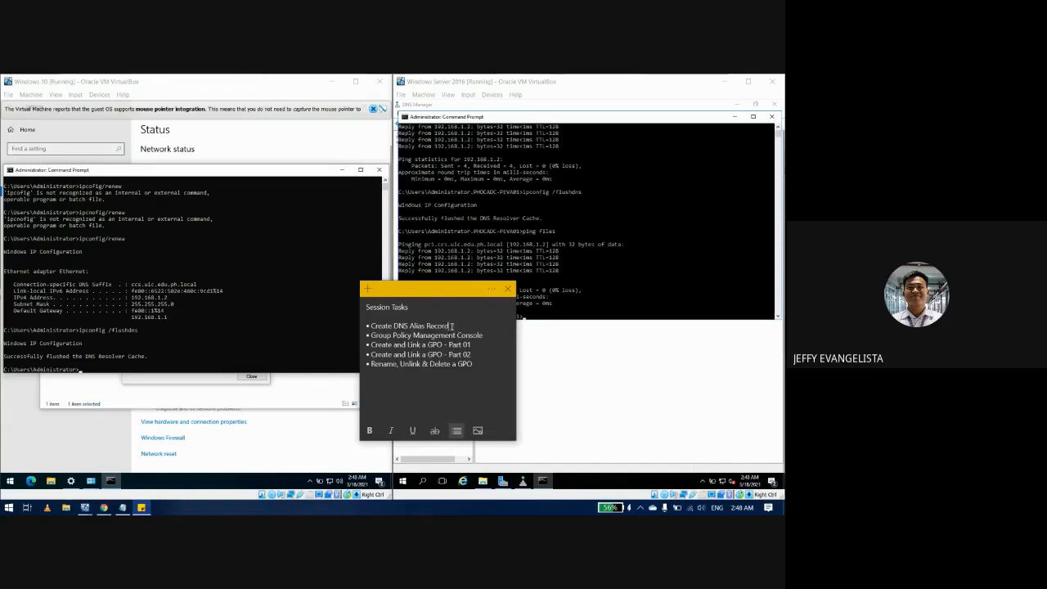
drag(449, 326, 338, 330)
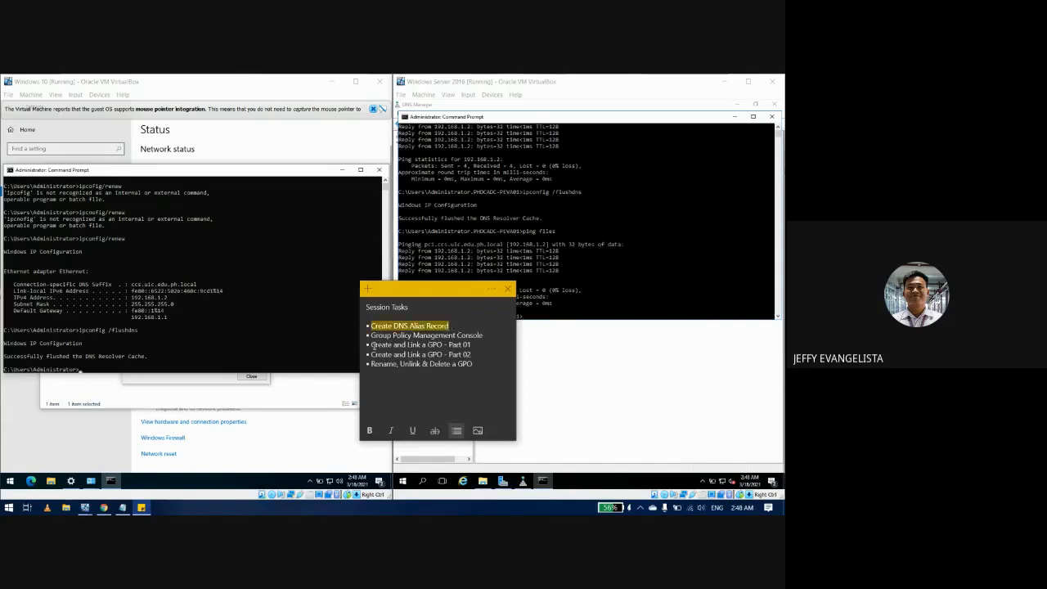
key(BackSpace)
key(BackSpace)
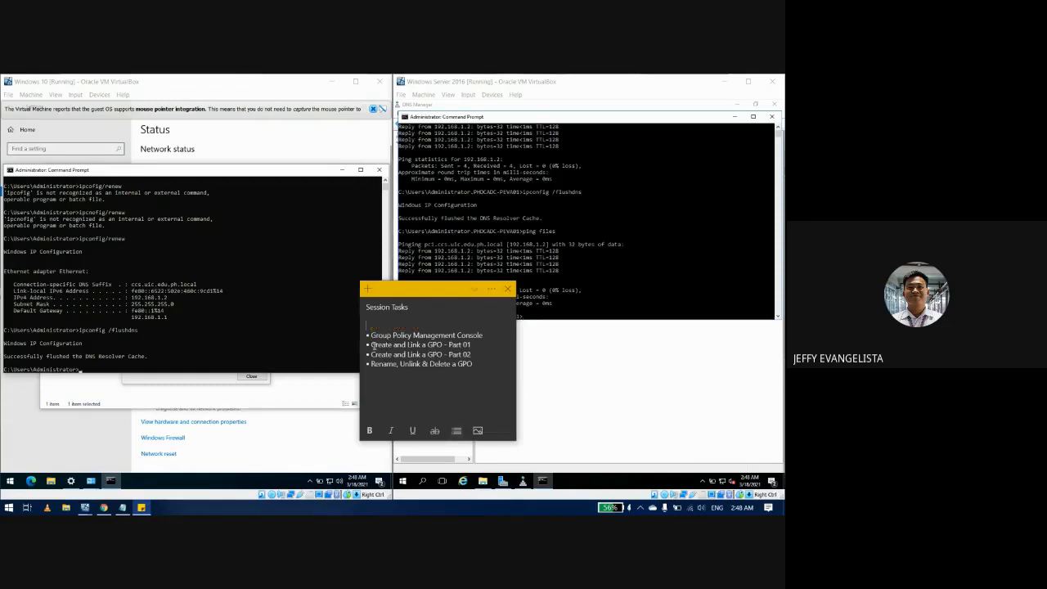
key(BackSpace)
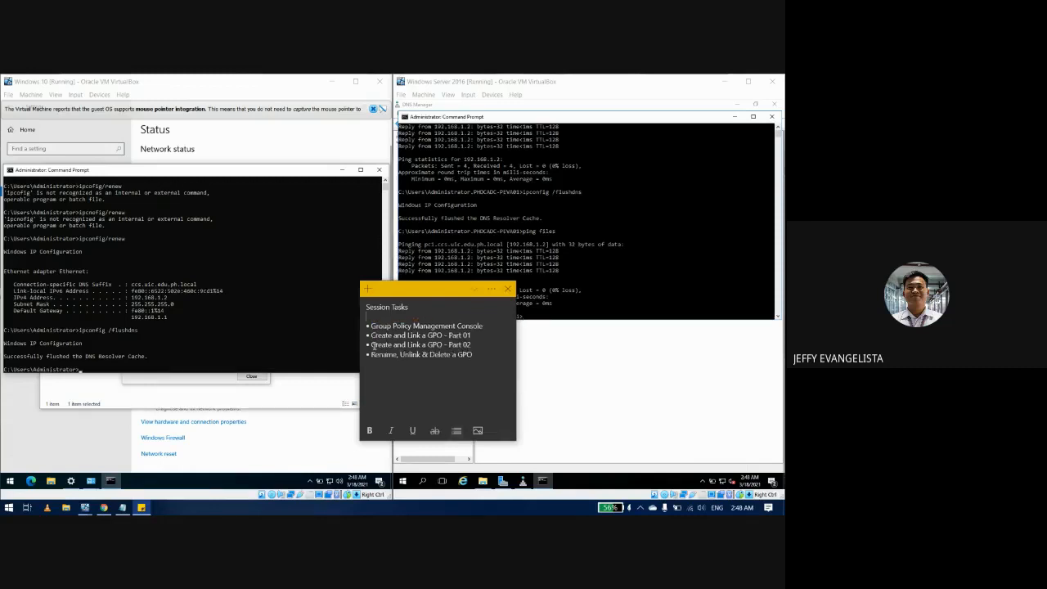
Step: Delete the Group Policy Management Console task line and return to the VM windows
key(Down)
key(ctrl+shift+Right)
key(ctrl+shift+Right)
key(ctrl+shift+Right)
key(ctrl+shift+Right)
key(BackSpace)
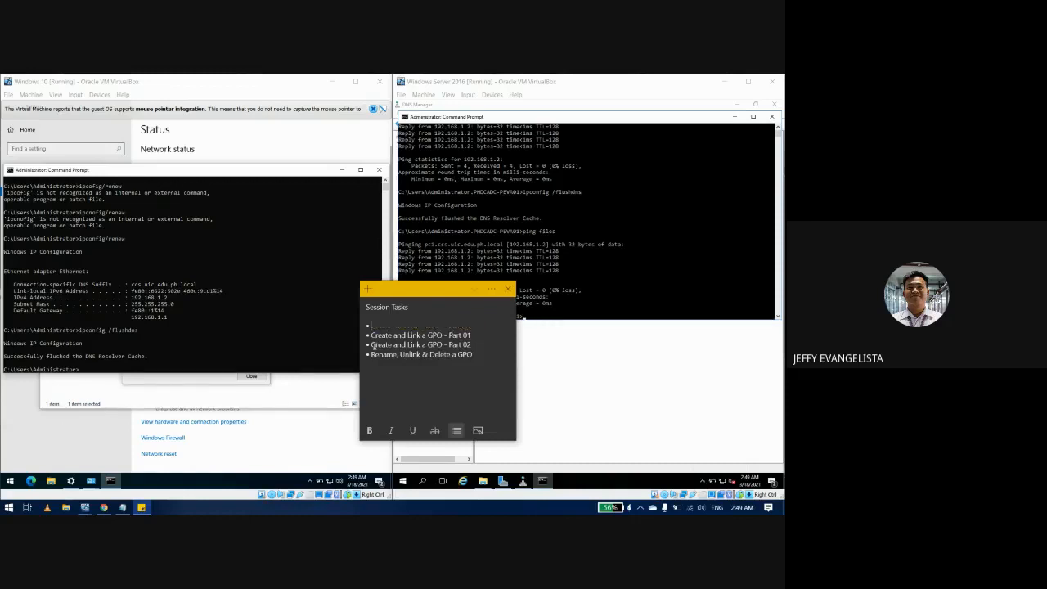
key(BackSpace)
key(BackSpace)
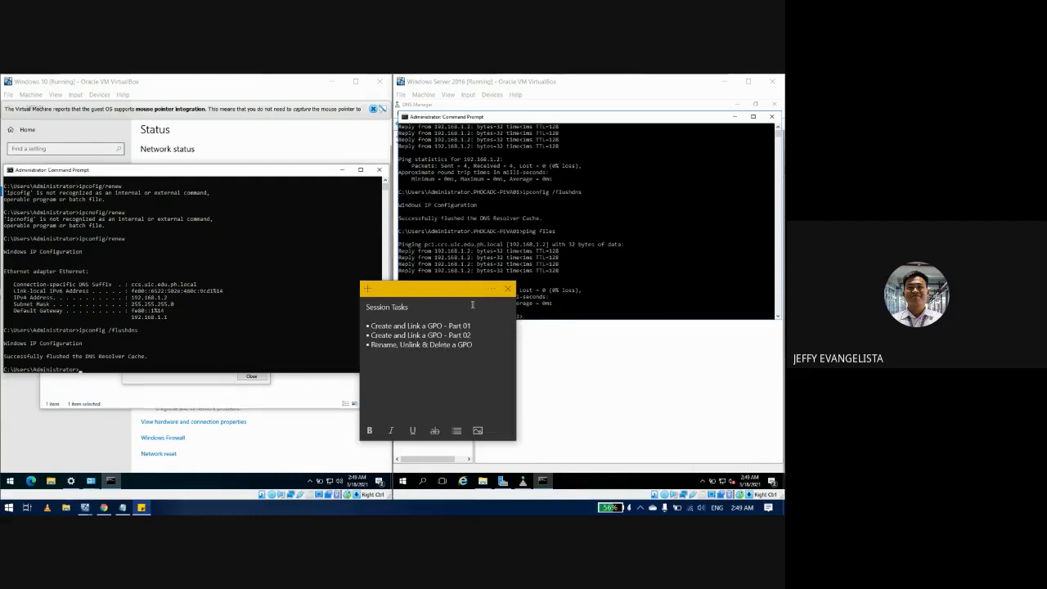
click(568, 406)
click(337, 442)
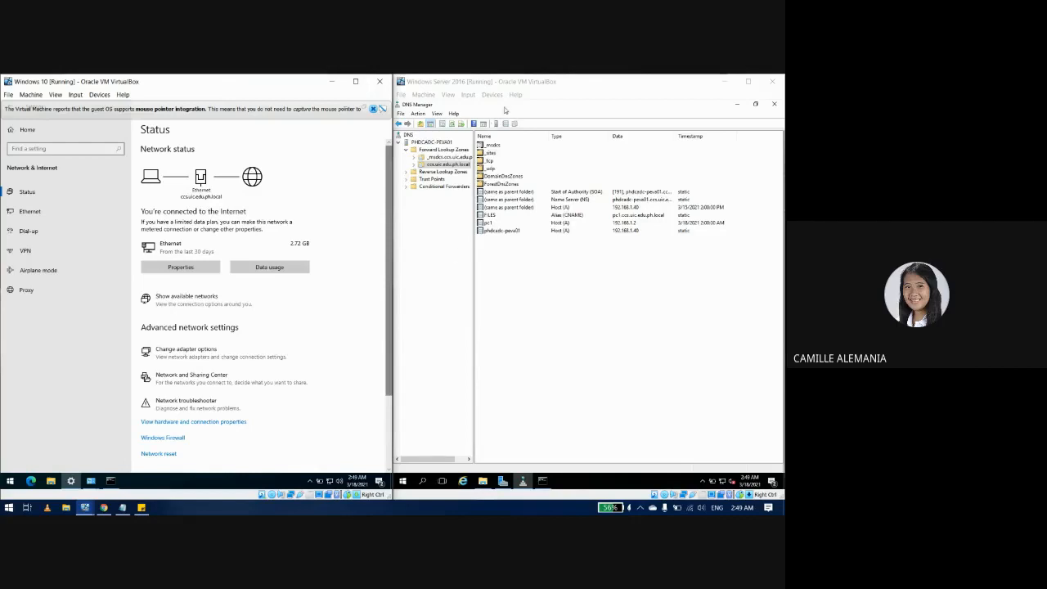
Step: Close DNS Manager, Command Prompt and the file window, then launch Group Policy Management from Tools
click(774, 104)
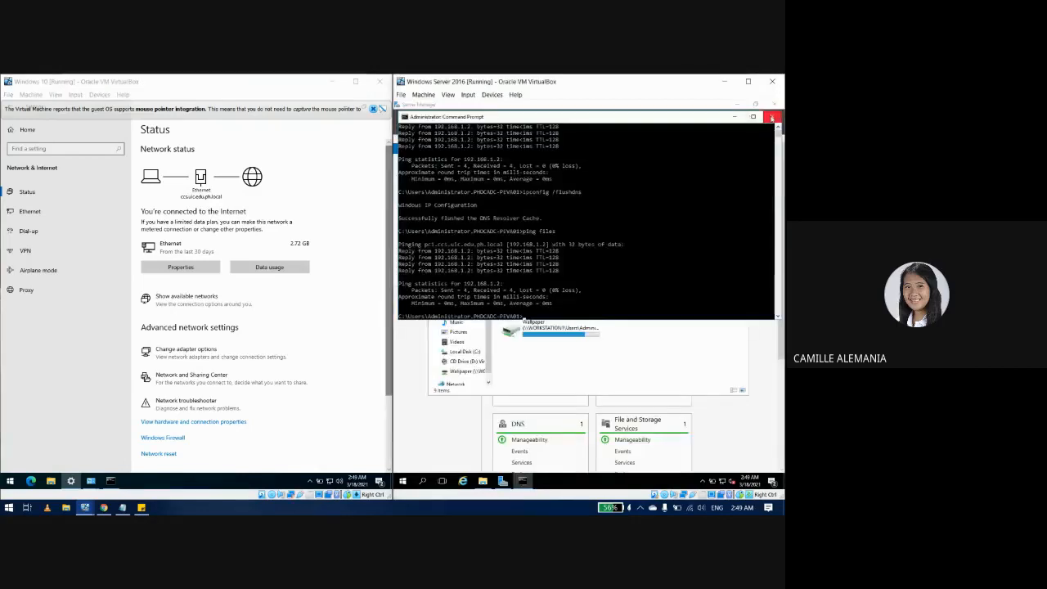
click(772, 117)
click(742, 159)
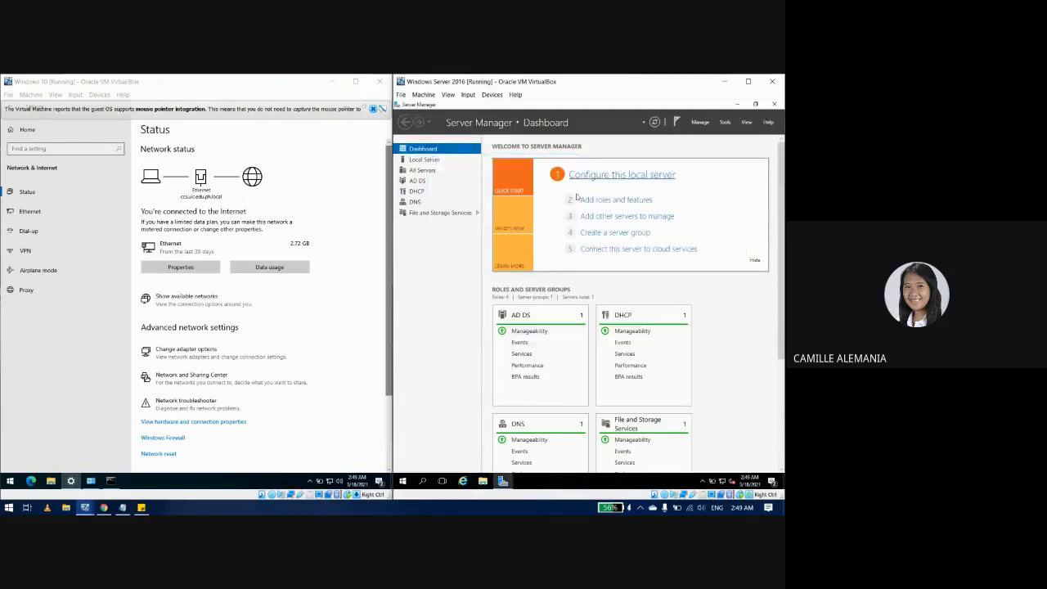
click(727, 122)
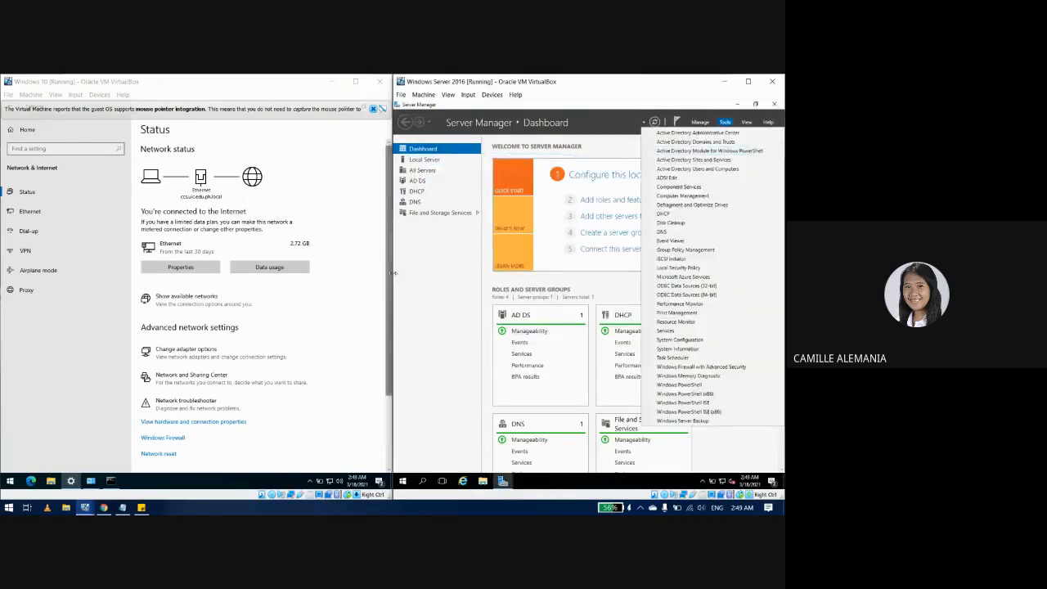
click(672, 252)
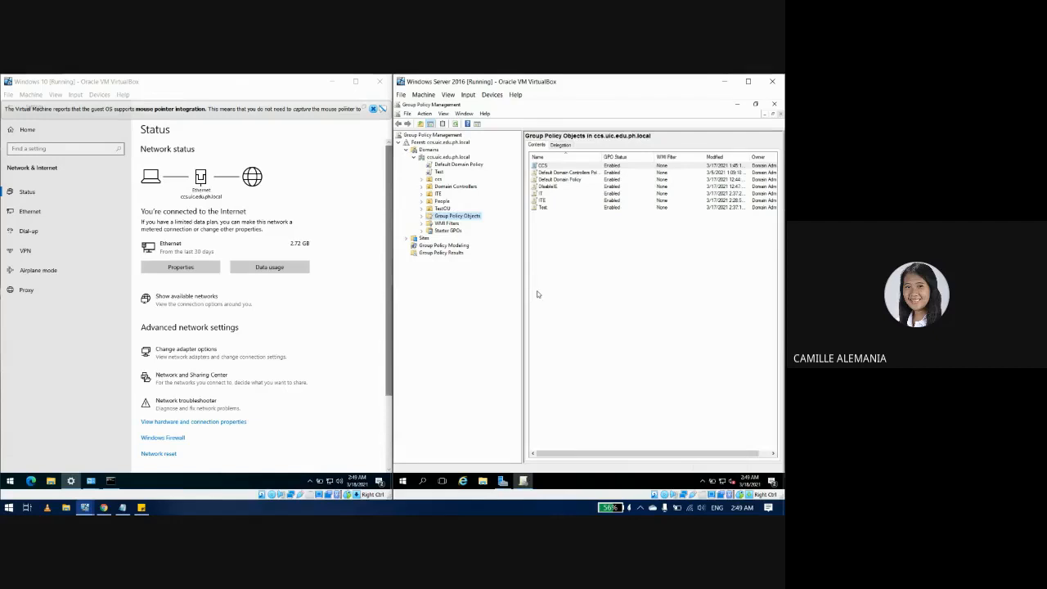
Step: Expand the forest and domain, and select the People OU showing no linked GPOs
click(424, 143)
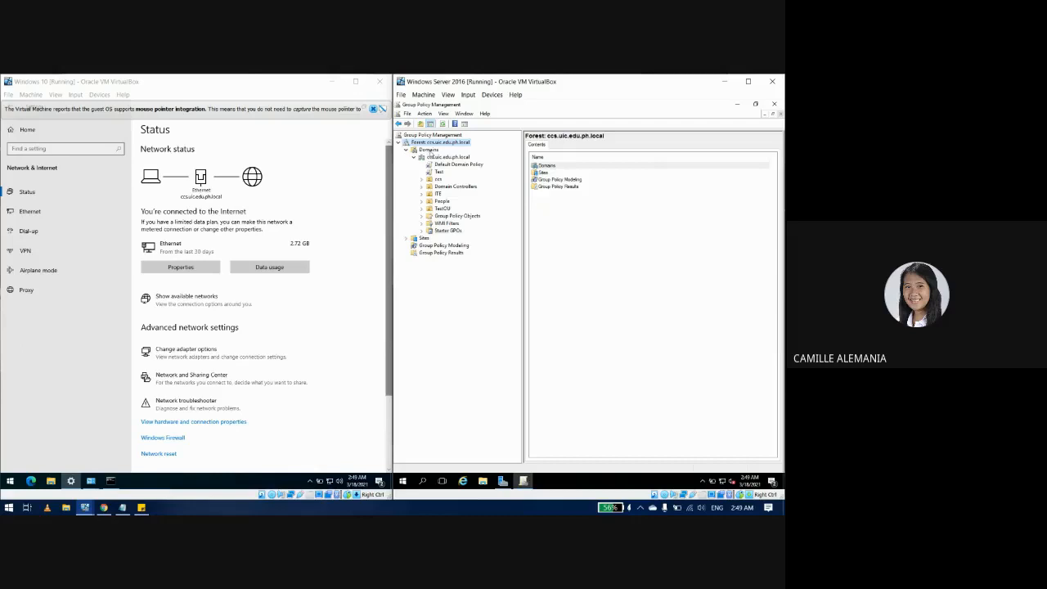
click(432, 156)
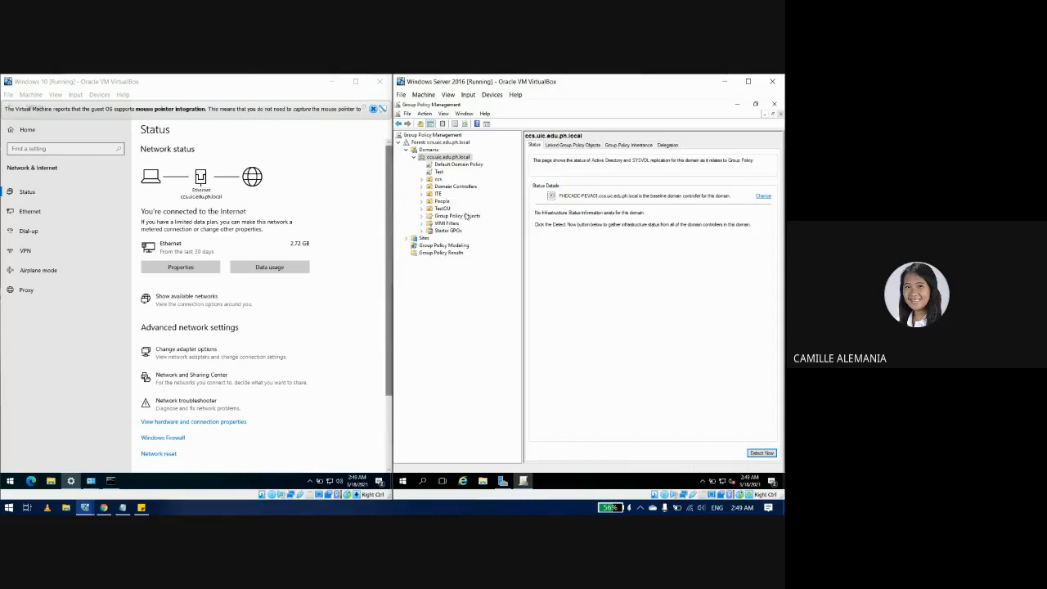
click(435, 151)
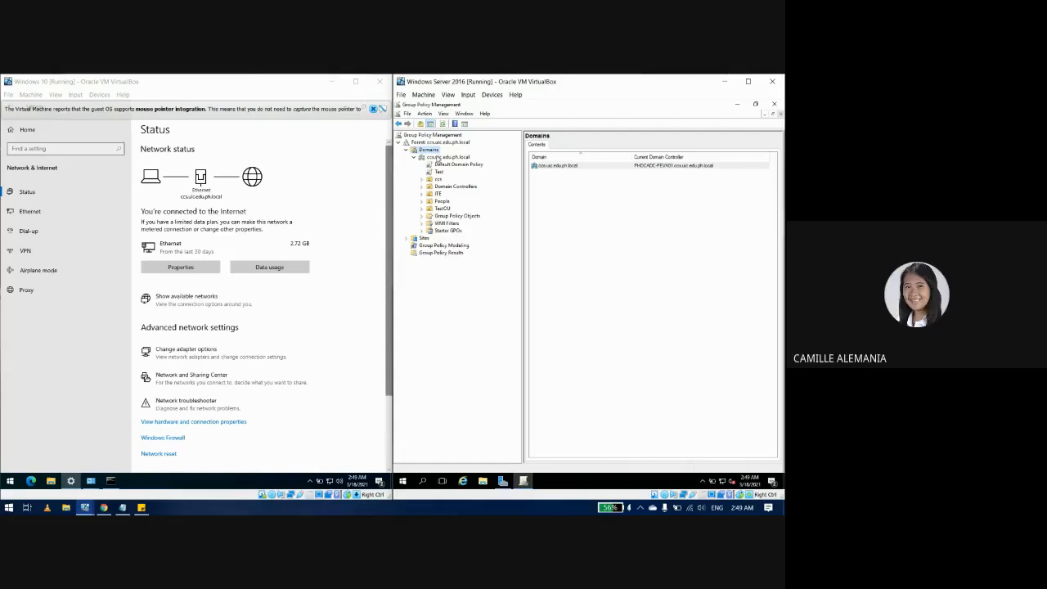
click(438, 157)
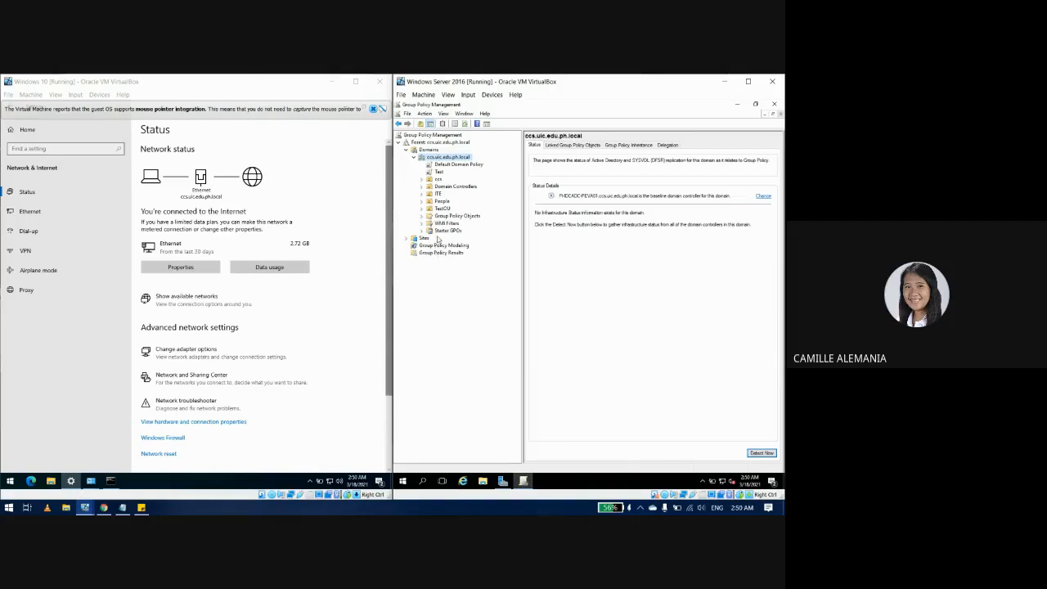
click(444, 202)
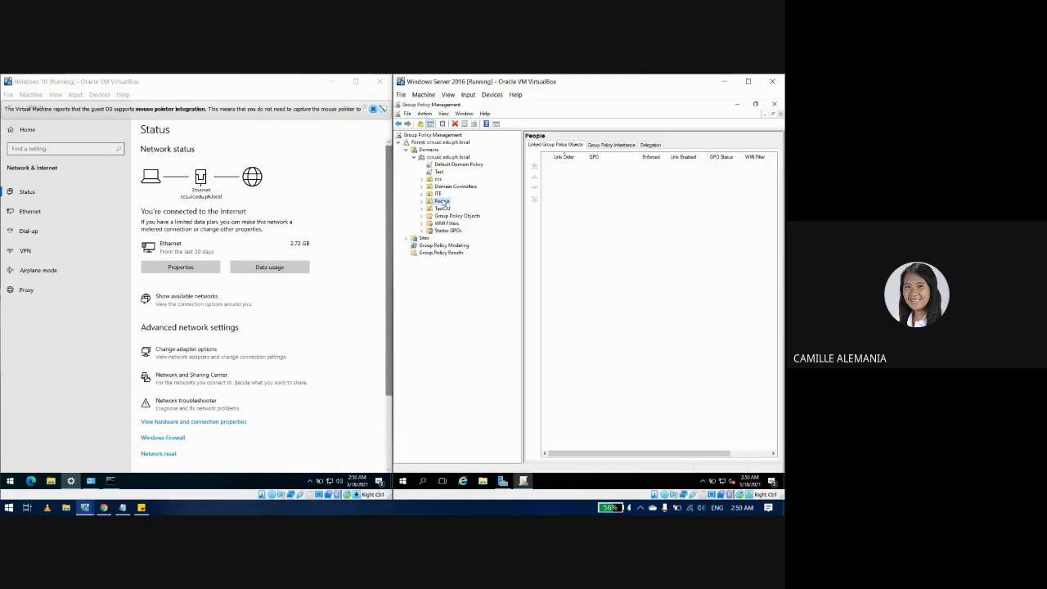
Step: Create a GPO named 'Disable Microsoft Edge(People)' linked to People, Starter GPO (none)
right_click(443, 202)
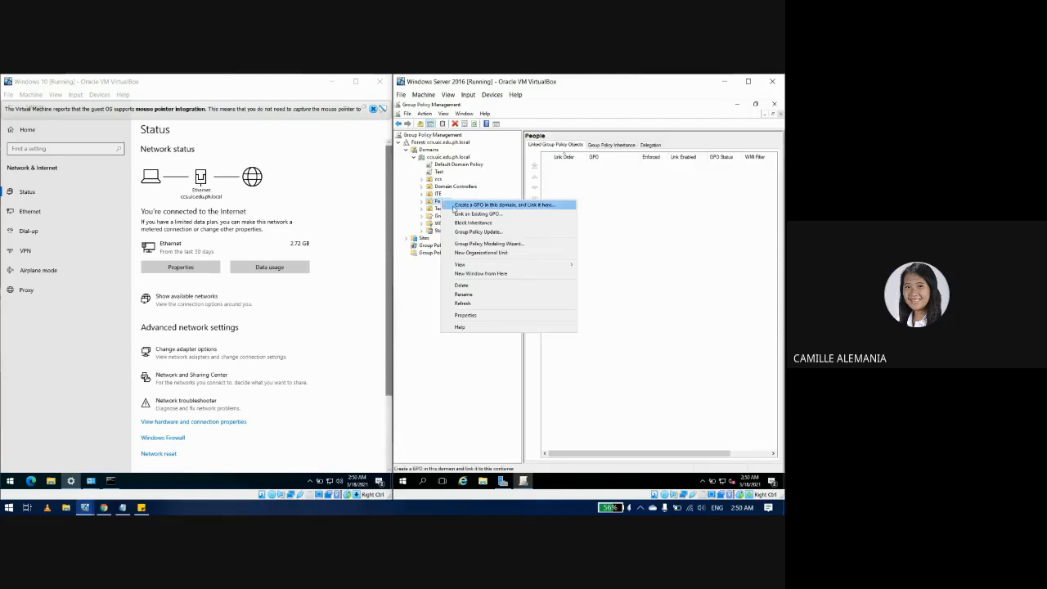
click(453, 206)
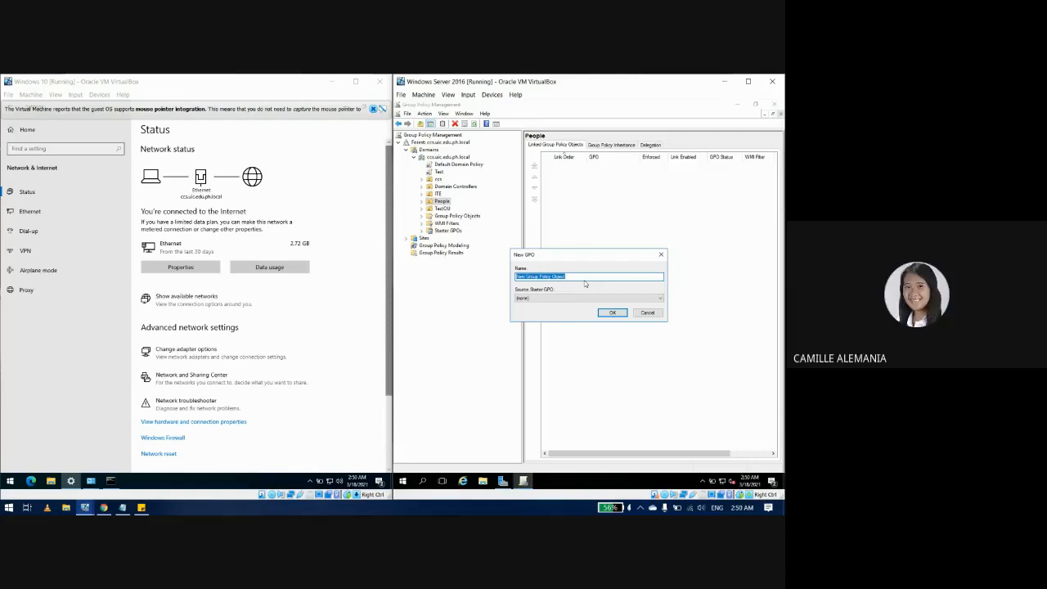
text(Cl)
text(sable )
text(Microsoft)
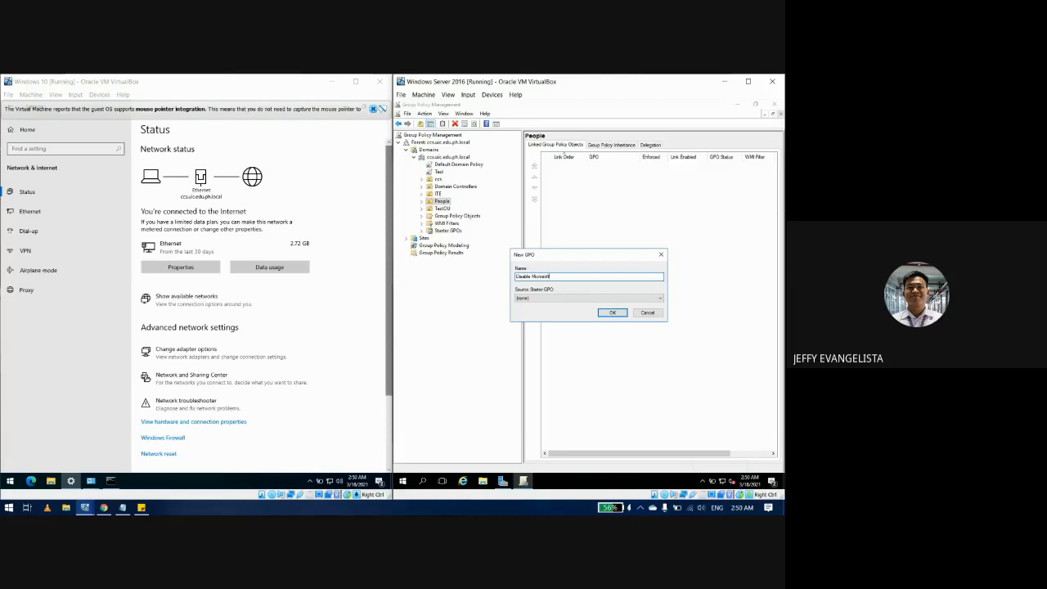
text(edu)
text(dge)
click(583, 300)
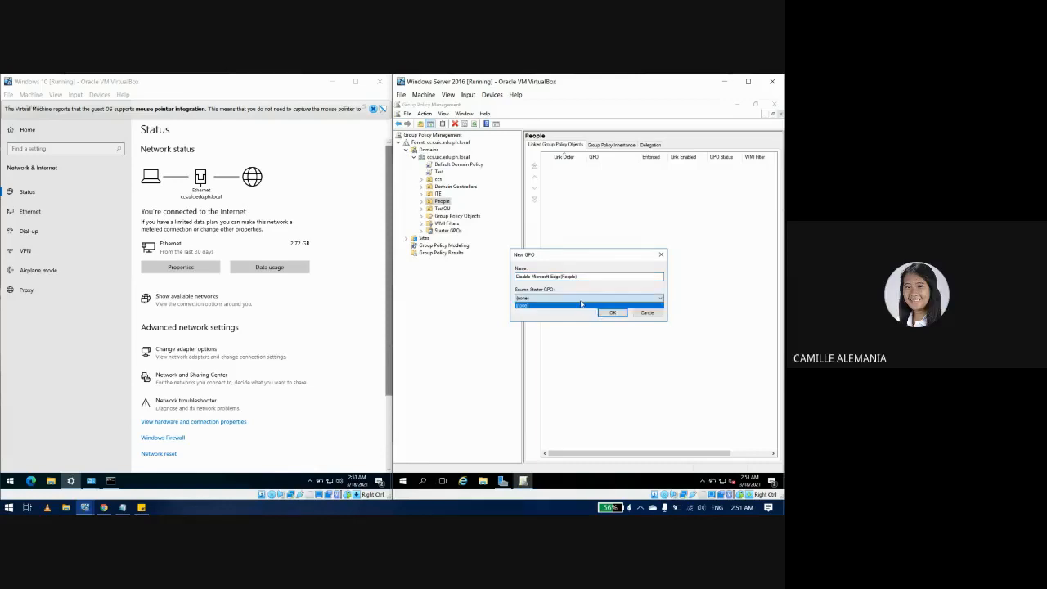
click(589, 305)
click(607, 313)
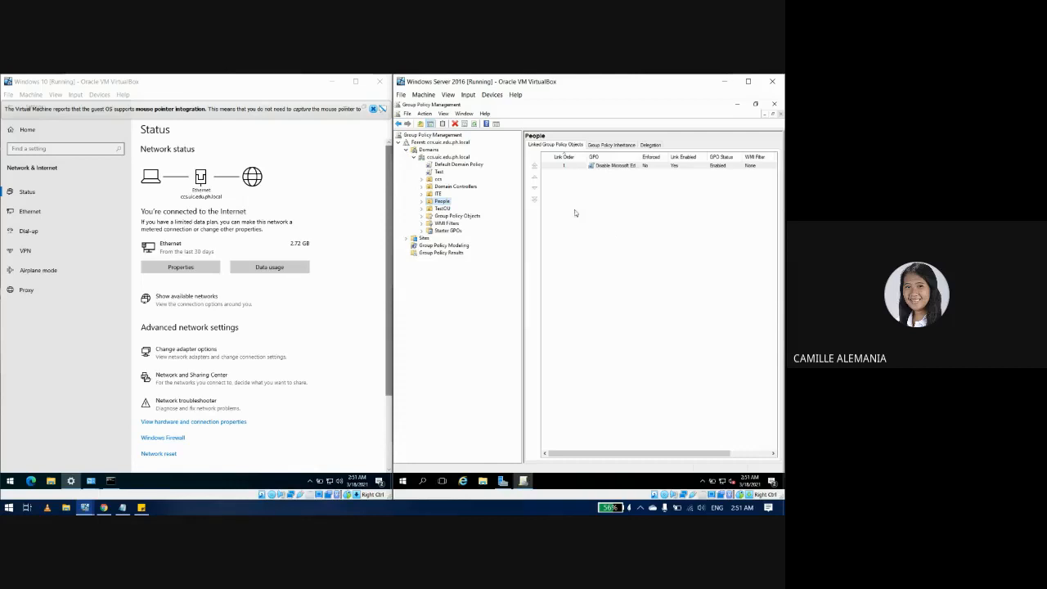
Step: Edit the GPO and open User Configuration > Administrative Templates > System > Don't run specified Windows applications
right_click(606, 168)
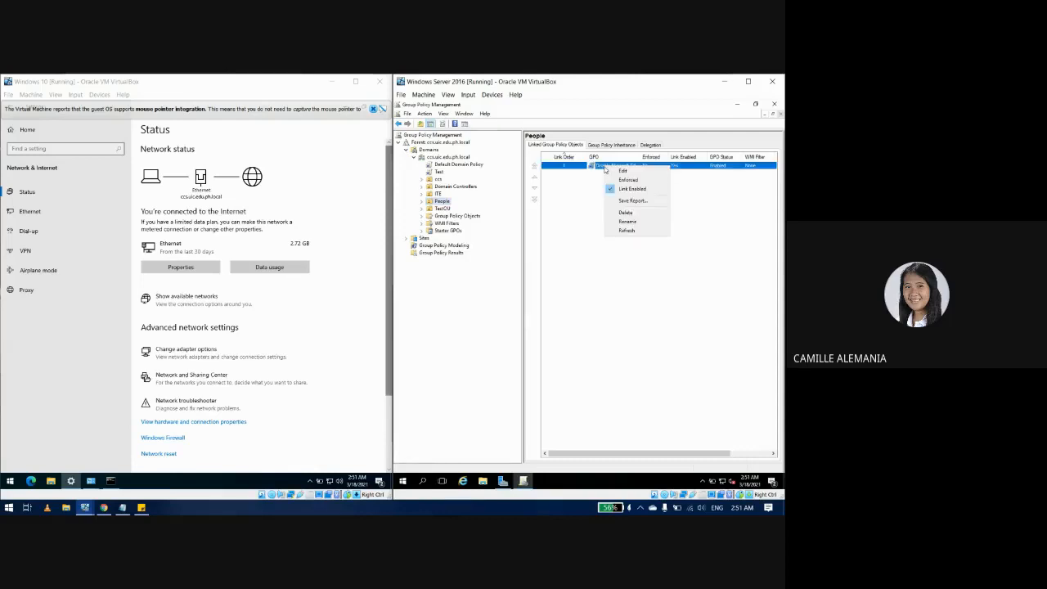
click(607, 172)
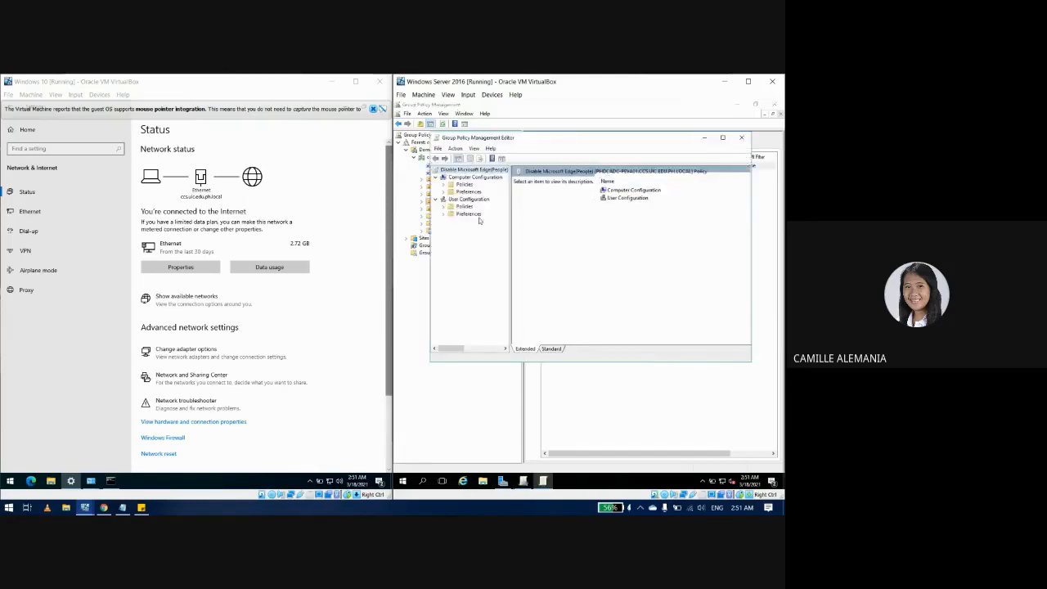
click(443, 200)
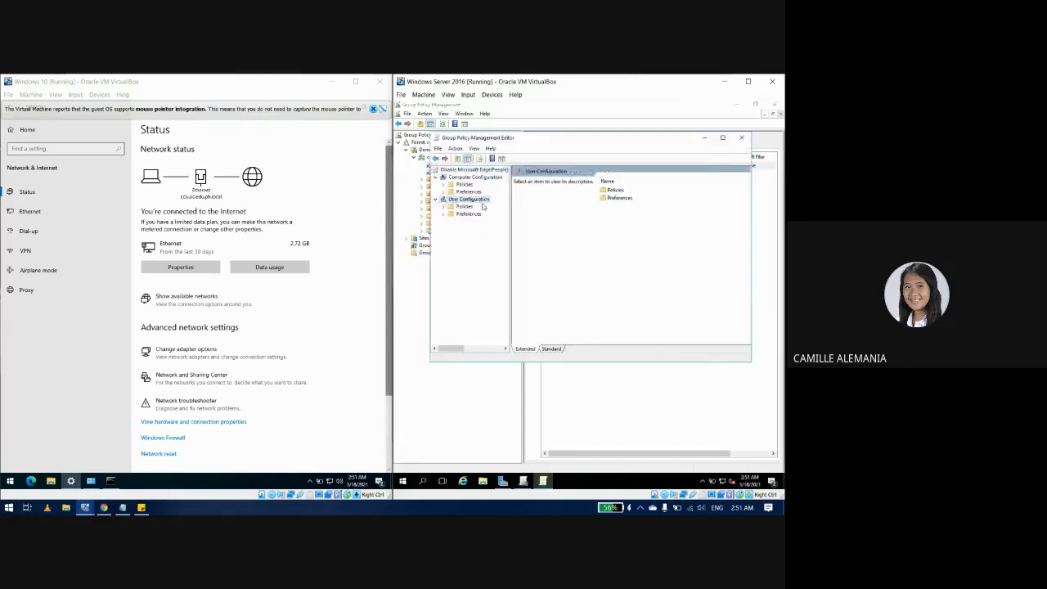
click(442, 206)
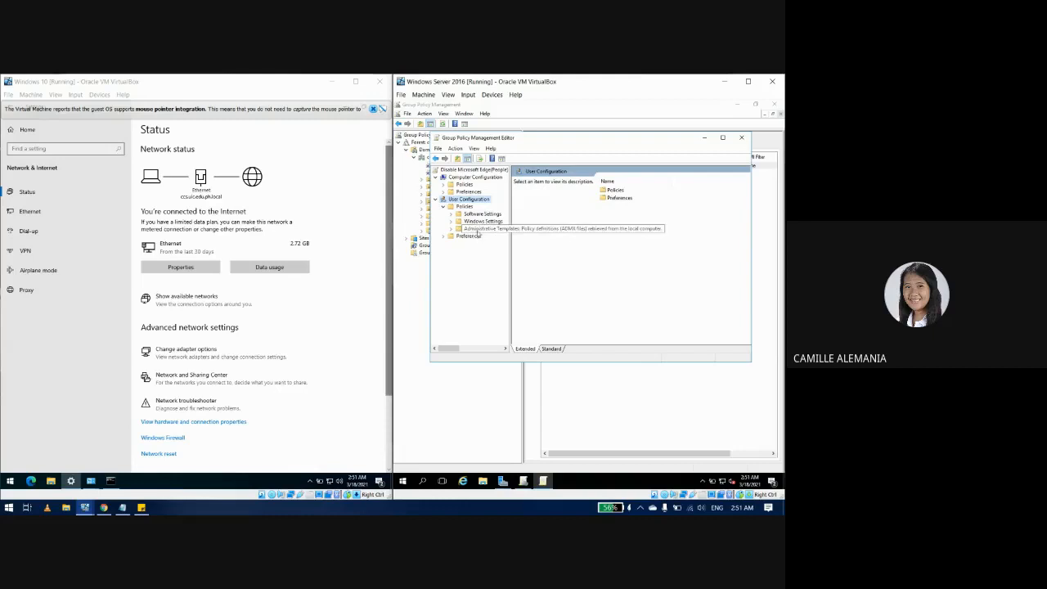
click(481, 230)
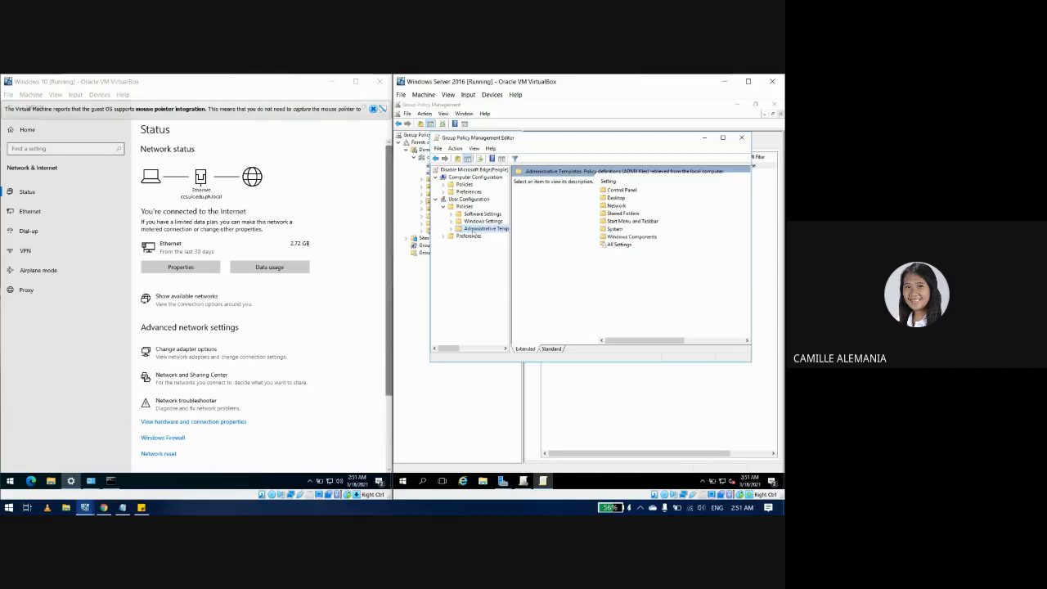
click(453, 231)
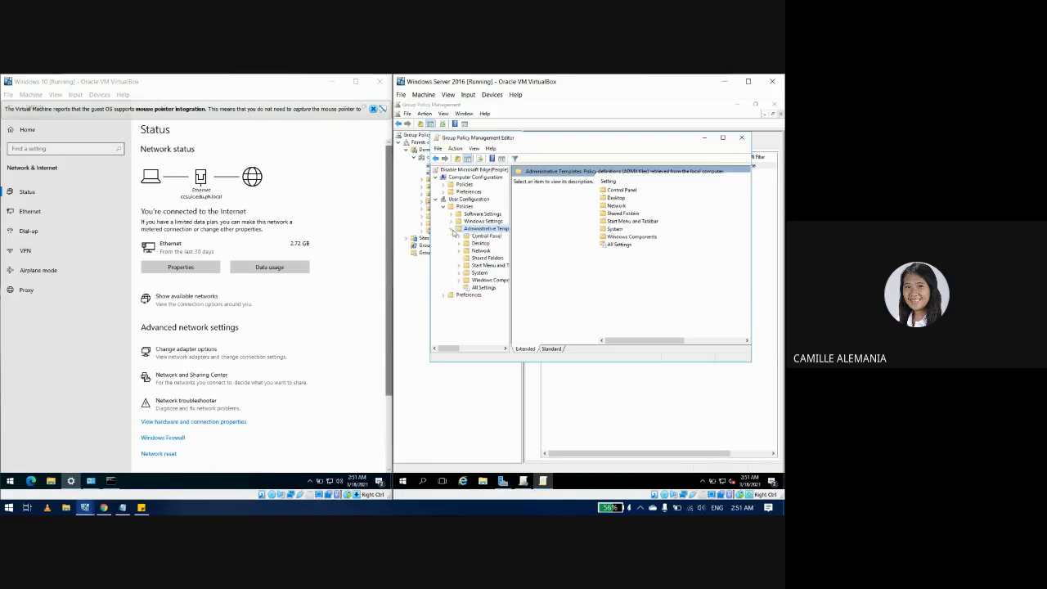
click(468, 274)
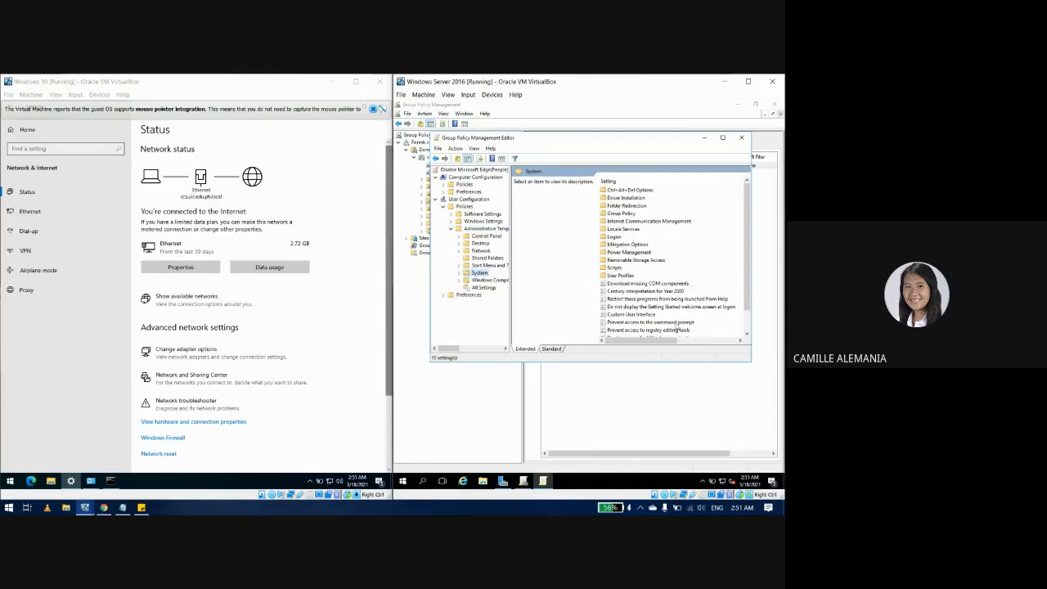
scroll(745, 278, down, 1)
scroll(746, 278, down, 2)
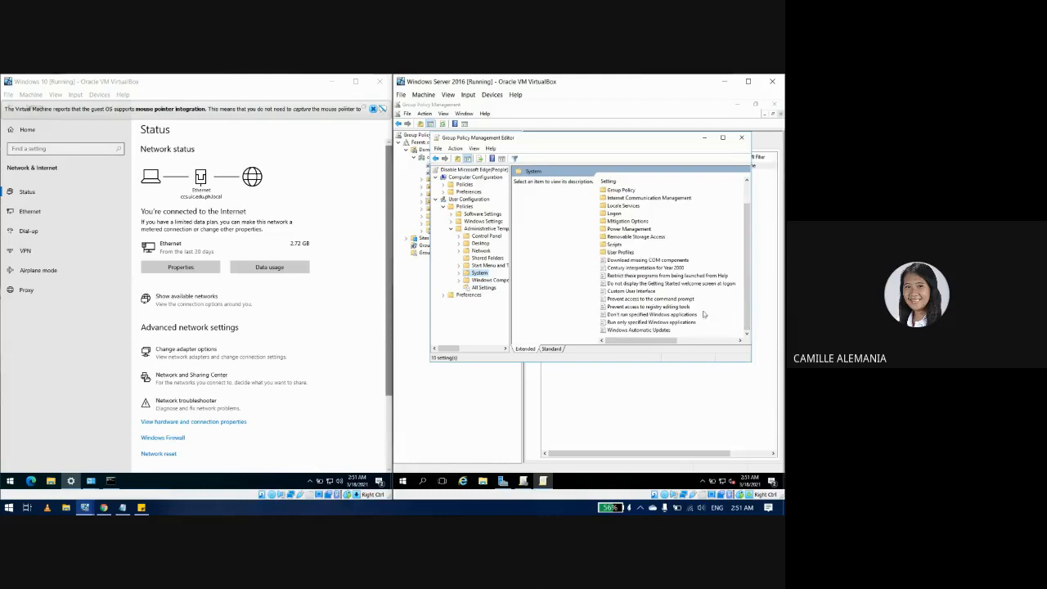
click(636, 319)
double_click(636, 316)
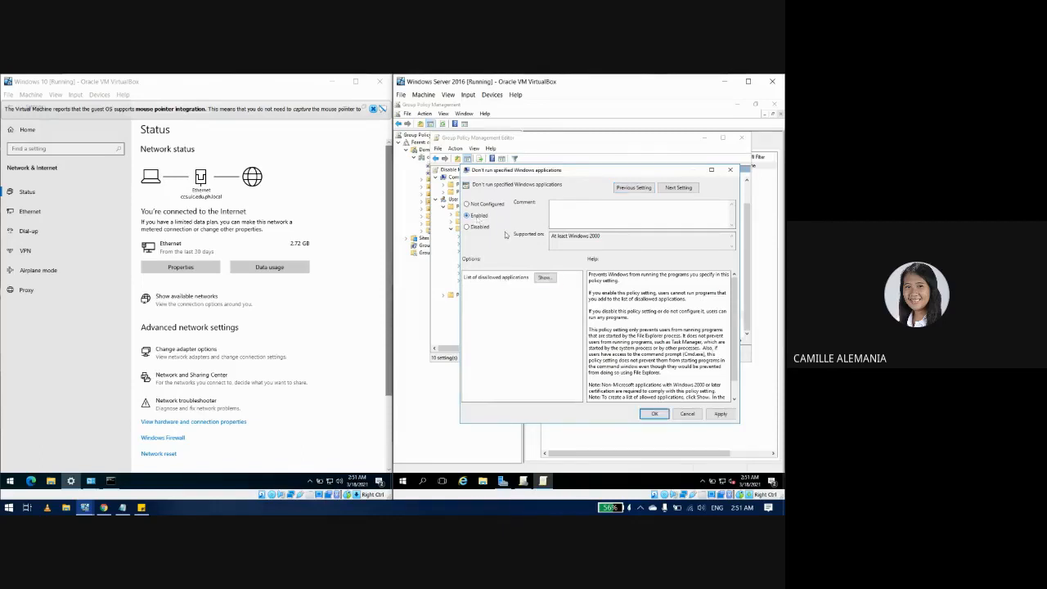
Step: Add msedge.exe to the disallowed applications list and apply the enabled policy
click(548, 278)
click(545, 221)
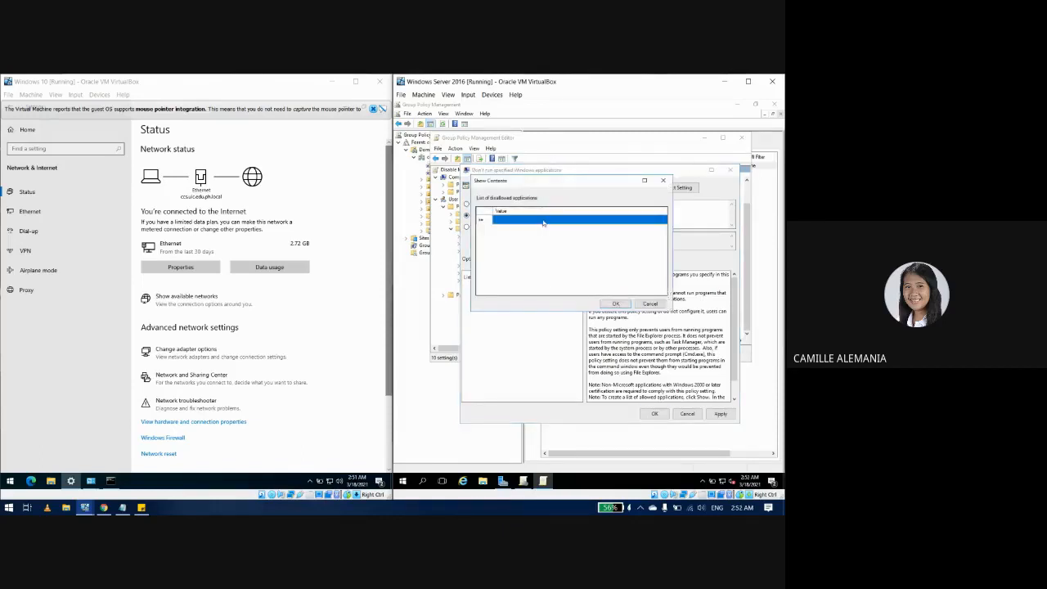
click(545, 221)
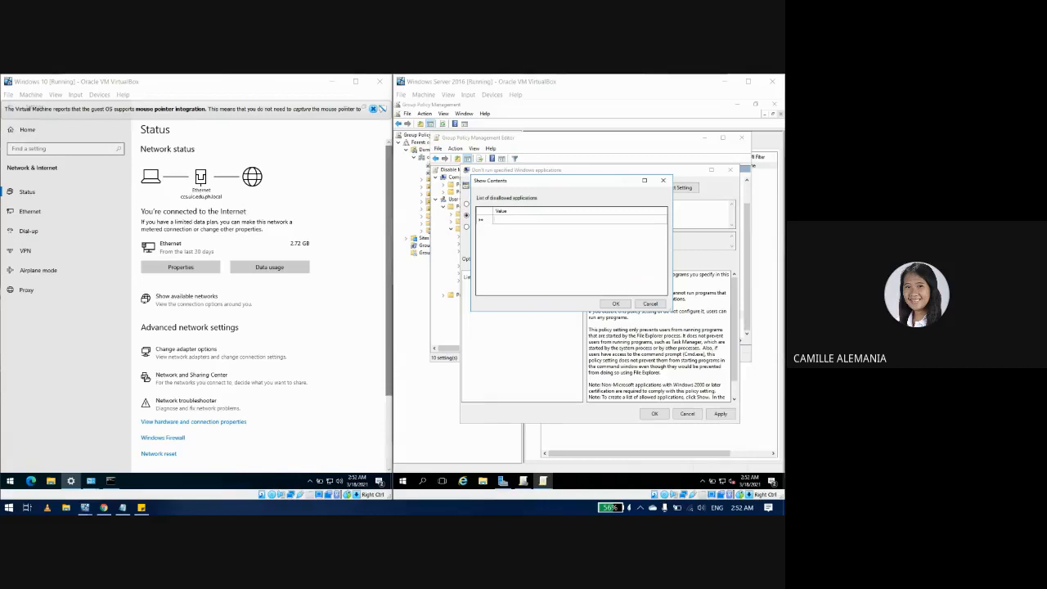
click(564, 219)
text(msedge.exe)
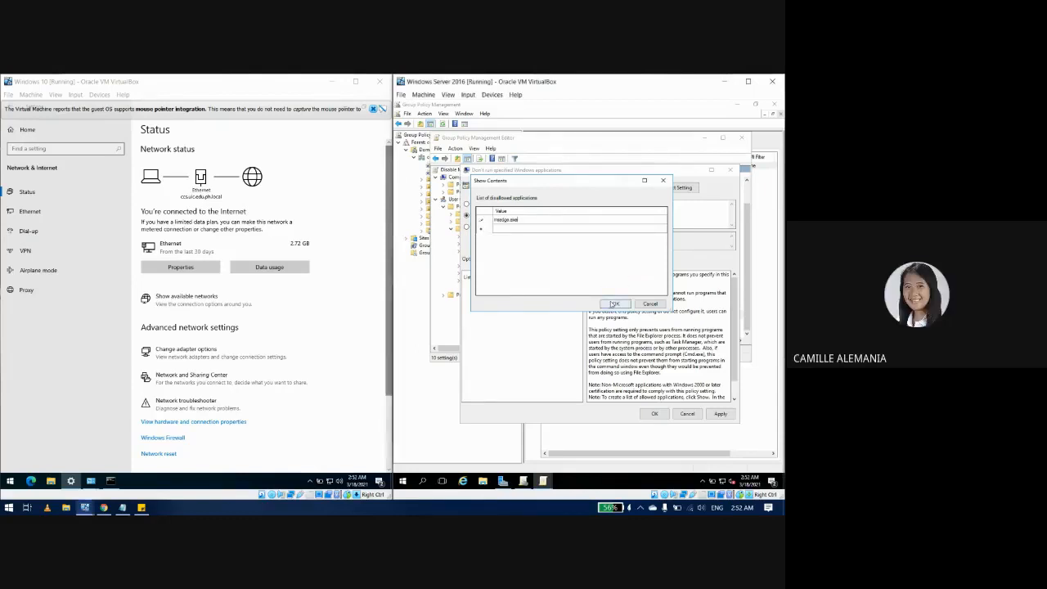
click(614, 305)
click(721, 414)
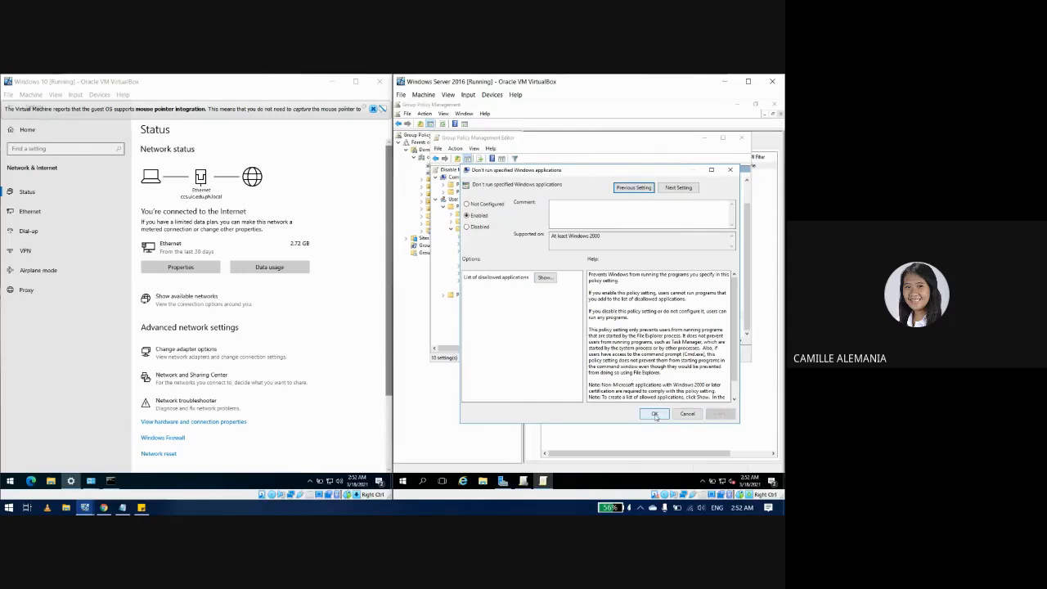
click(655, 414)
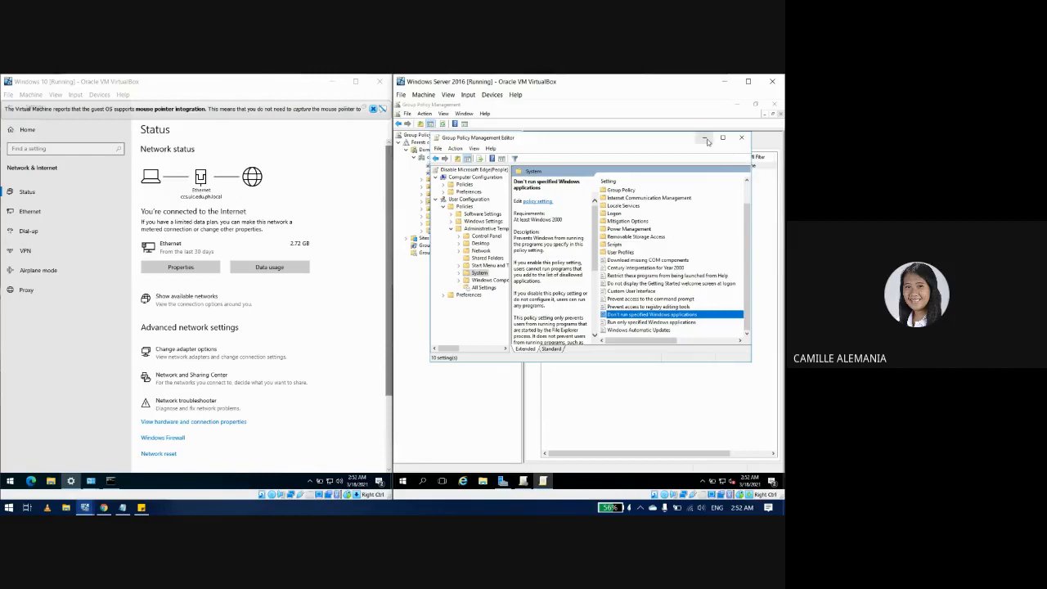
Step: Close the policy editor and review People's linked GPOs, inheritance and delegation tabs
click(741, 138)
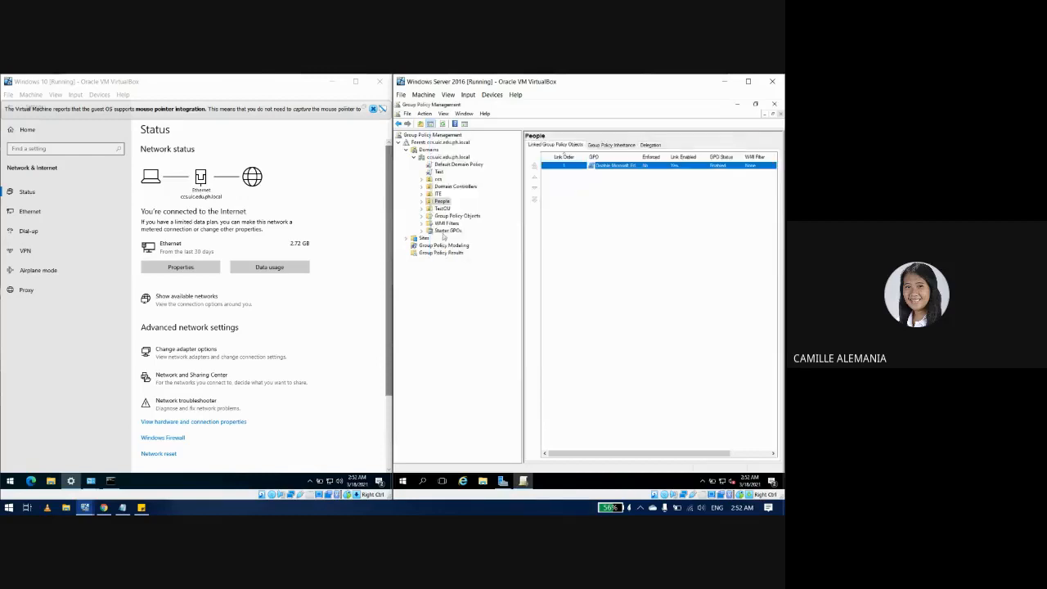
right_click(620, 167)
click(636, 169)
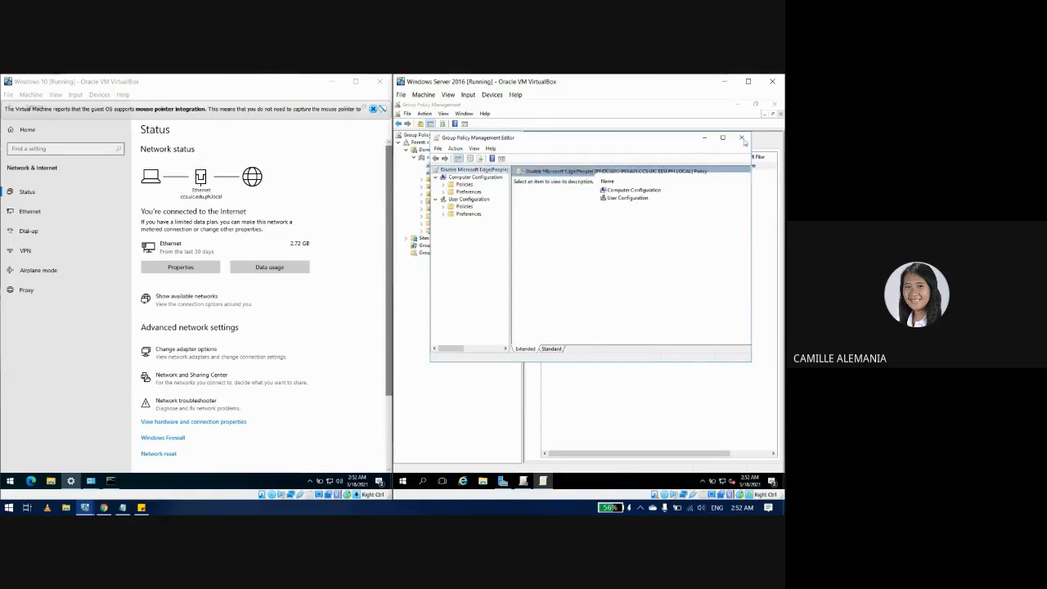
click(742, 138)
click(620, 166)
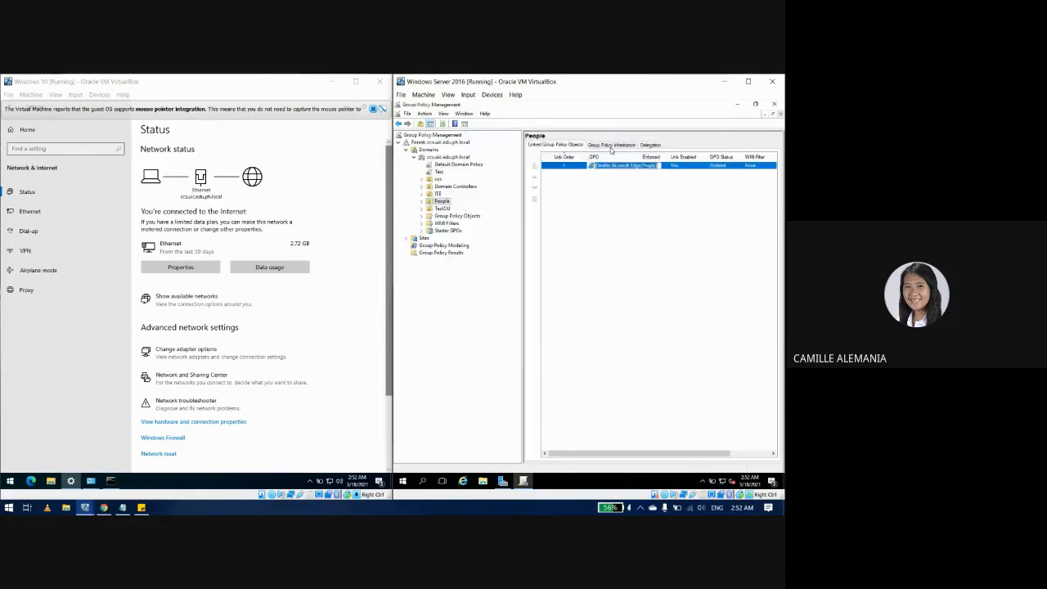
click(611, 145)
click(648, 145)
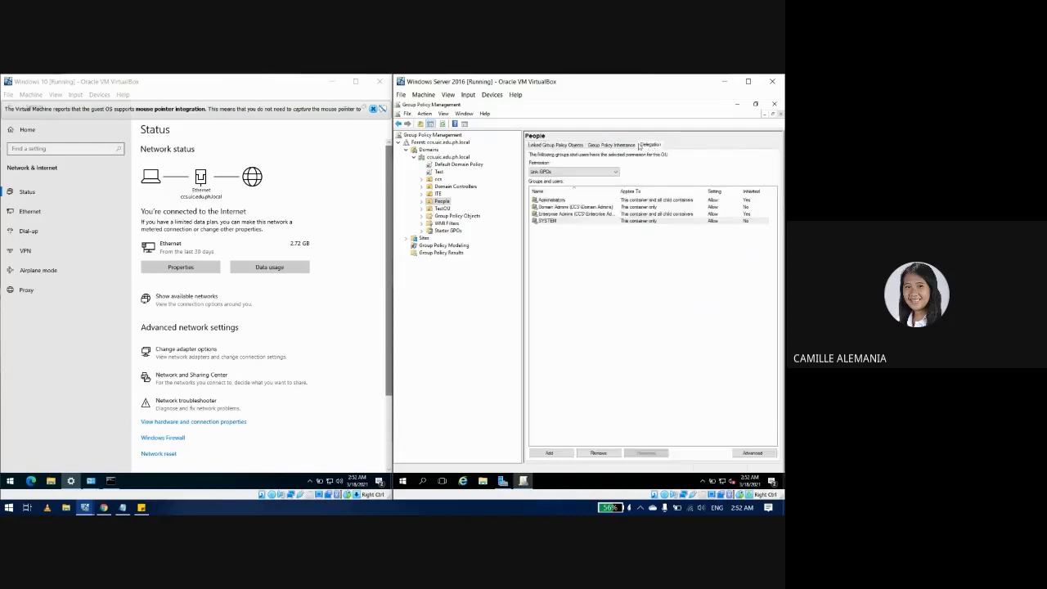
click(628, 147)
click(565, 146)
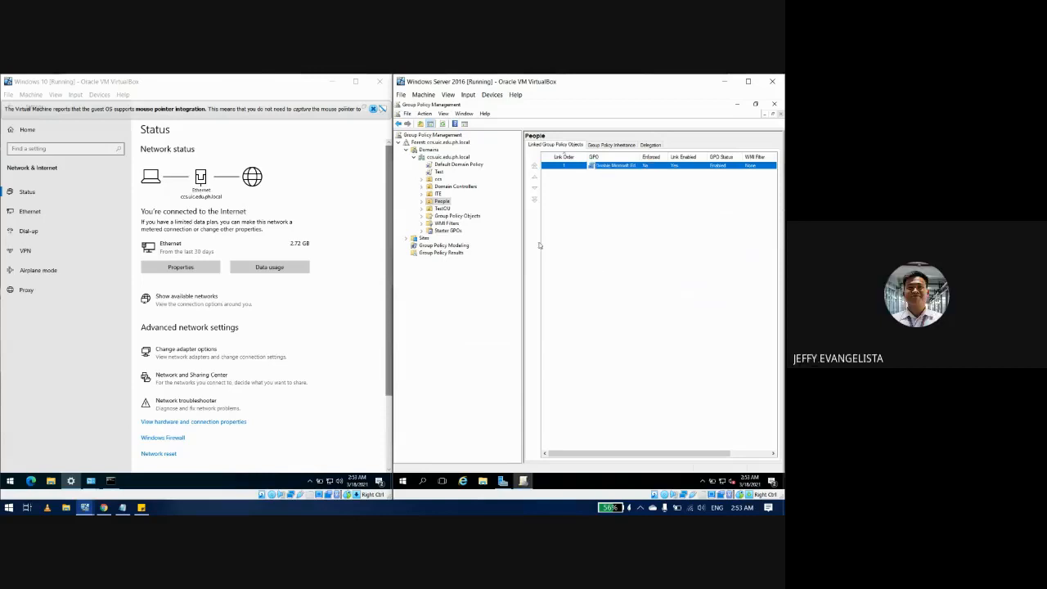
Step: Expand People, select the Disable Microsoft Edge(People) GPO and dismiss the warning to view its scope
click(422, 202)
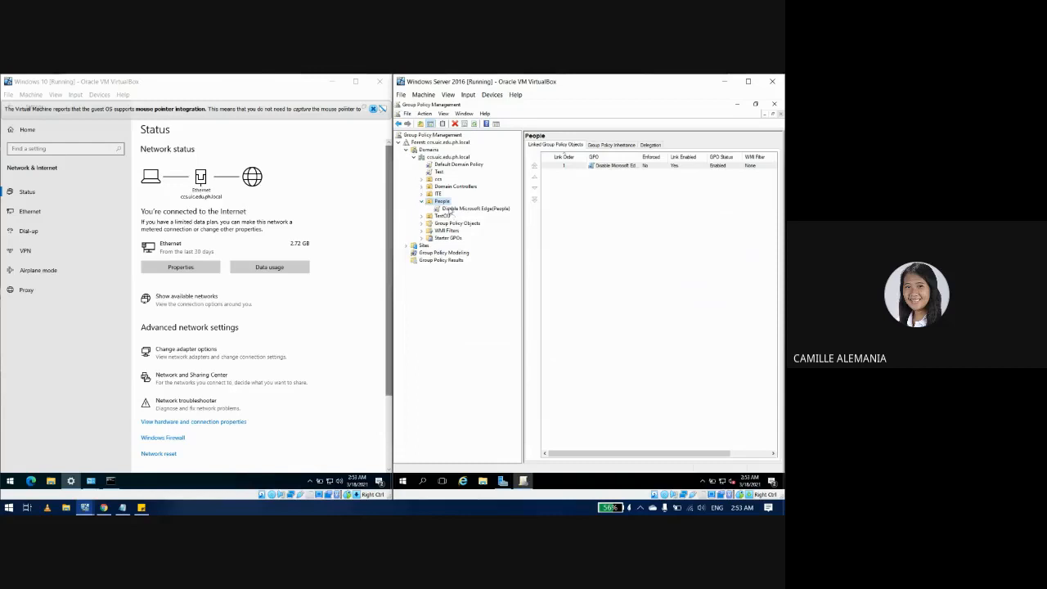
right_click(448, 210)
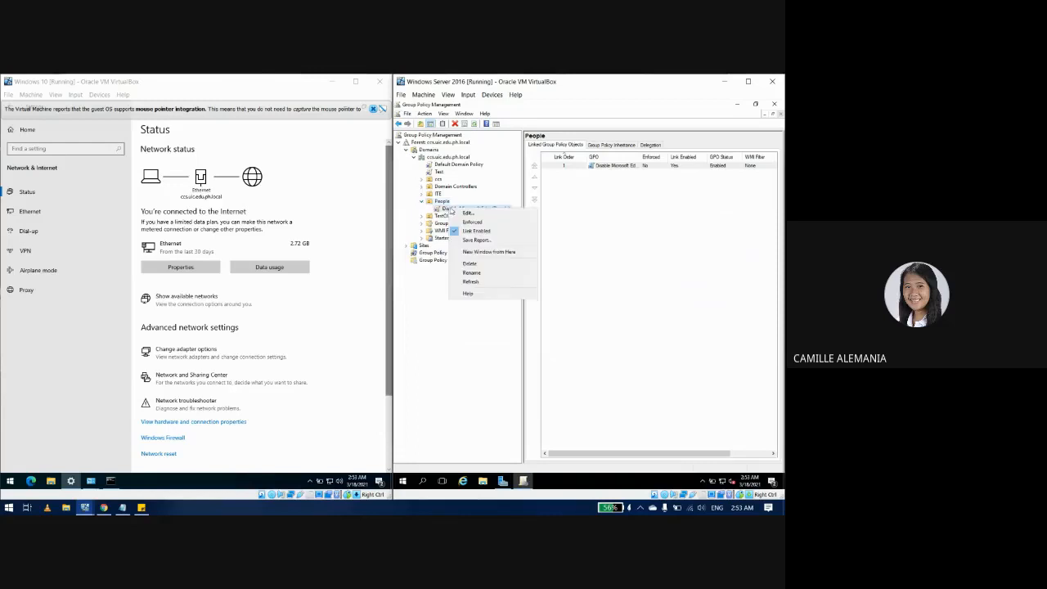
click(466, 213)
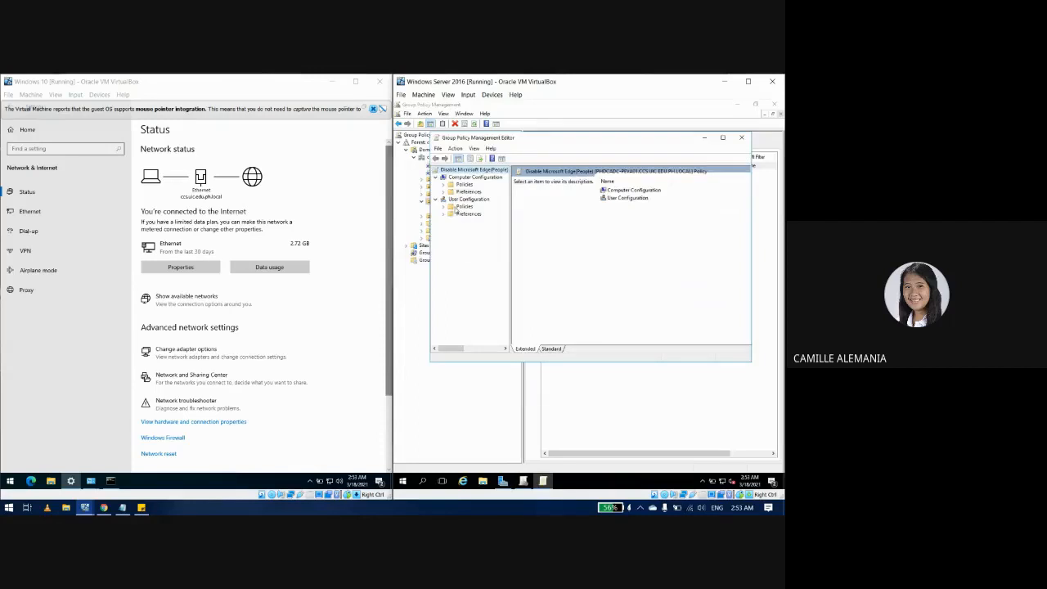
click(741, 138)
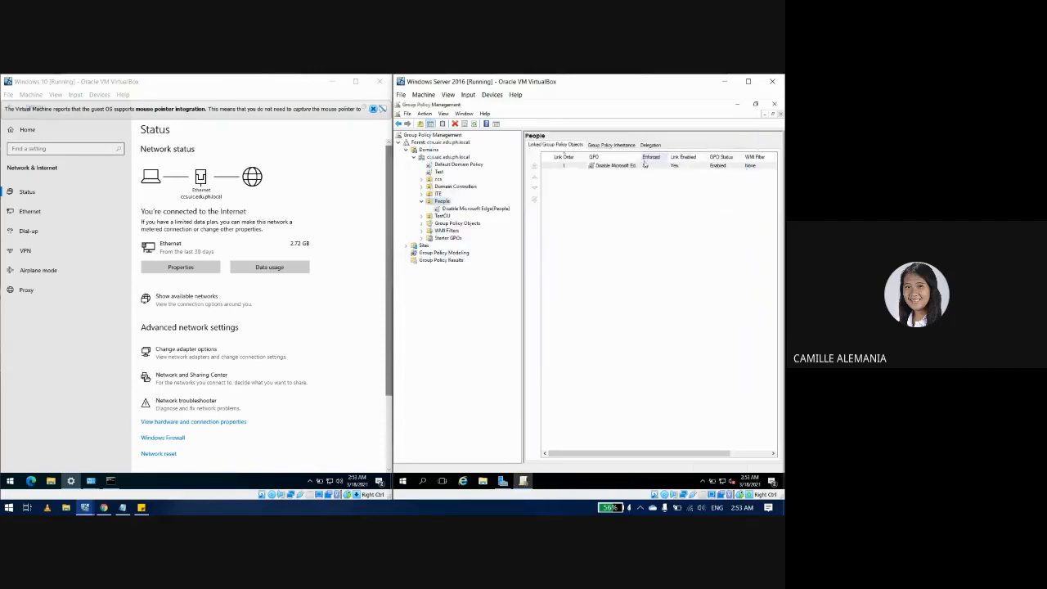
click(612, 145)
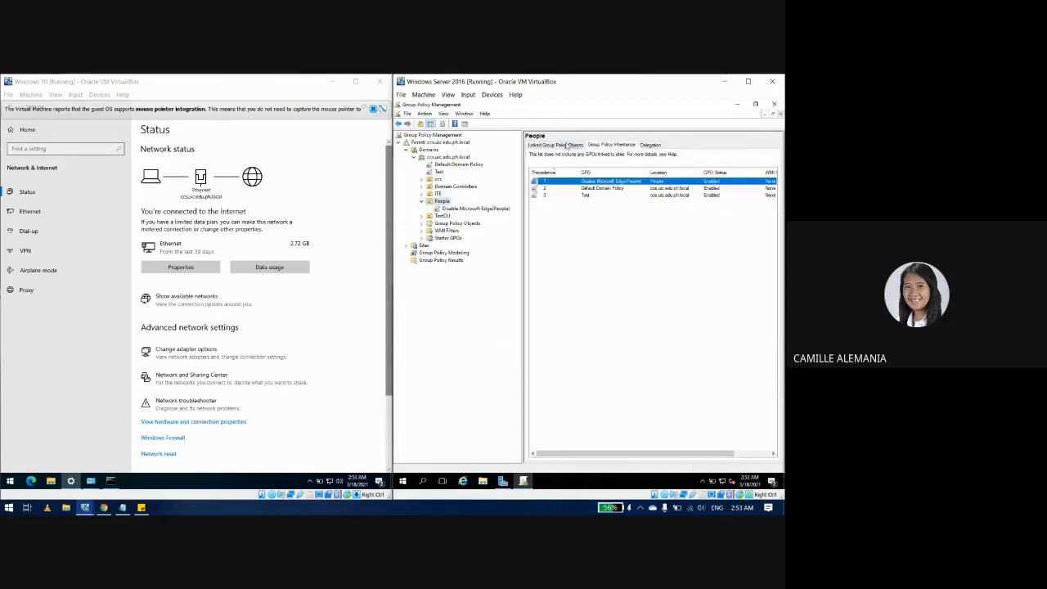
click(651, 145)
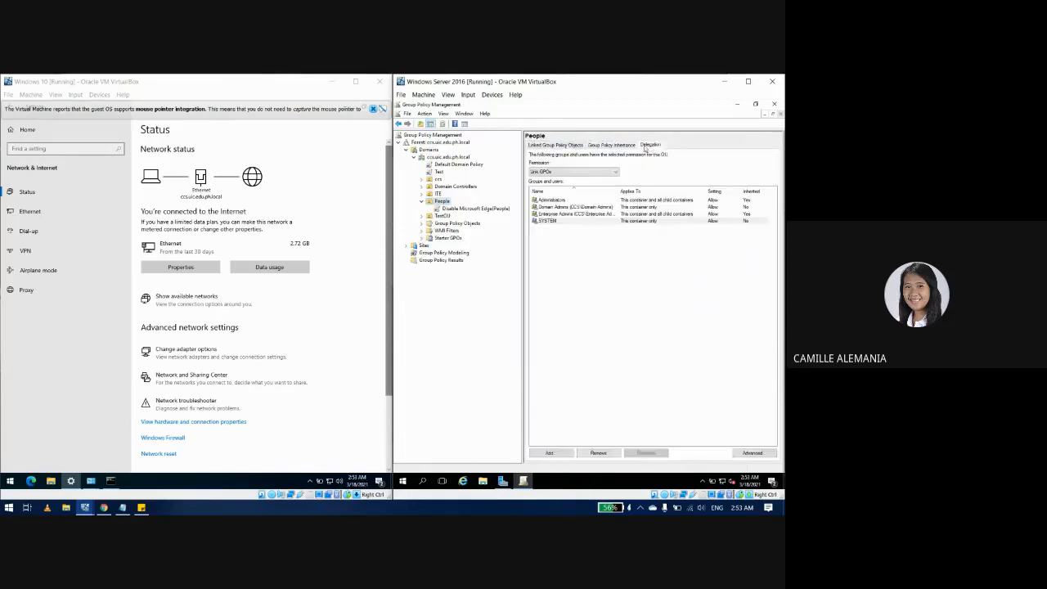
click(557, 145)
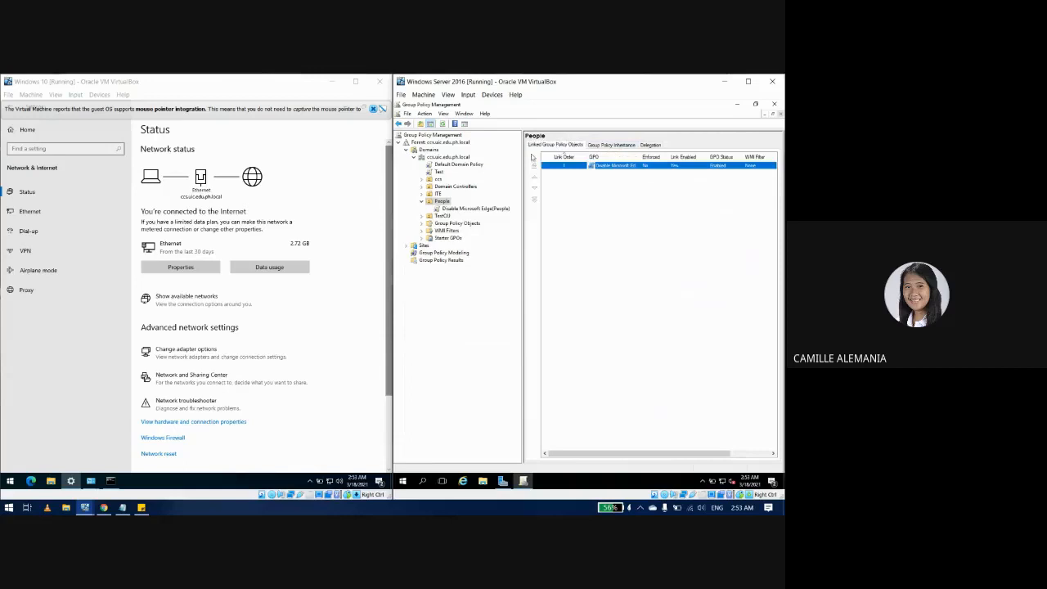
click(466, 210)
click(645, 307)
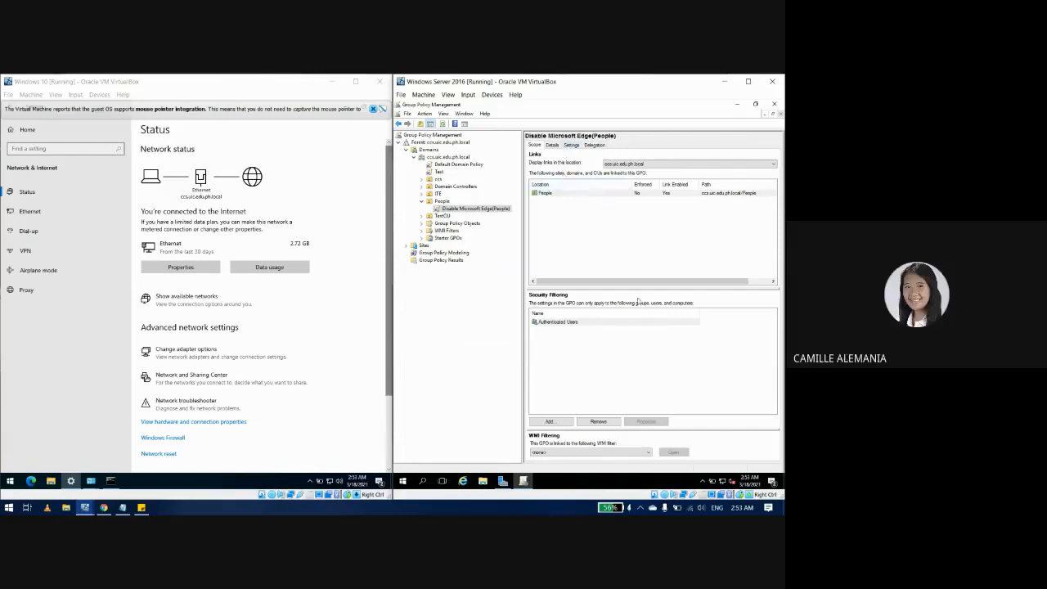
Step: Add the test domain user to the policy's security filtering, verifying the logon name first
click(592, 357)
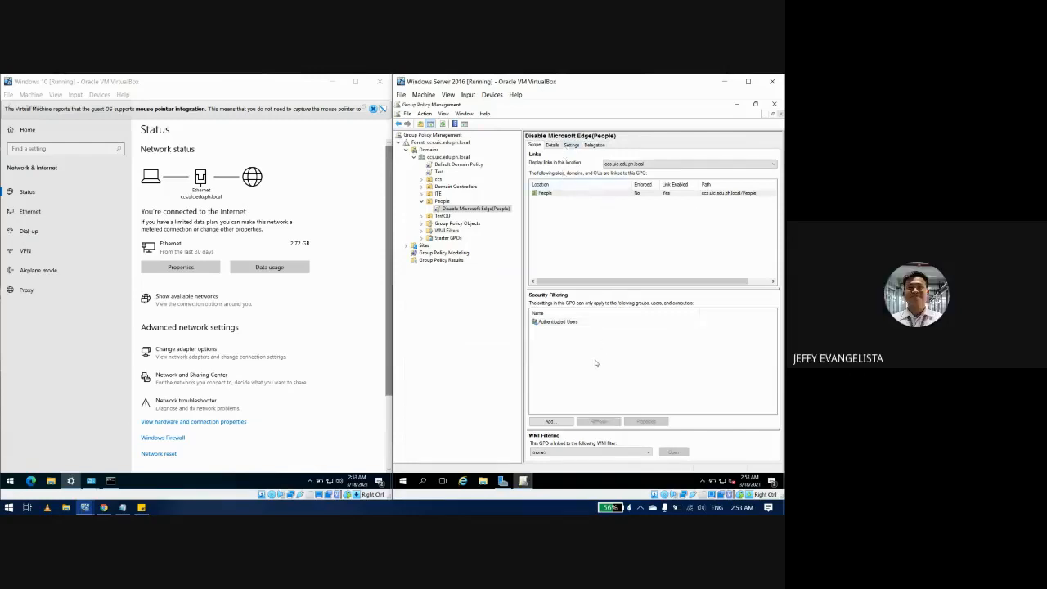
click(552, 422)
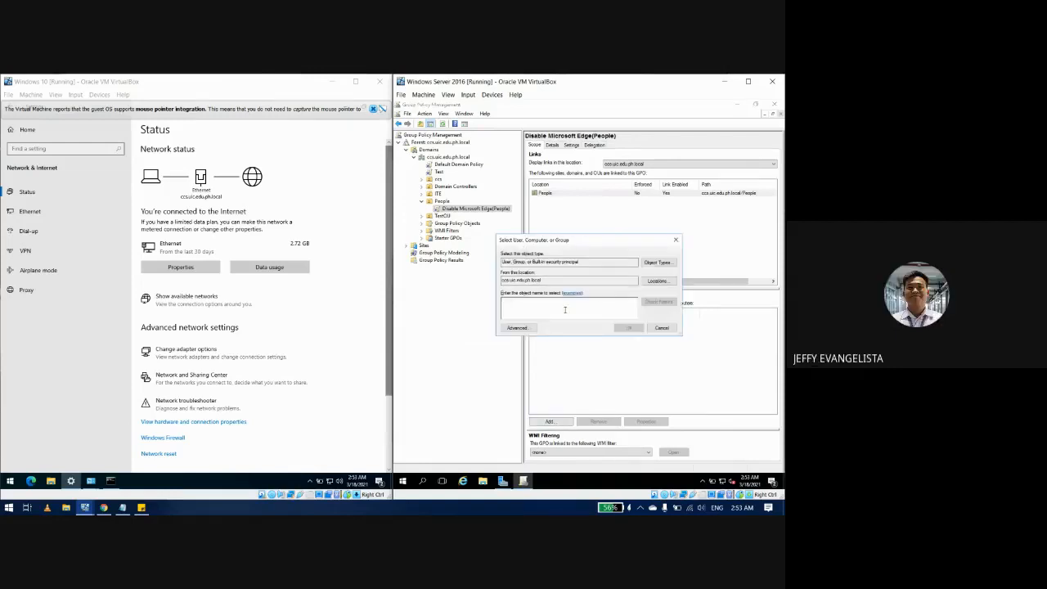
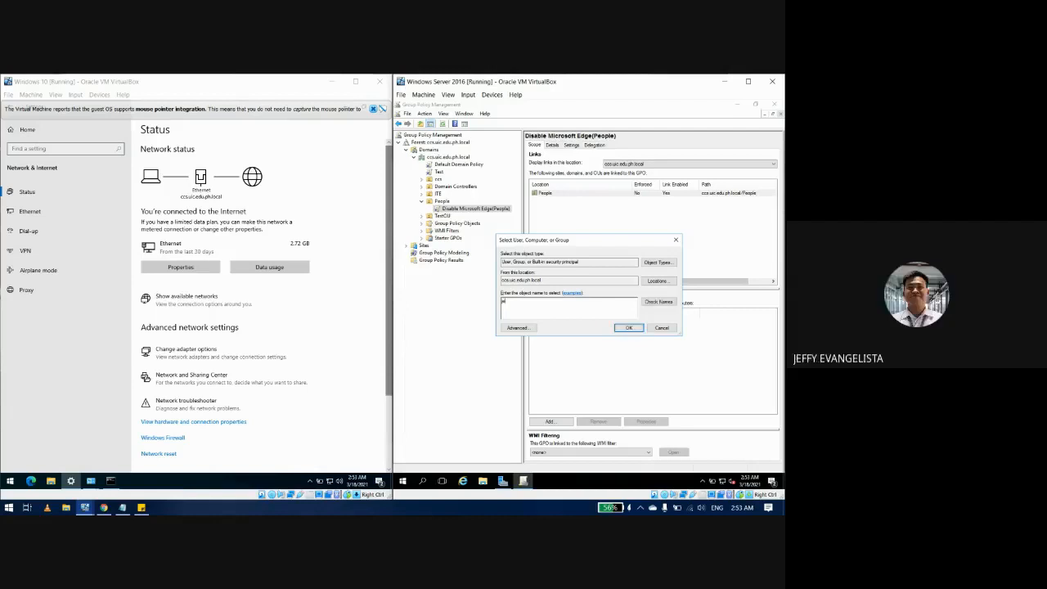
click(664, 303)
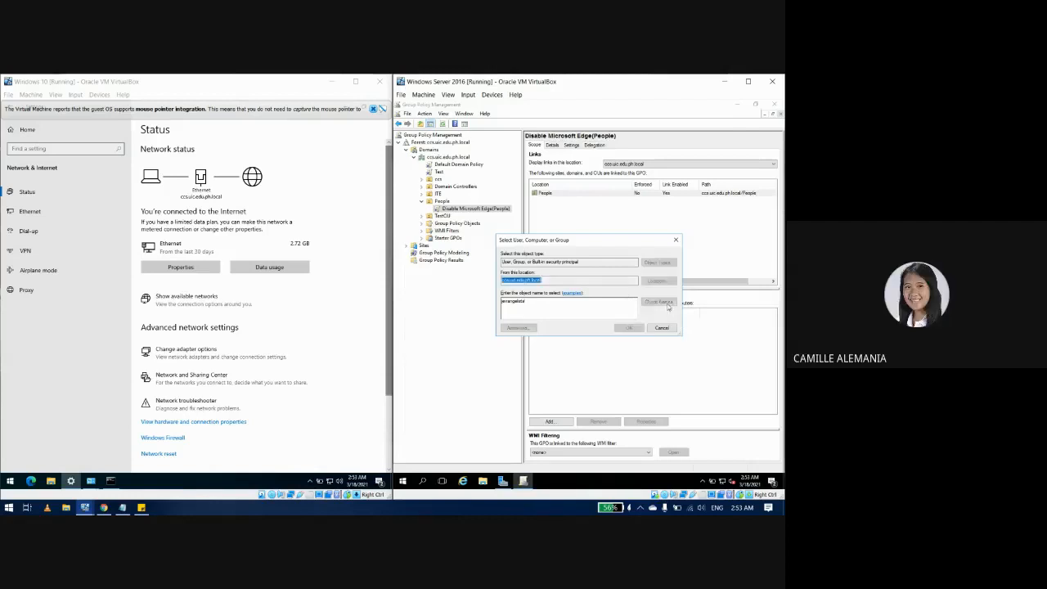
click(629, 328)
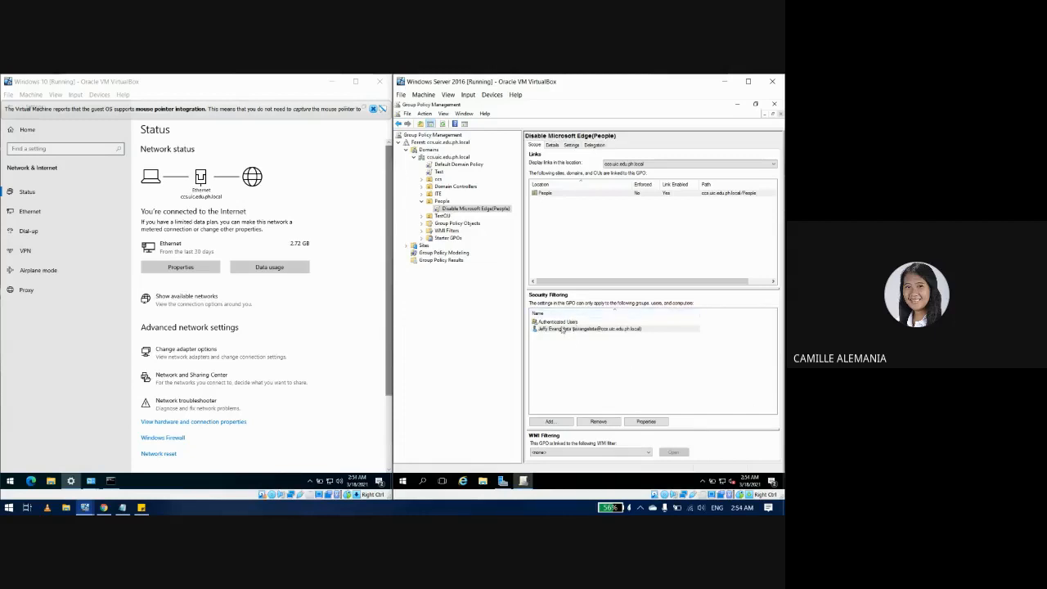
Step: Remove Authenticated Users from the security filter and confirm the permission warnings
click(559, 322)
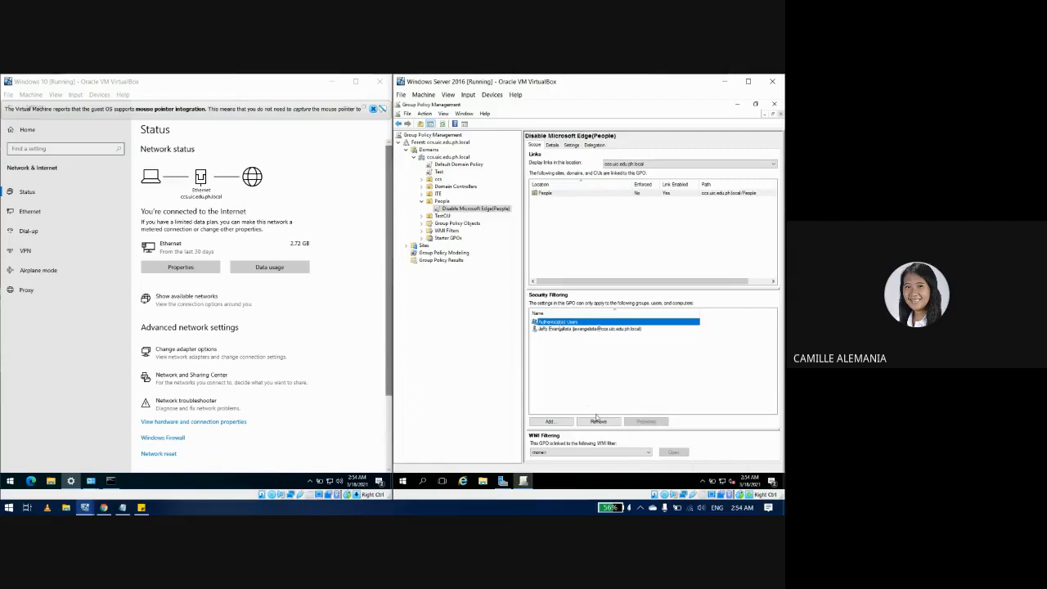
click(597, 421)
click(596, 309)
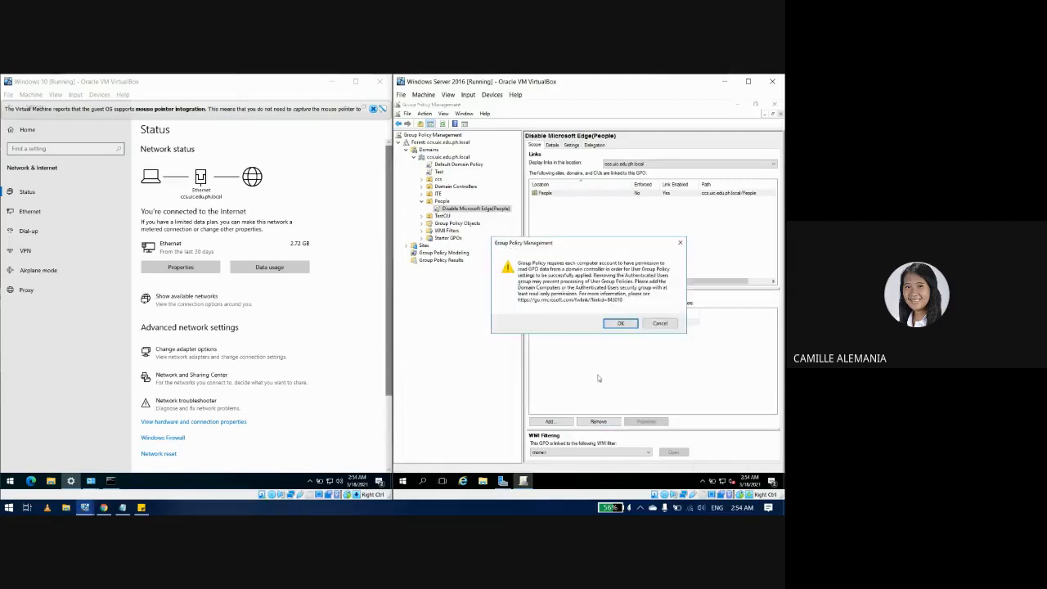
click(627, 326)
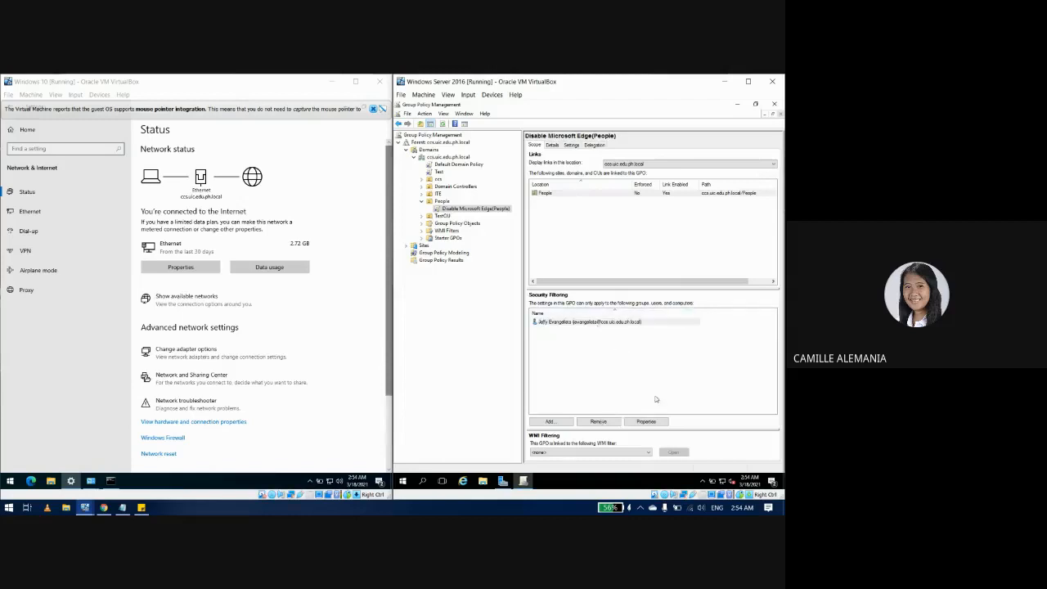
click(677, 345)
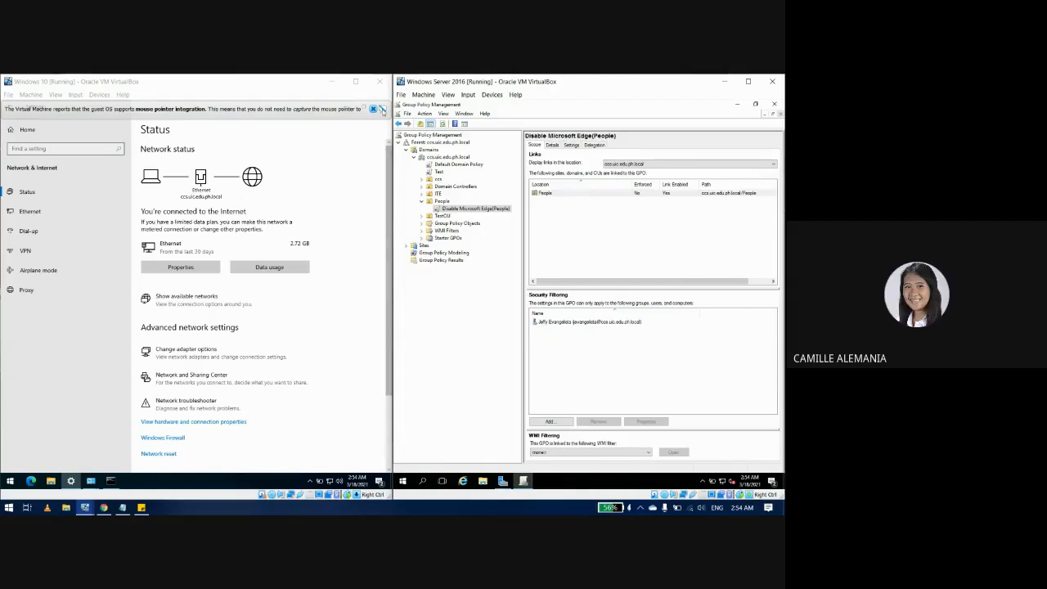
click(382, 108)
Step: Close Settings, Command Prompt and Network Connections, then sign out of the administrator session
click(382, 108)
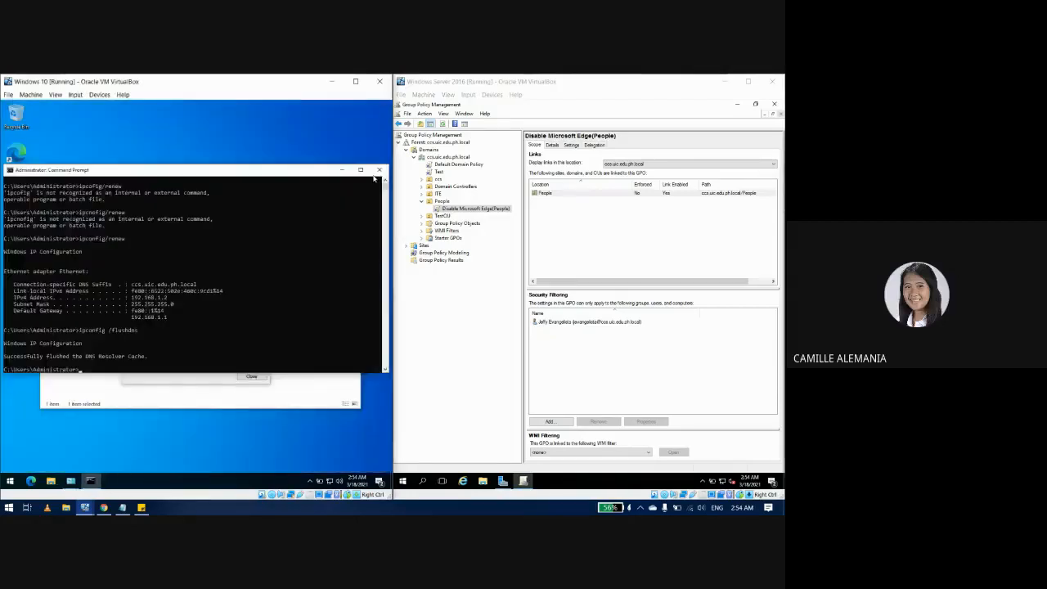
click(375, 170)
click(263, 206)
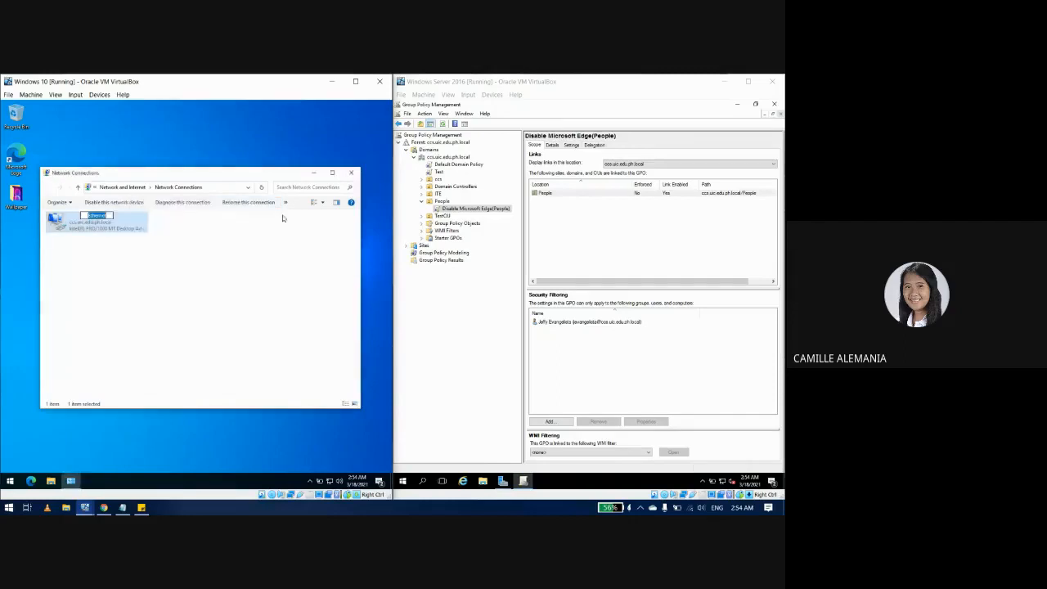
click(350, 173)
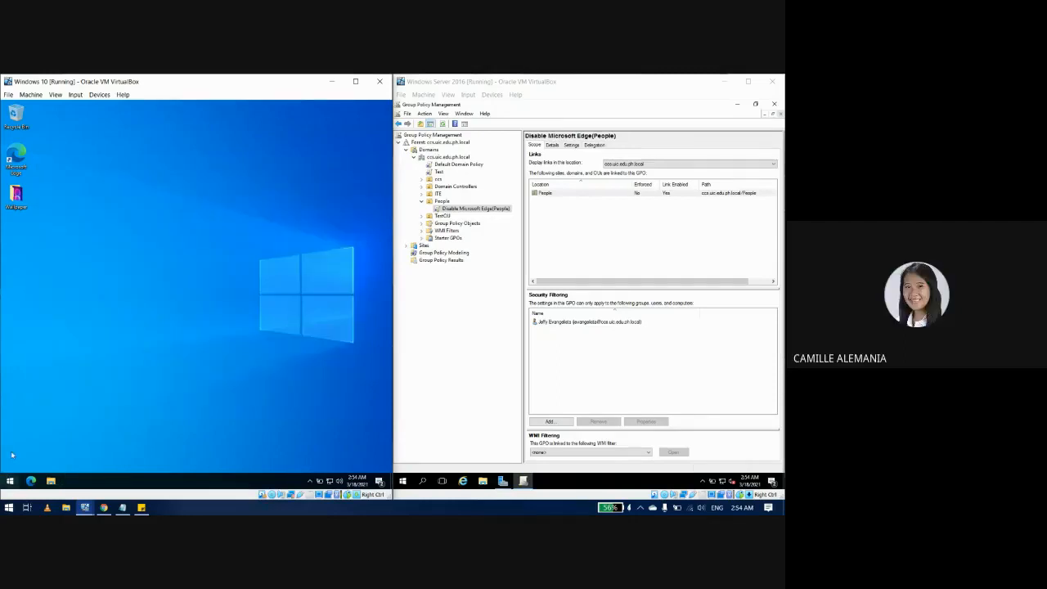
click(10, 480)
click(10, 390)
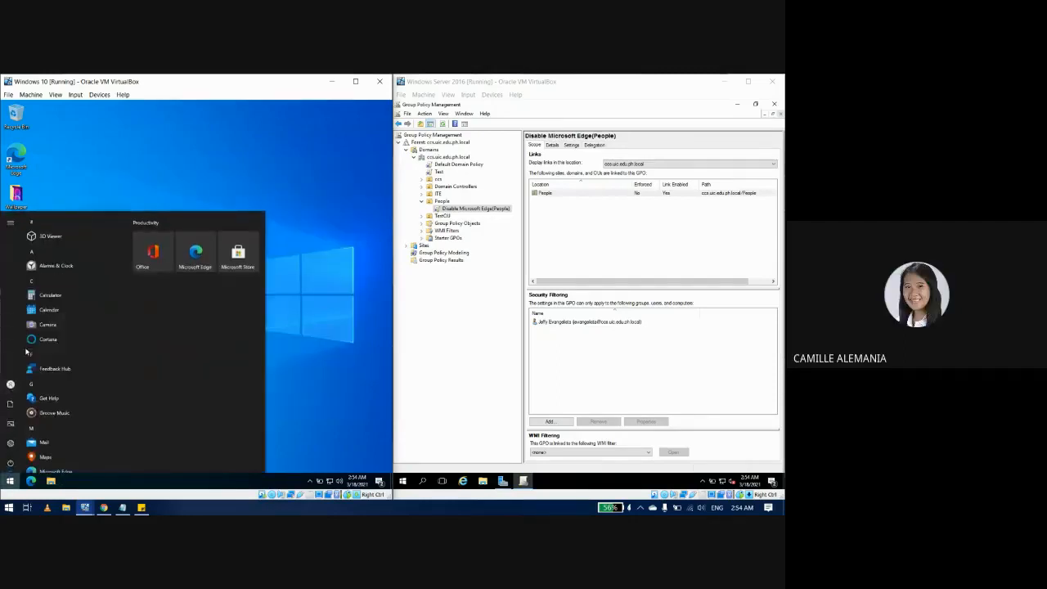
click(49, 354)
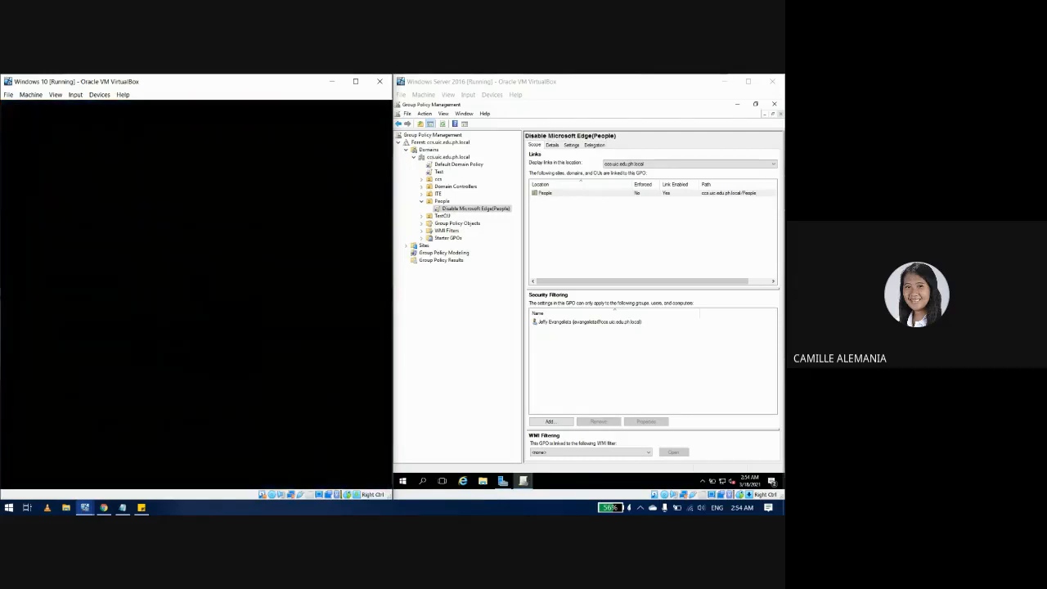
Step: Sign in through Other user with the filtered domain user's logon name and password
click(176, 298)
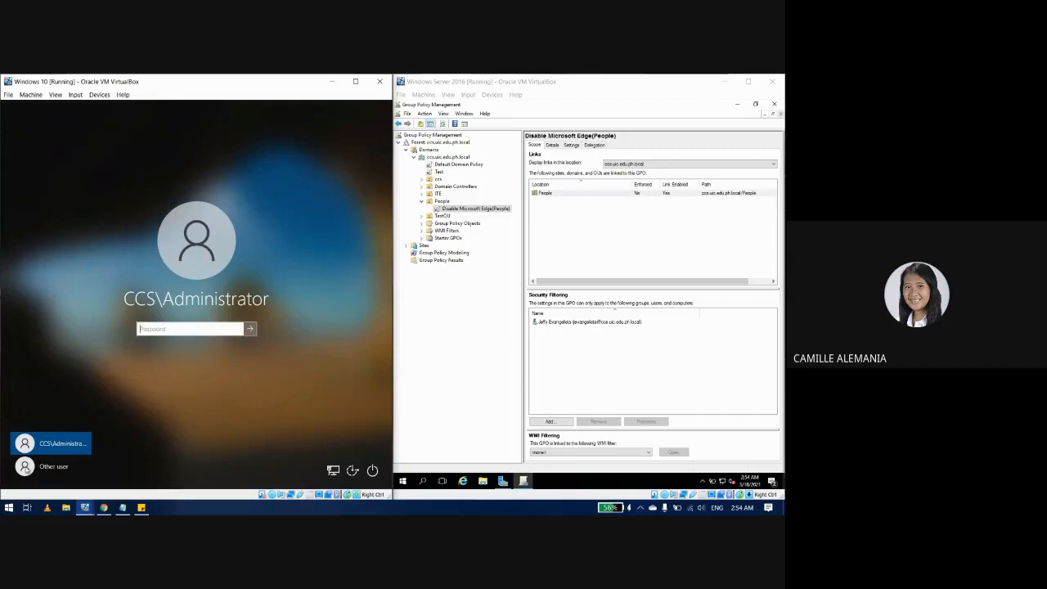
click(41, 466)
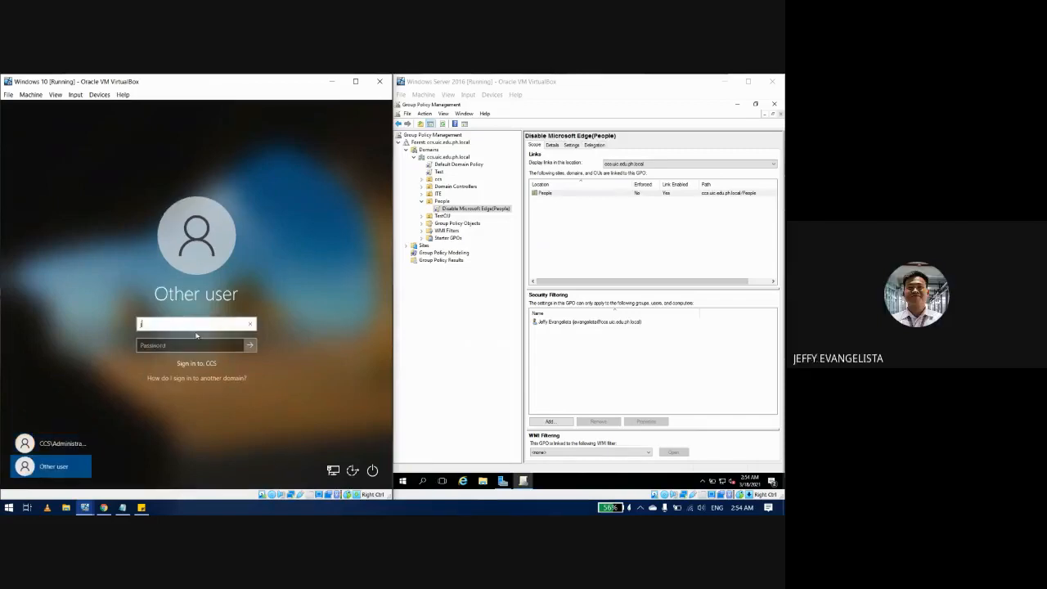
key(Tab)
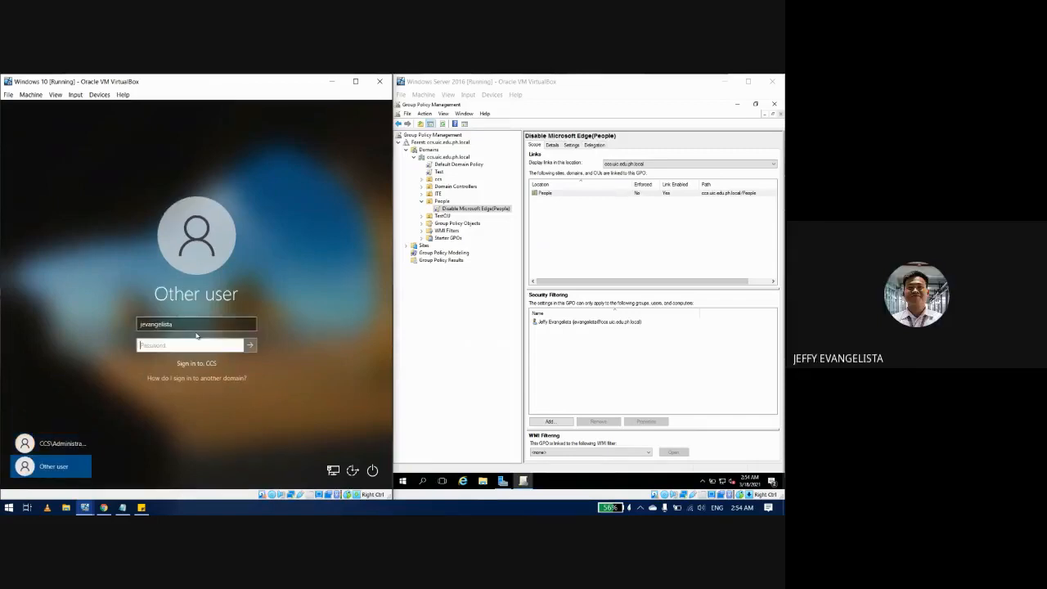
text(**********)
key(Return)
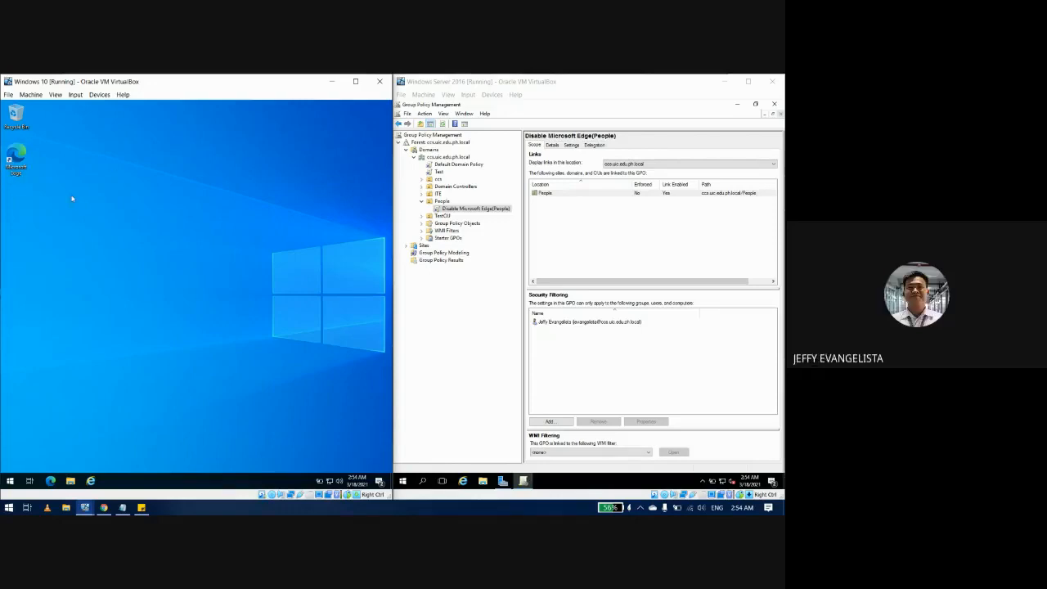
Step: Start Microsoft Edge from the desktop shortcut as the test user and nudge its window into place
double_click(14, 172)
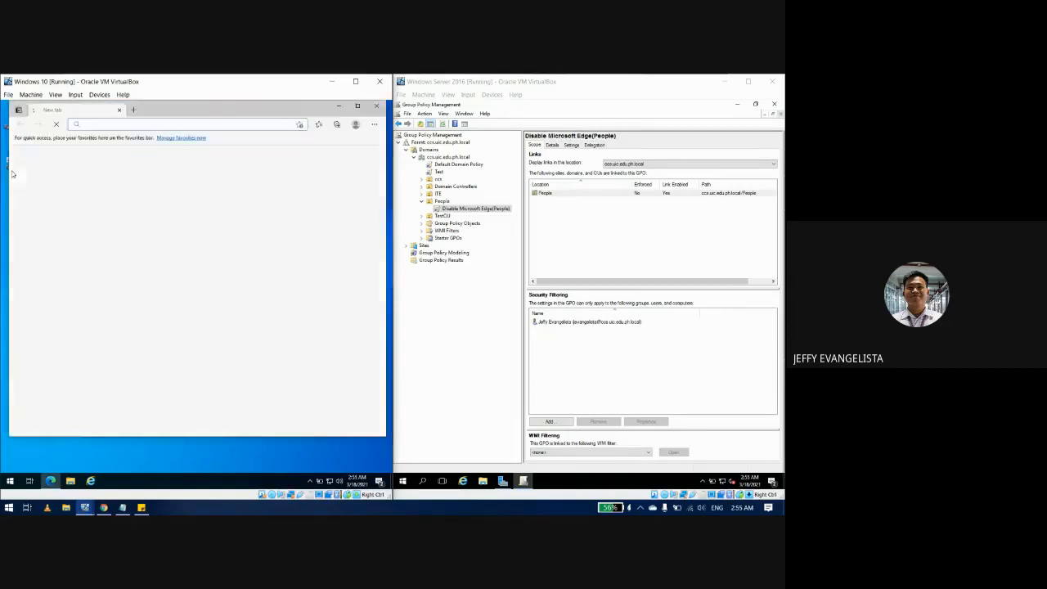
drag(198, 112, 195, 133)
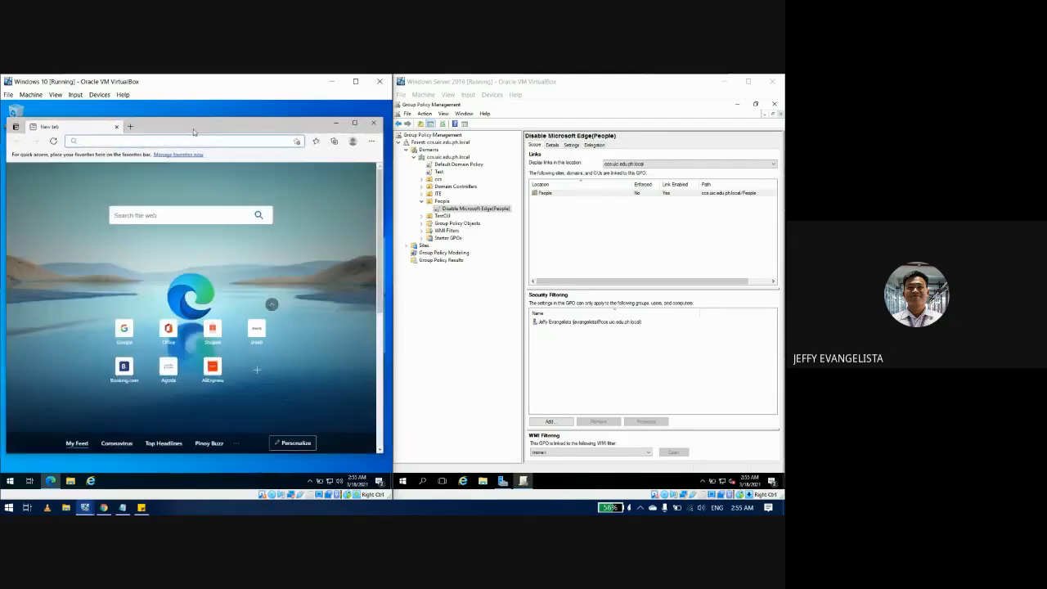
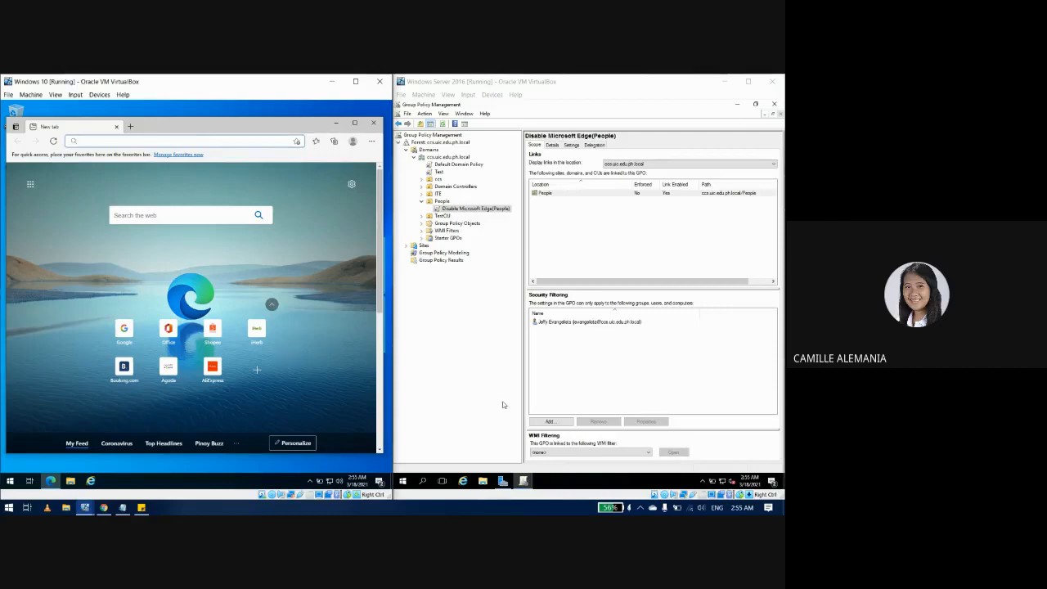
Step: Launch Command Prompt via the Start search for cmd and run gpupdate /force
click(10, 481)
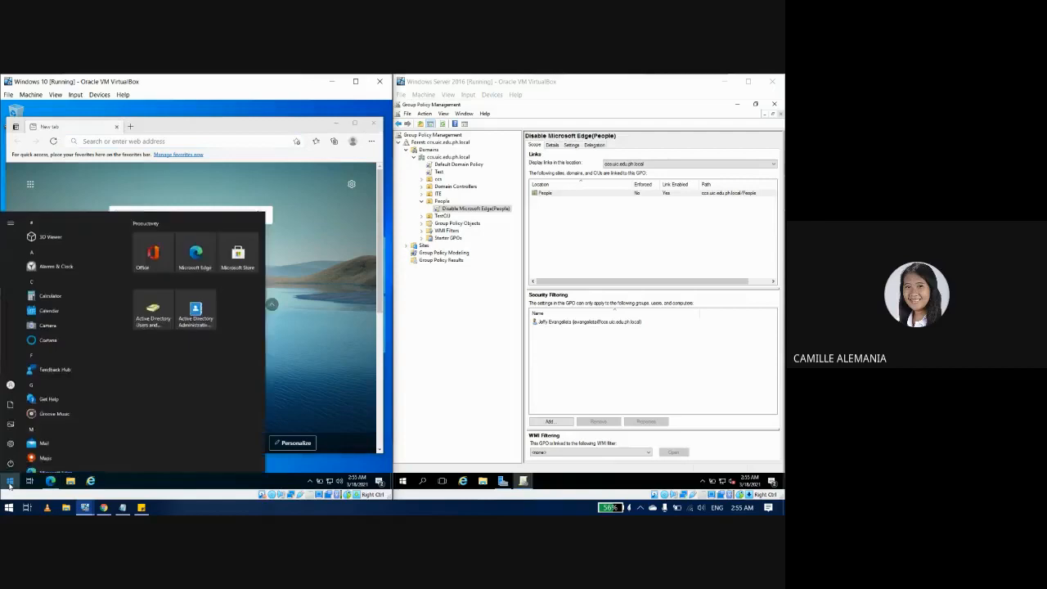
text(cmd)
key(Return)
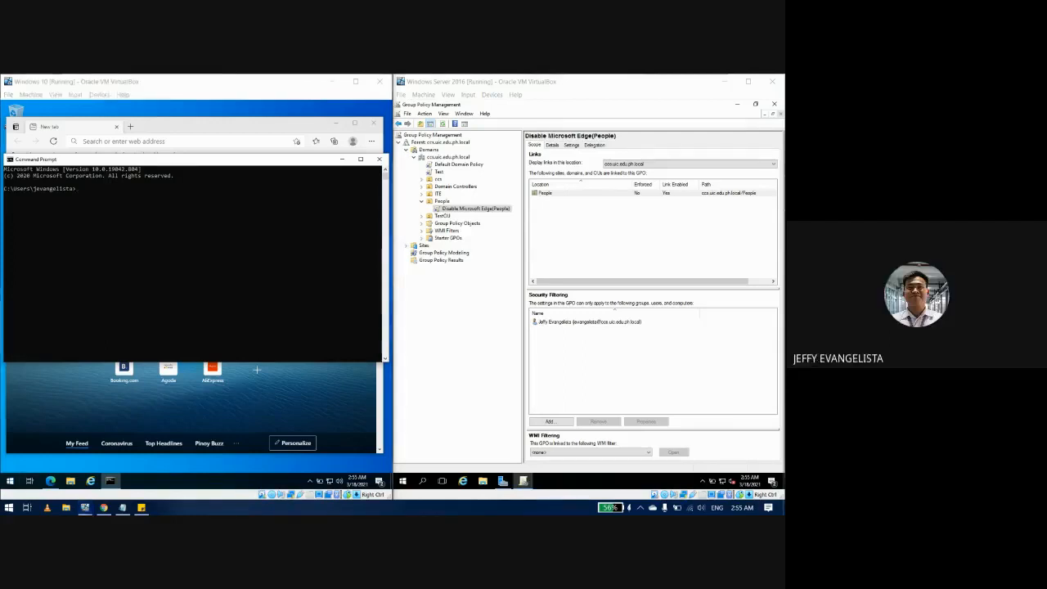
click(137, 257)
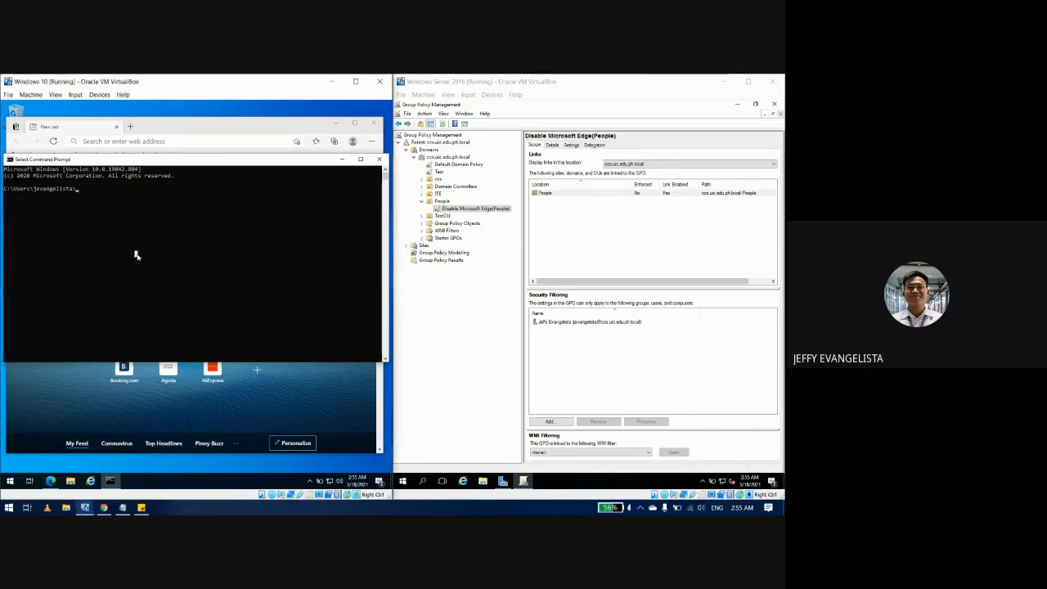
text(gpupdate /force)
key(Return)
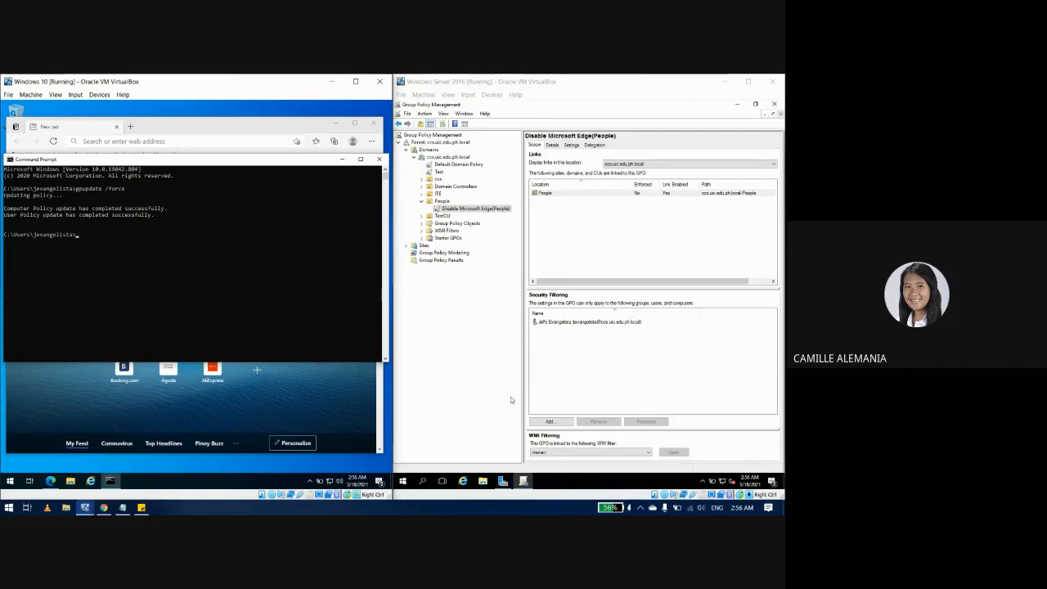
Step: Close Edge, relaunch it from the taskbar to test it, then close it again
click(135, 420)
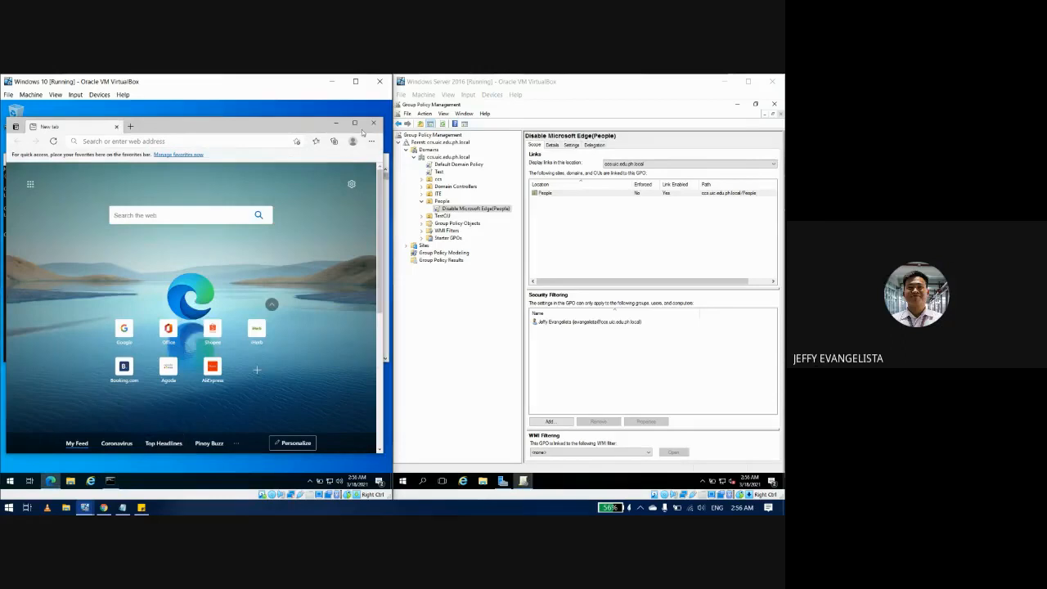
click(373, 123)
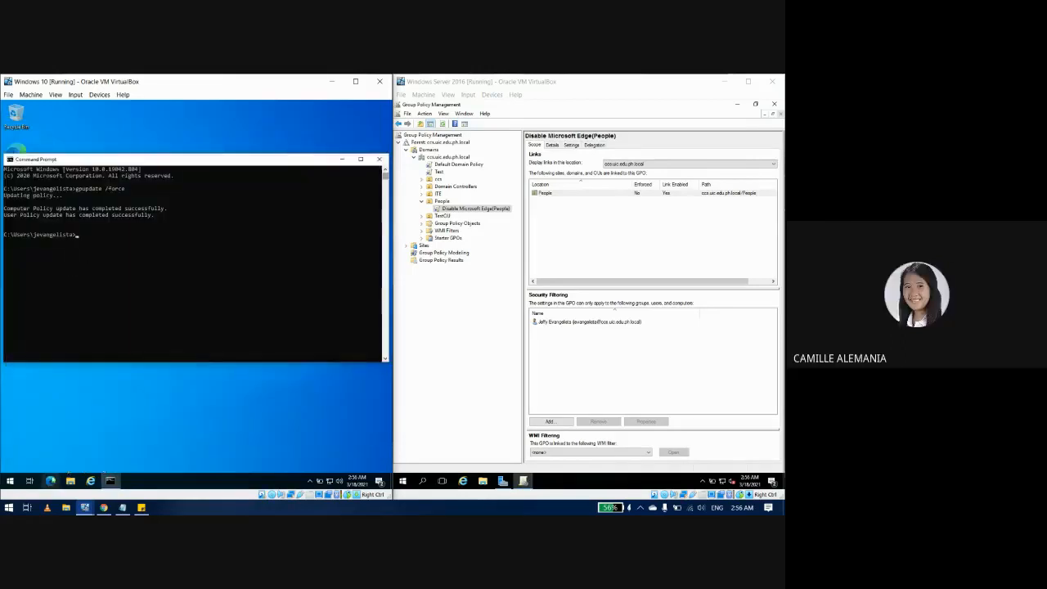
click(51, 481)
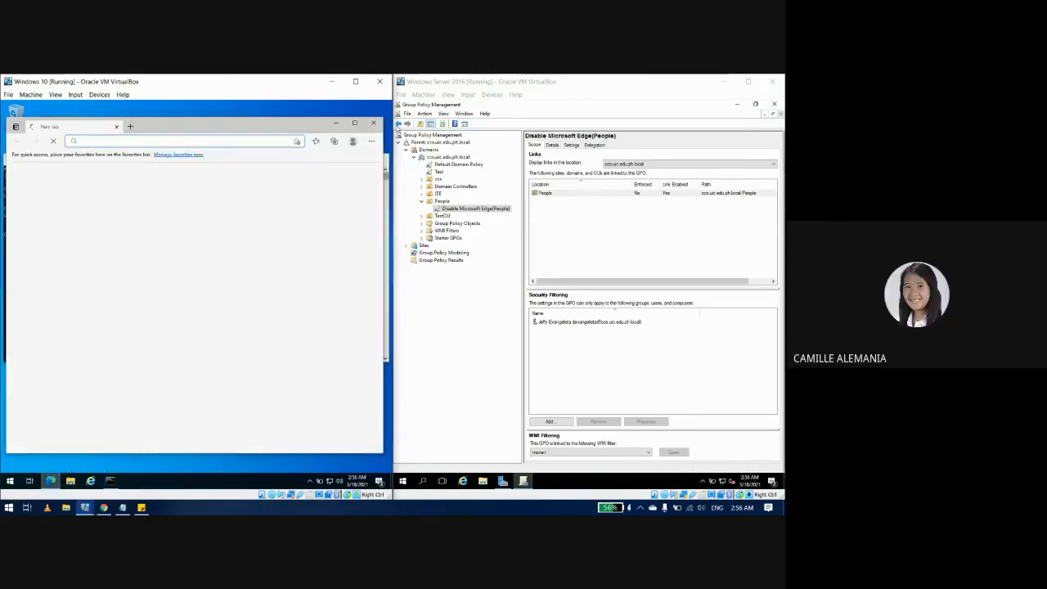
click(374, 123)
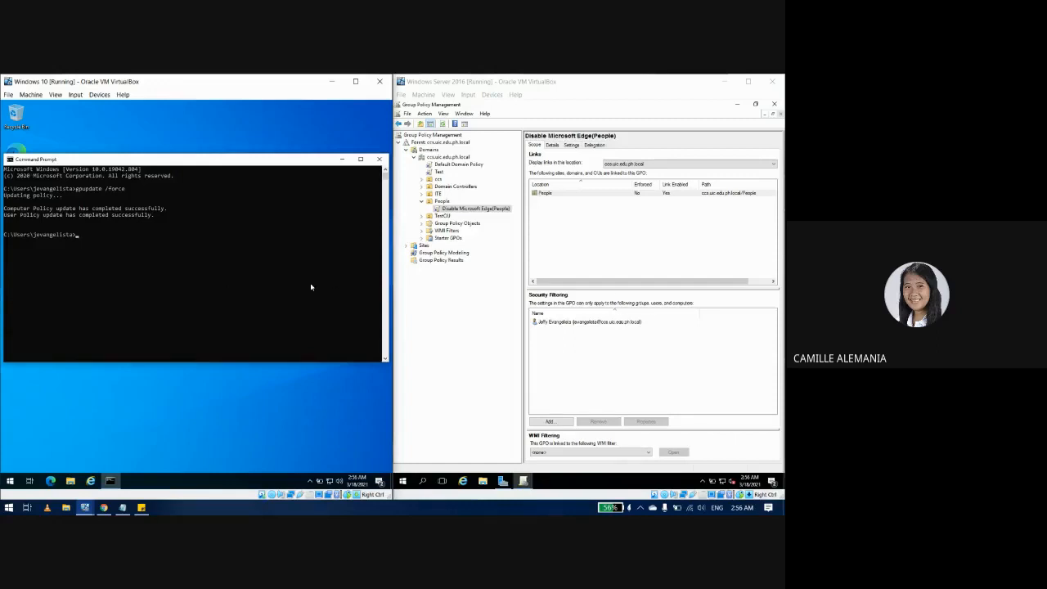
click(489, 291)
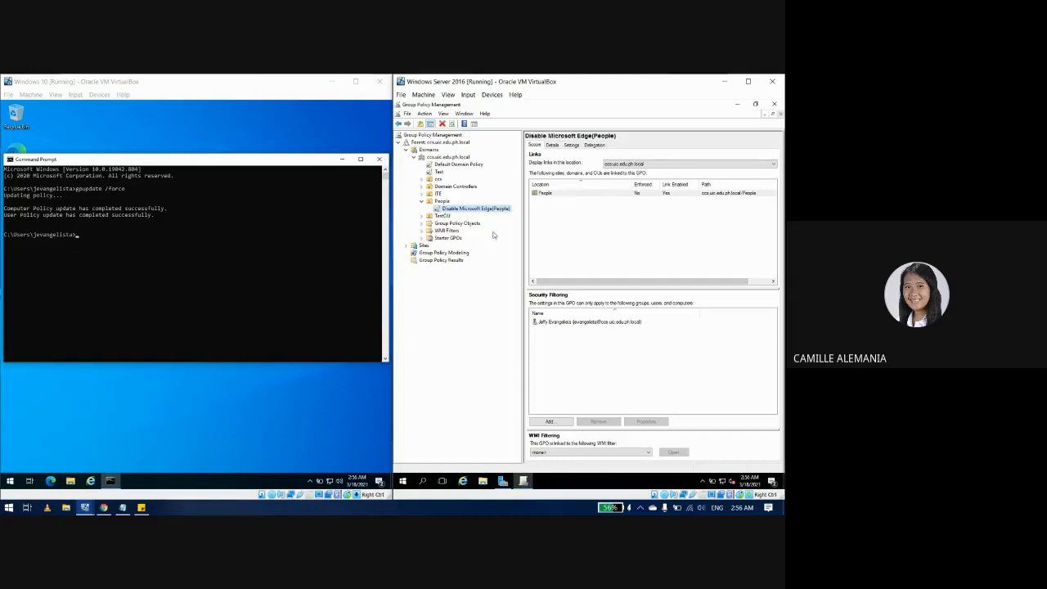
Step: On the GPO's Delegation tab, look up Authenticated Users and add it with Read permission
click(594, 144)
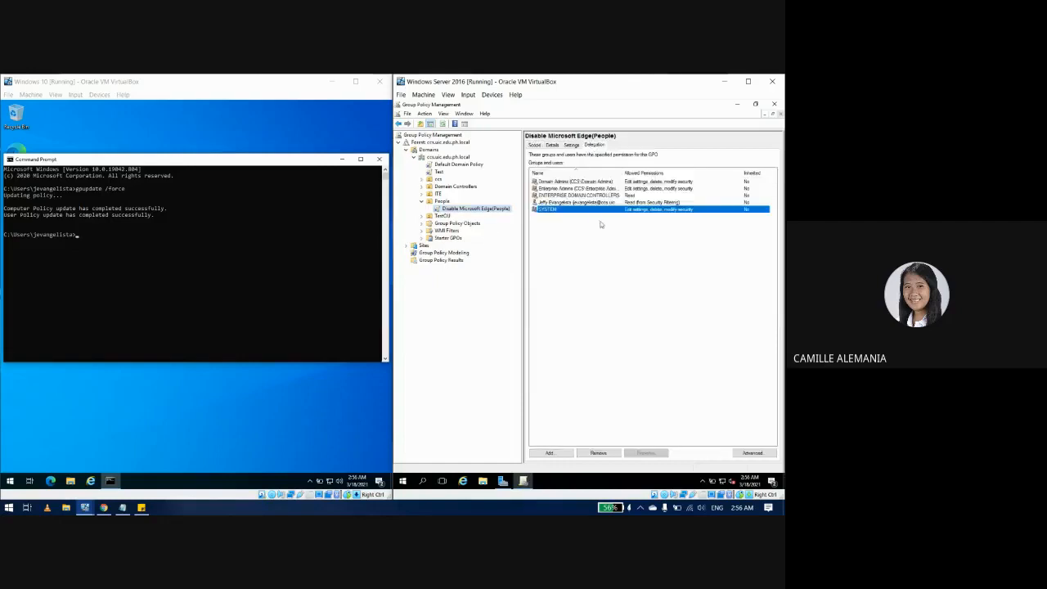
click(550, 453)
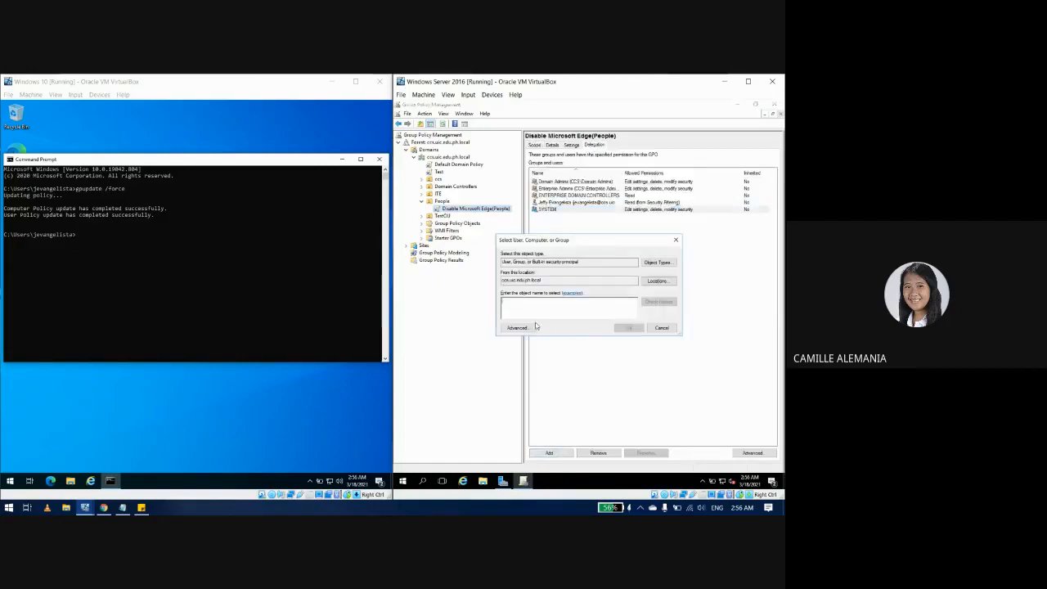
text(ju)
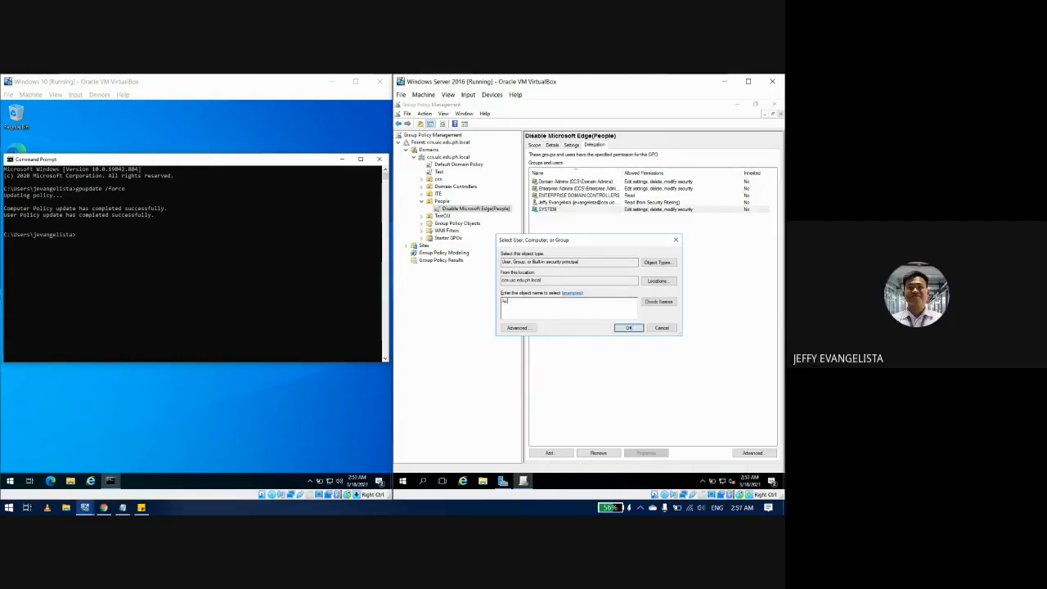
text(then)
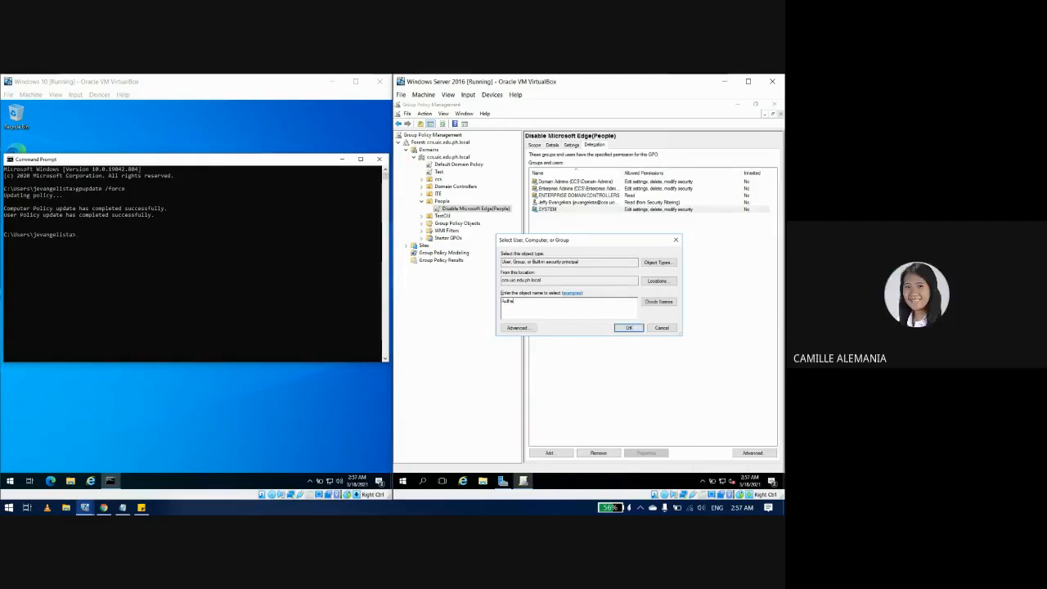
key(Return)
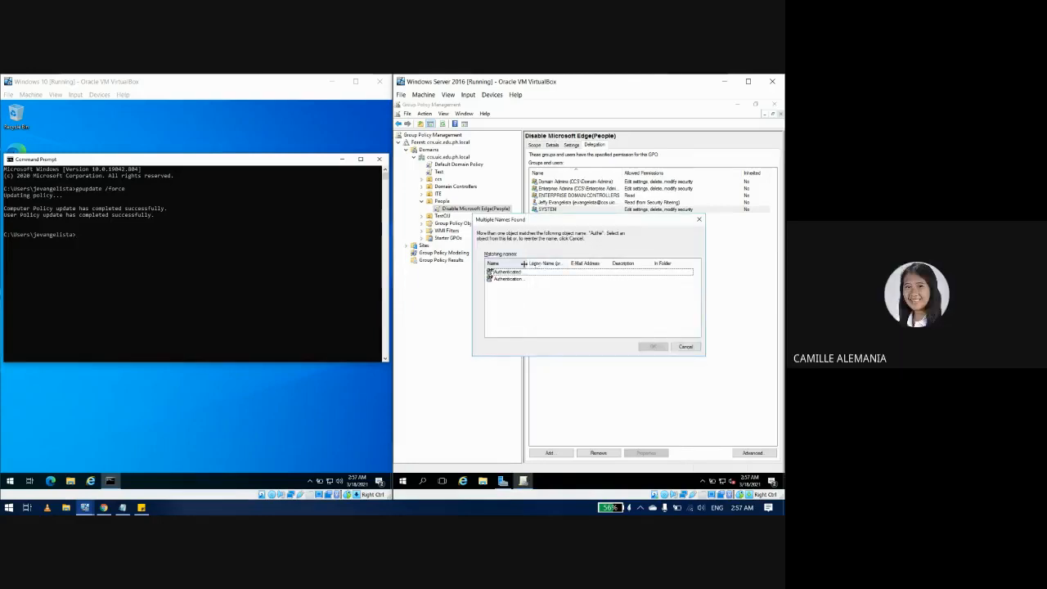
double_click(526, 263)
click(509, 271)
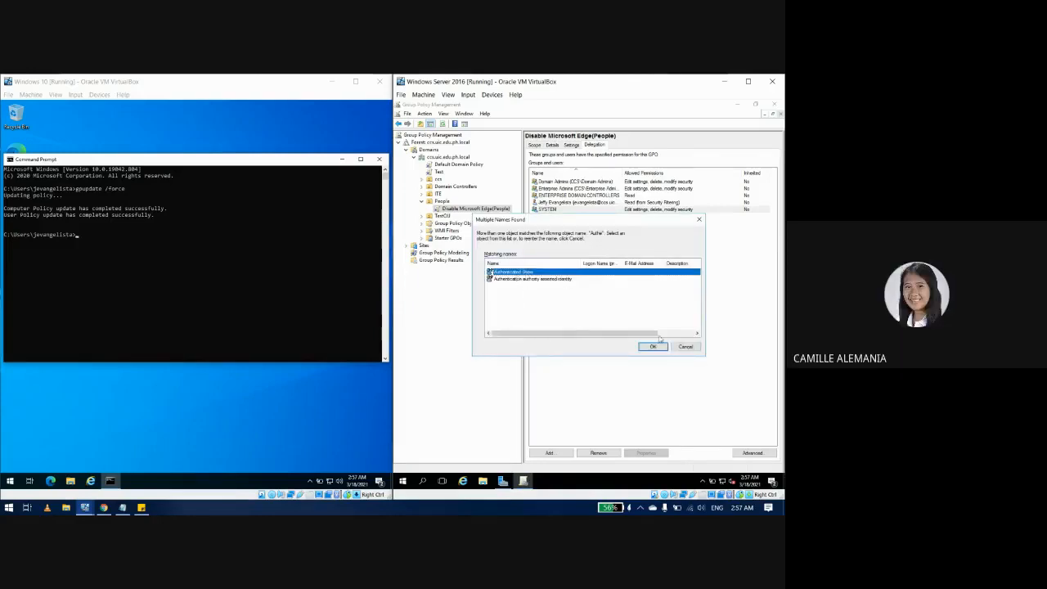
click(652, 346)
click(461, 166)
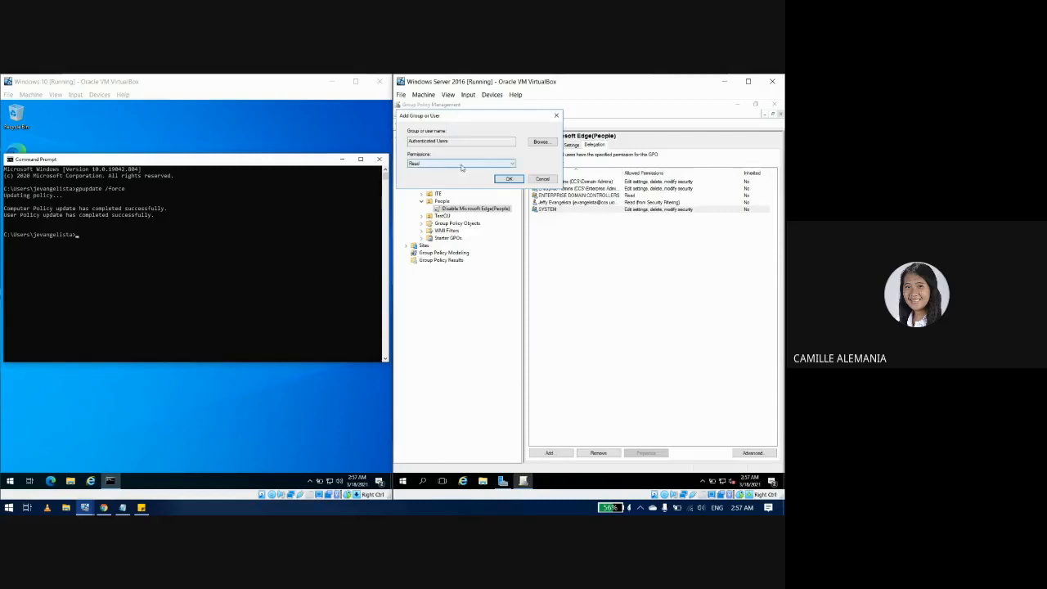
click(508, 179)
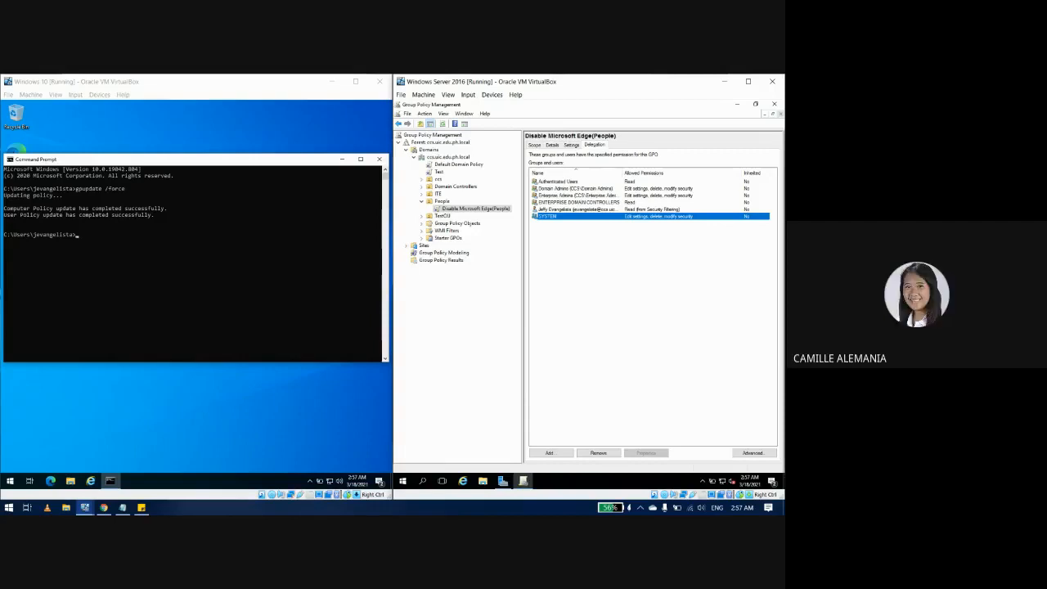
Step: Switch SYSTEM to Edit settings, then restore its edit, delete, modify security permission
right_click(551, 218)
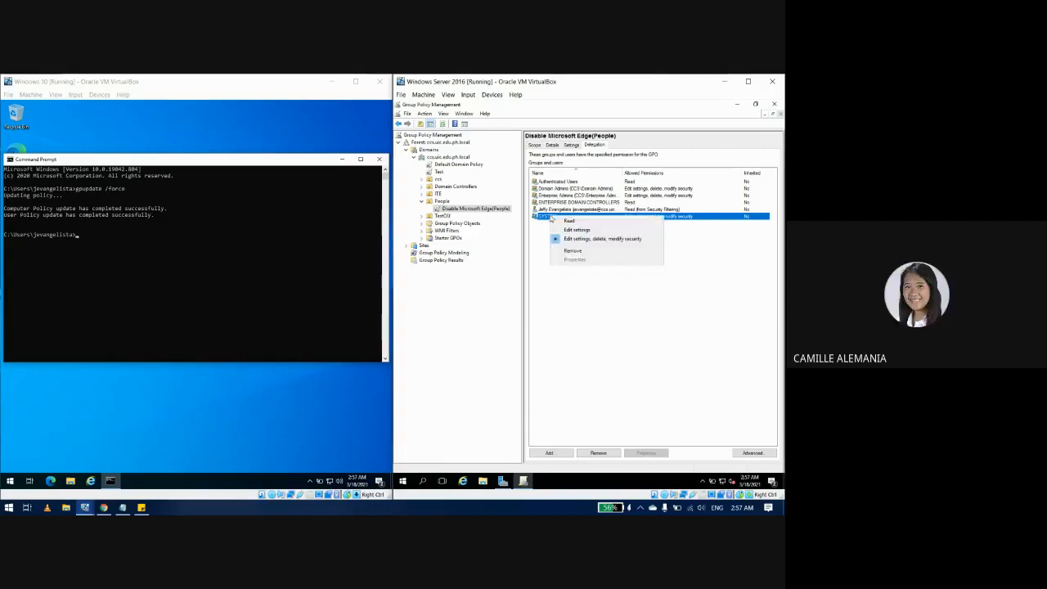
click(589, 230)
click(619, 308)
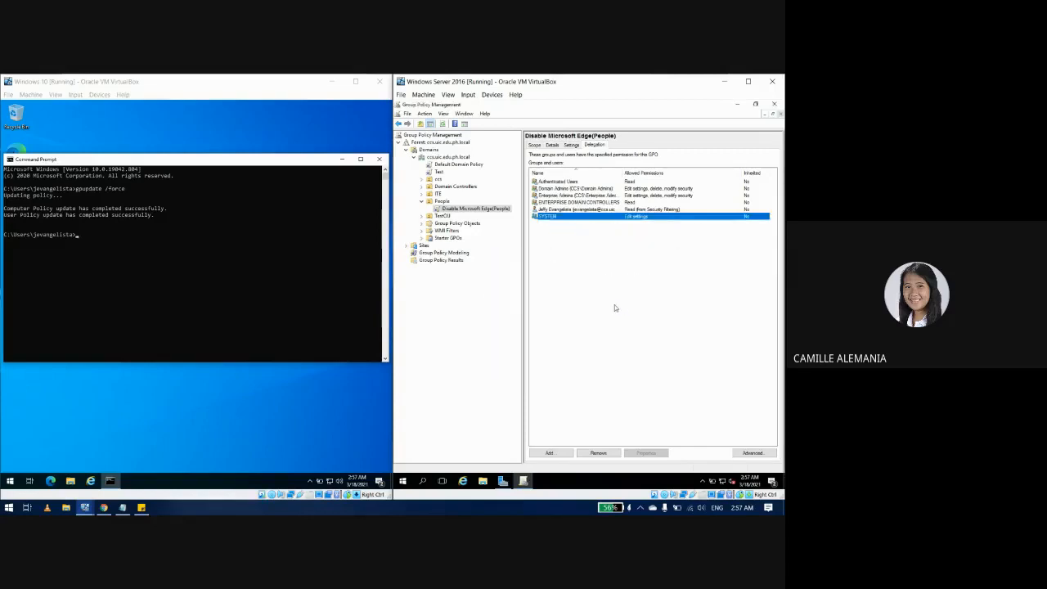
right_click(556, 219)
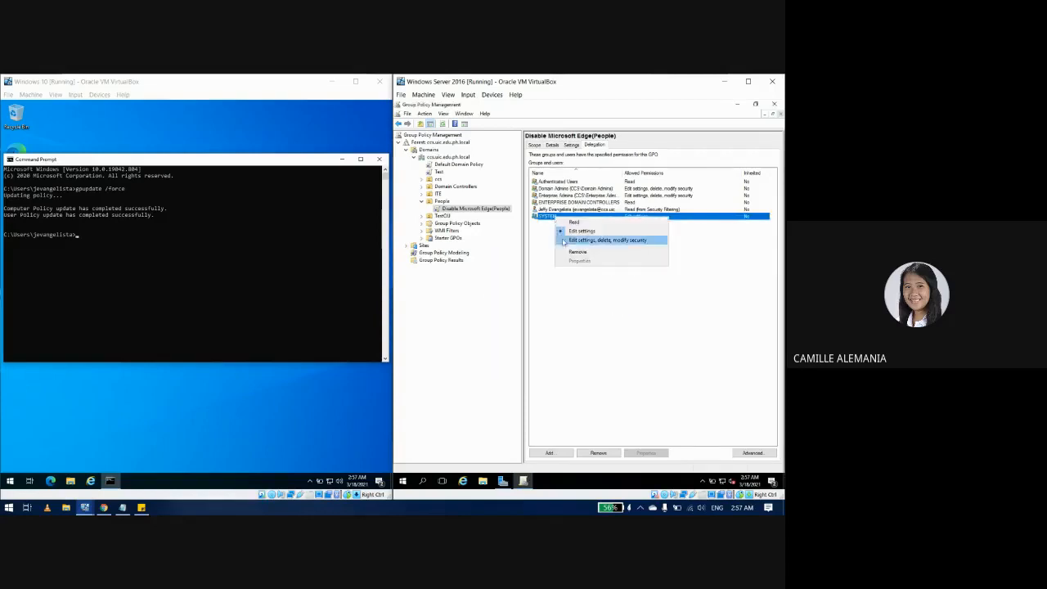
click(570, 241)
click(604, 309)
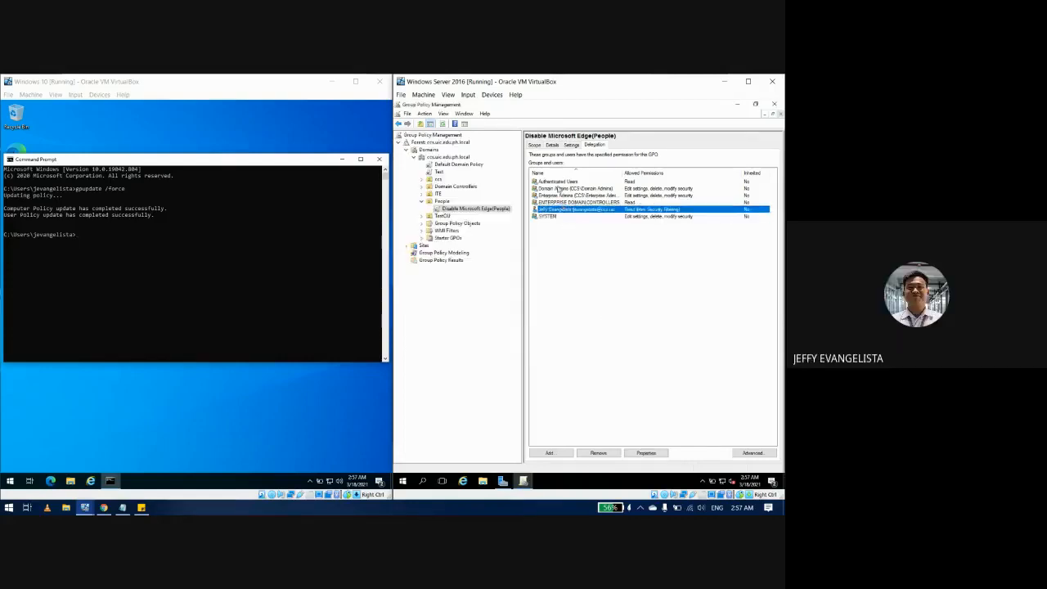
Step: Raise Authenticated Users to Edit settings, then full edit, then remove it and accept the warnings
right_click(560, 182)
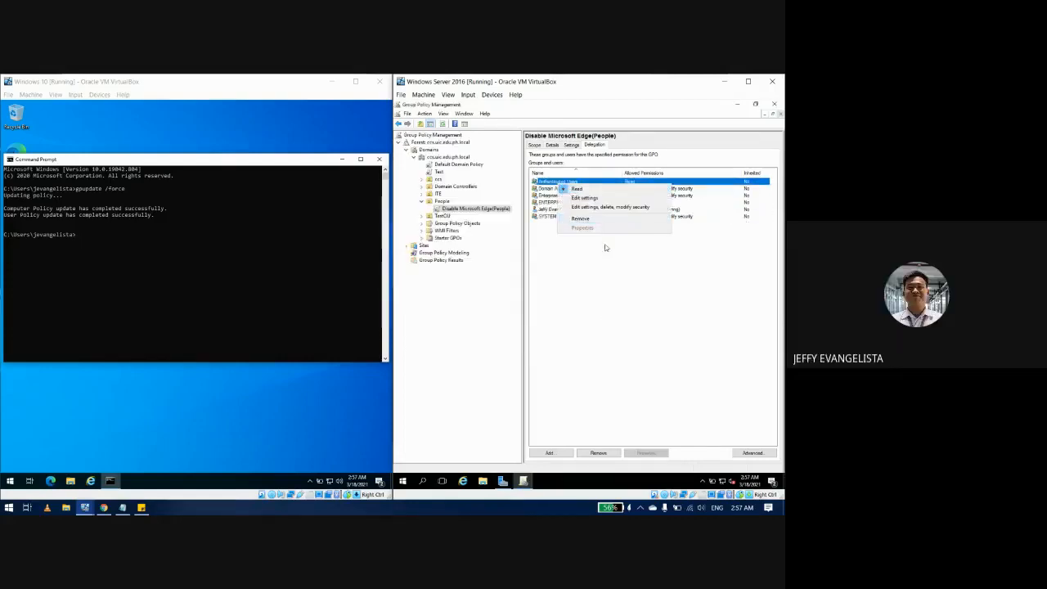
click(594, 198)
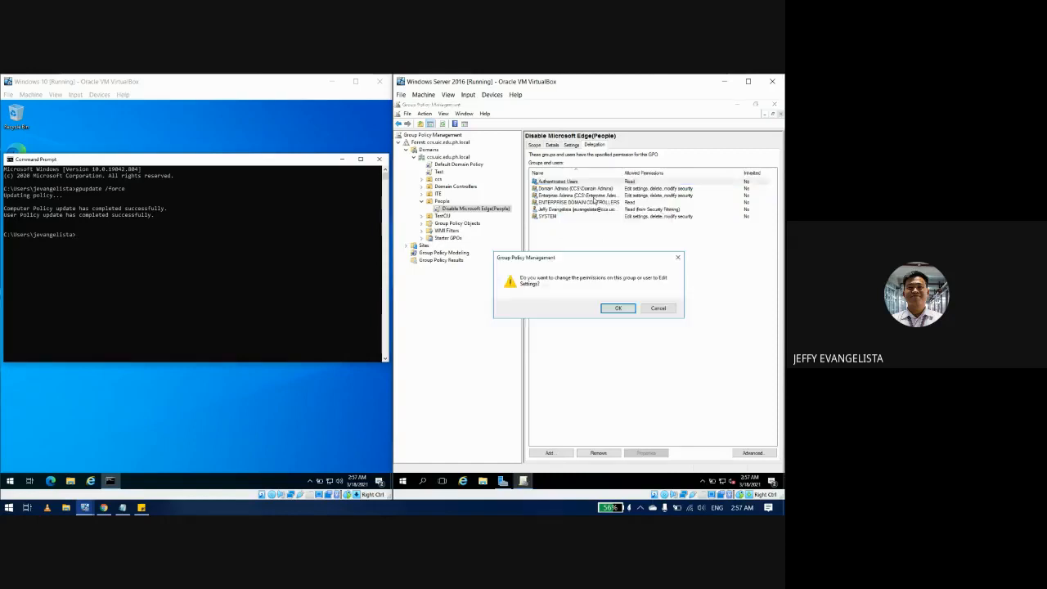
click(620, 308)
right_click(578, 181)
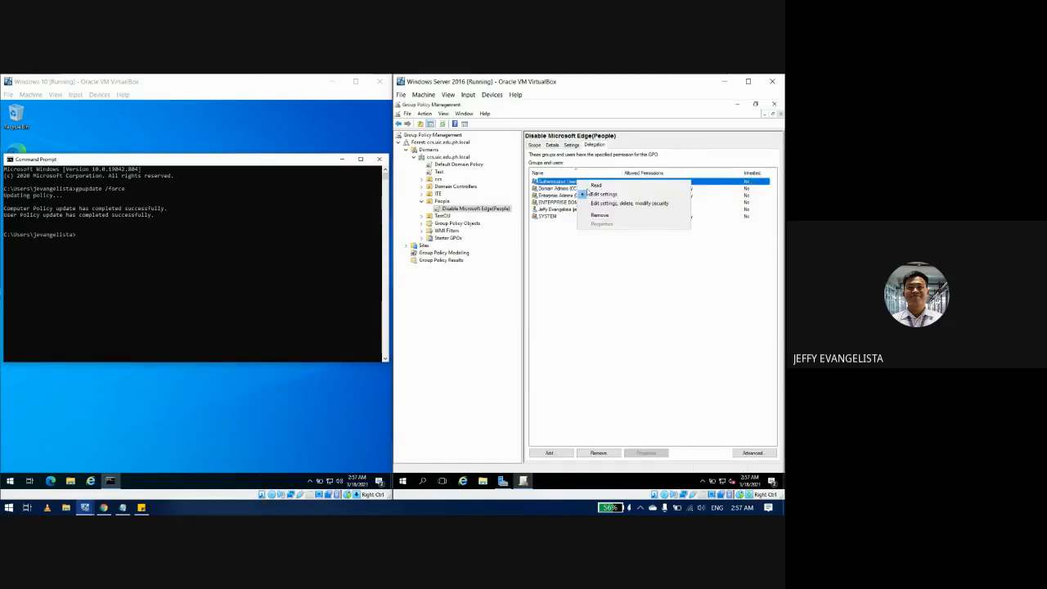
click(628, 202)
click(620, 308)
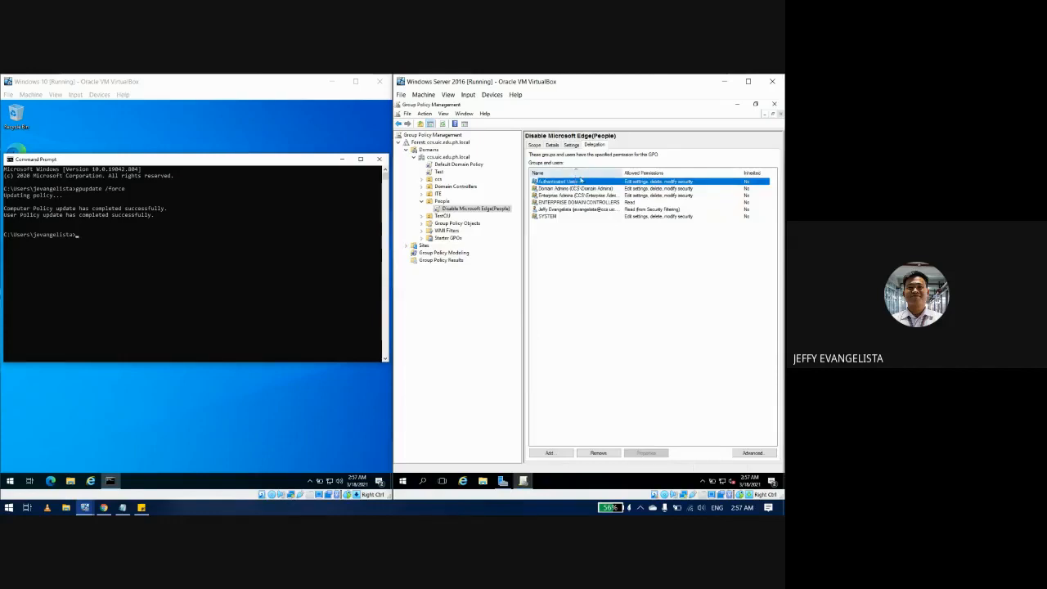
click(609, 454)
click(602, 314)
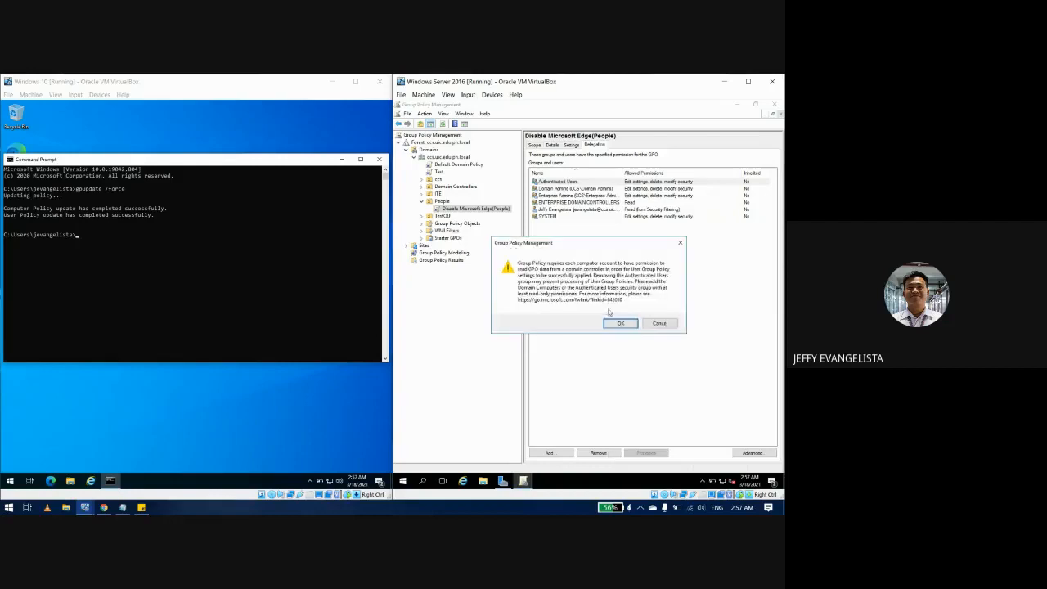
click(620, 323)
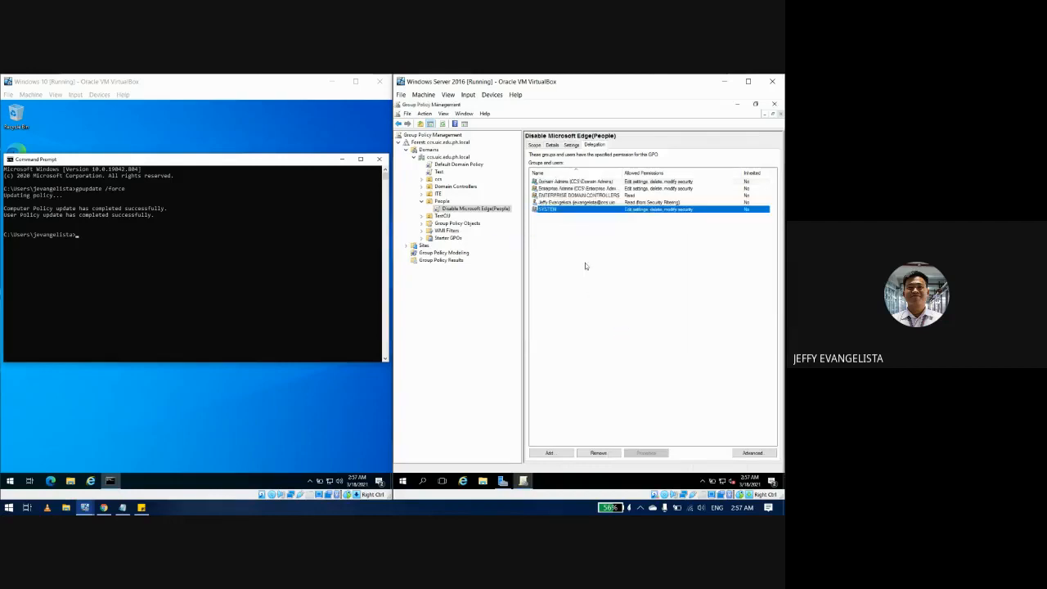
Step: Re-add Authenticated Users, found by searching 'auth', to the delegation list with Read permission
click(568, 452)
text(auth)
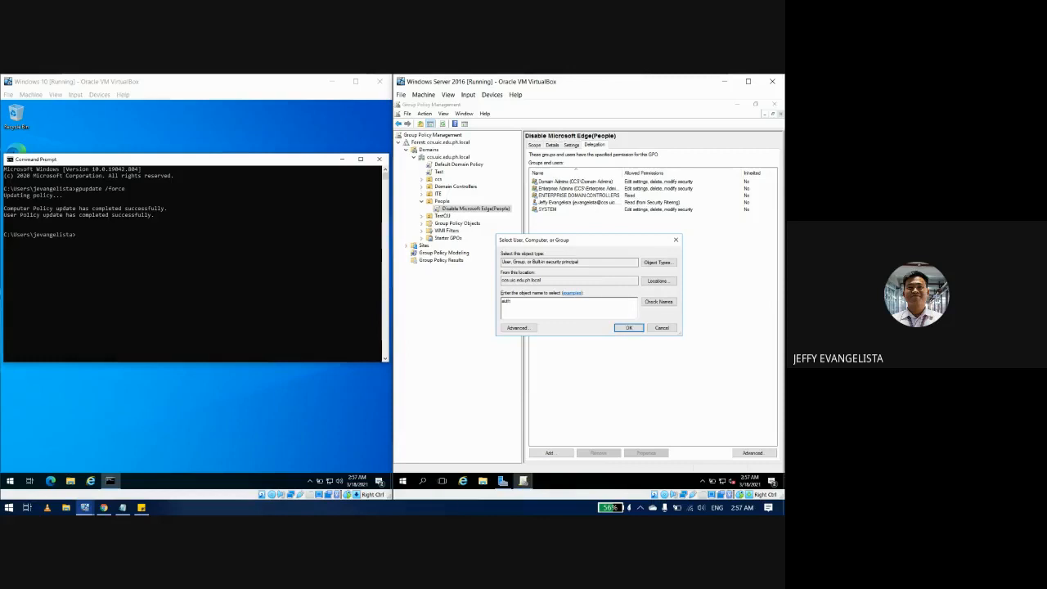
key(Return)
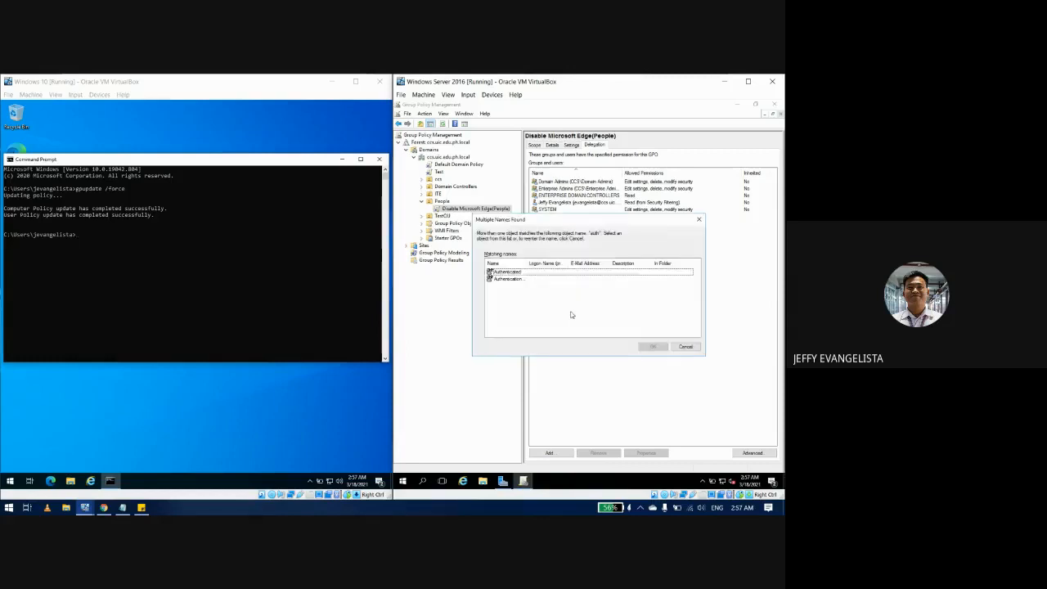
drag(526, 264, 569, 267)
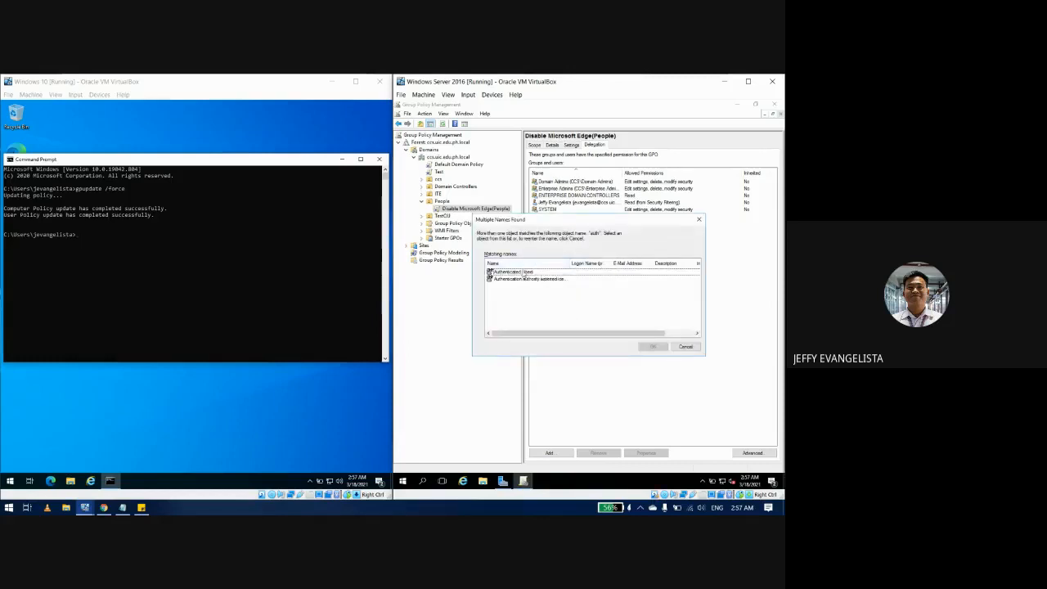
click(515, 271)
click(653, 346)
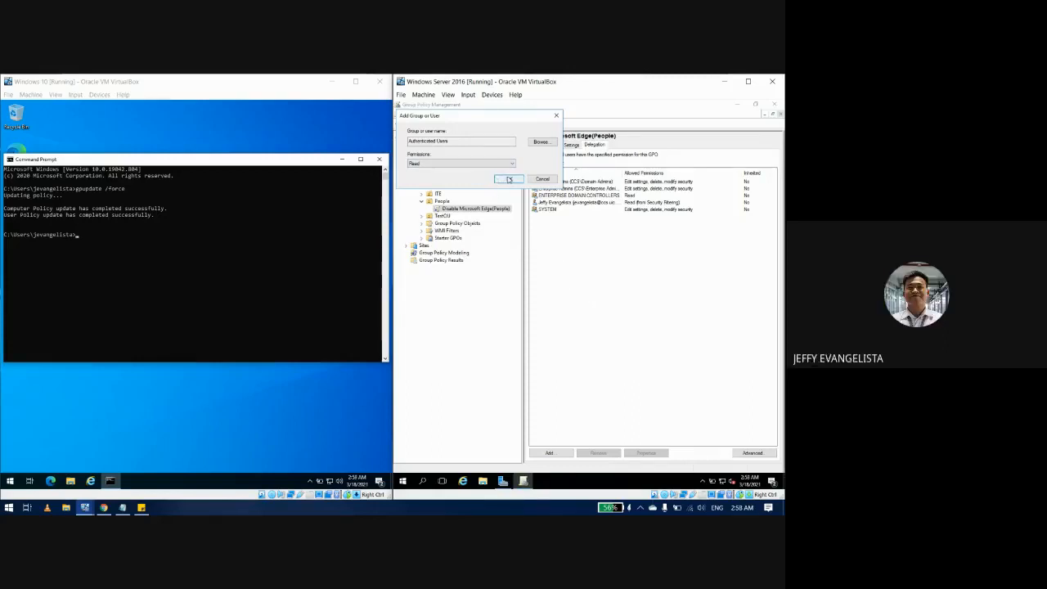
click(509, 179)
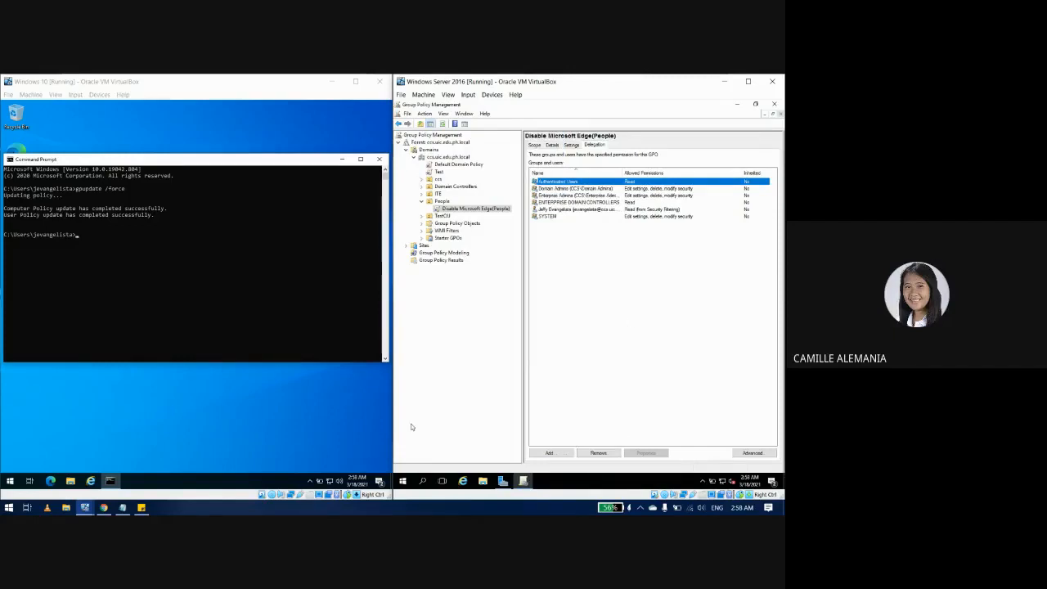
click(191, 319)
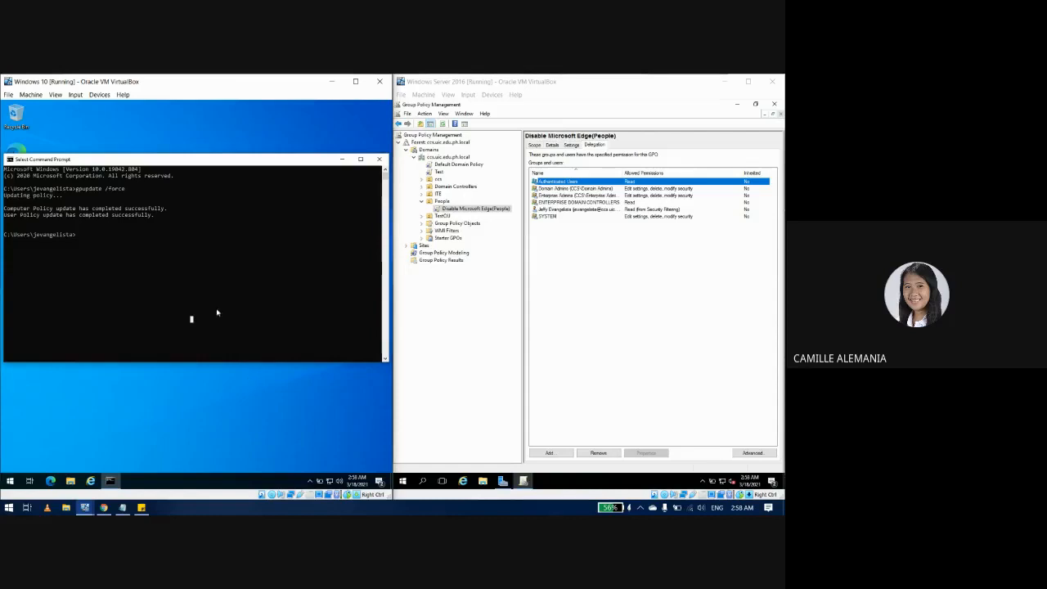
Step: Rerun gpupdate /force, close Command Prompt, and dismiss the restrictions error when Edge launches
click(188, 295)
key(Up)
key(Return)
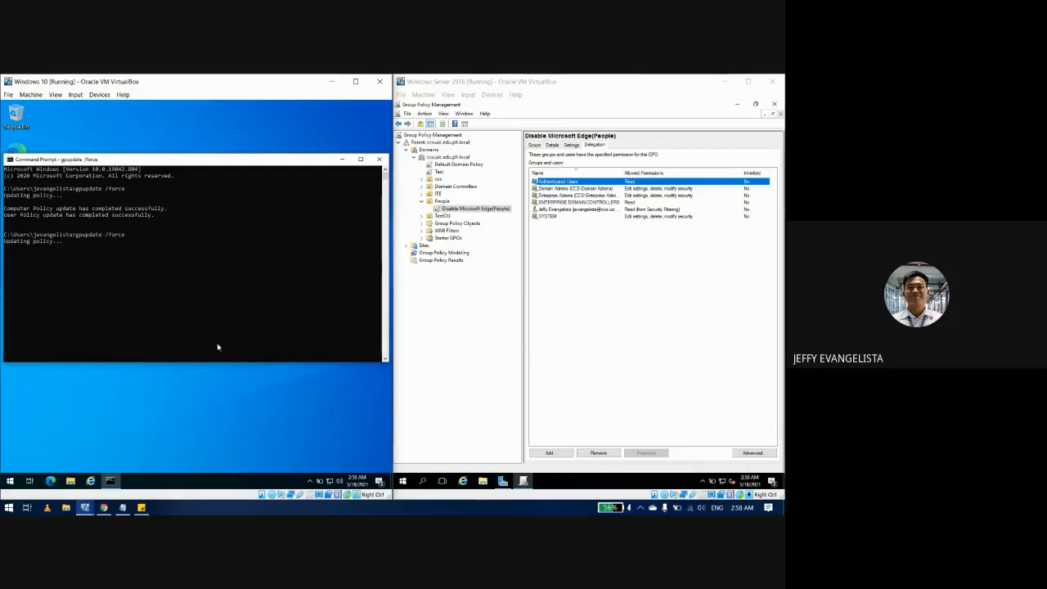
click(136, 308)
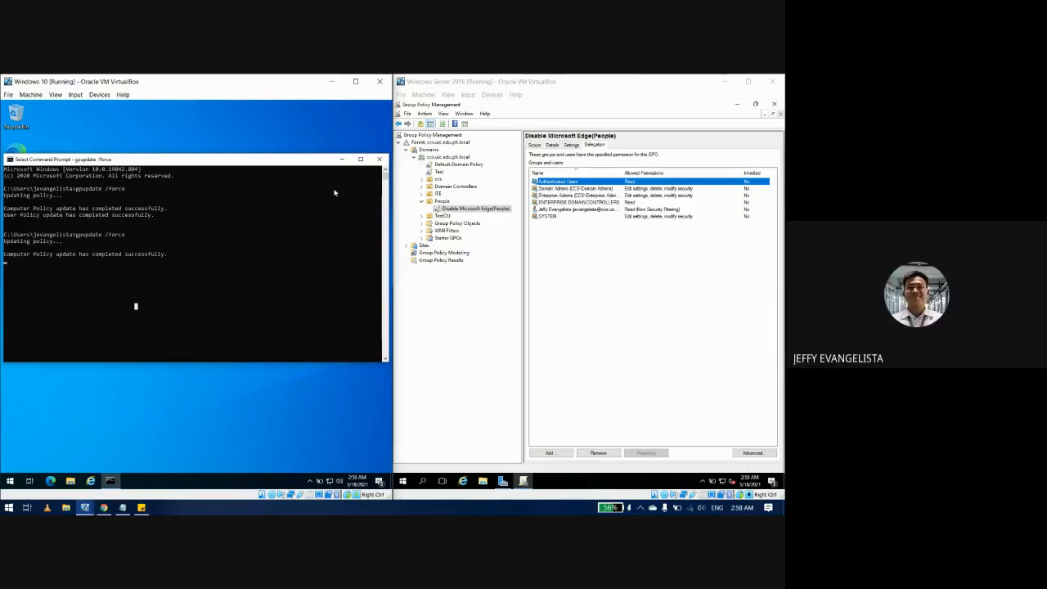
click(379, 158)
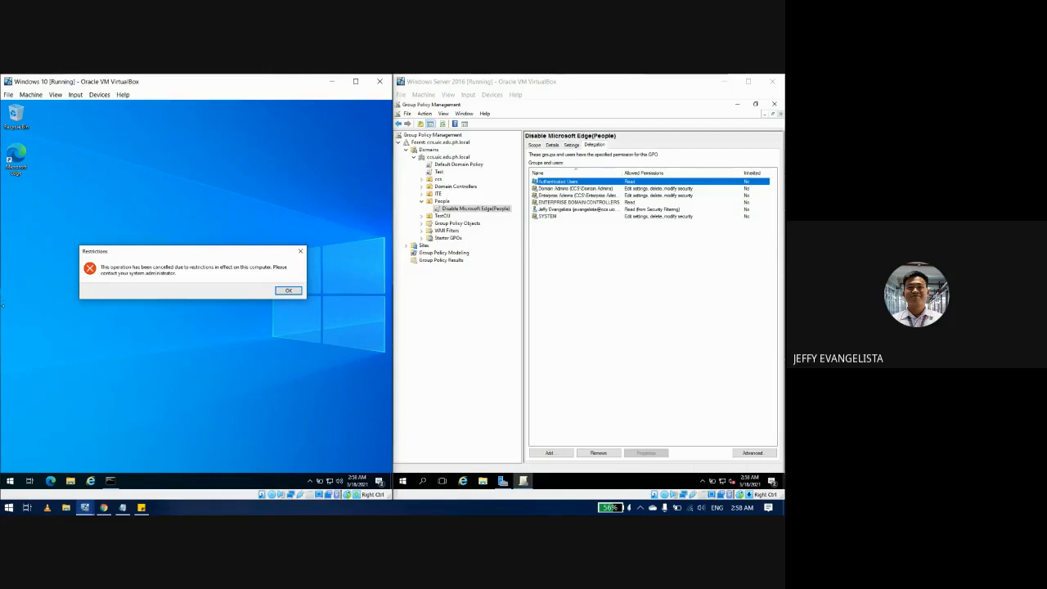
click(288, 291)
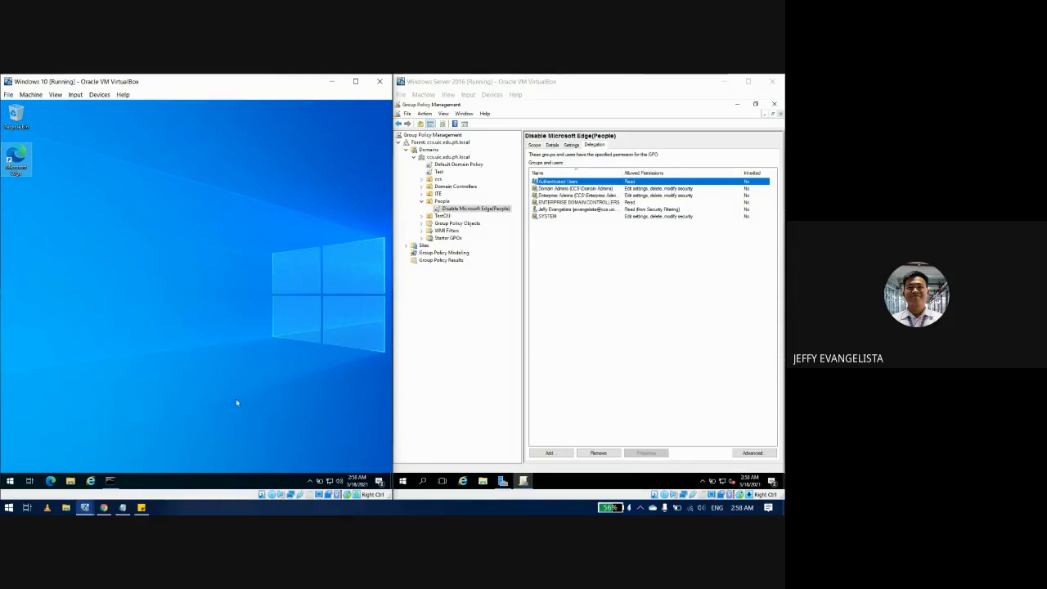
Step: Erase the 'Create and Link a GPO - Part 01' line in Session Tasks, leaving two tasks
click(140, 507)
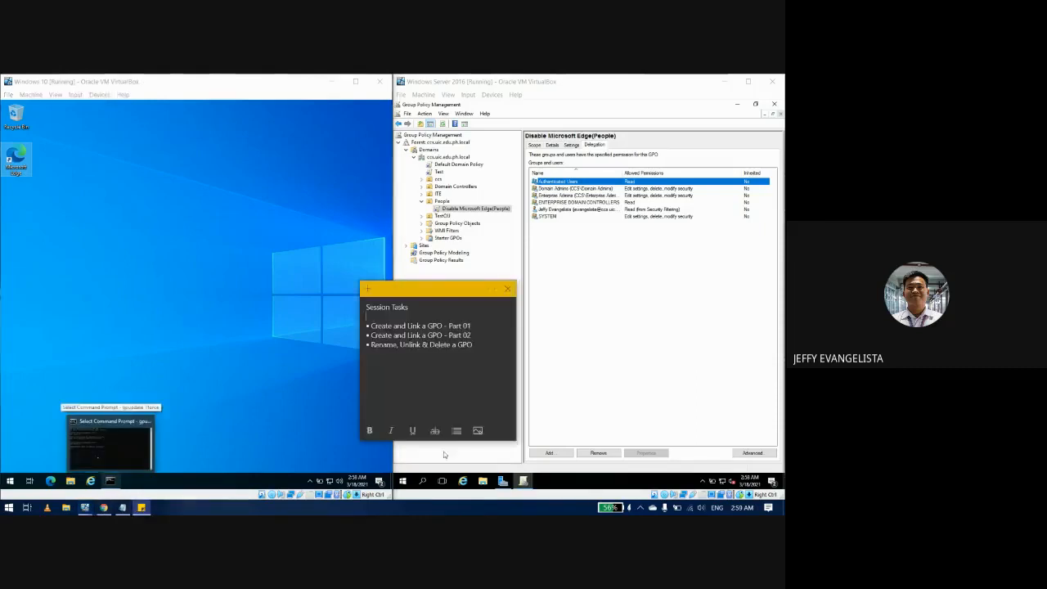
drag(478, 326, 373, 326)
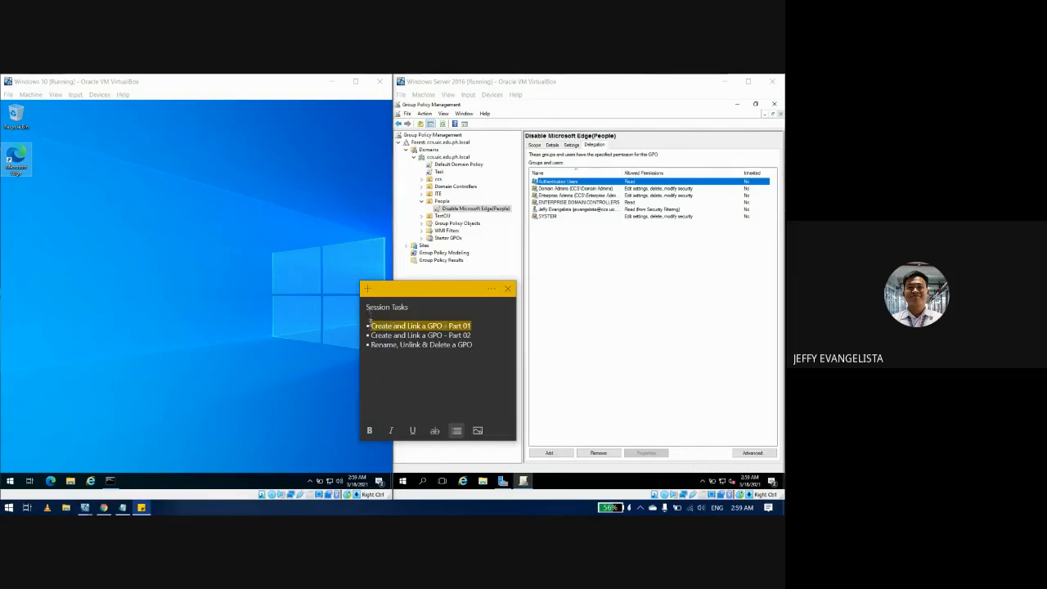
key(BackSpace)
key(BackSpace)
key(BackSpace)
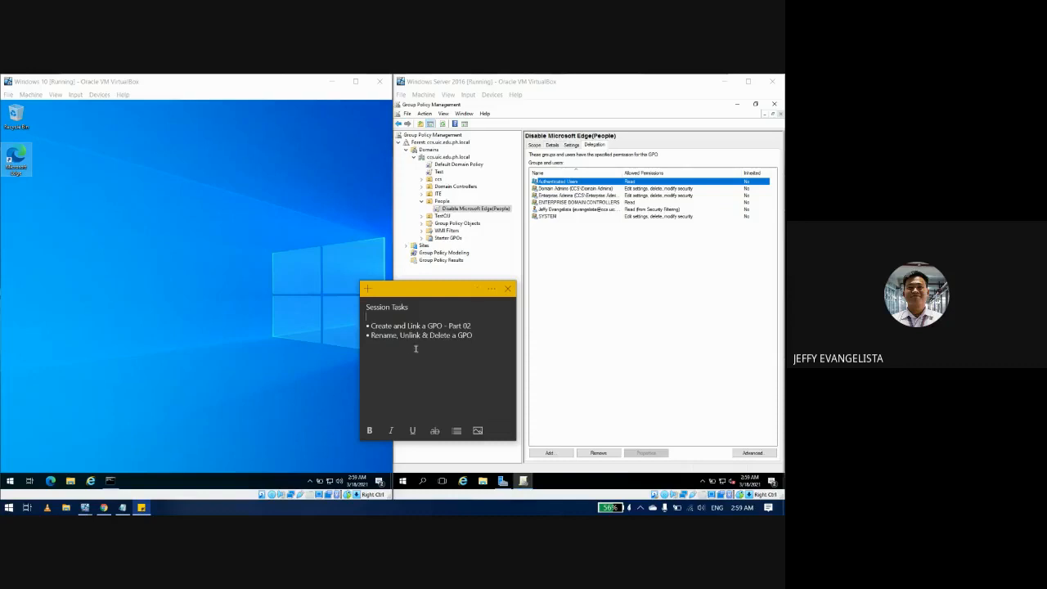
click(271, 340)
click(562, 344)
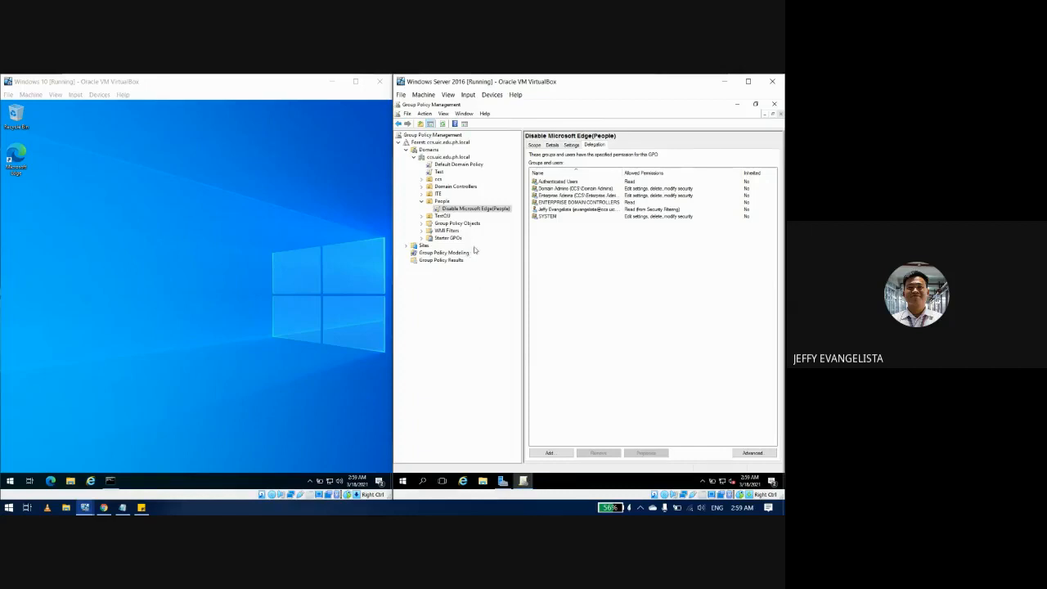
Step: Delete the Disable Microsoft Edge(People) link from the People OU
click(456, 209)
key(Delete)
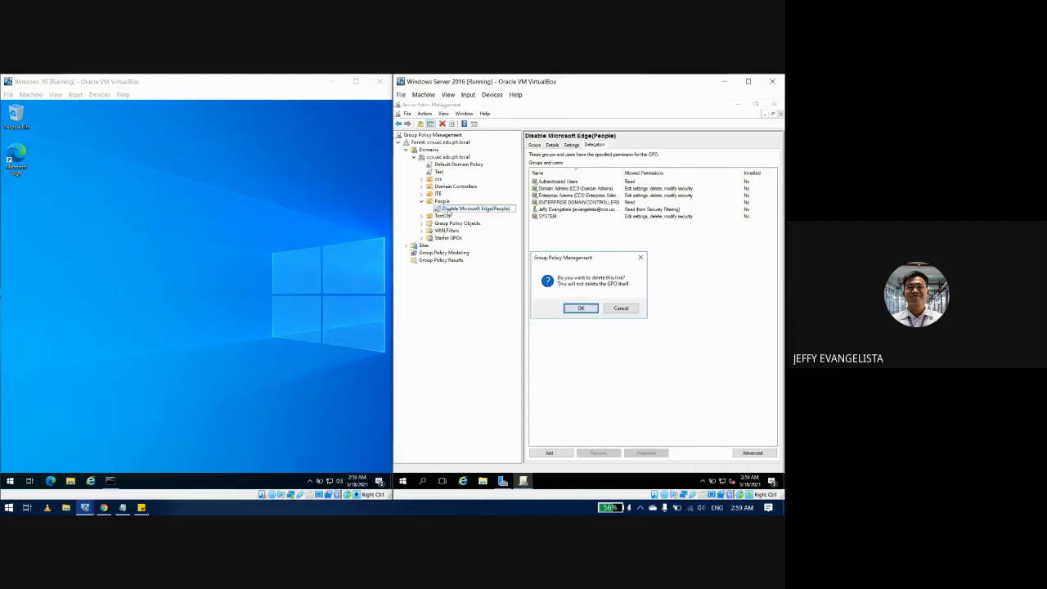
click(576, 309)
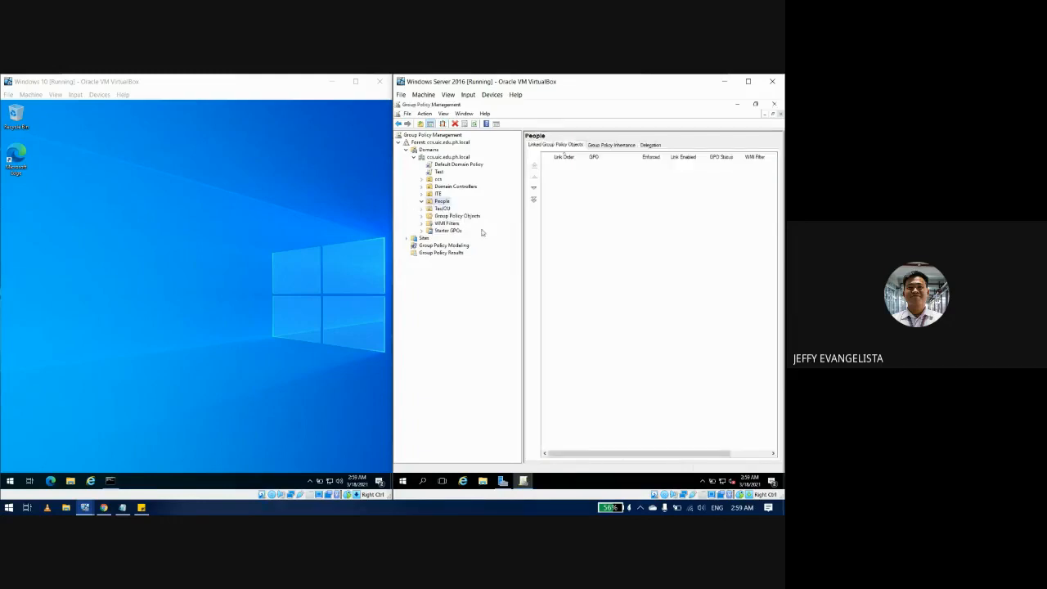
Step: In Group Policy Objects, cancel deleting the Disable Microsoft Edge(People) GPO, then select TestOU
click(465, 218)
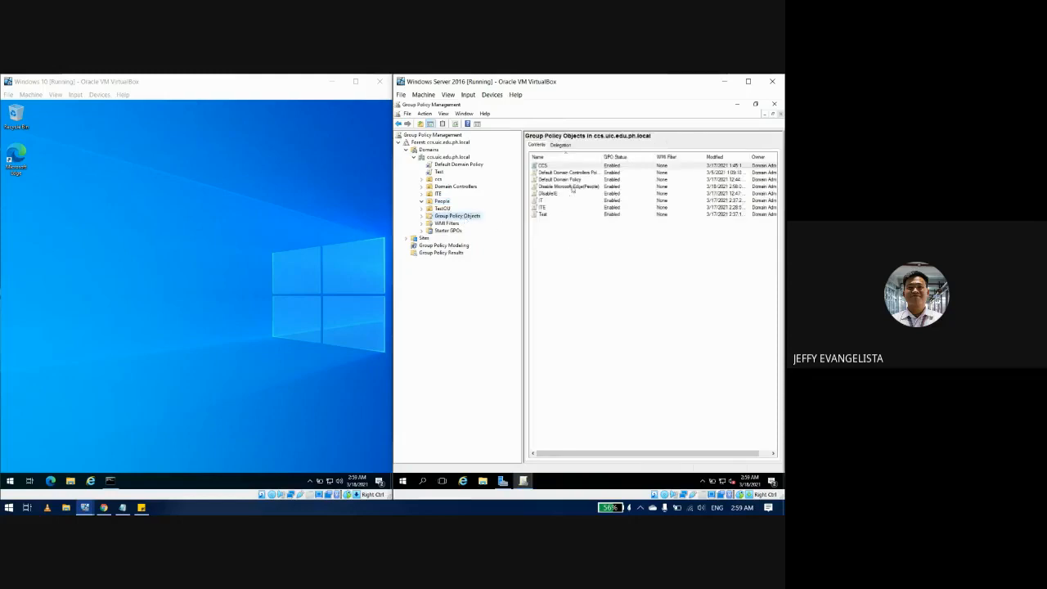
click(572, 187)
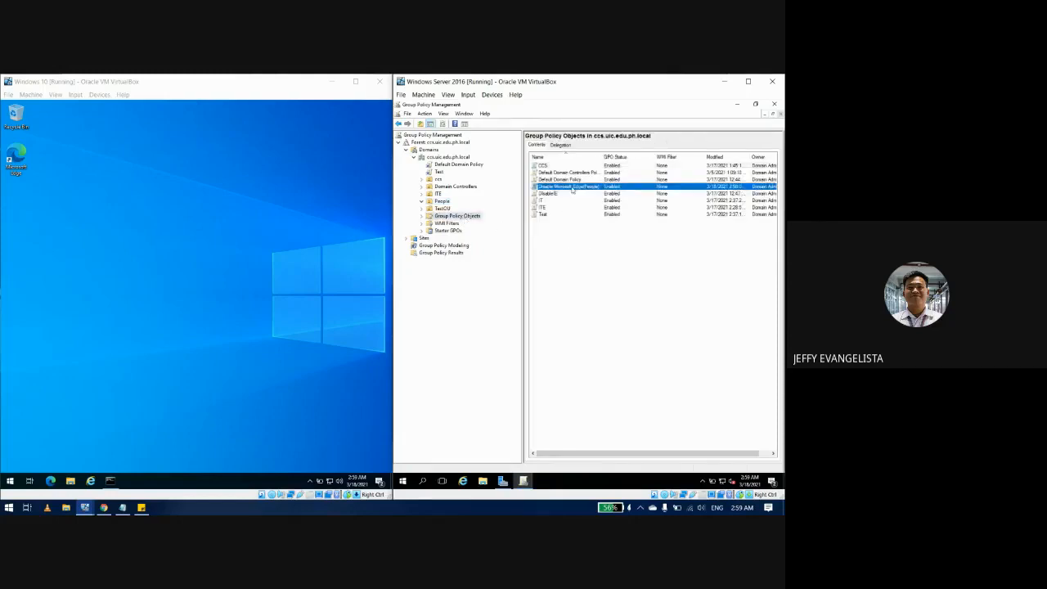
key(Delete)
key(Return)
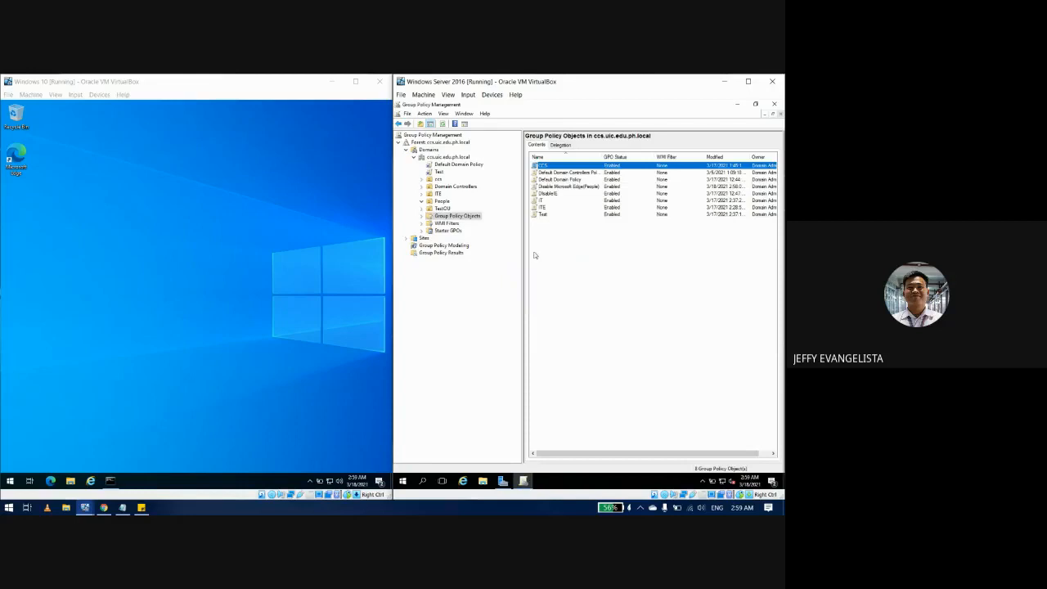
click(442, 208)
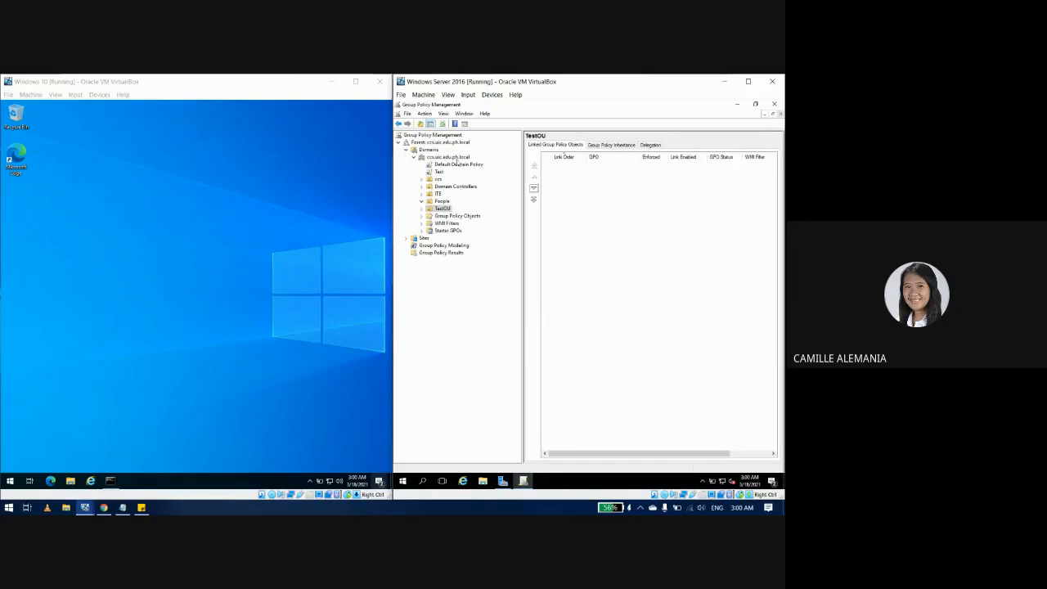
Step: Create a GPO named 'Disable Microsoft edge' linked to the ccs.uic.edu.ph.local domain
click(456, 157)
right_click(456, 160)
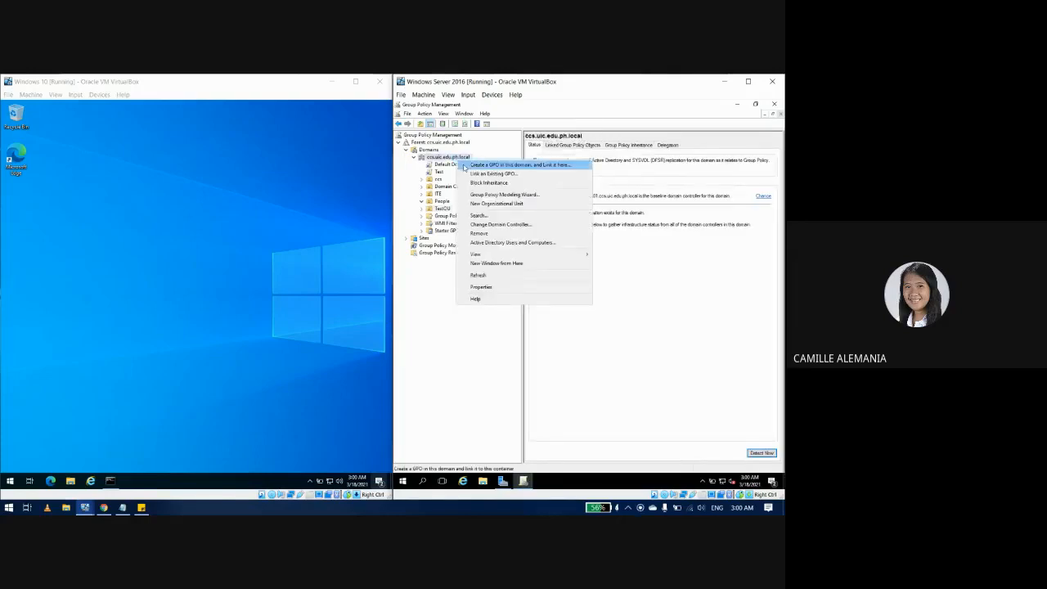
click(467, 167)
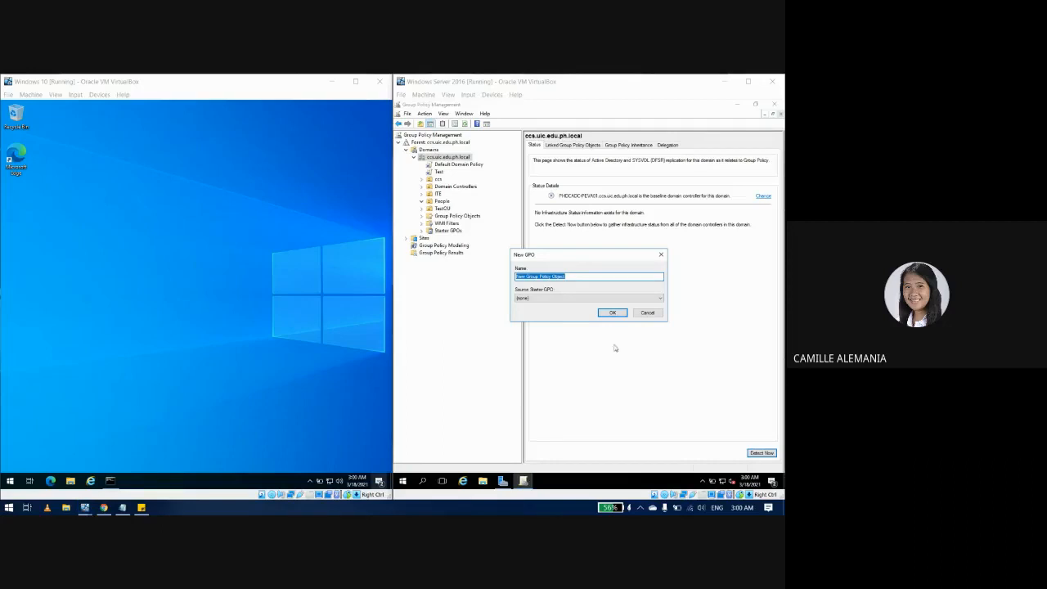
click(582, 295)
text(Disable Microsoft edge)
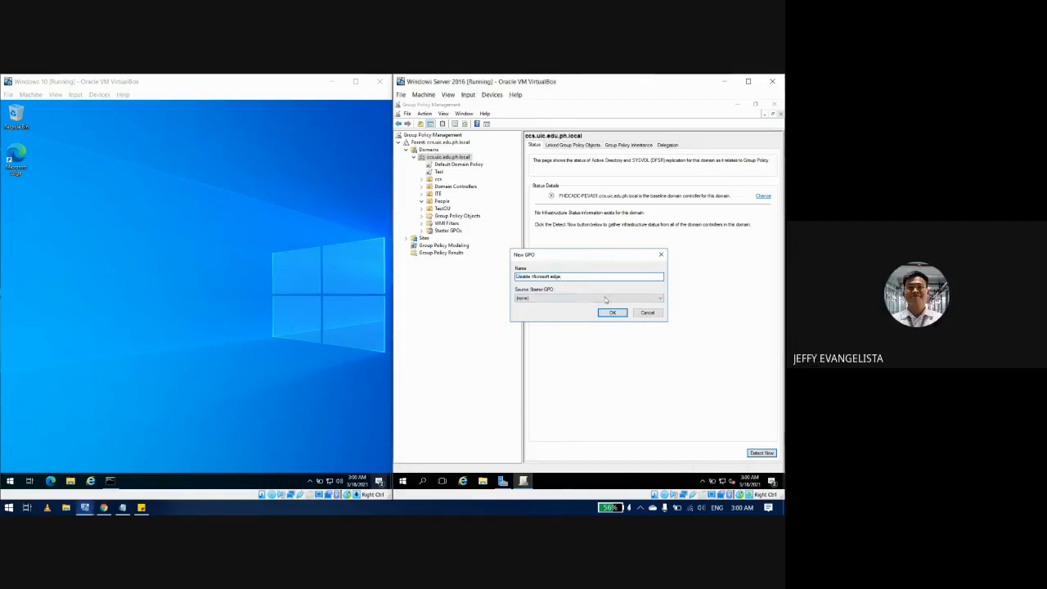
click(611, 313)
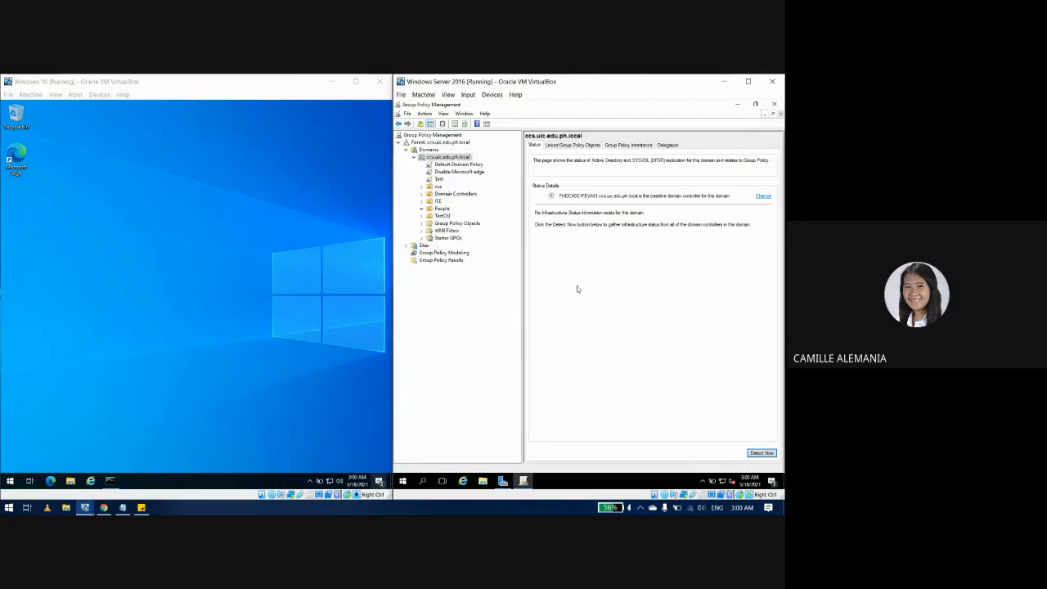
Step: Open the Disable Microsoft edge GPO in Group Policy Management Editor
click(455, 172)
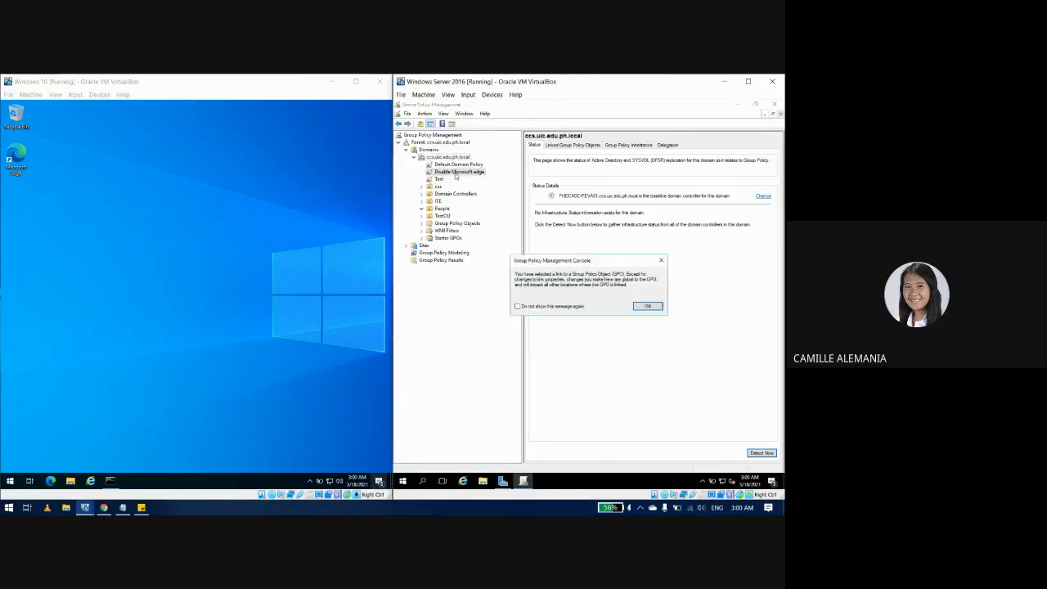
click(661, 260)
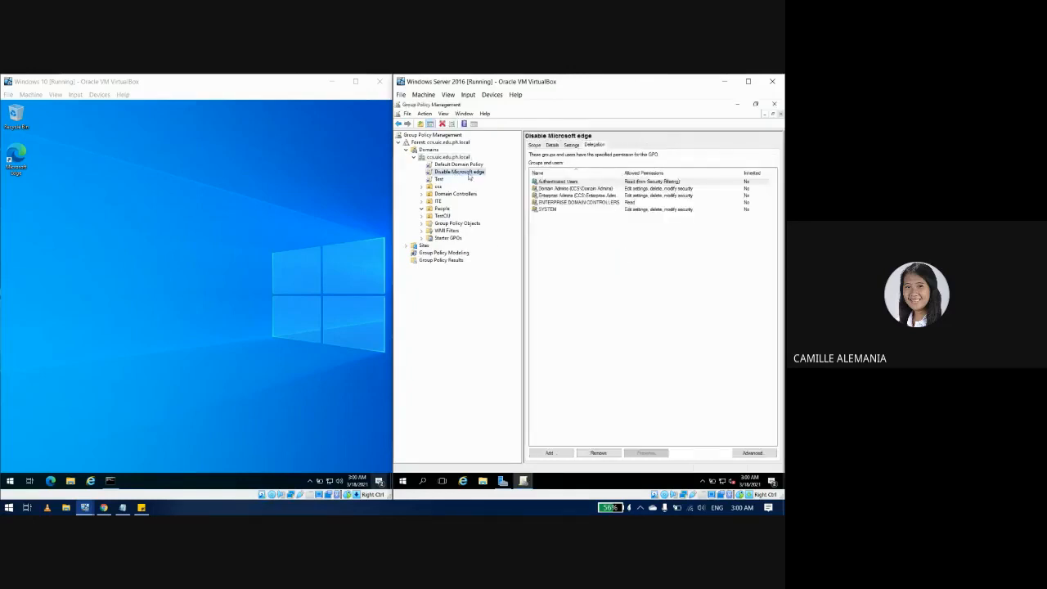
right_click(469, 175)
click(513, 180)
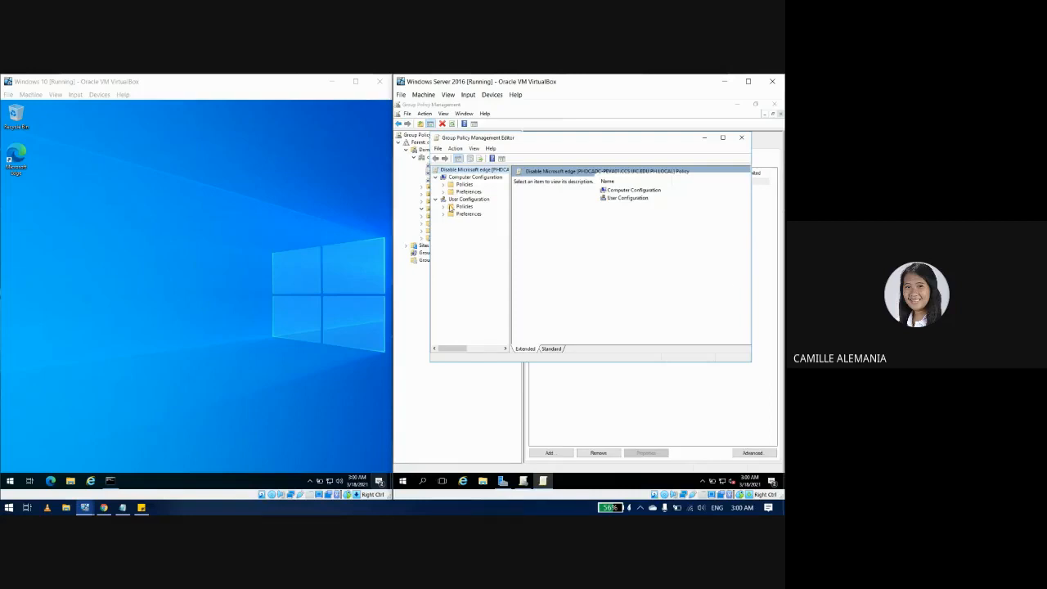
Step: Expand Computer Configuration > Windows Settings > Security Settings and open Software Restriction Policies
click(442, 184)
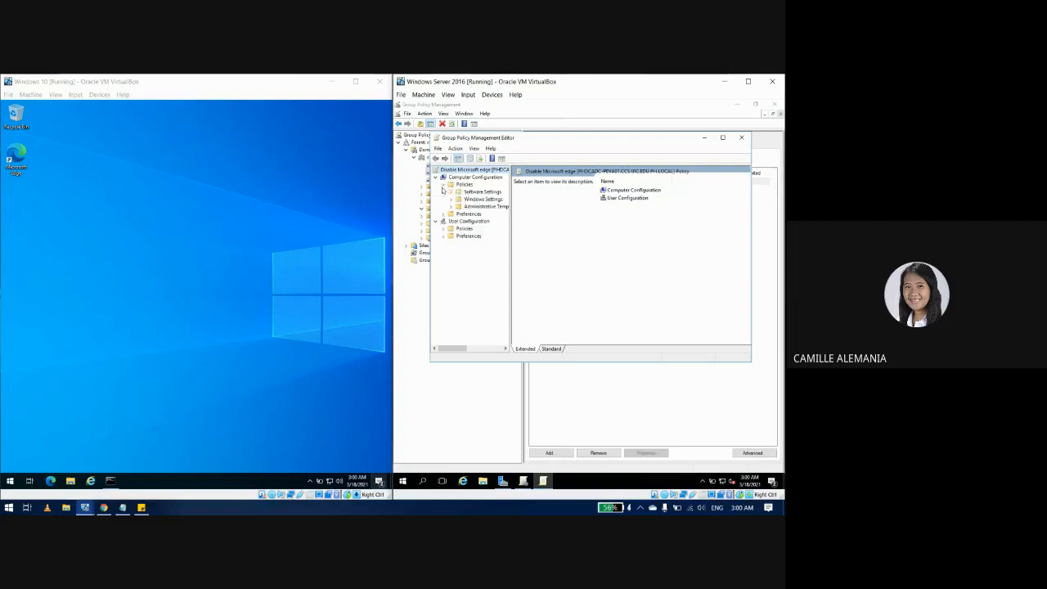
click(450, 199)
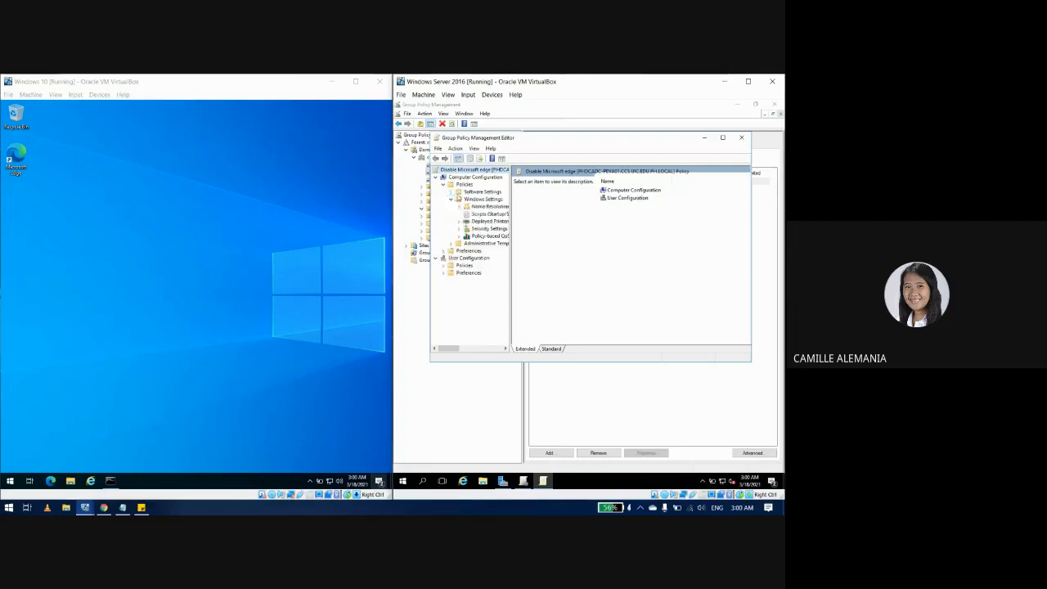
double_click(465, 229)
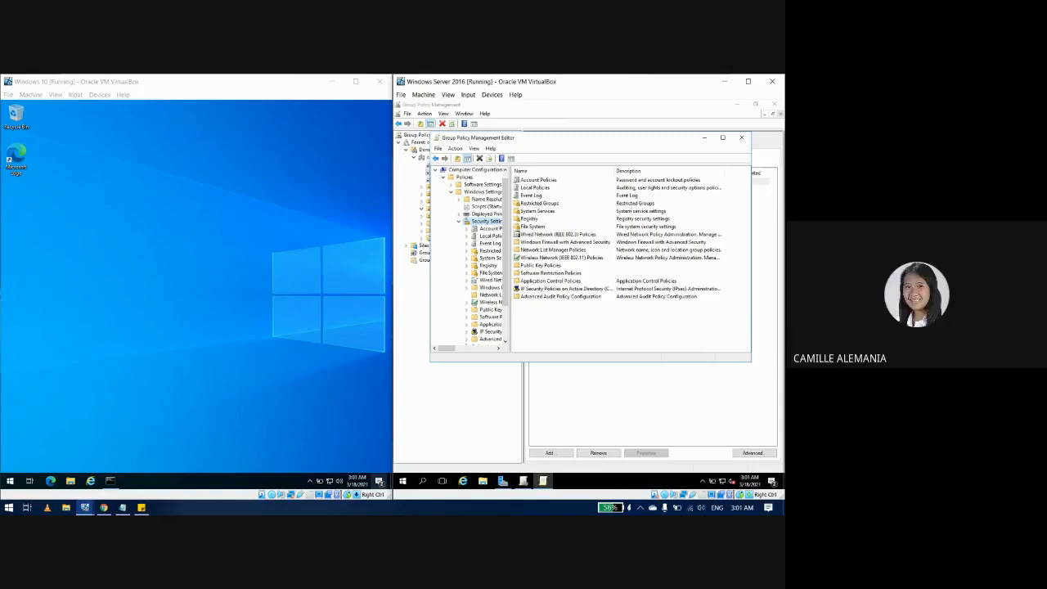
click(724, 139)
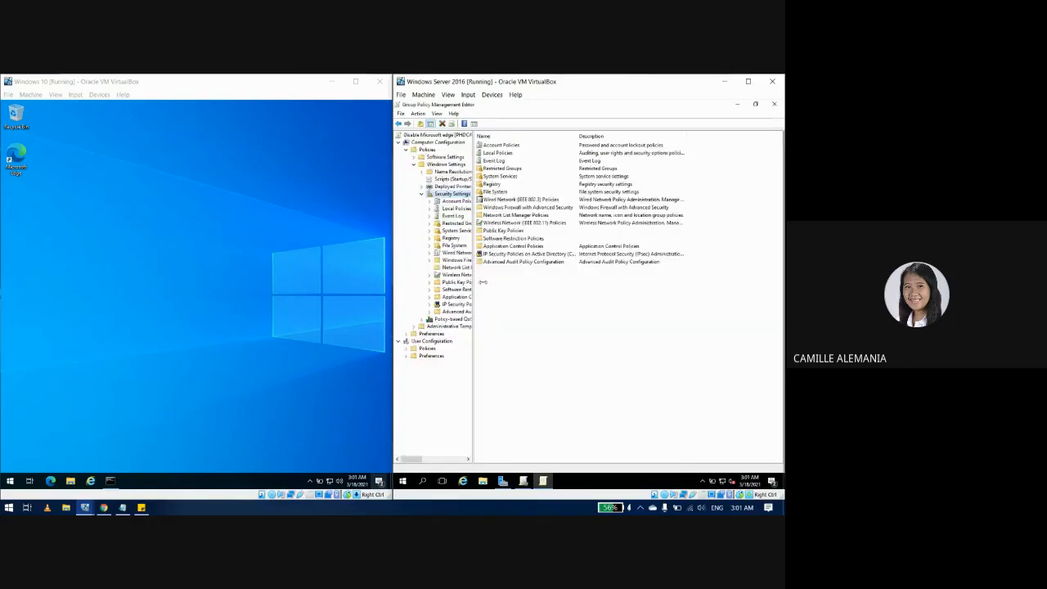
drag(482, 282, 491, 282)
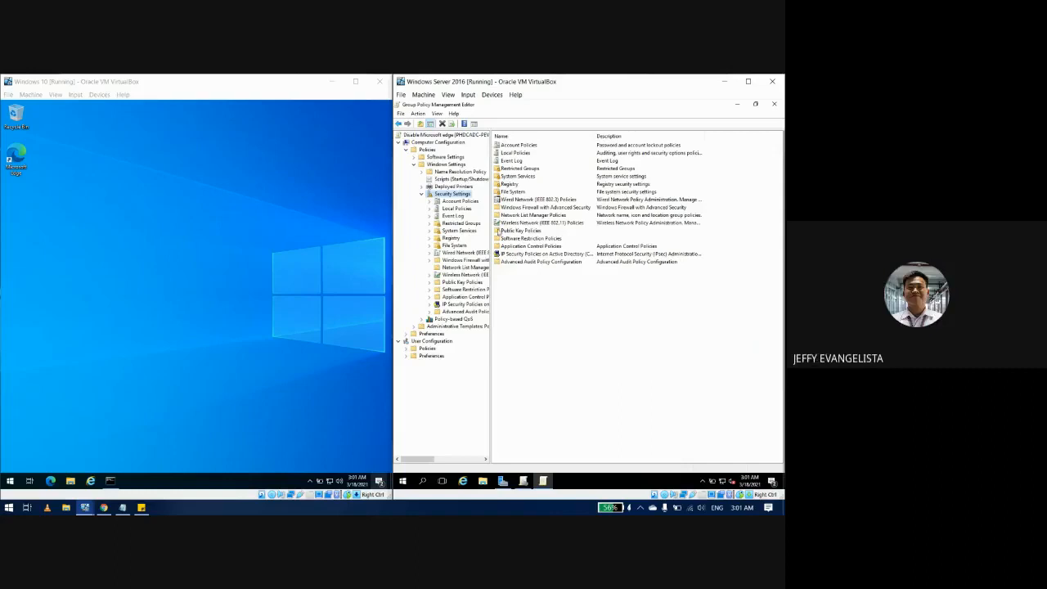
double_click(522, 238)
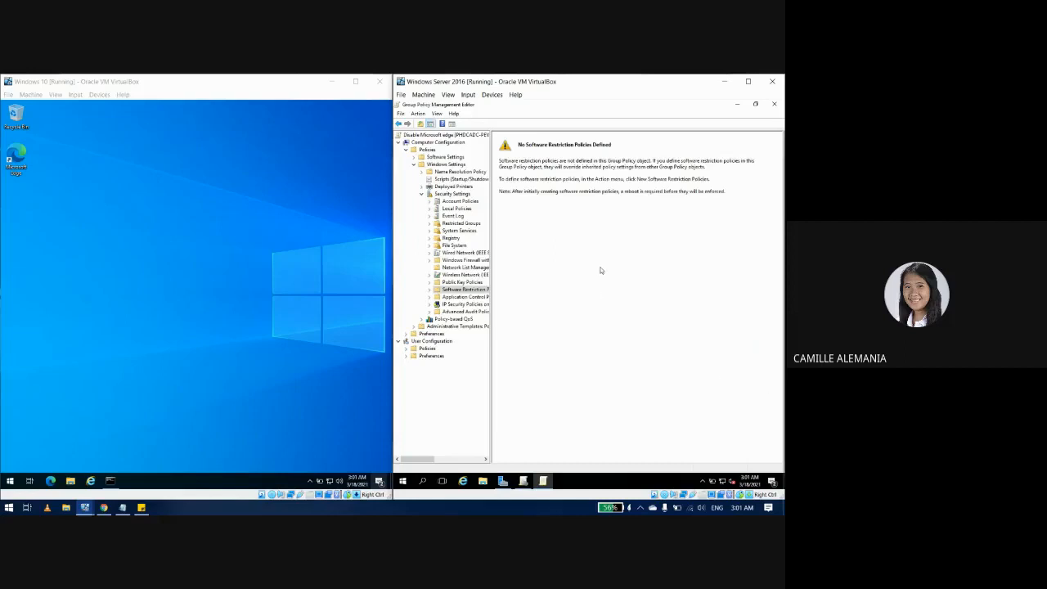
Step: Create new Software Restriction Policies in the GPO and start a new path rule under Additional Rules
right_click(469, 291)
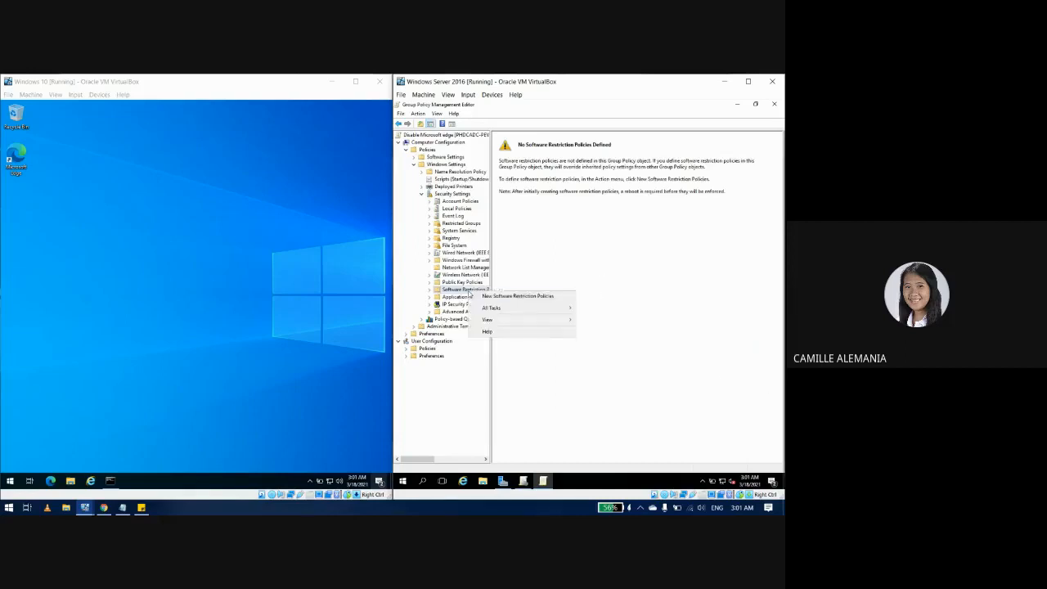
click(493, 296)
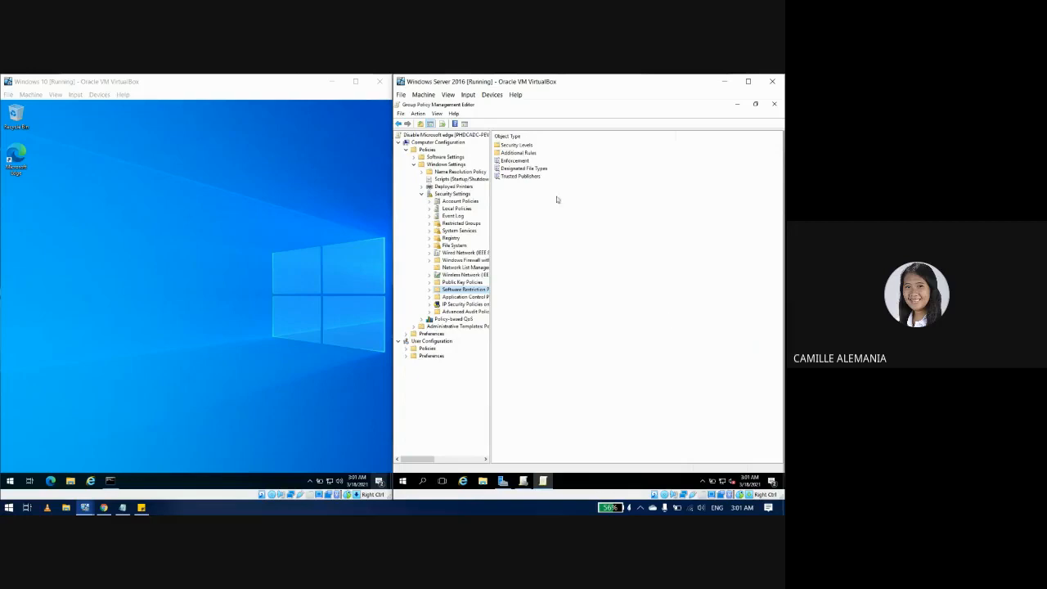
double_click(519, 153)
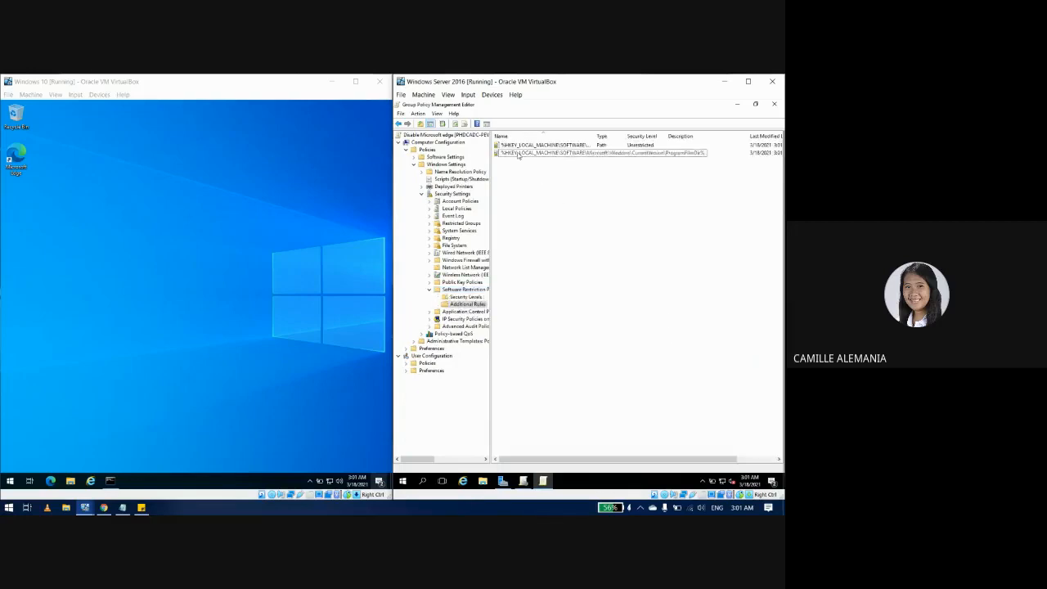
right_click(520, 211)
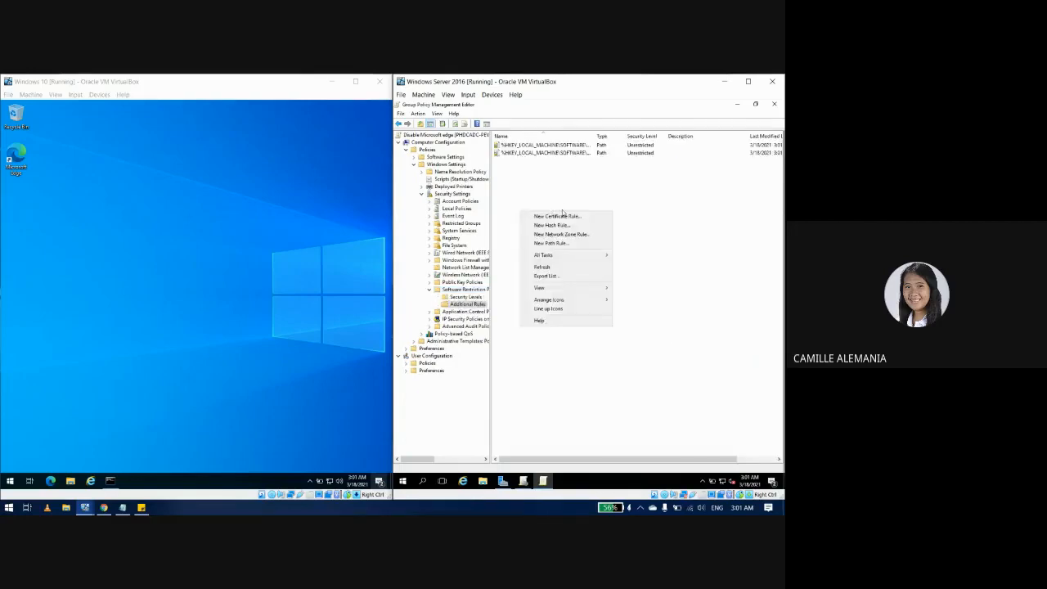
click(557, 243)
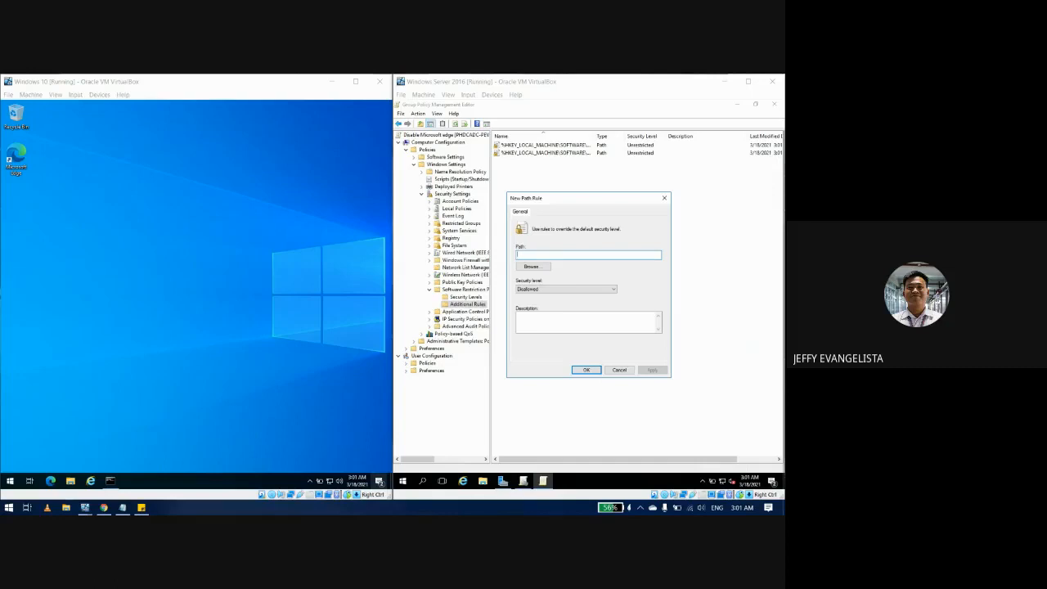
Step: Set the rule path to C:\Program Files (x86)\Microsoft\Edge\Application\msedge.exe with security level Disallowed
click(539, 266)
key(Escape)
click(568, 255)
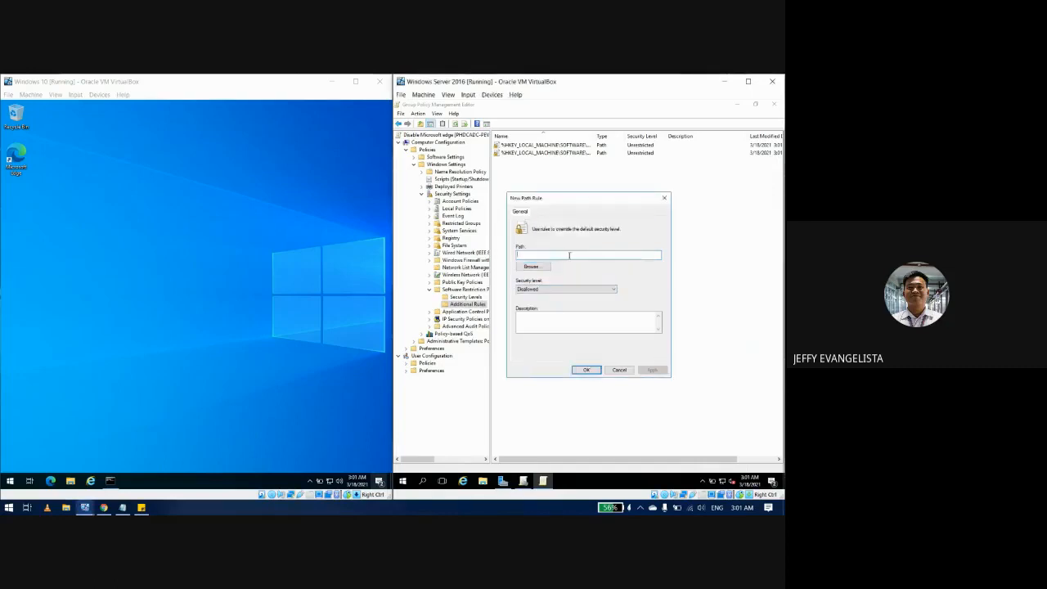
text(C:\Program Files (x86)\Microsoft\Edge\Application\msedge.exe)
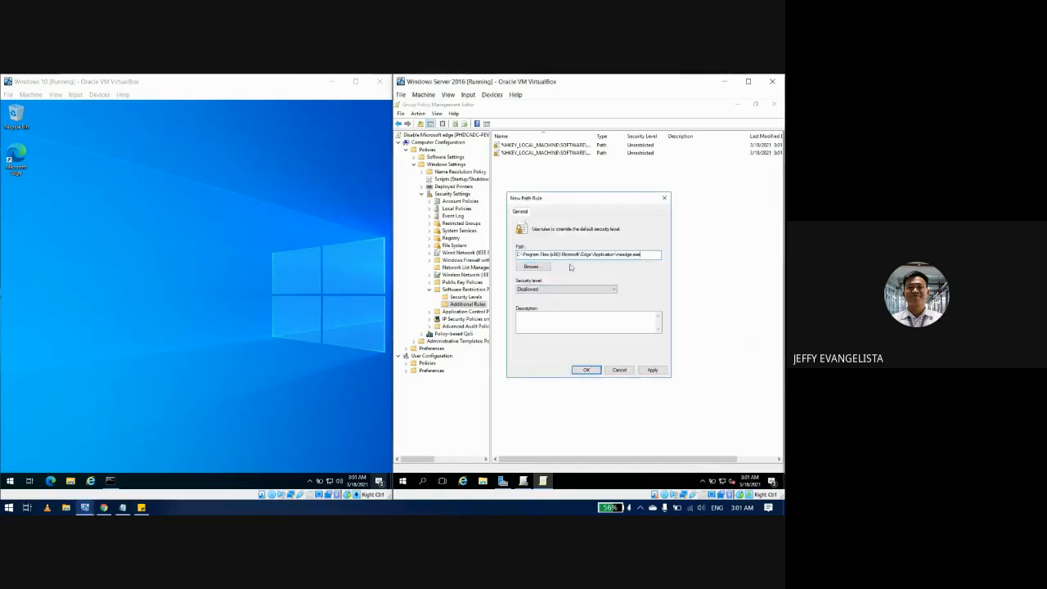
click(559, 291)
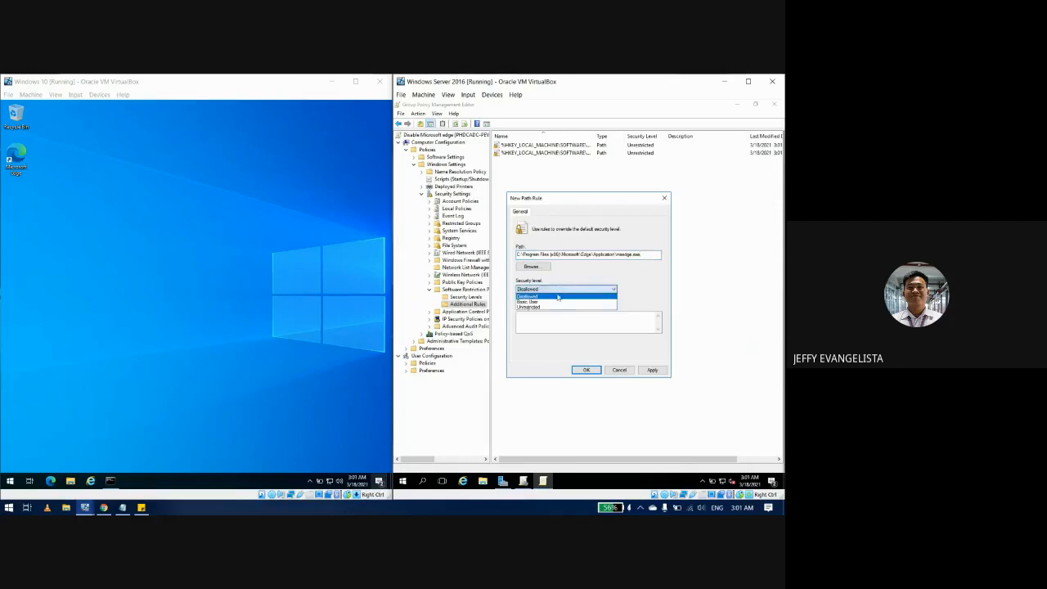
click(559, 295)
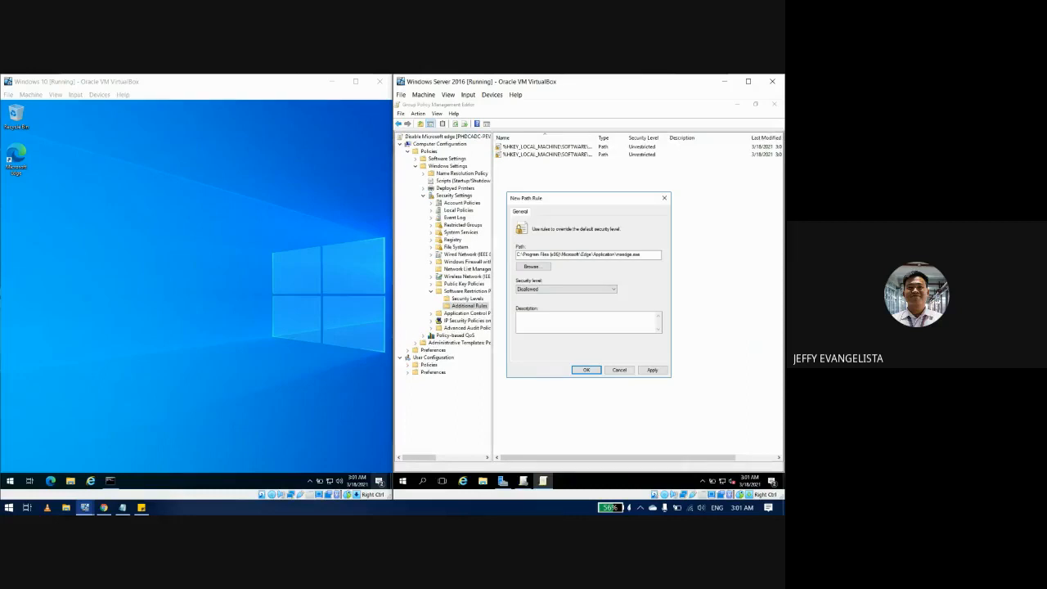
click(586, 370)
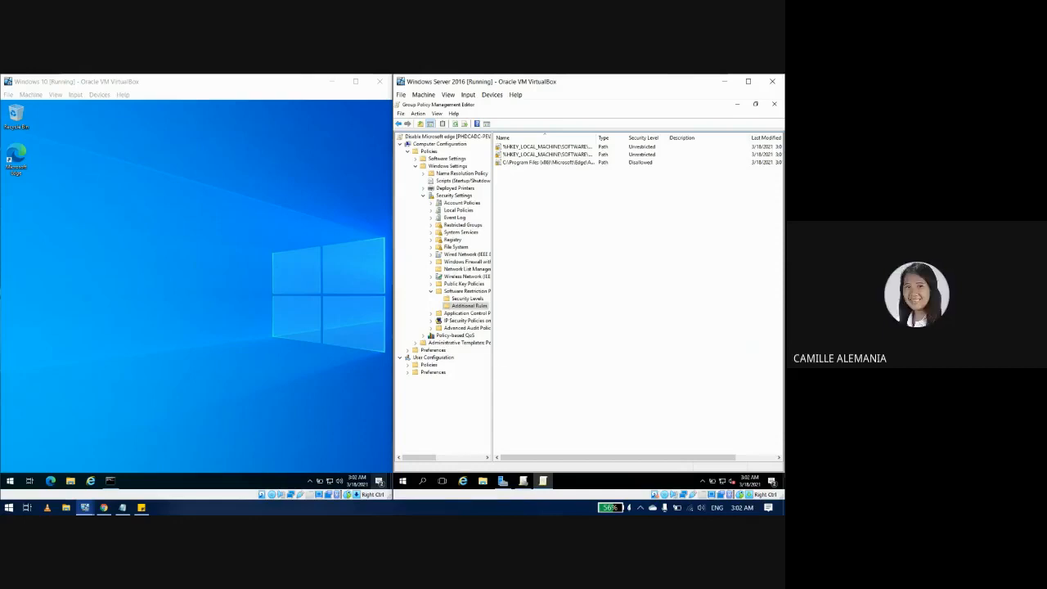
Step: Launch Command Prompt on the Windows 10 client and clear the stray pasted text with cls
click(206, 373)
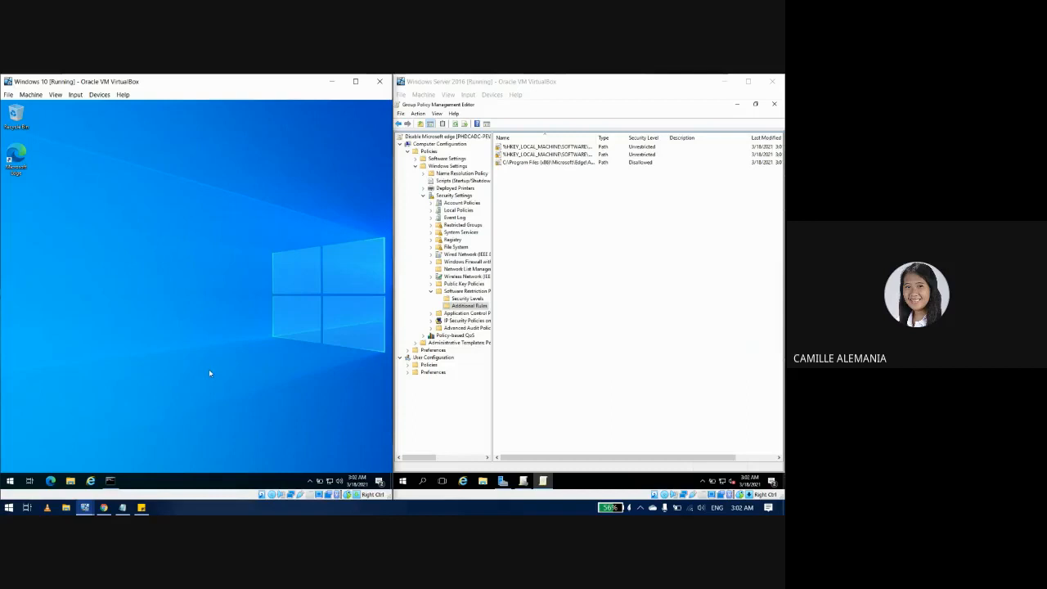
key(super)
text(cmd)
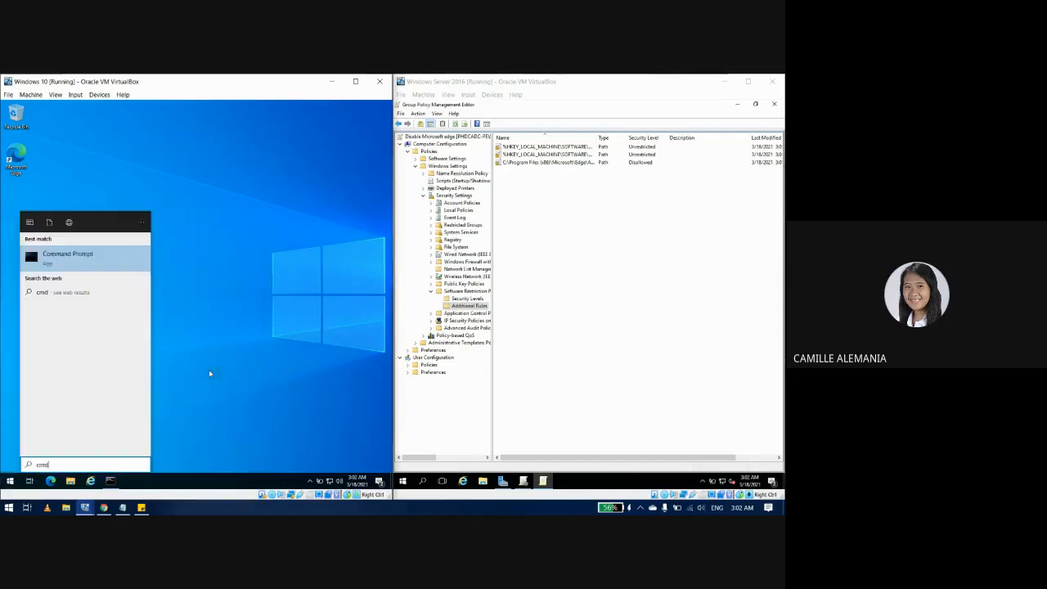
key(Return)
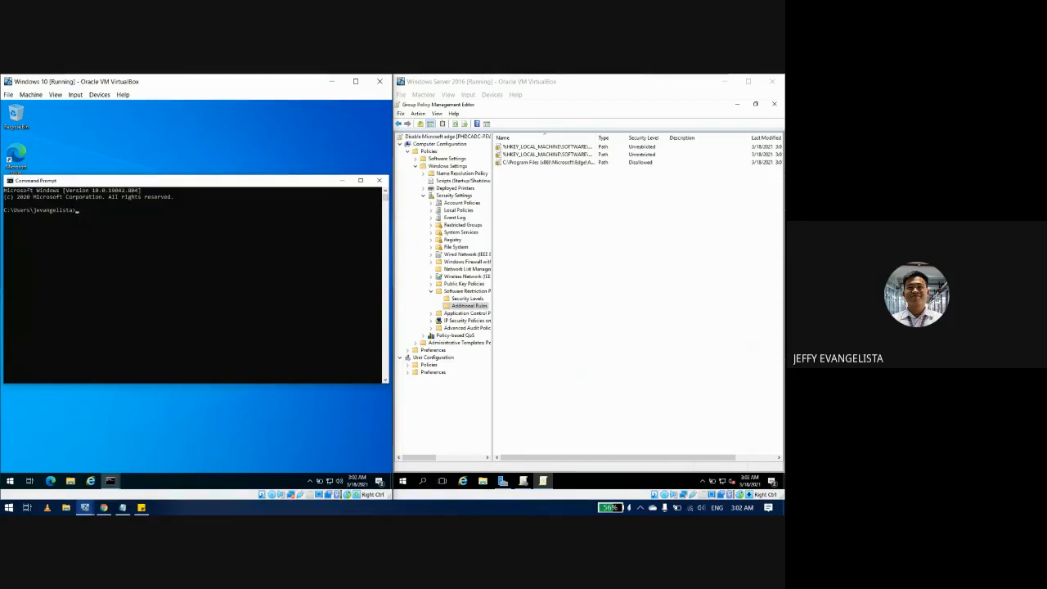
text(C:\Program Files (x86)\Microsoft\Edge\Application\msedge.exe)
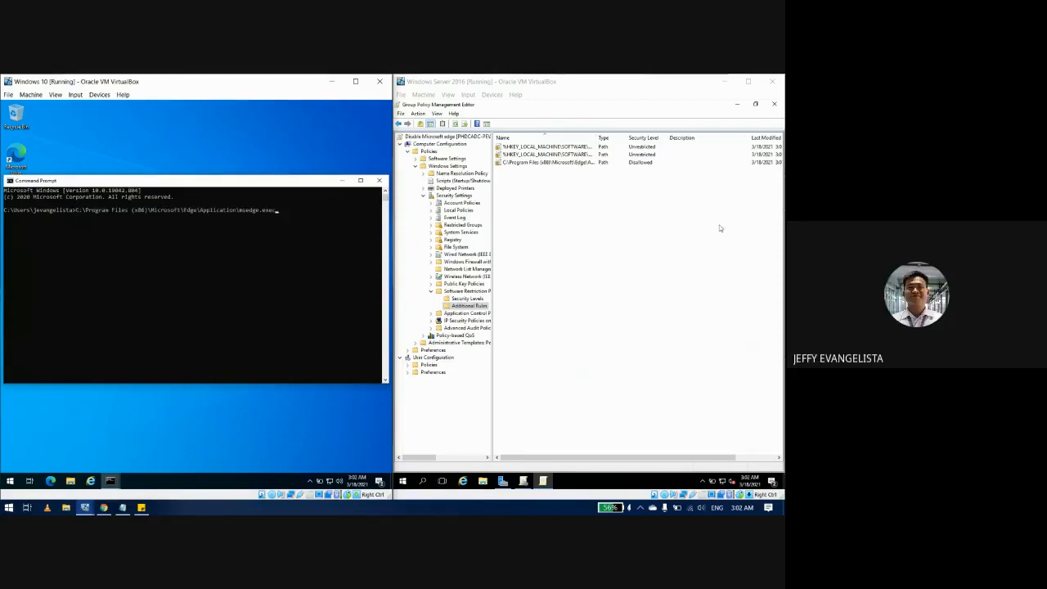
text(cls)
key(Return)
text(cls)
key(Return)
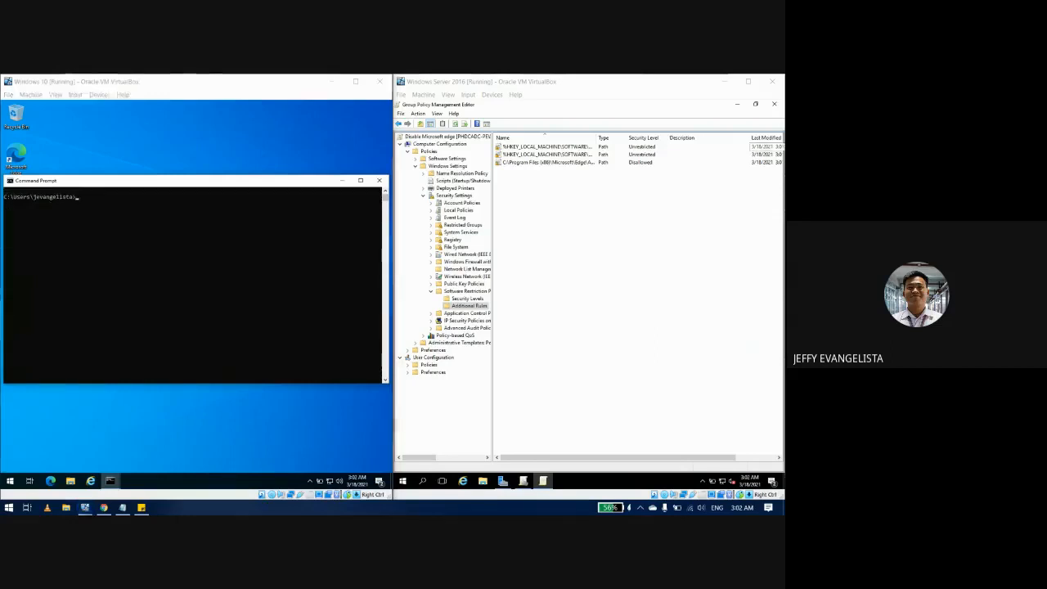
Step: Run gpupdate /force on the Windows 10 client
click(124, 229)
key(Up)
key(Up)
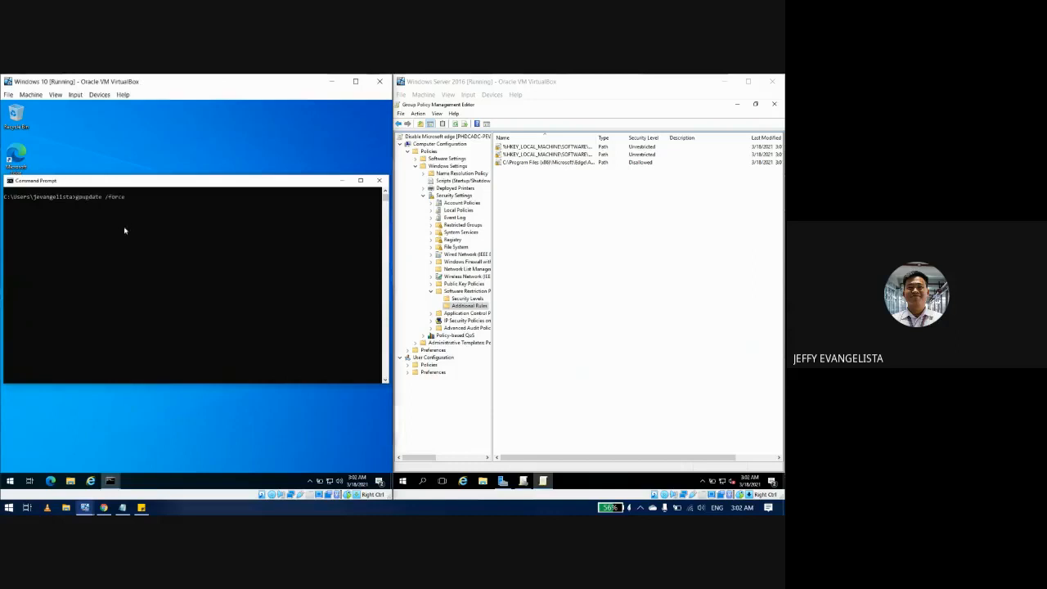
key(Return)
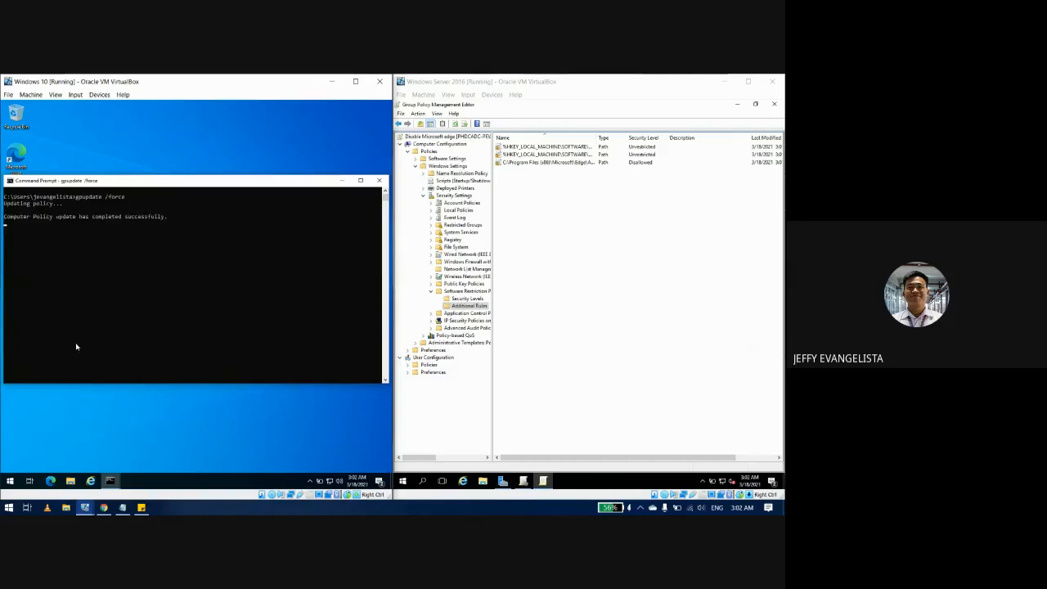
click(198, 235)
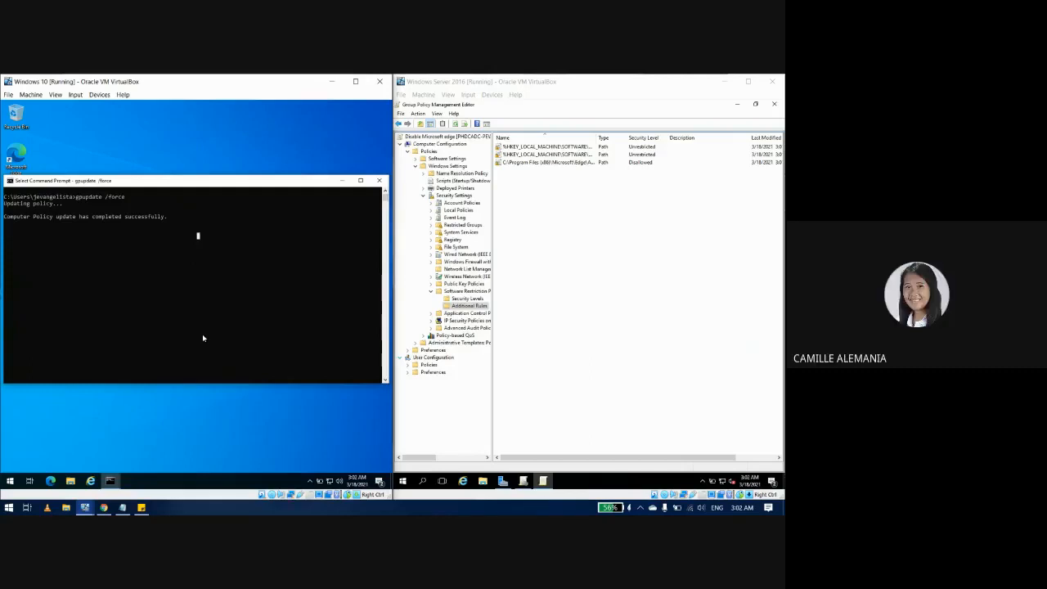
click(167, 217)
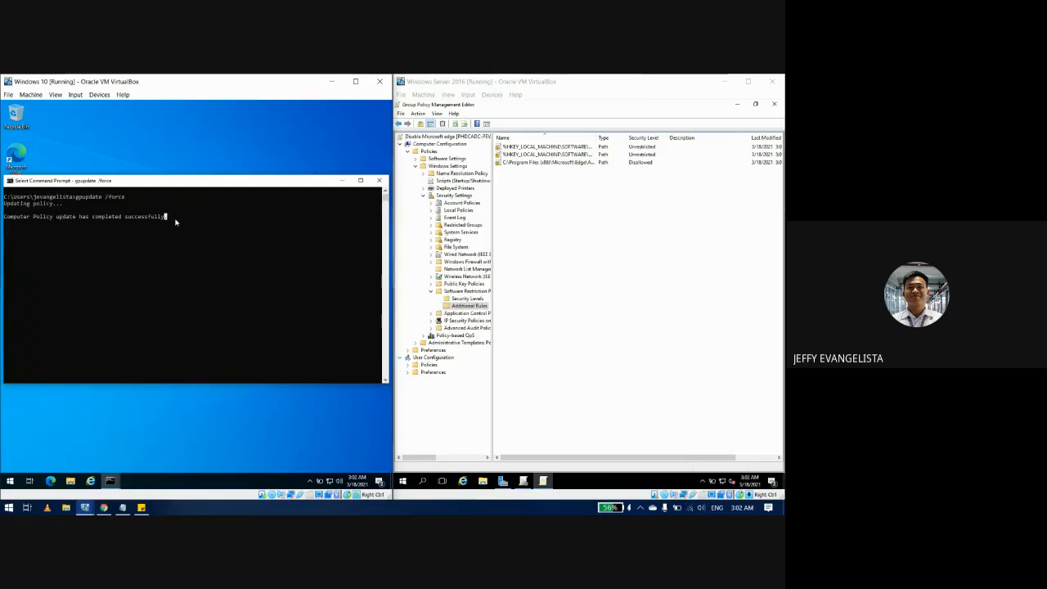
click(182, 242)
Step: Let the Computer and User policy updates finish and move the Command Prompt window aside
click(592, 206)
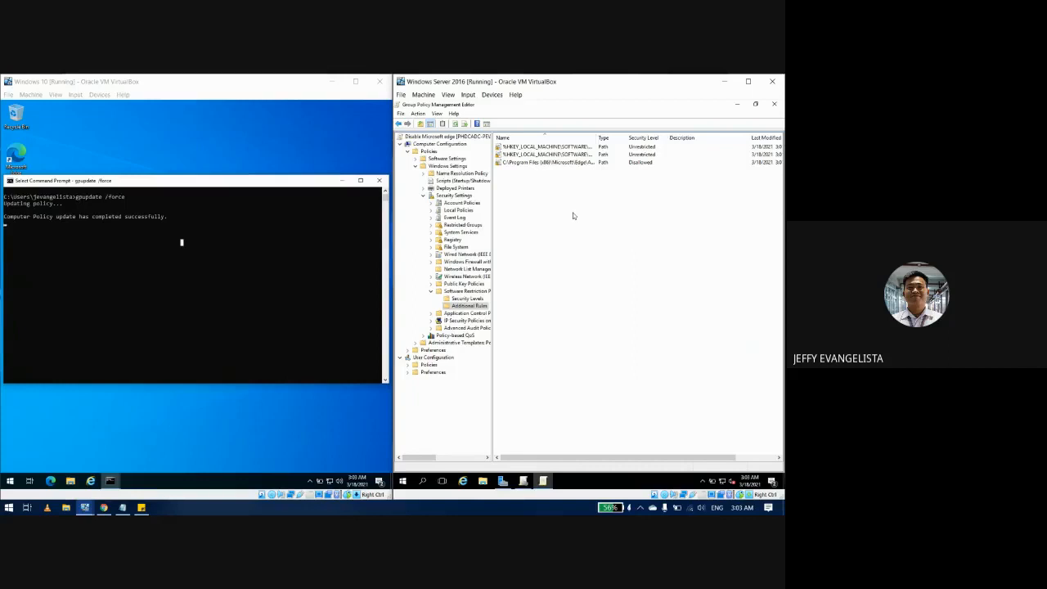
click(87, 243)
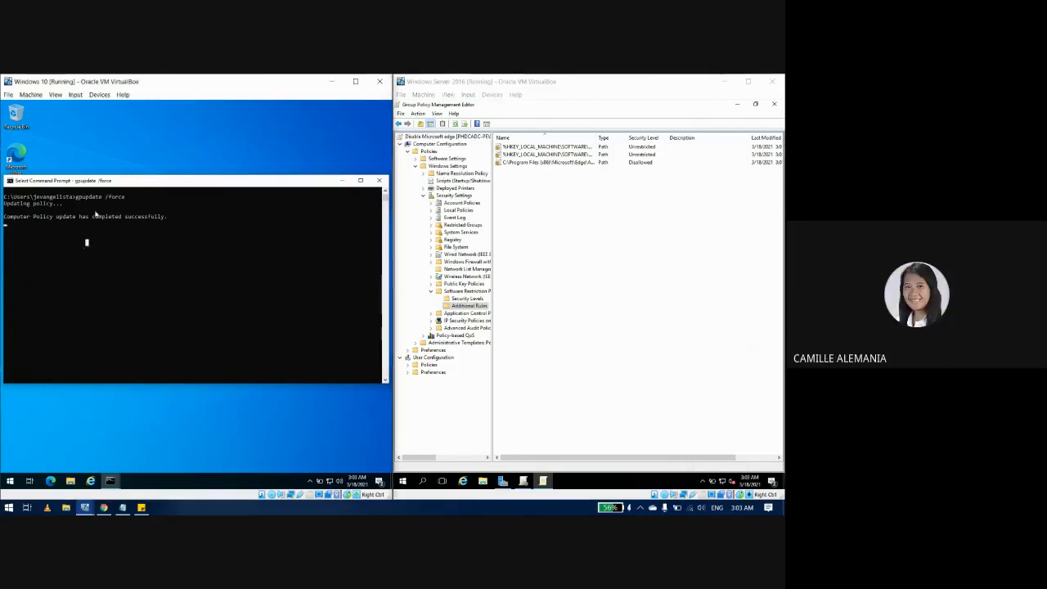
mouse_move(123, 181)
mouse_down()
mouse_move(131, 162)
mouse_move(117, 165)
mouse_up()
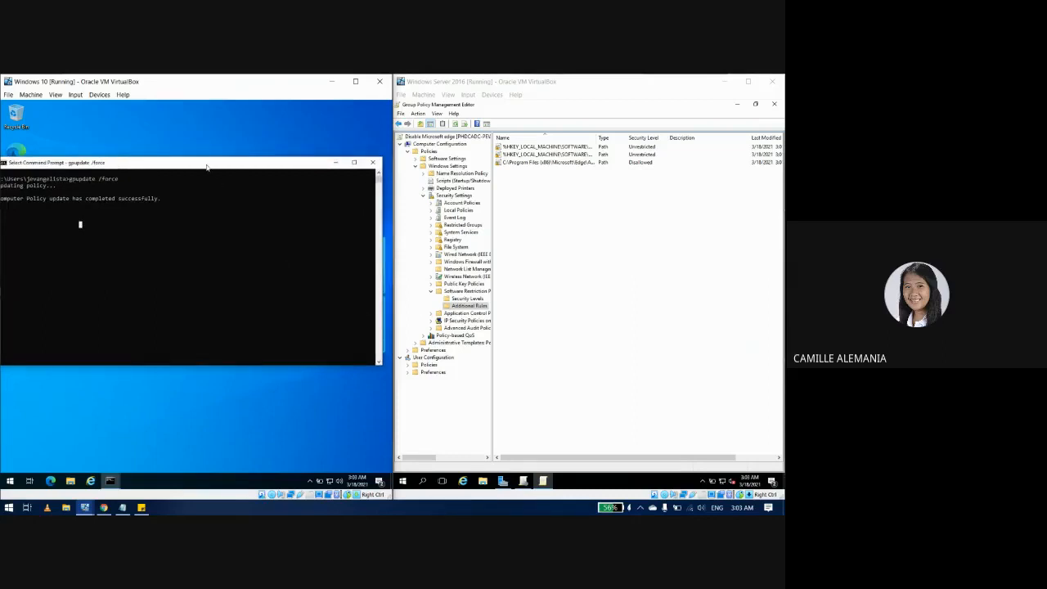
drag(207, 166, 277, 166)
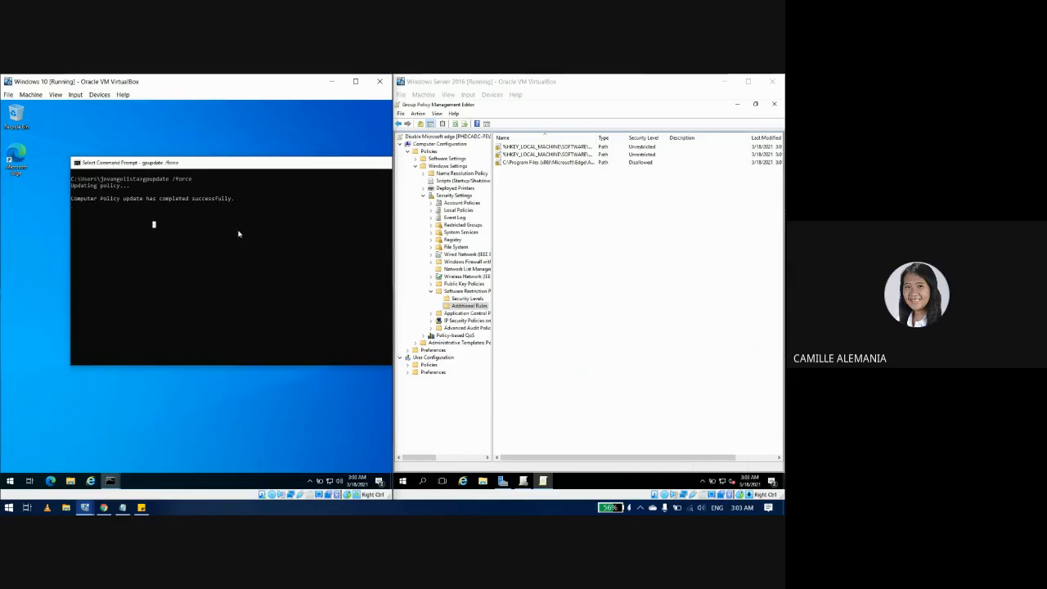
key(Return)
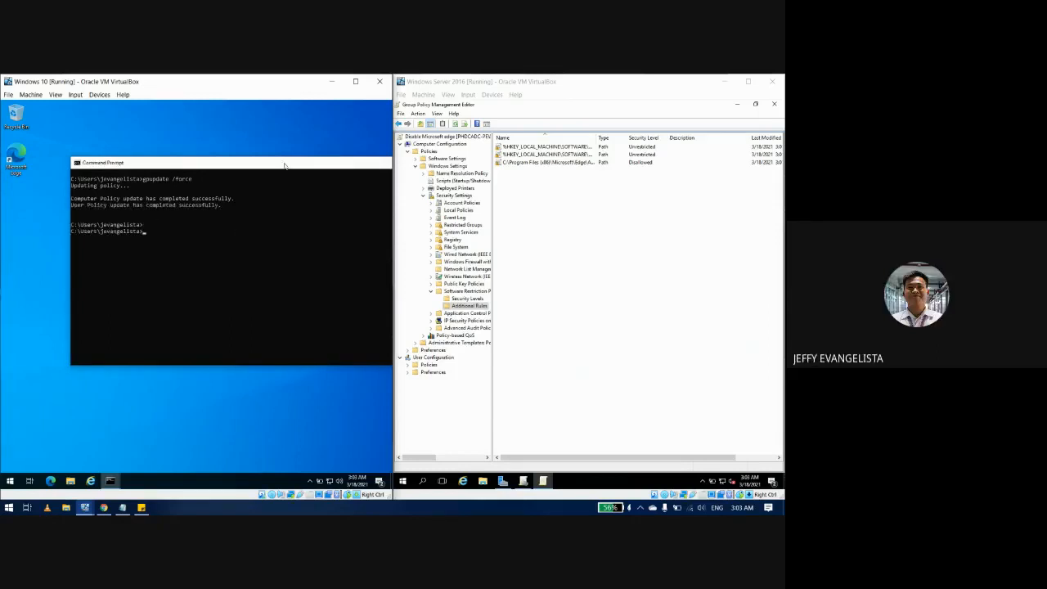
drag(284, 164, 215, 186)
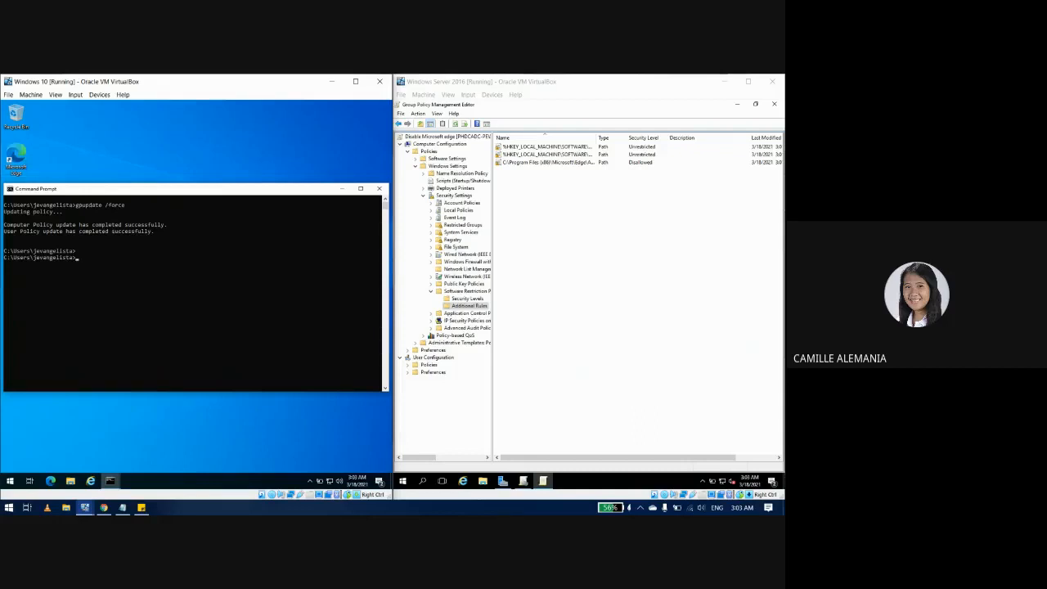
double_click(25, 164)
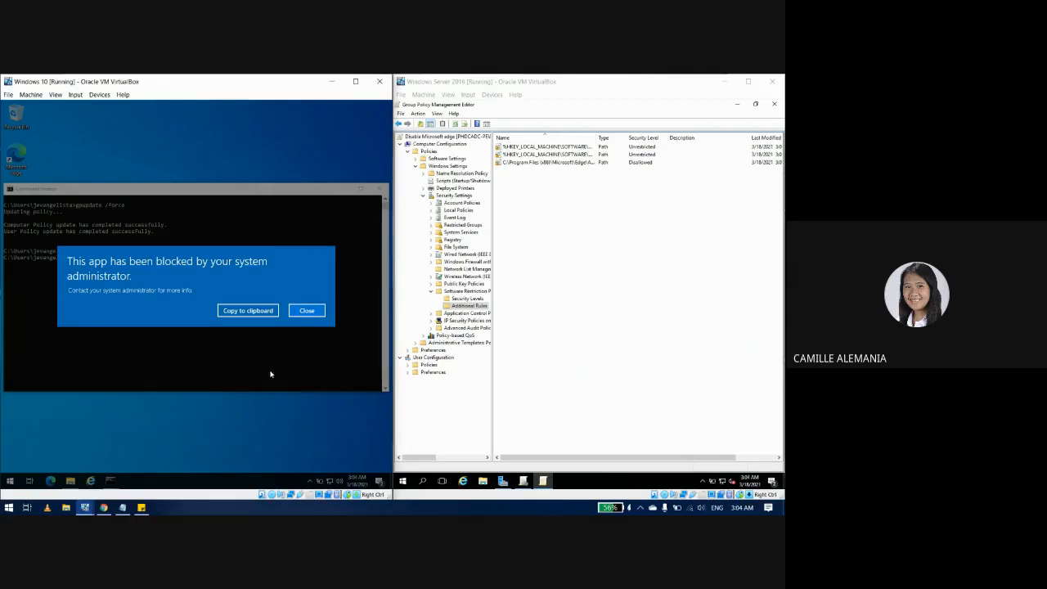
click(307, 311)
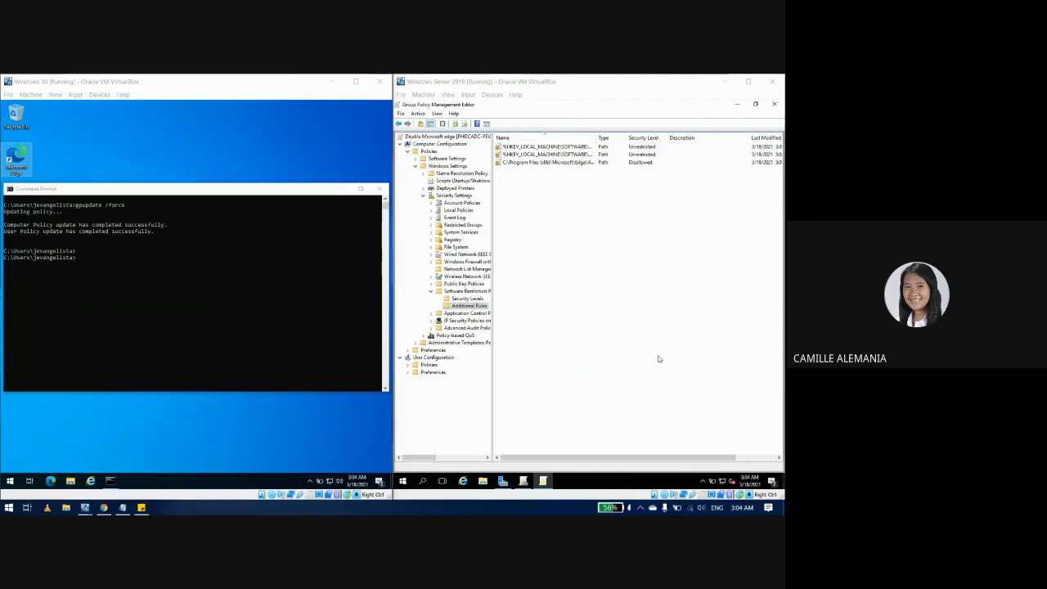
Step: Sign out of the current user on the Windows 10 client and reach the sign-in screen
click(10, 481)
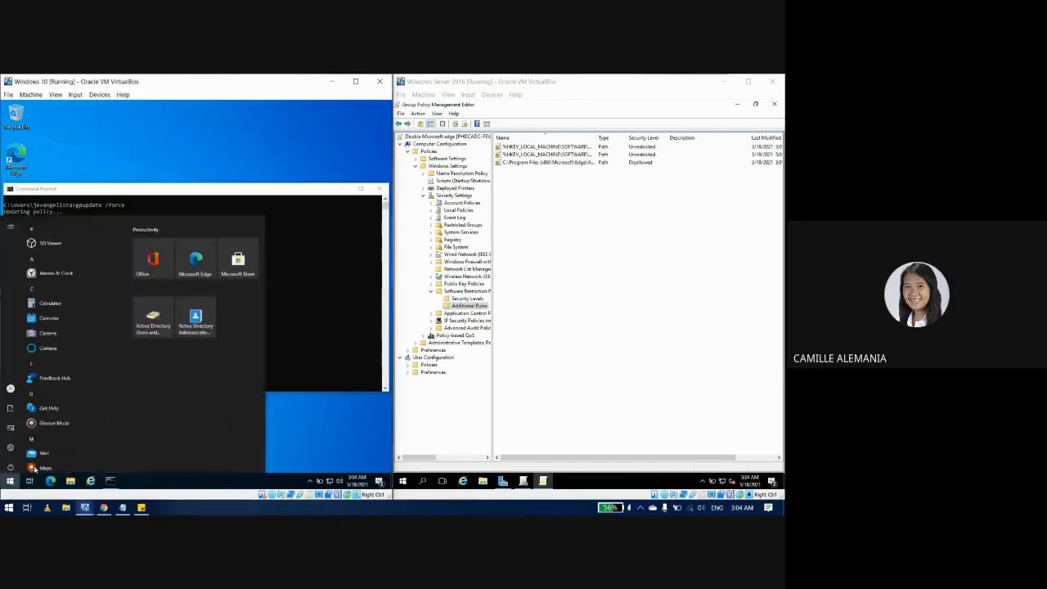
click(11, 385)
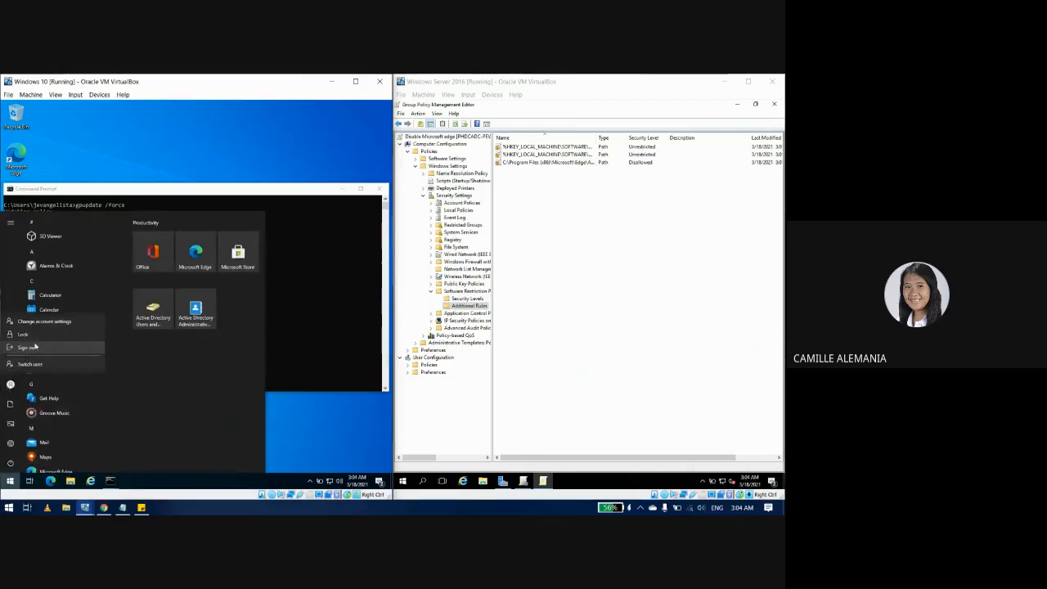
click(34, 350)
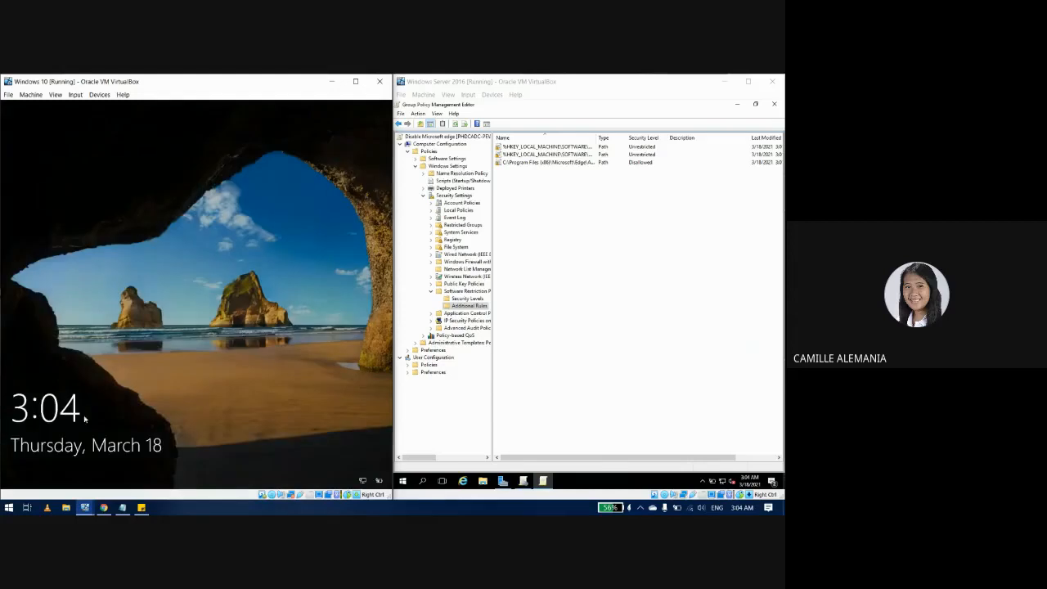
click(278, 178)
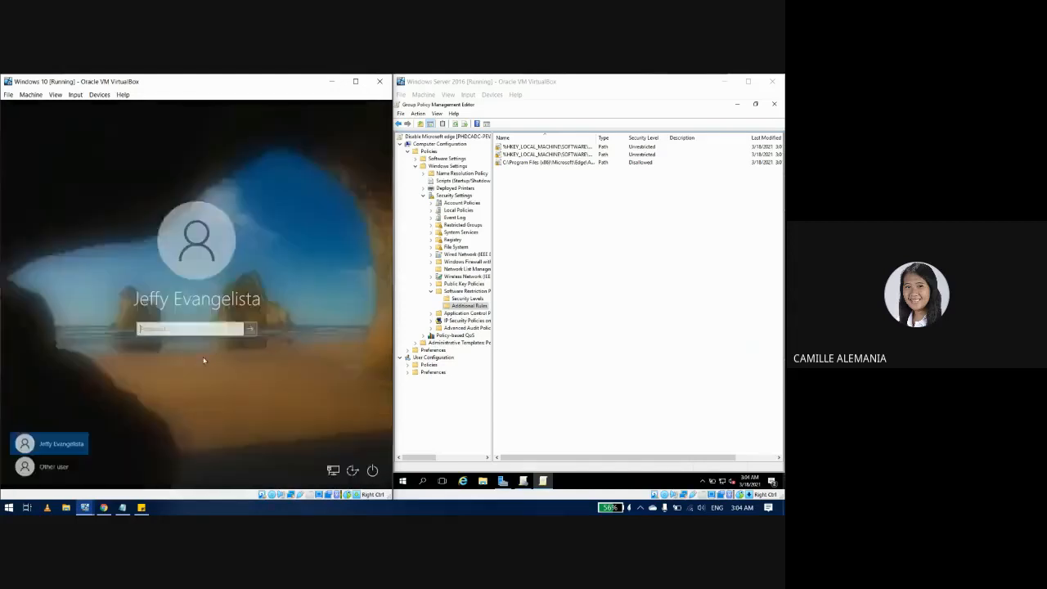
Step: Sign in as Other user with the domain username and password
click(53, 466)
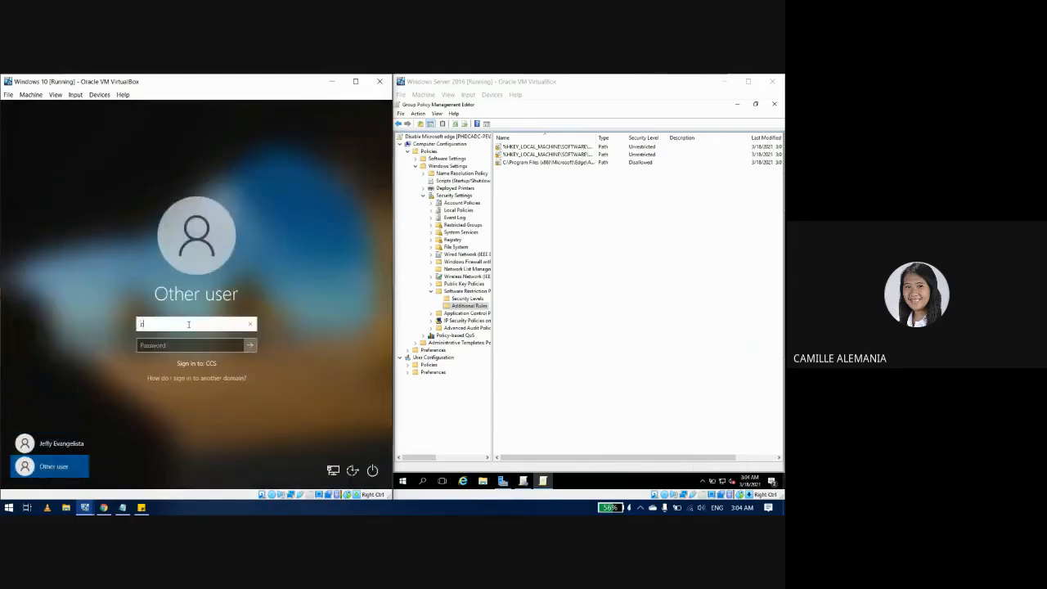
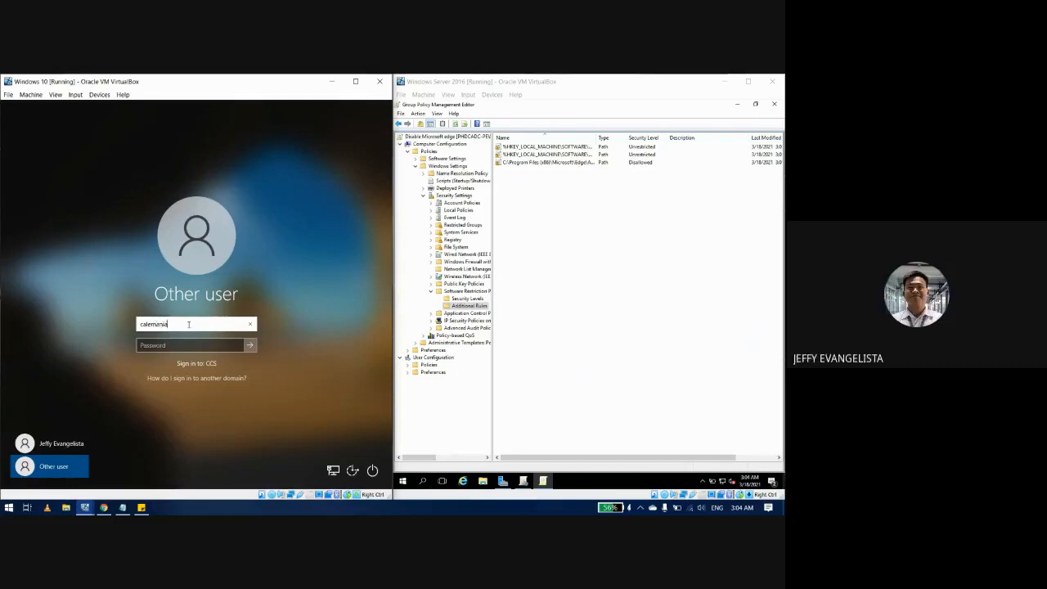
key(Tab)
text(****)
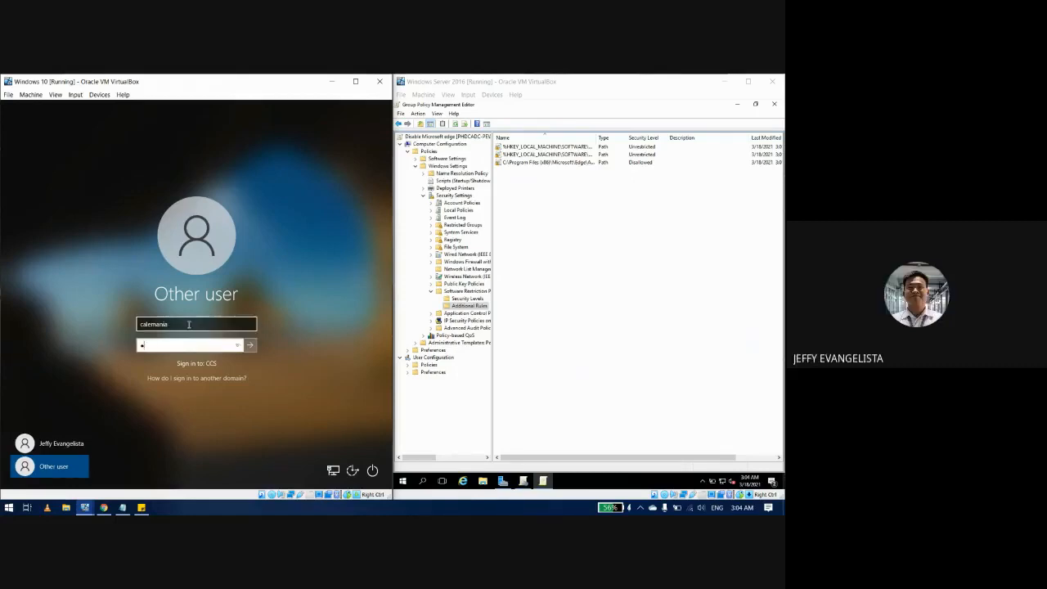
text(*******)
click(236, 346)
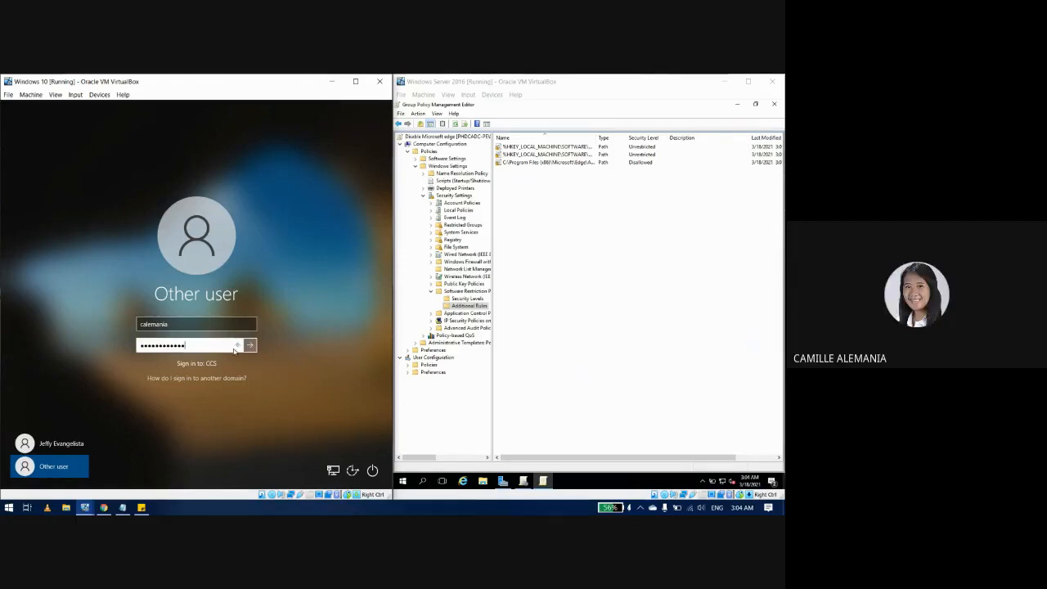
text(**)
click(251, 346)
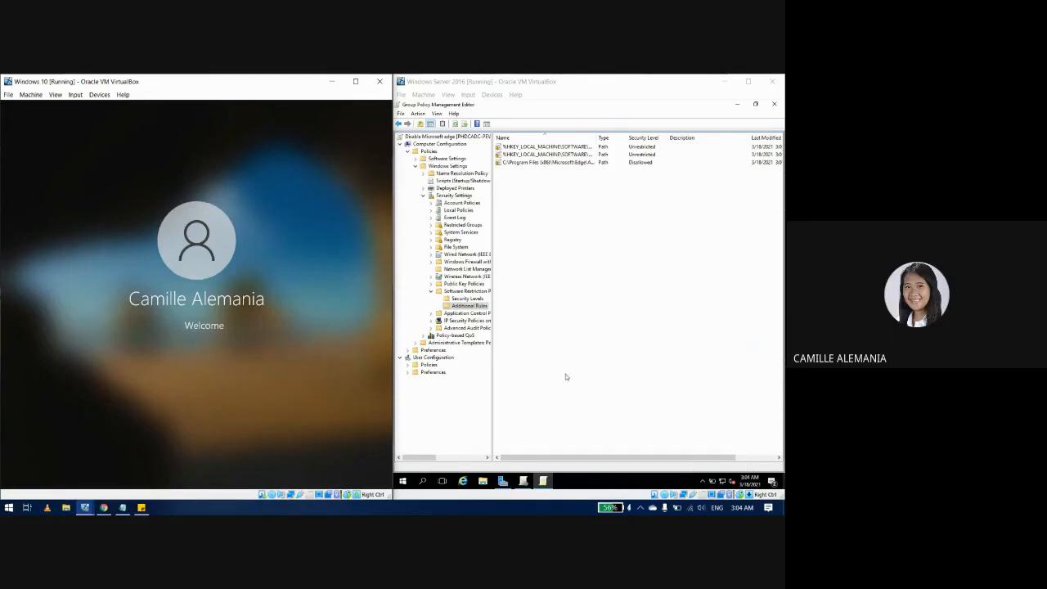
click(600, 377)
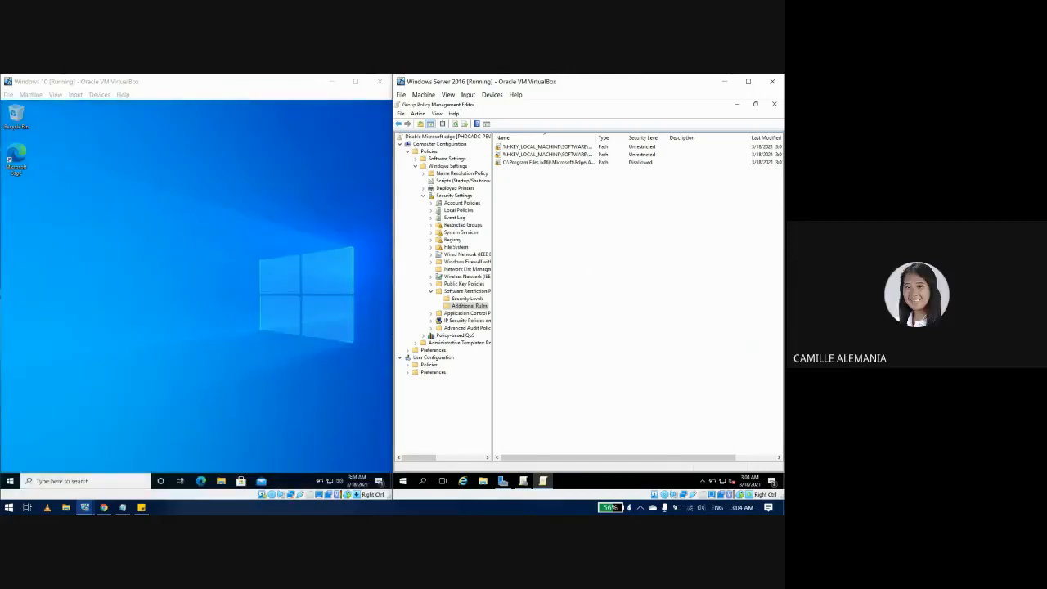
double_click(25, 166)
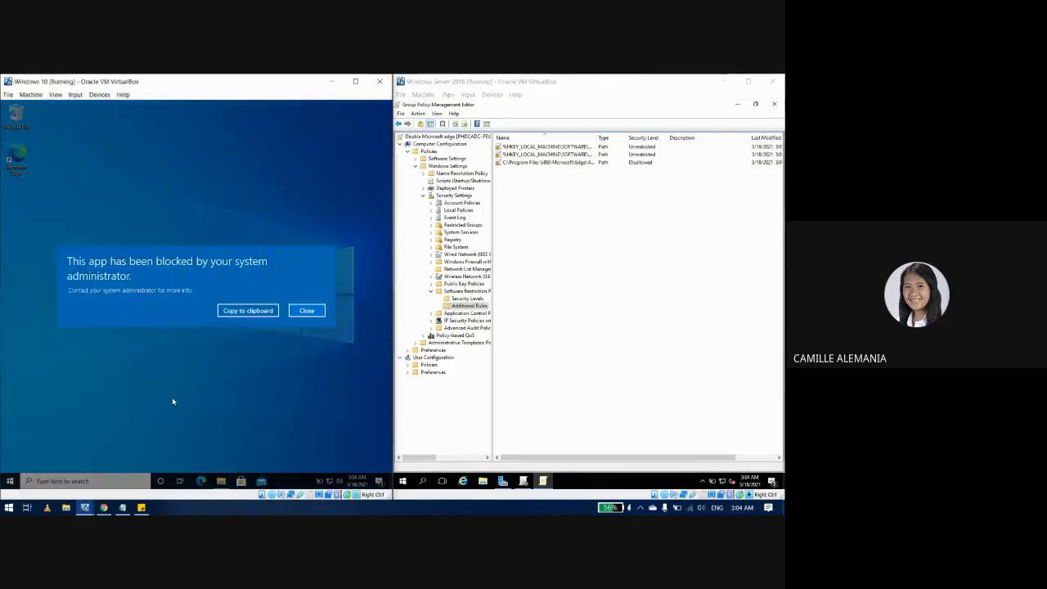
click(307, 312)
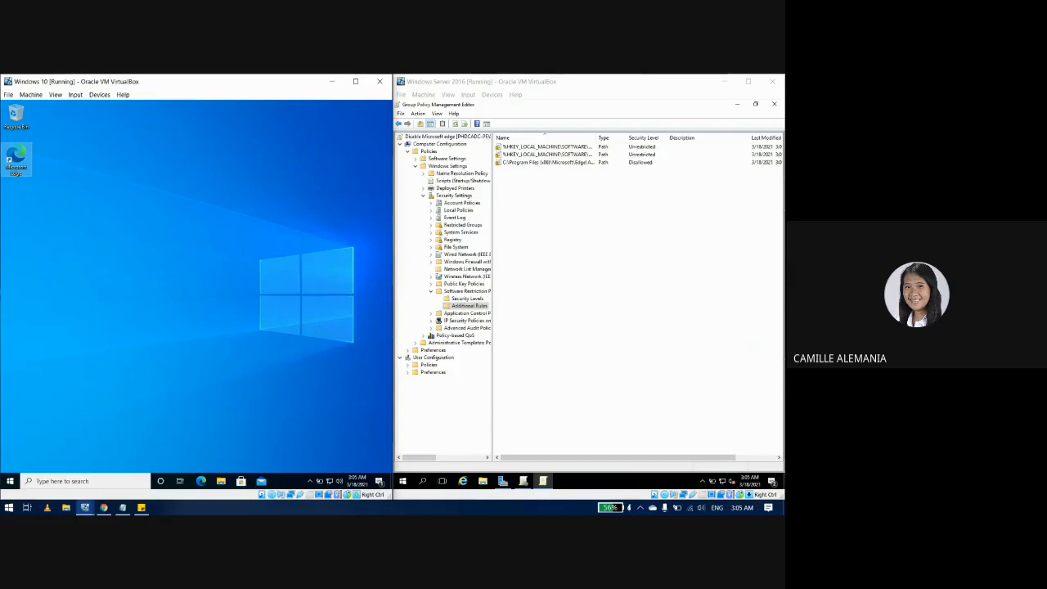
click(665, 365)
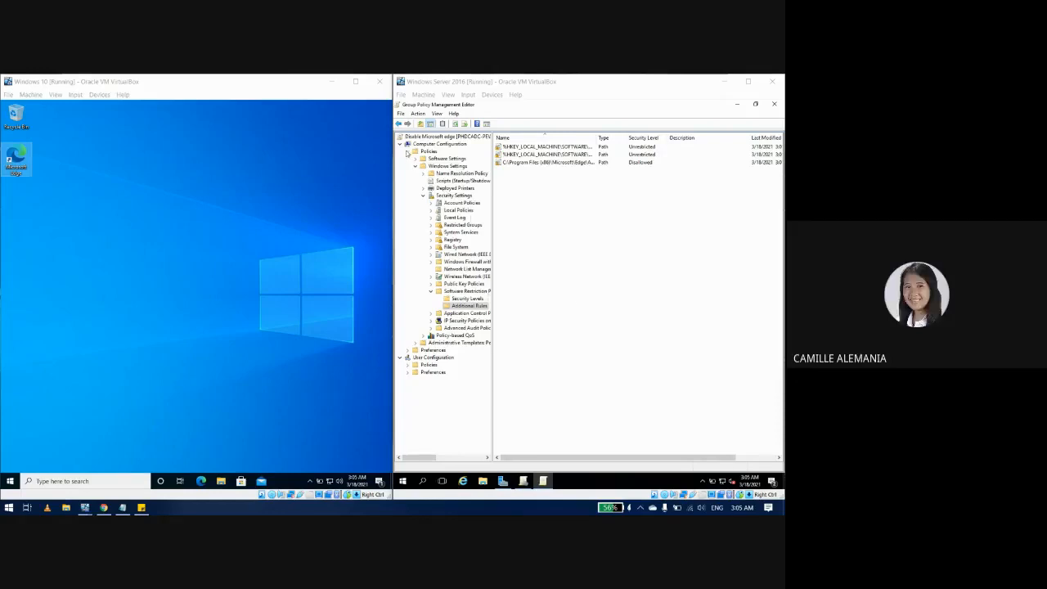
Step: In the Disable Microsoft edge GPO's scope, add a security filter entry limited to Computers object type
click(738, 106)
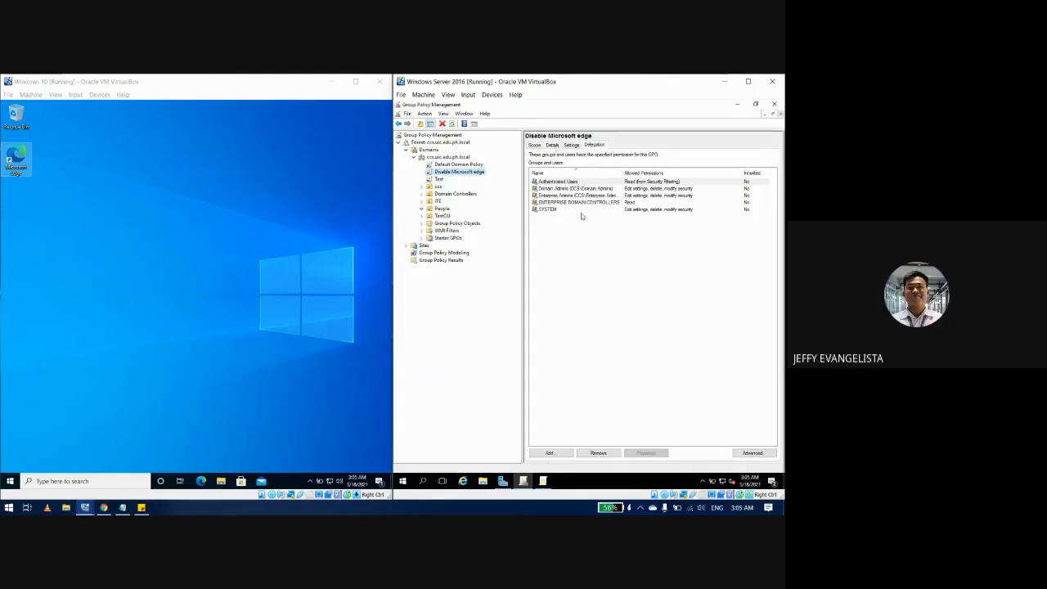
click(537, 145)
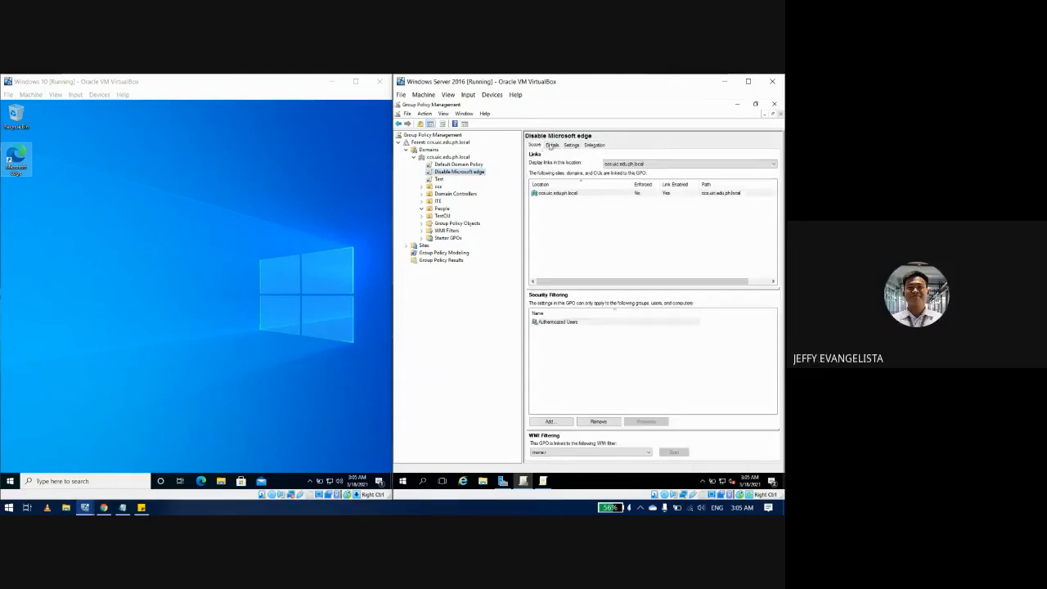
click(550, 421)
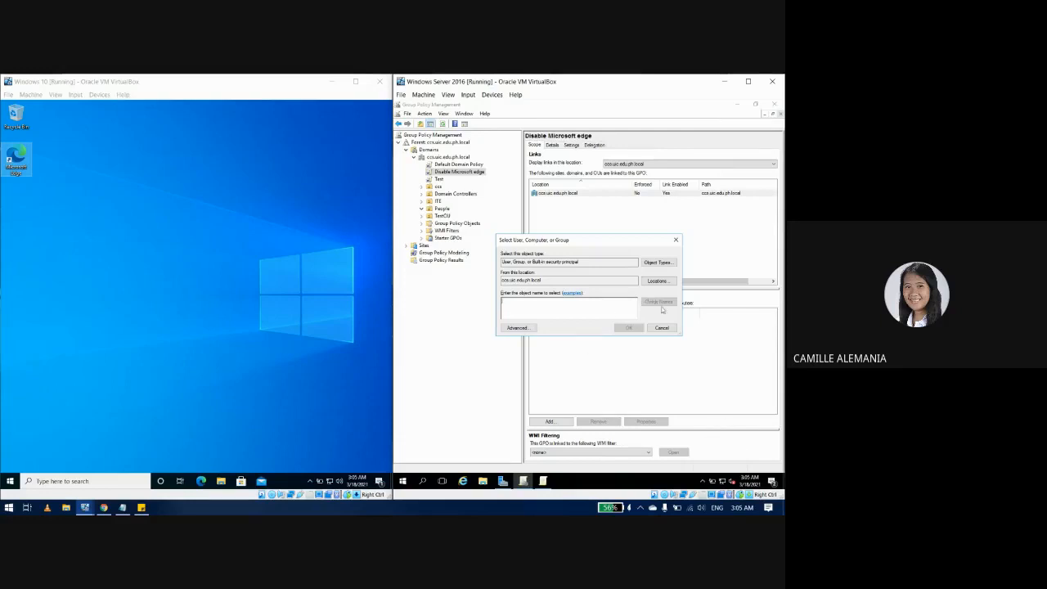
click(528, 329)
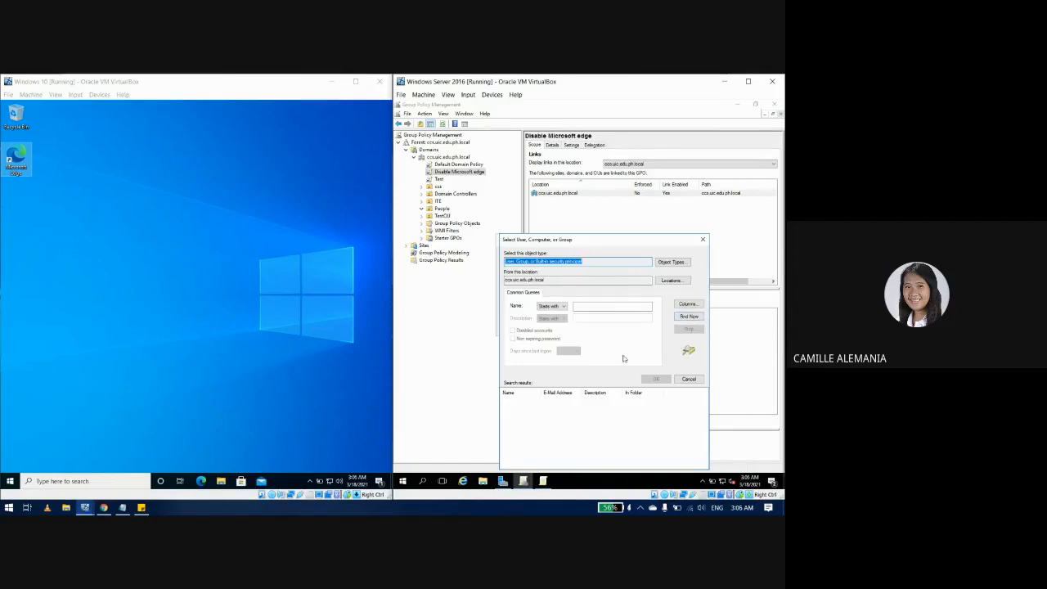
click(672, 262)
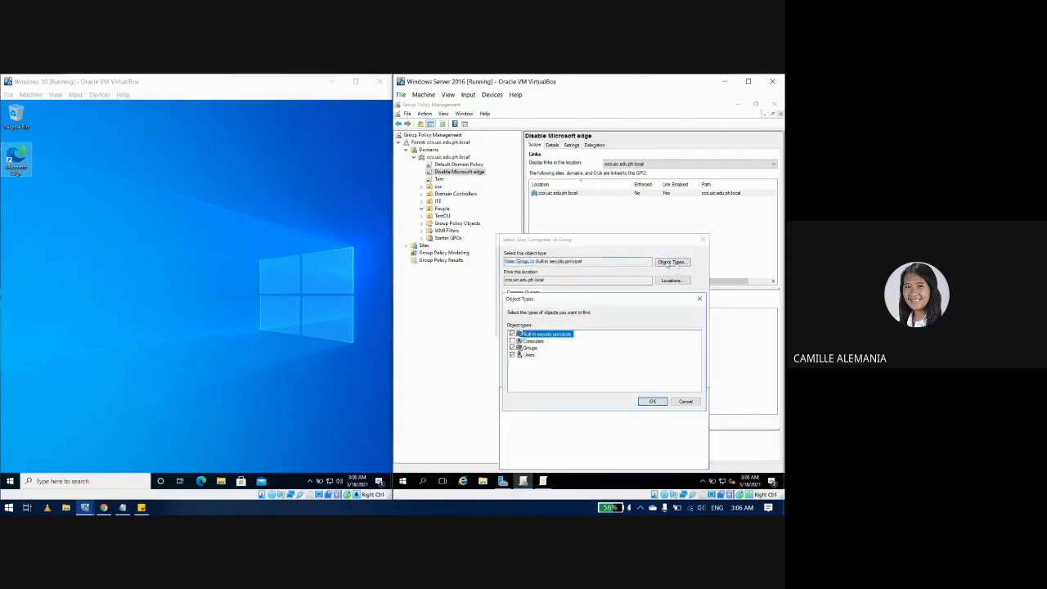
click(512, 341)
click(512, 348)
click(512, 354)
click(512, 334)
click(529, 382)
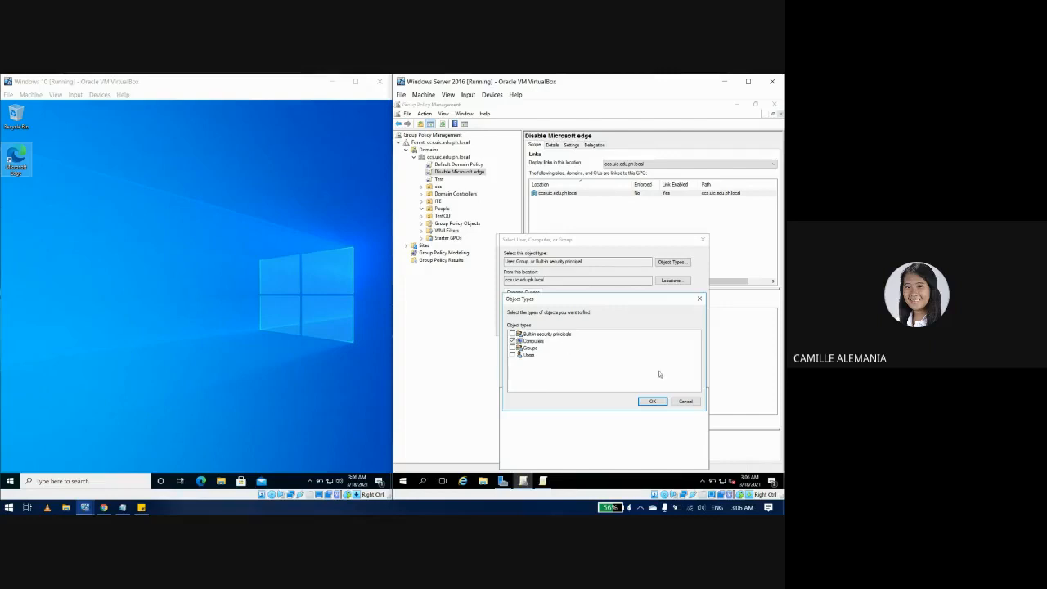
click(650, 402)
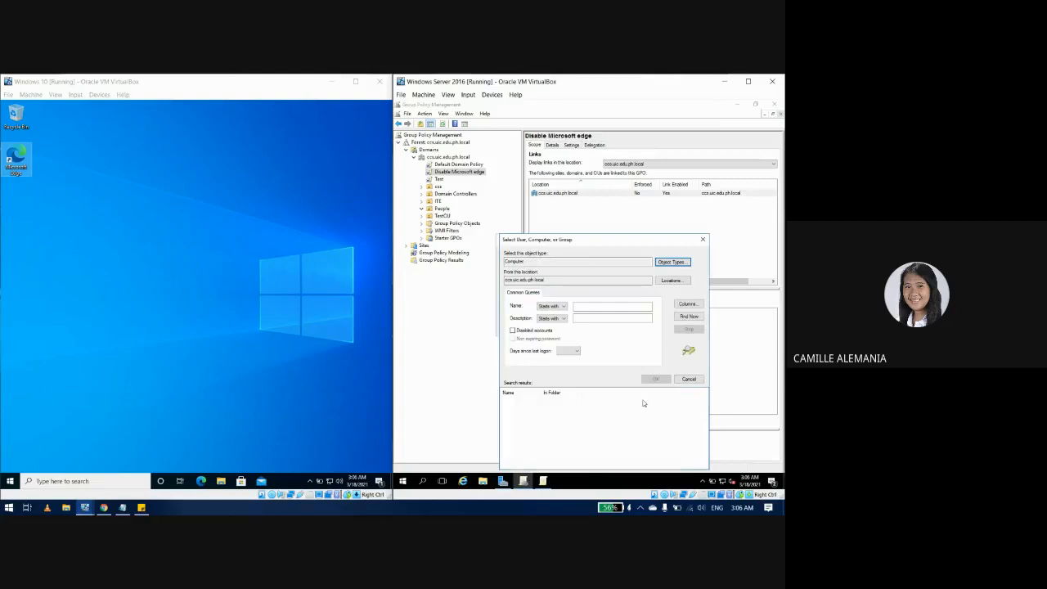
Step: Find the PC18 computer account and add it to the security filtering
click(688, 317)
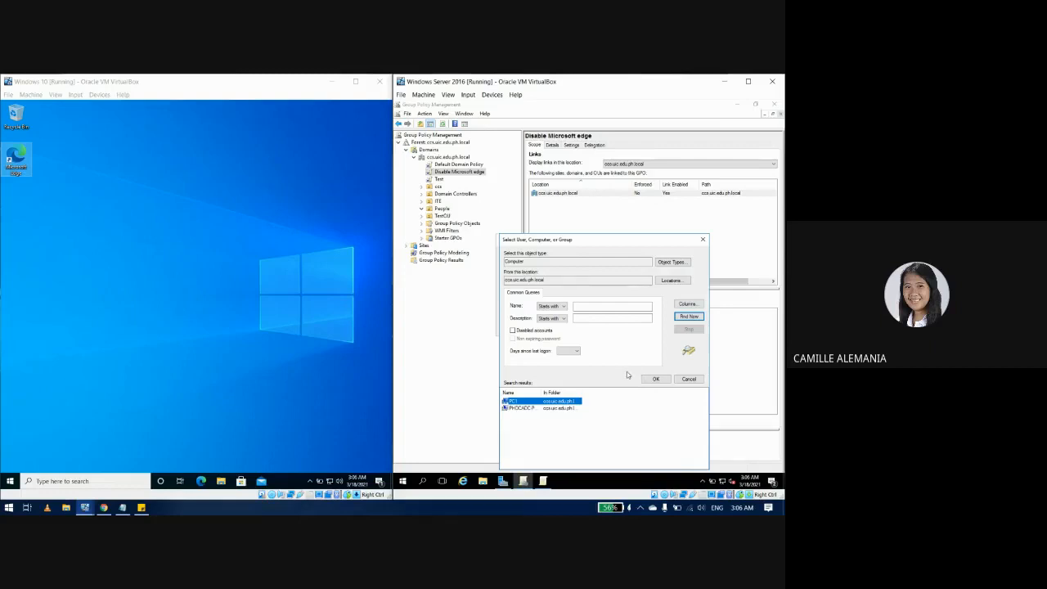
click(563, 419)
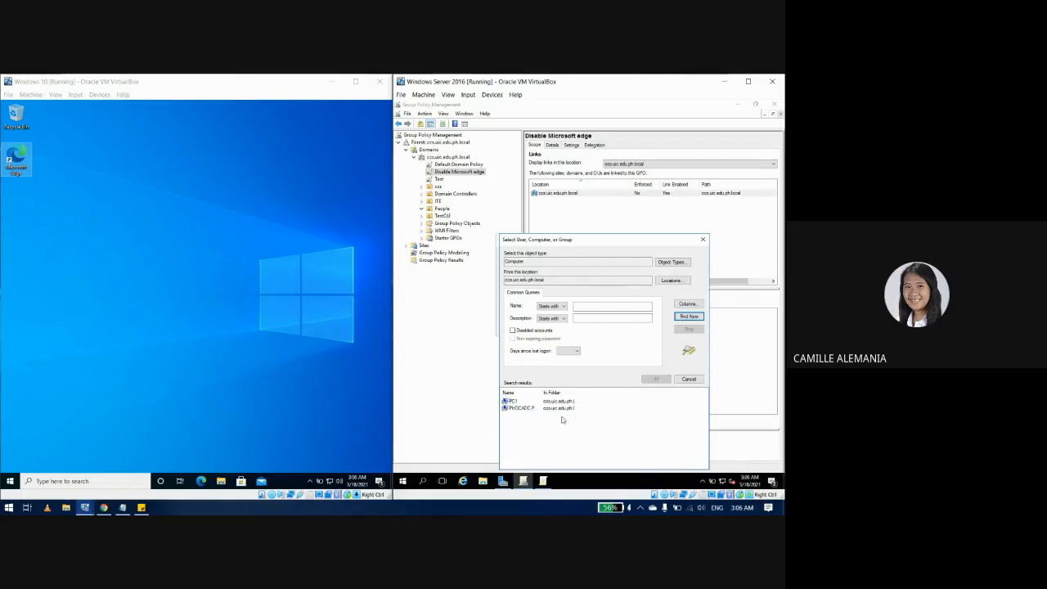
click(516, 401)
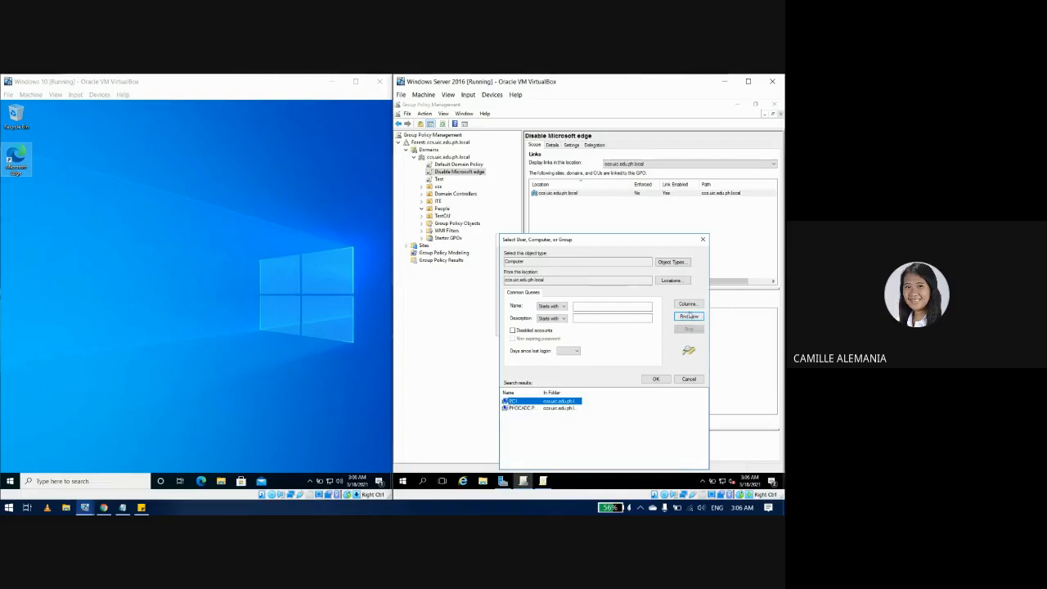
click(655, 379)
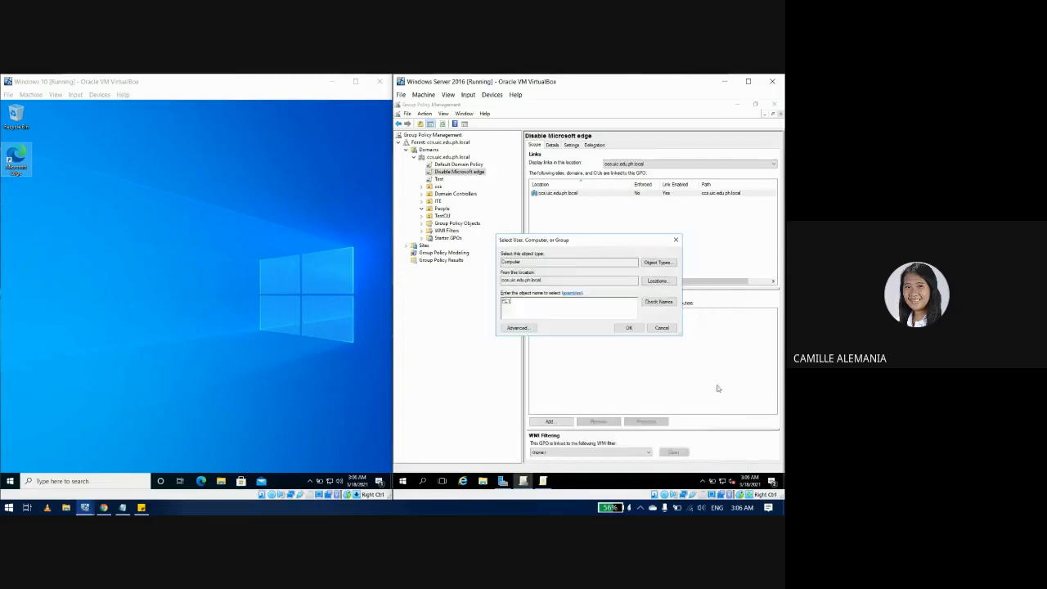
click(626, 329)
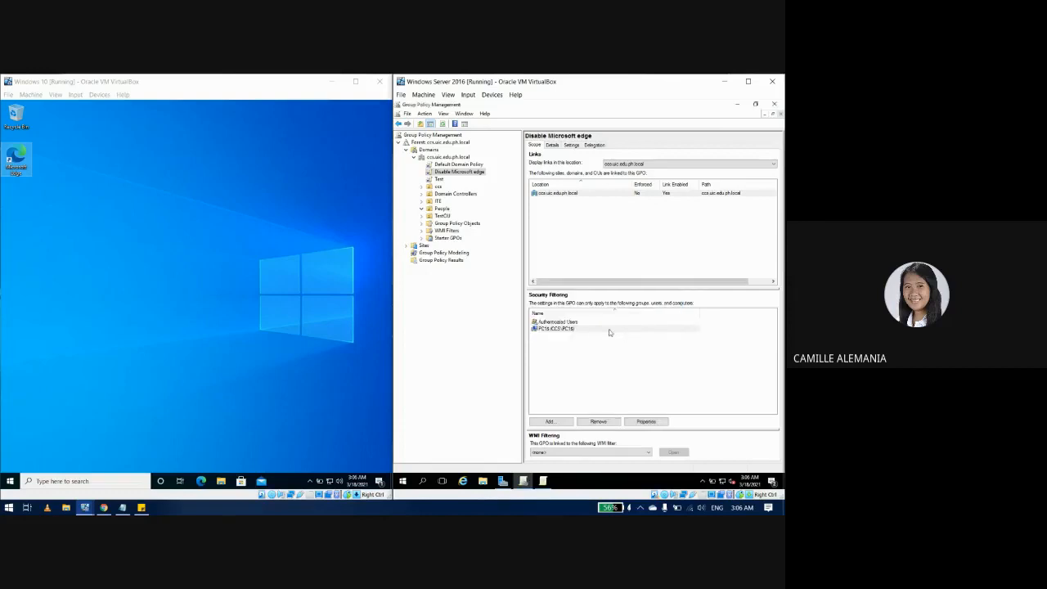
Step: Remove Authenticated Users from the security filtering, confirming both warnings
click(560, 322)
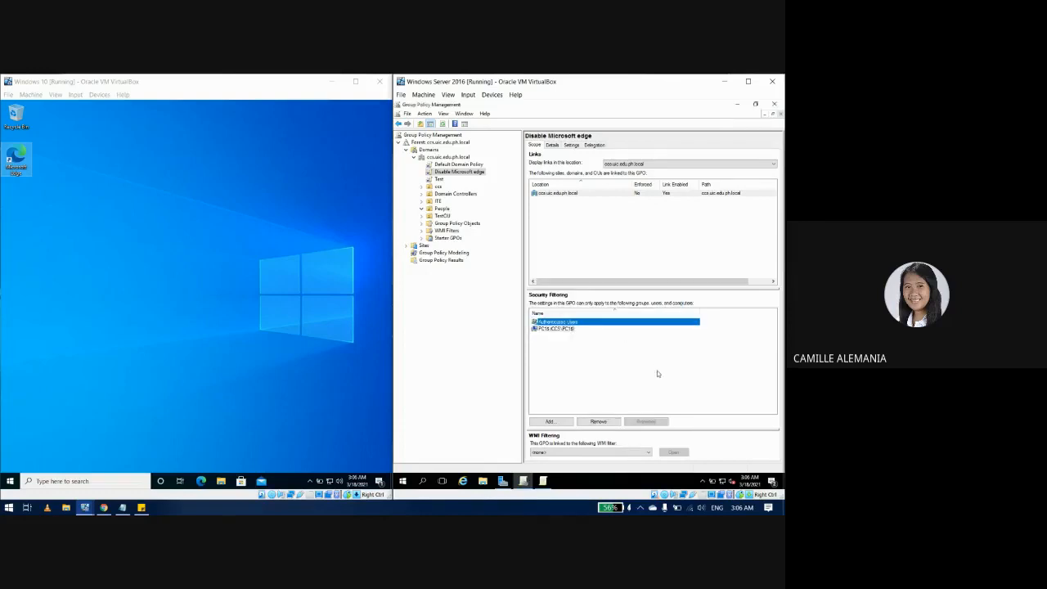
click(600, 421)
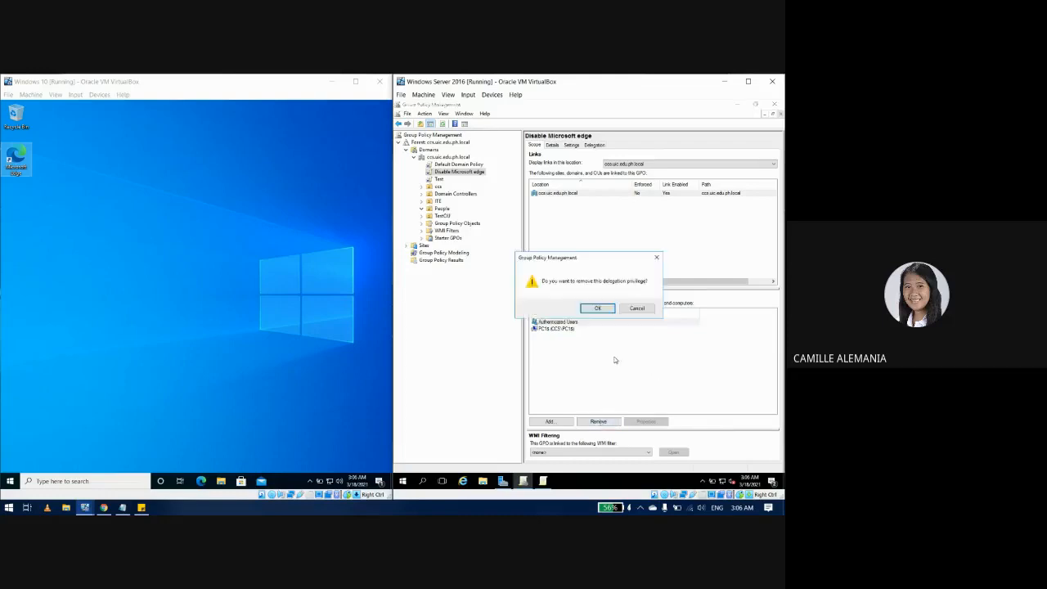
click(598, 308)
click(623, 325)
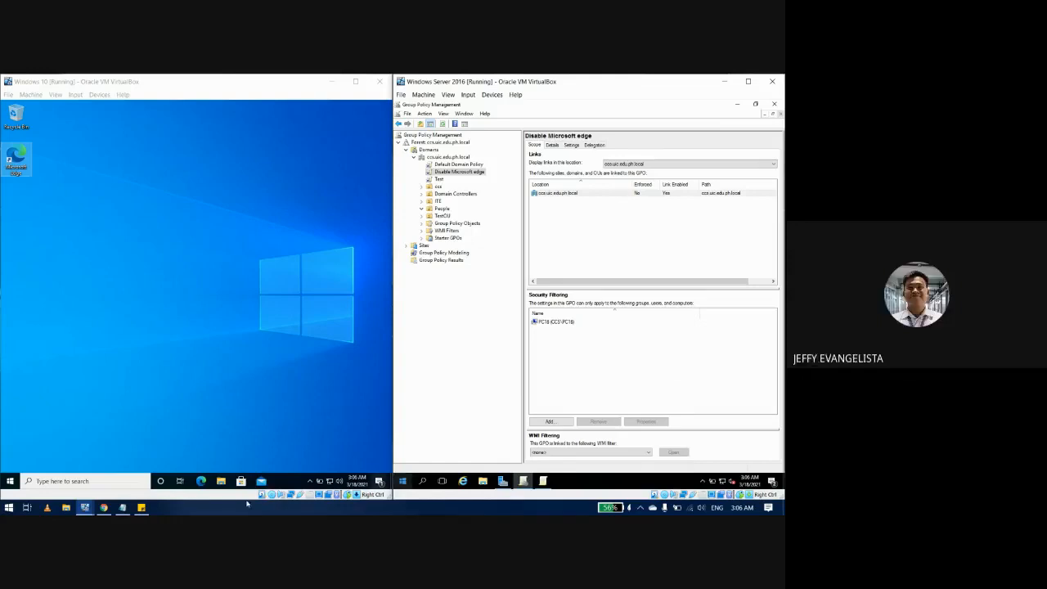
click(141, 508)
Step: Delete the 'Create and Link a GPO - Part 02' line from the Session Tasks note and close it
click(454, 355)
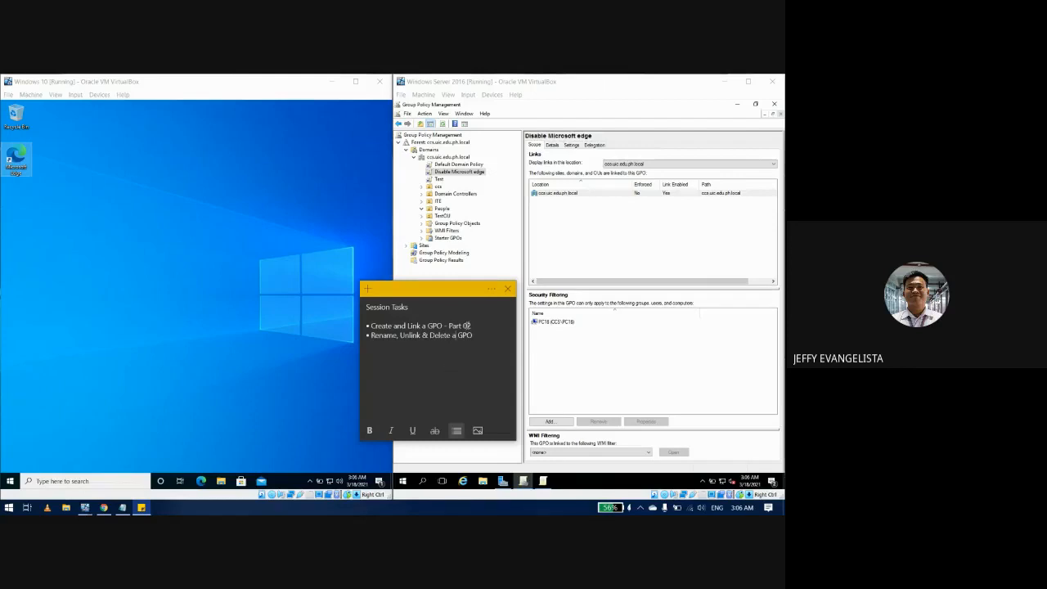
drag(468, 326, 365, 327)
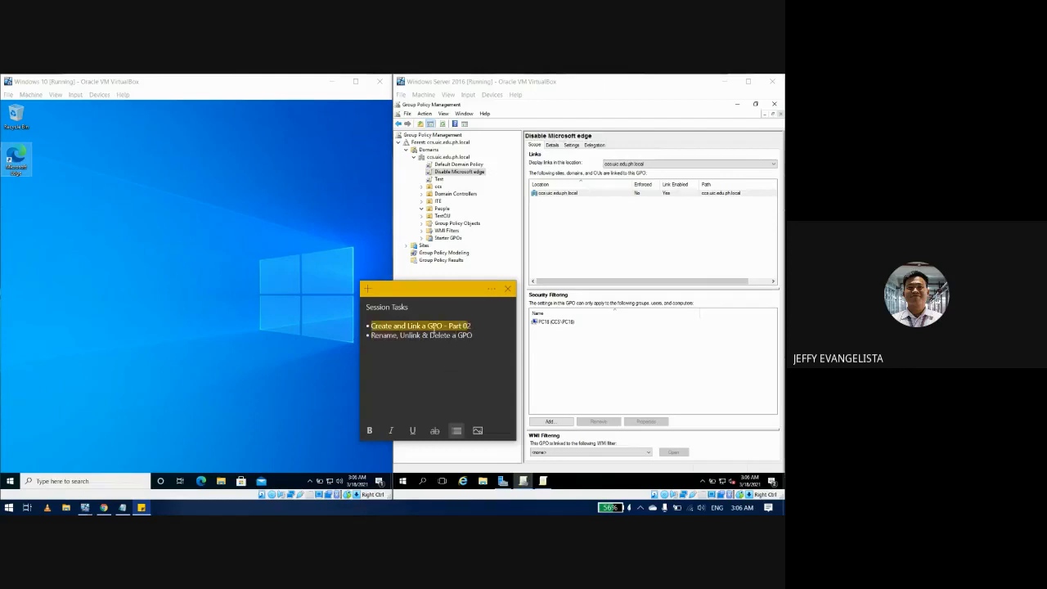
key(BackSpace)
key(BackSpace)
key(BackSpace)
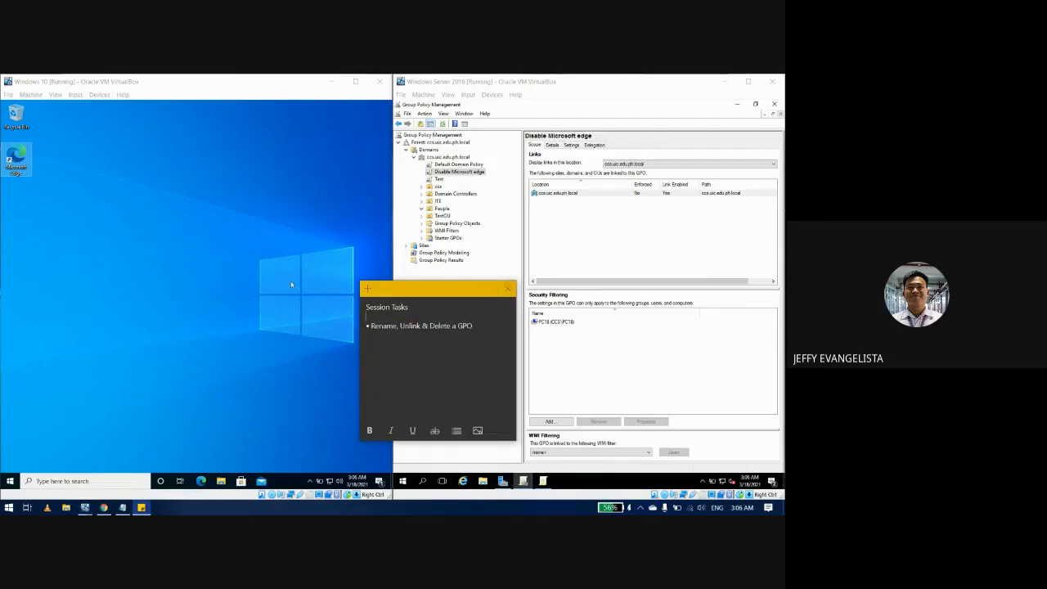
click(506, 290)
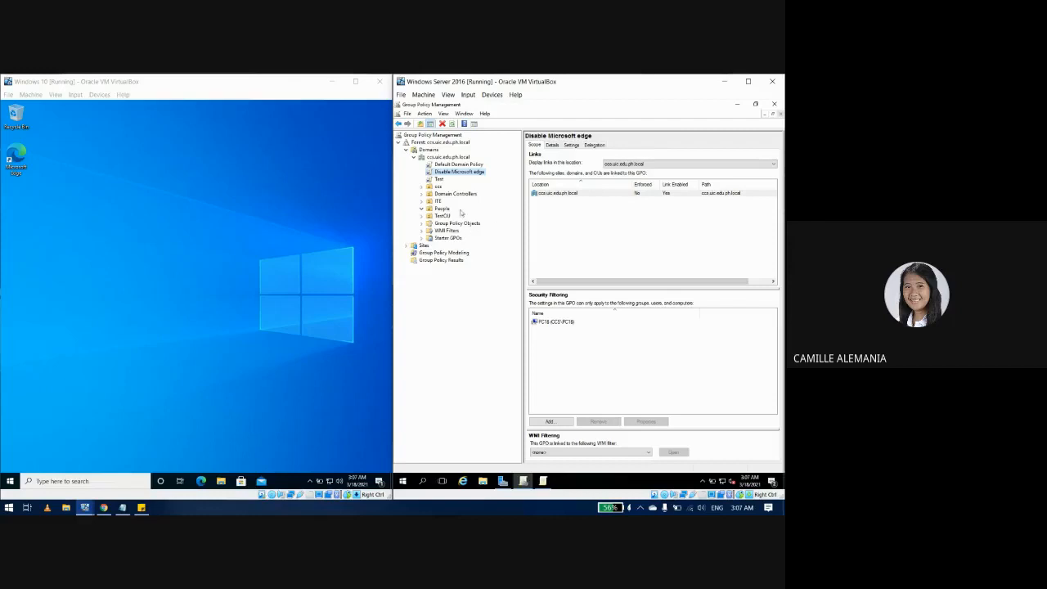
Step: Append 'Browser' to the Disable Microsoft edge GPO name, making it 'Disable Microsoft Edge Browser'
right_click(447, 174)
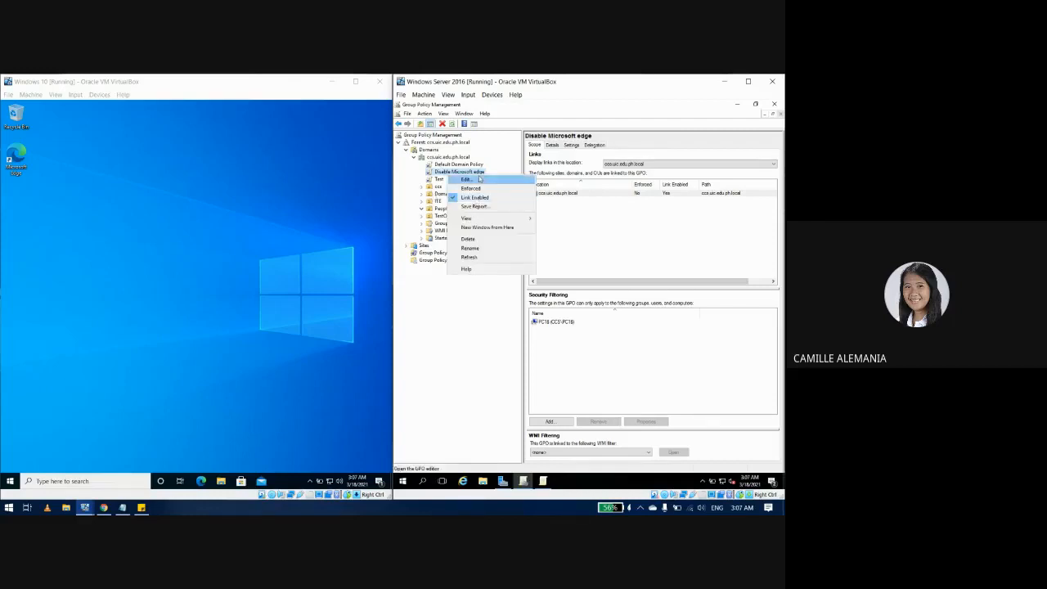
click(483, 252)
key(Right)
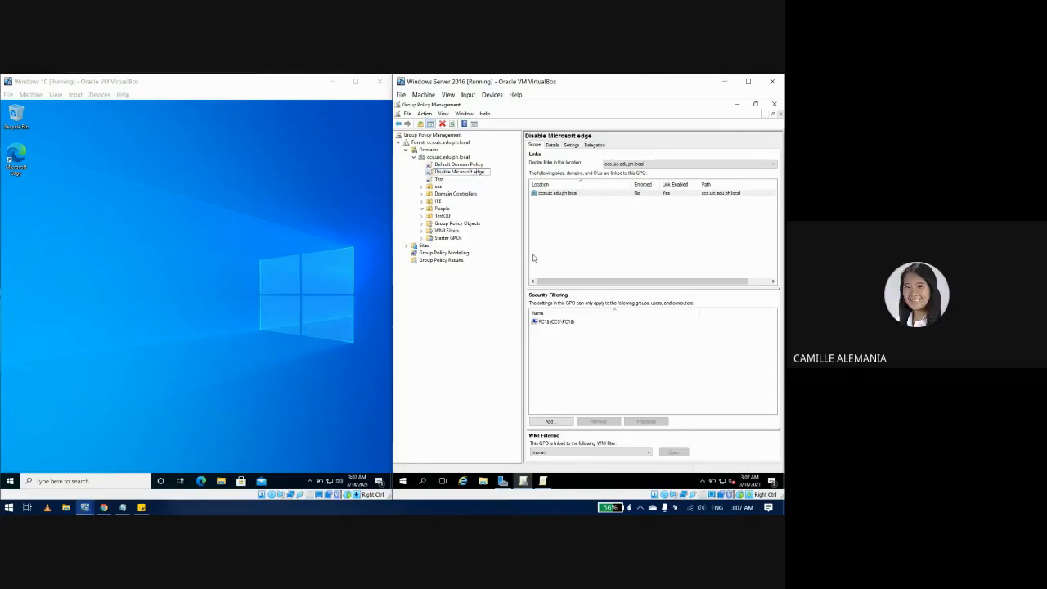
text(B)
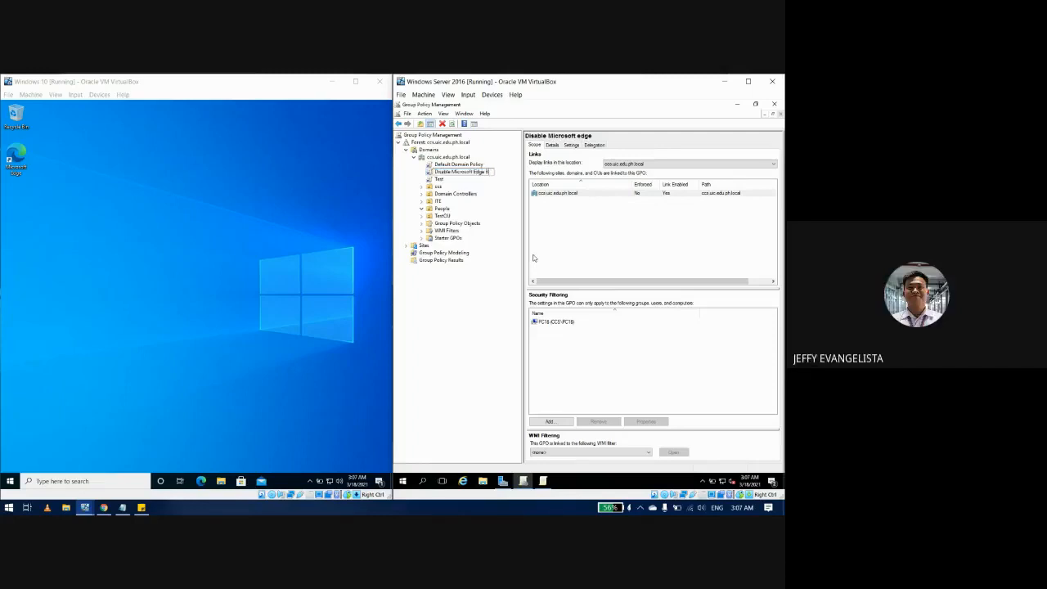
text(rowser)
key(BackSpace)
key(Return)
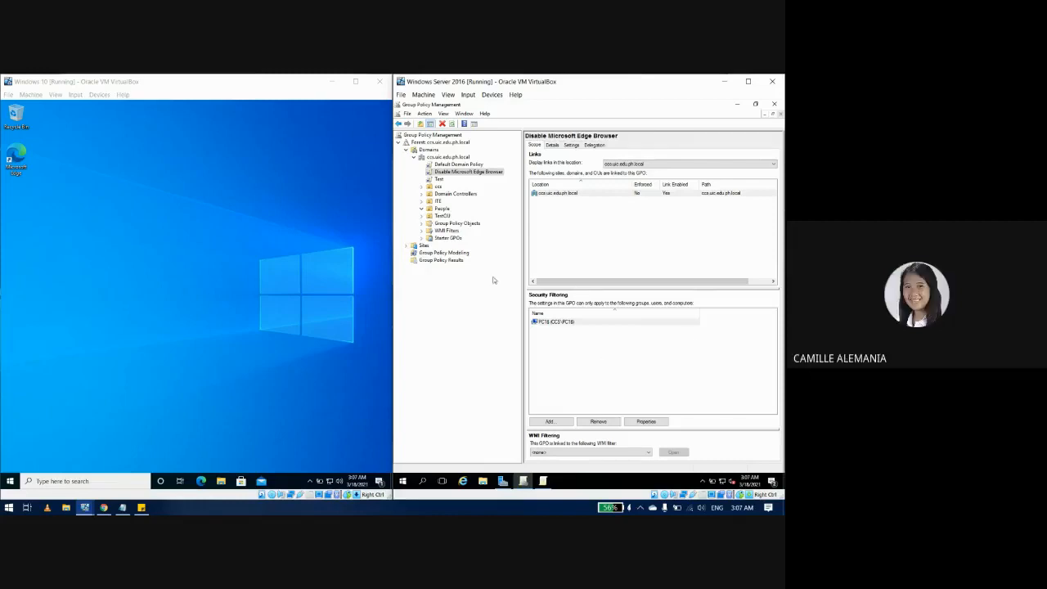
Step: Uncheck Link Enabled on the Disable Microsoft Edge Browser link, then delete the link from the domain
right_click(469, 173)
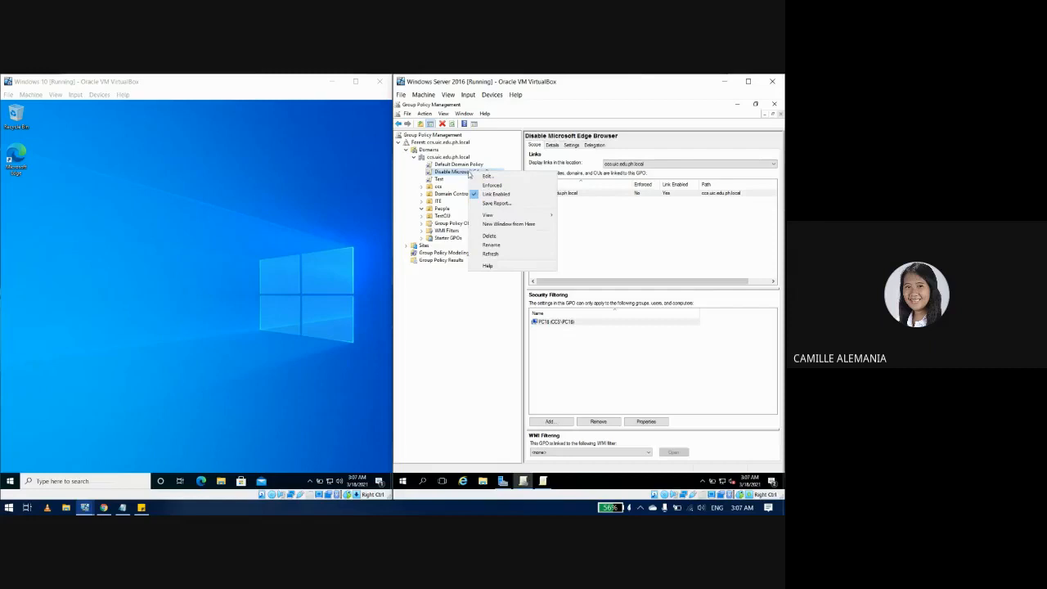
click(486, 195)
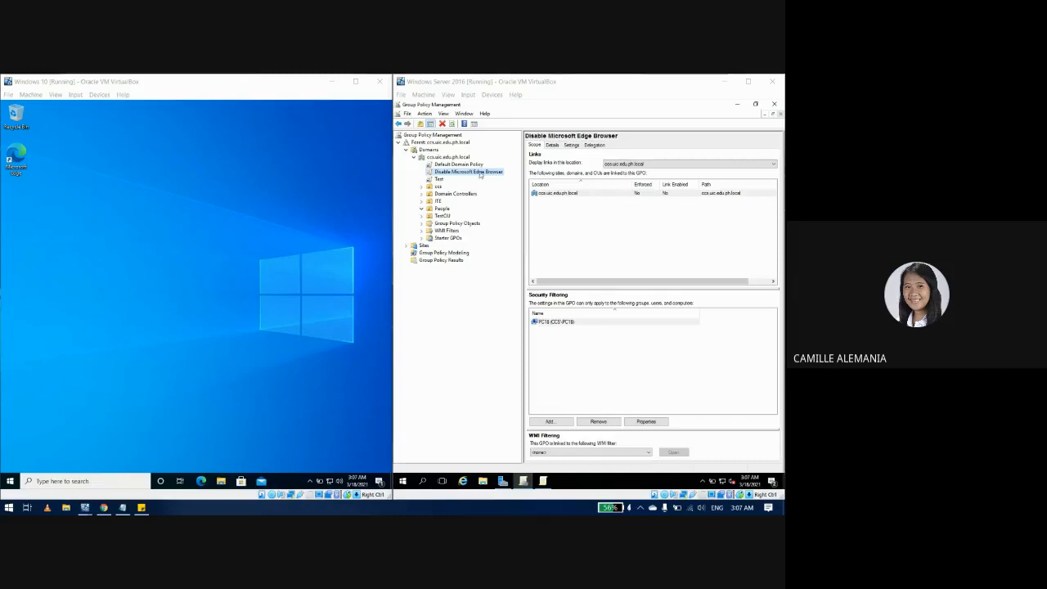
right_click(481, 174)
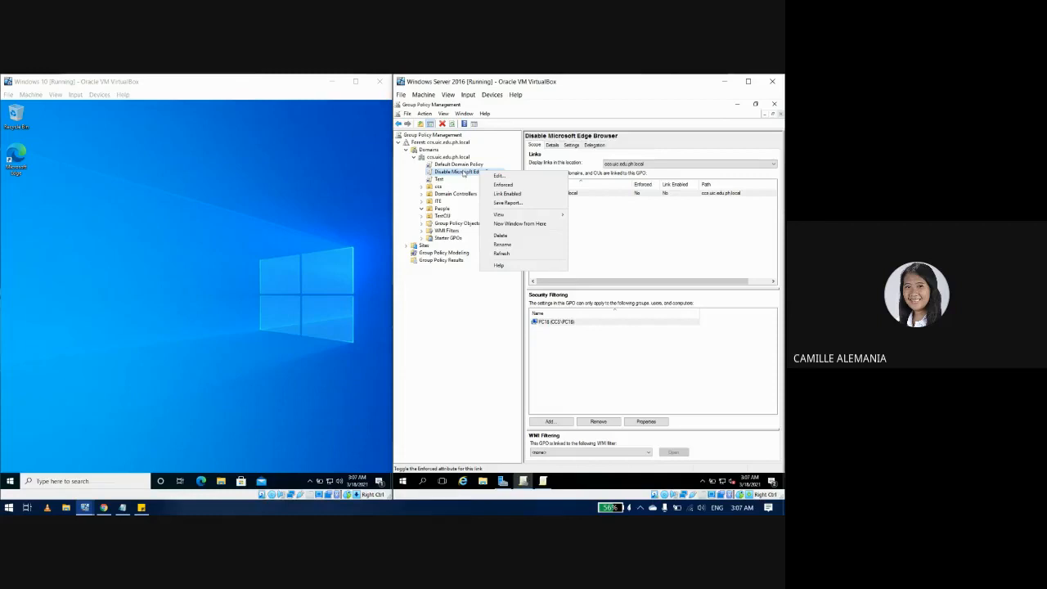
click(509, 235)
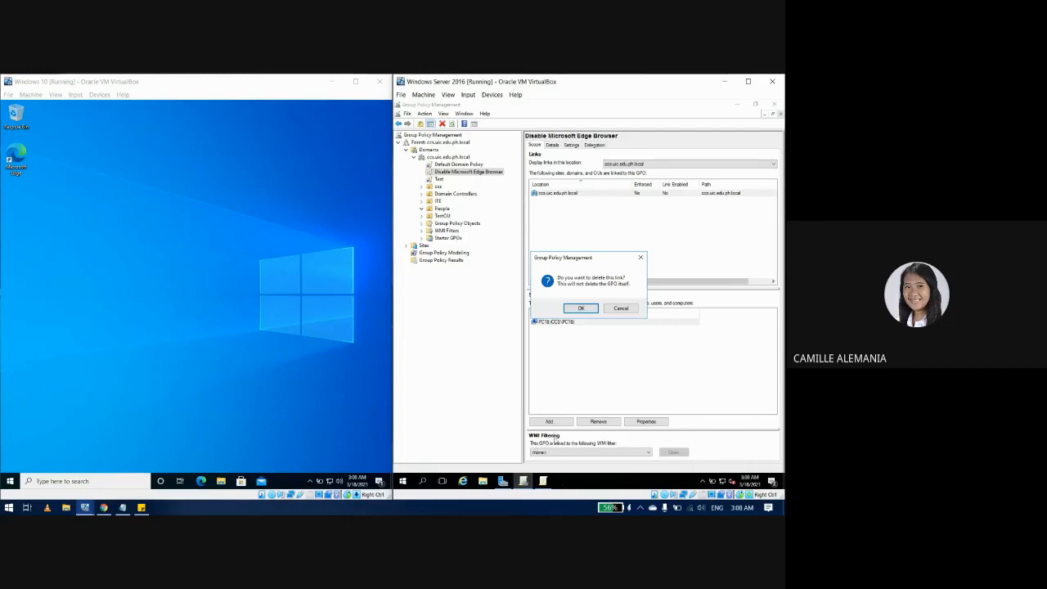
click(581, 309)
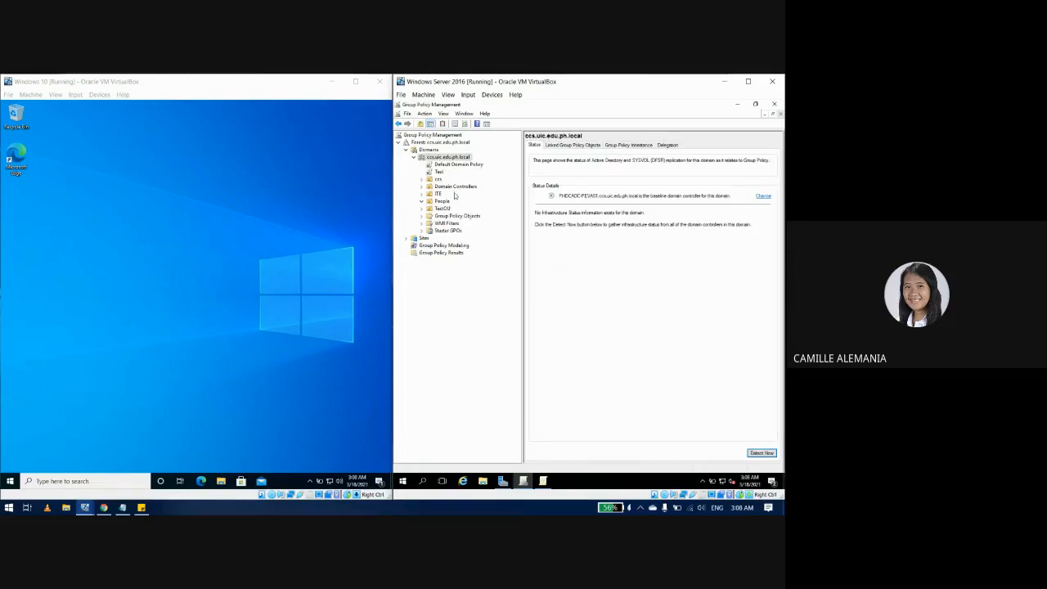
Step: Delete the Disable Microsoft Edge Browser GPO from Group Policy Objects
click(456, 215)
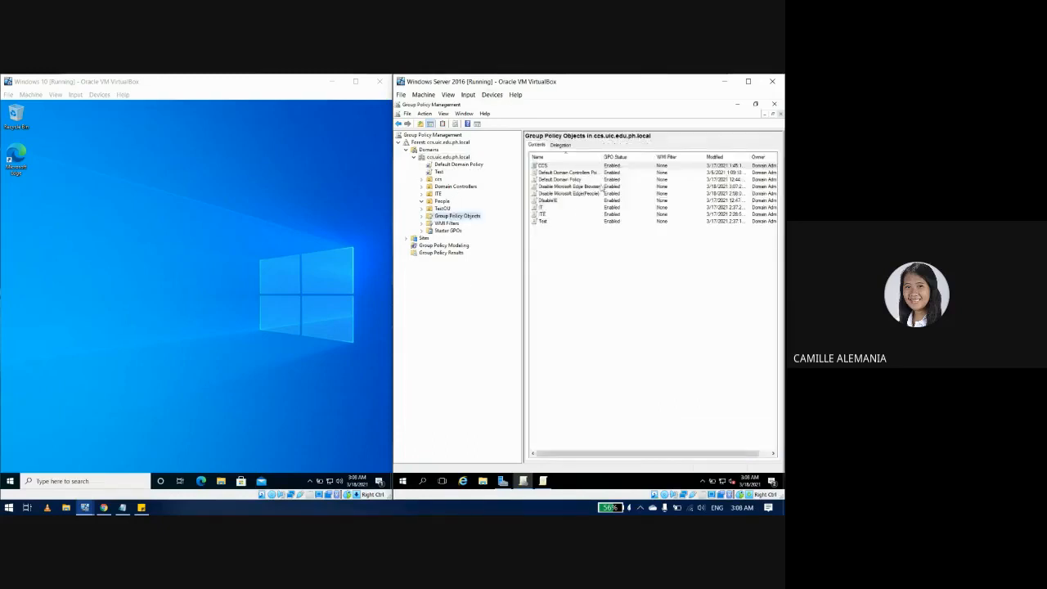
click(575, 193)
click(579, 186)
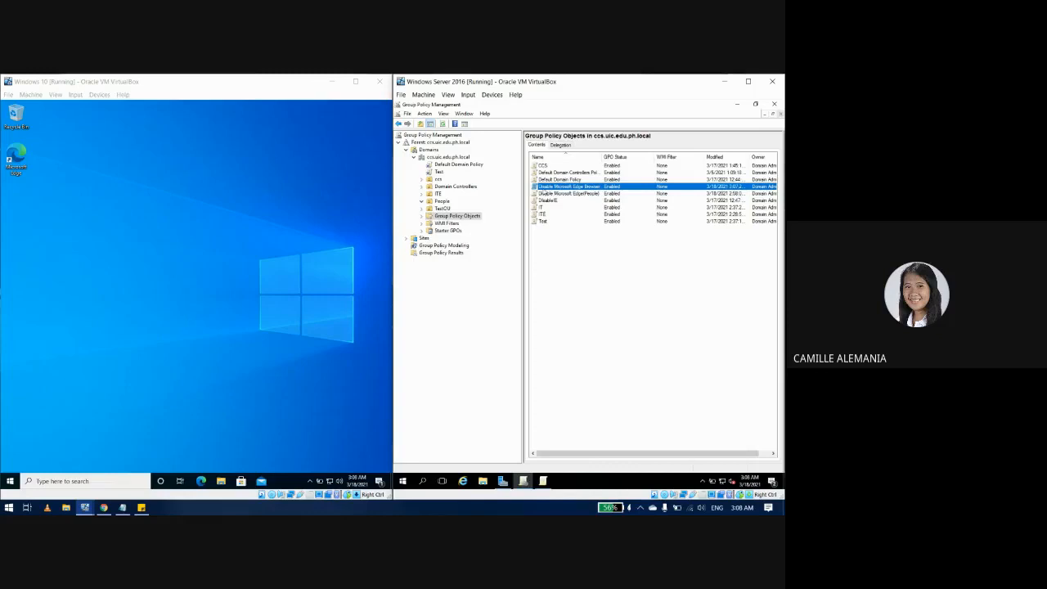
right_click(542, 187)
click(576, 266)
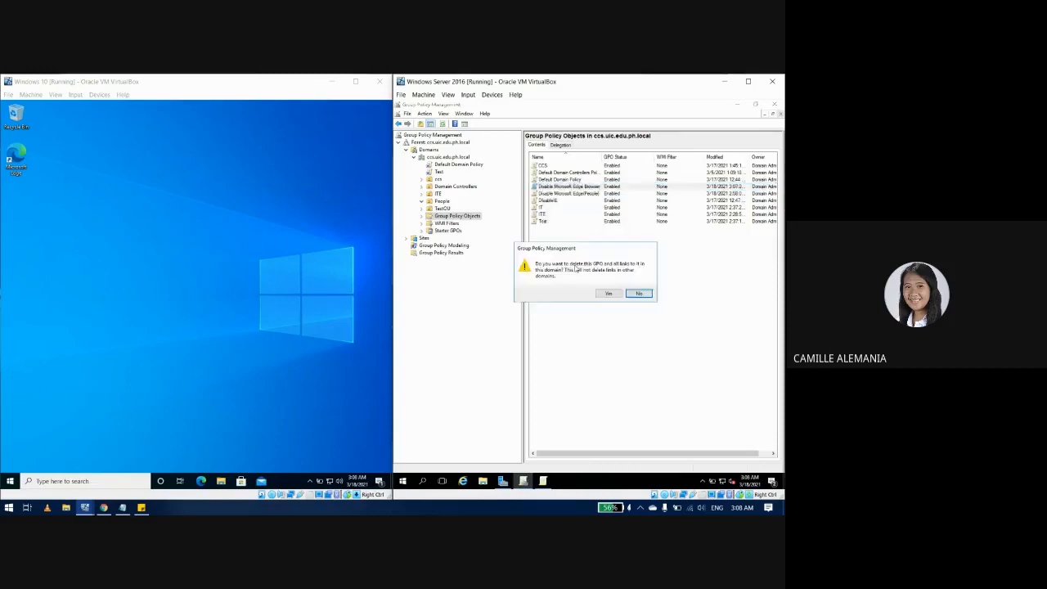
click(605, 292)
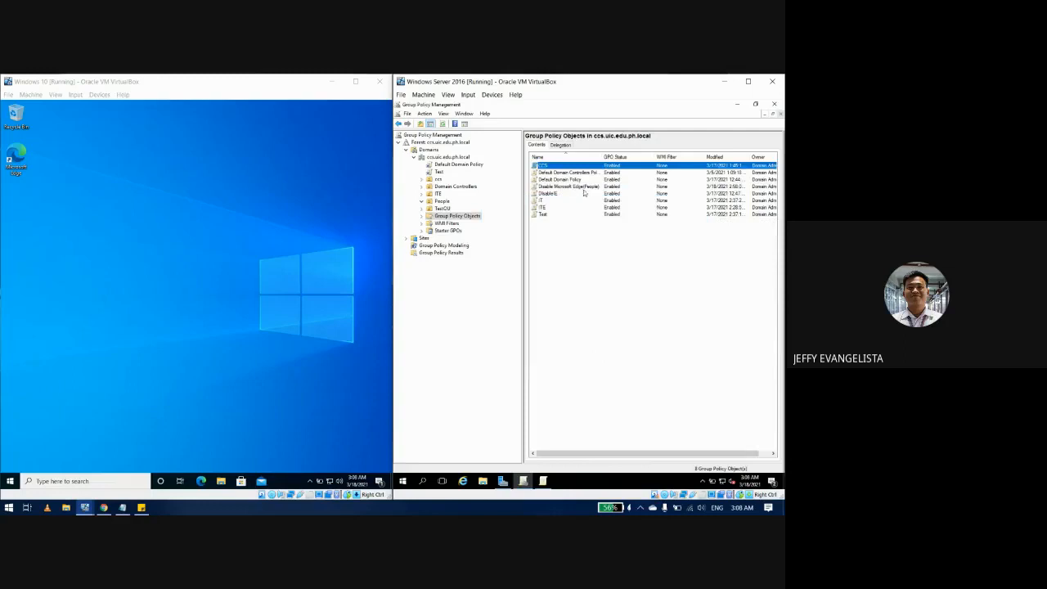
Step: Delete the Disable Microsoft Edge(People) GPO and close the progress report
click(584, 189)
right_click(584, 189)
click(566, 222)
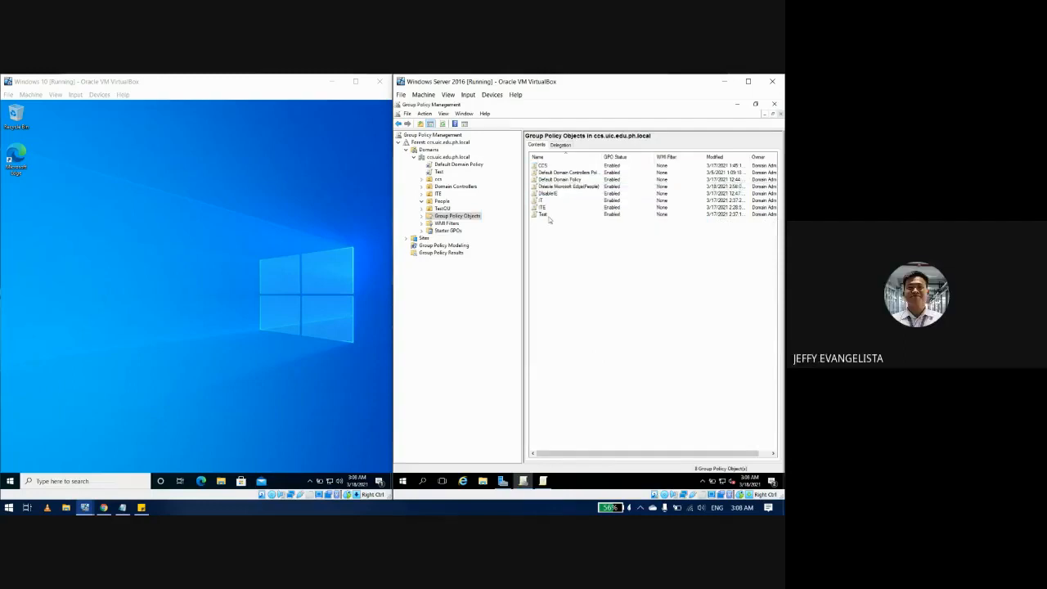
click(584, 188)
right_click(585, 190)
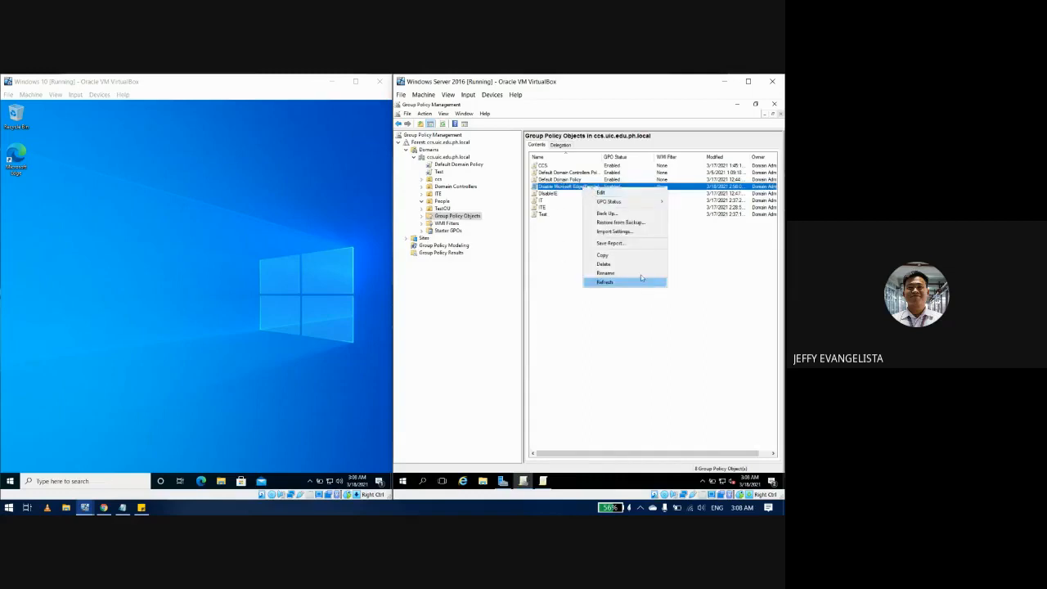
click(619, 264)
click(606, 293)
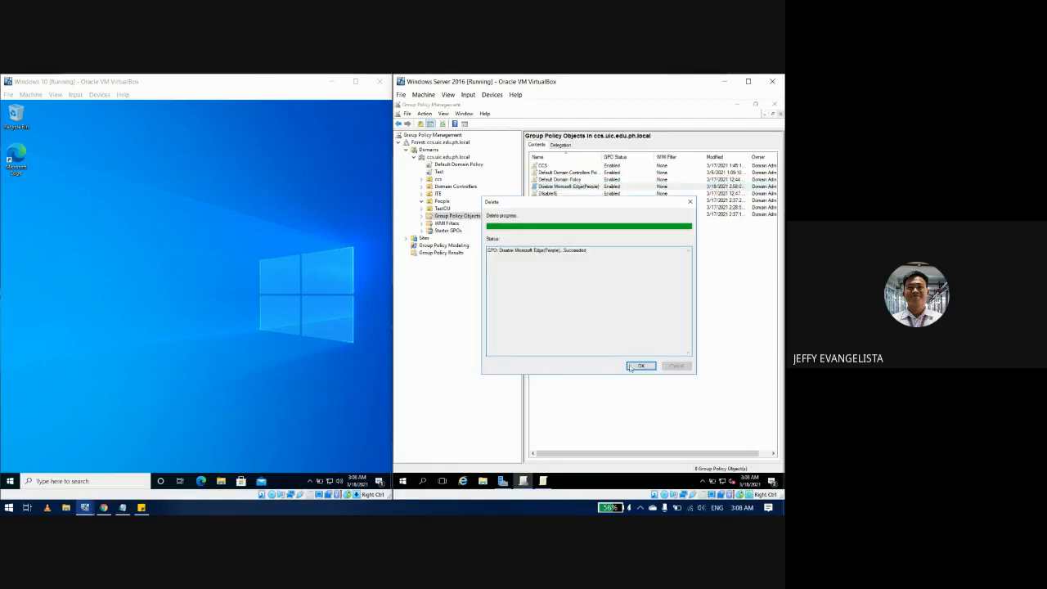
click(641, 366)
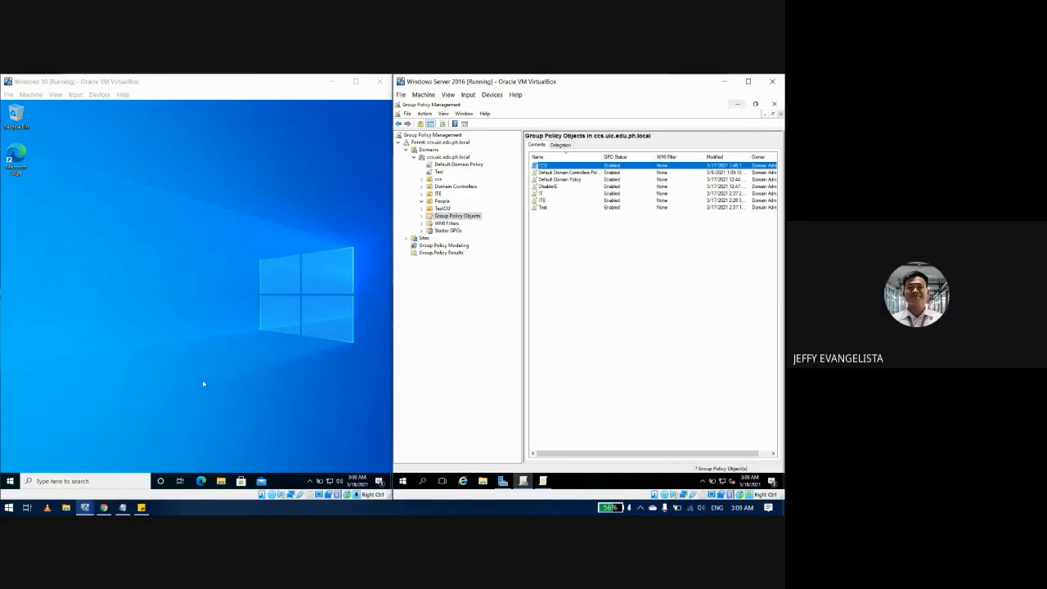
Step: Delete the last 'Rename, Unlink & Delete a GPO' line and its bullet from Session Tasks
click(140, 507)
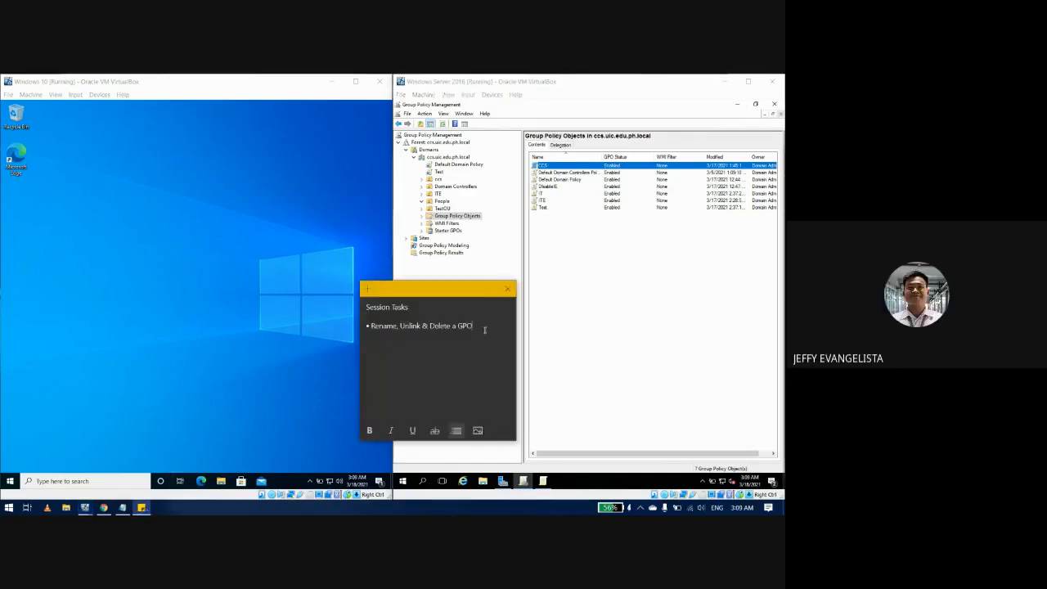
drag(482, 328, 366, 330)
key(BackSpace)
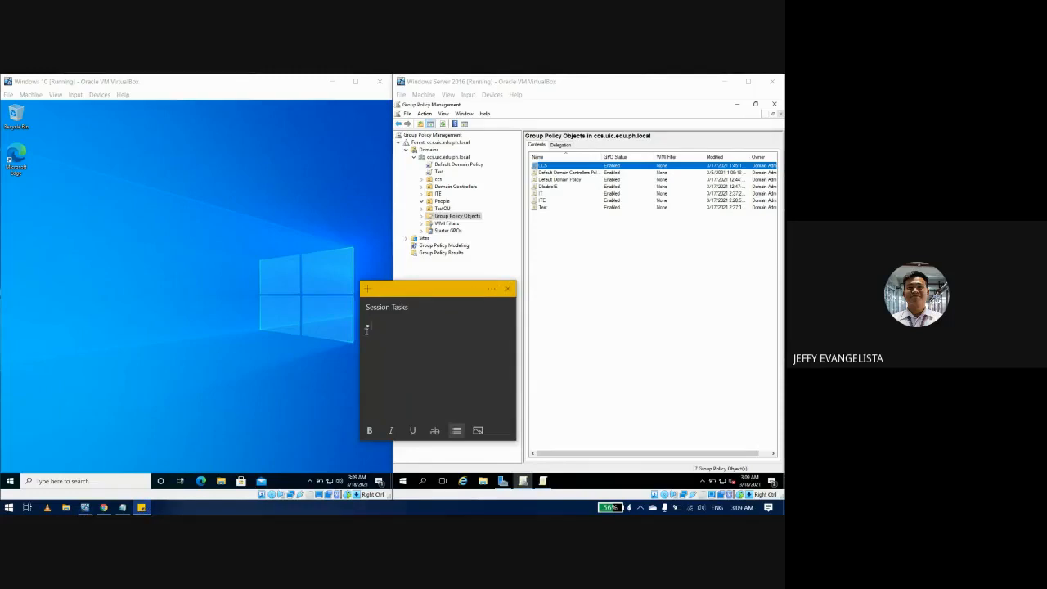
key(BackSpace)
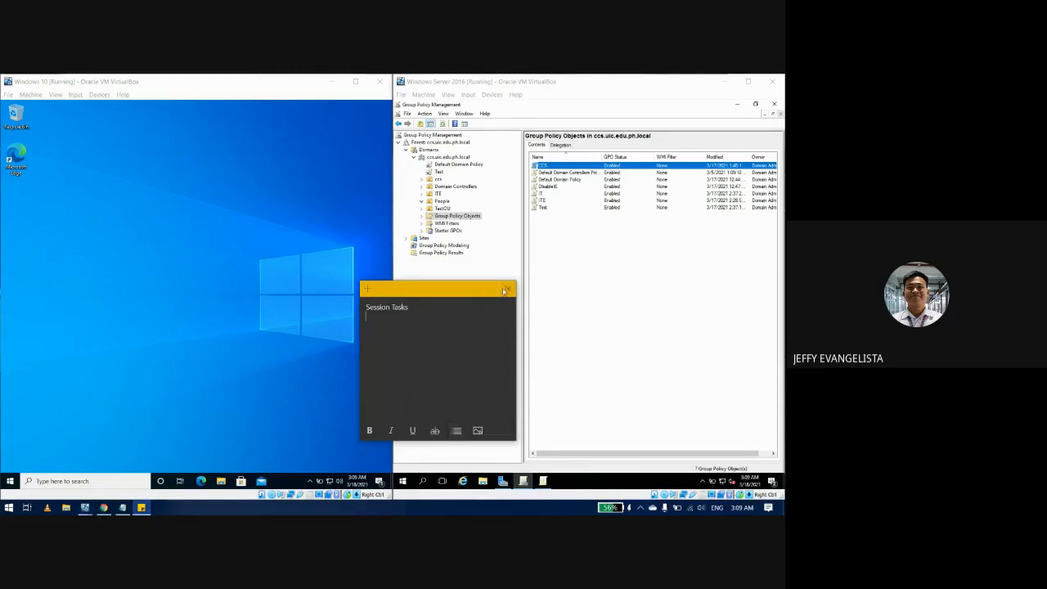